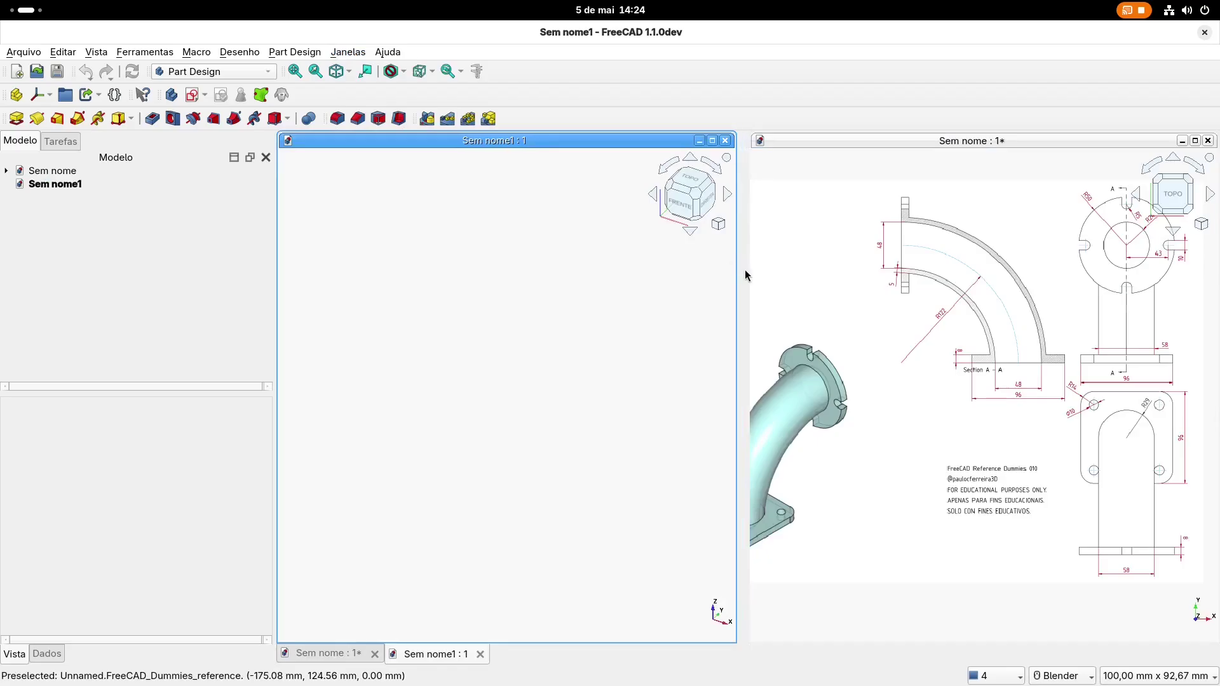
Narrow the reference drawing's window and widen the empty model window beside it so both stay in view
left_click_drag(747, 270, 1105, 292)
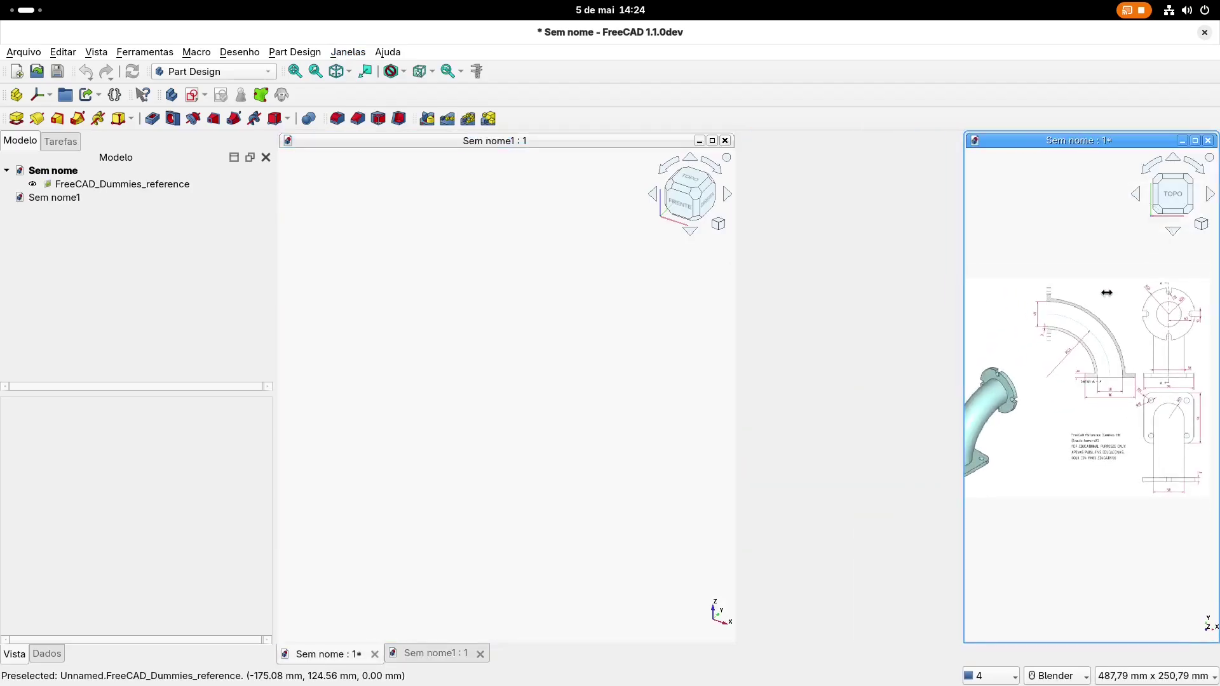
left_click_drag(736, 365, 964, 351)
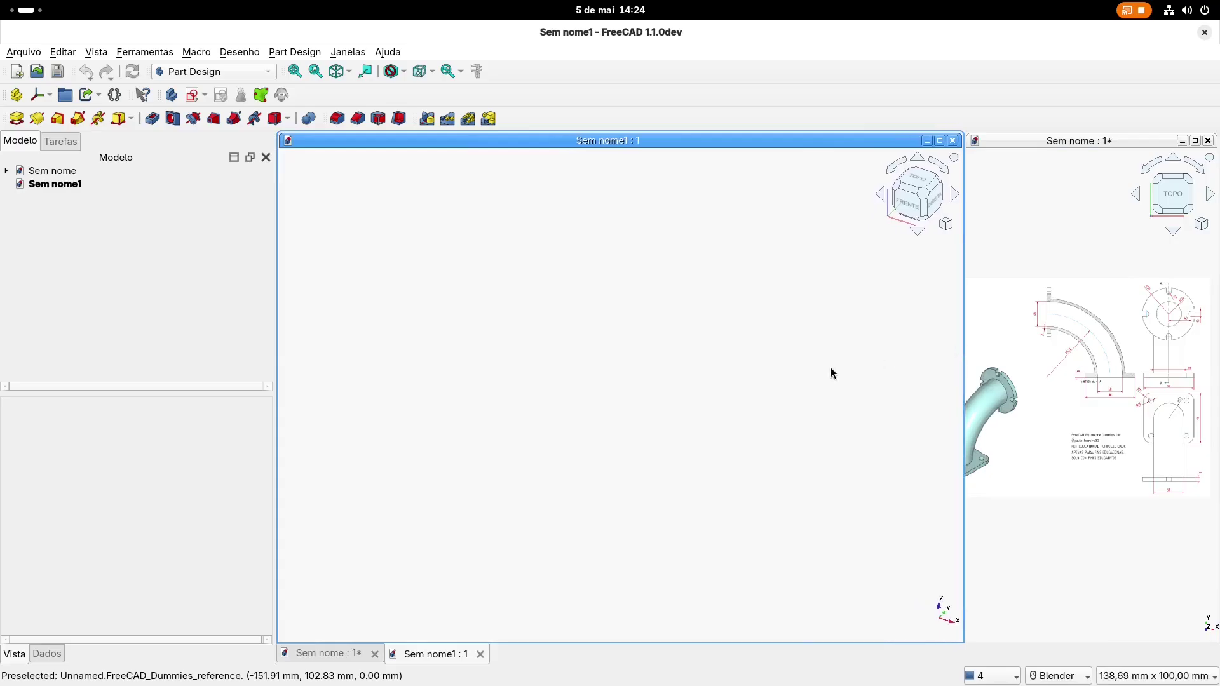
scroll(1090, 391, "up", 5)
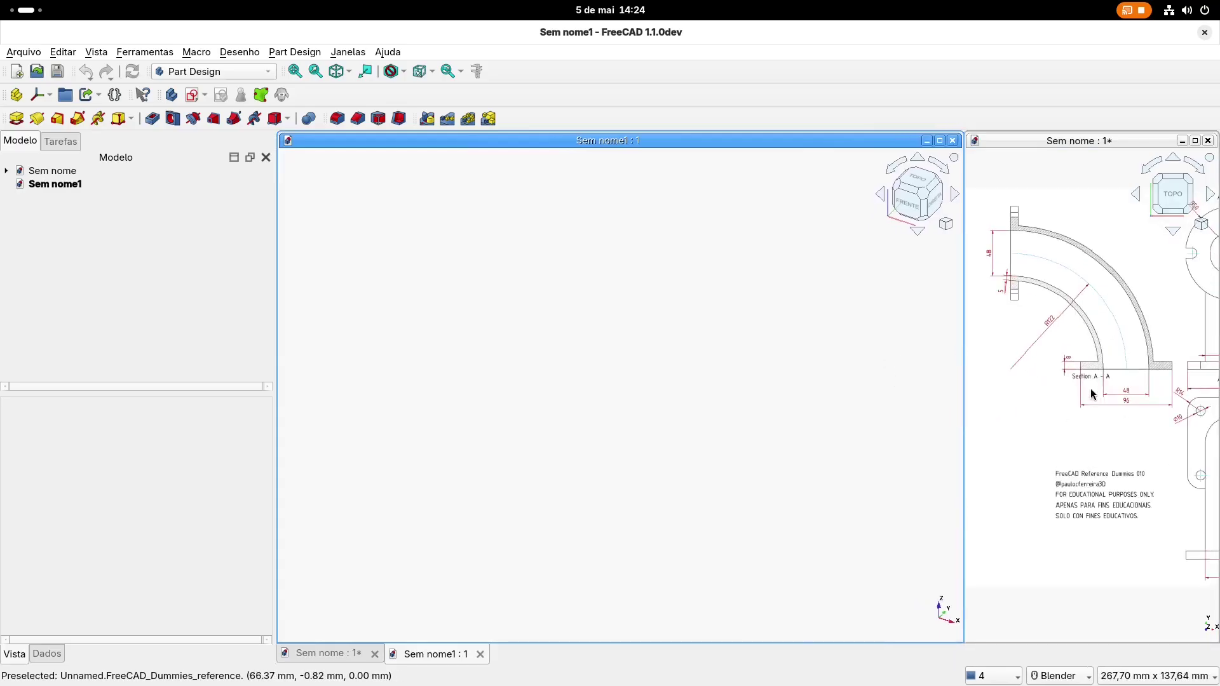
mouse_move(1130, 397)
middle_mouse_down("shift")
mouse_move(1087, 367)
mouse_move(1042, 364)
middle_mouse_up("shift")
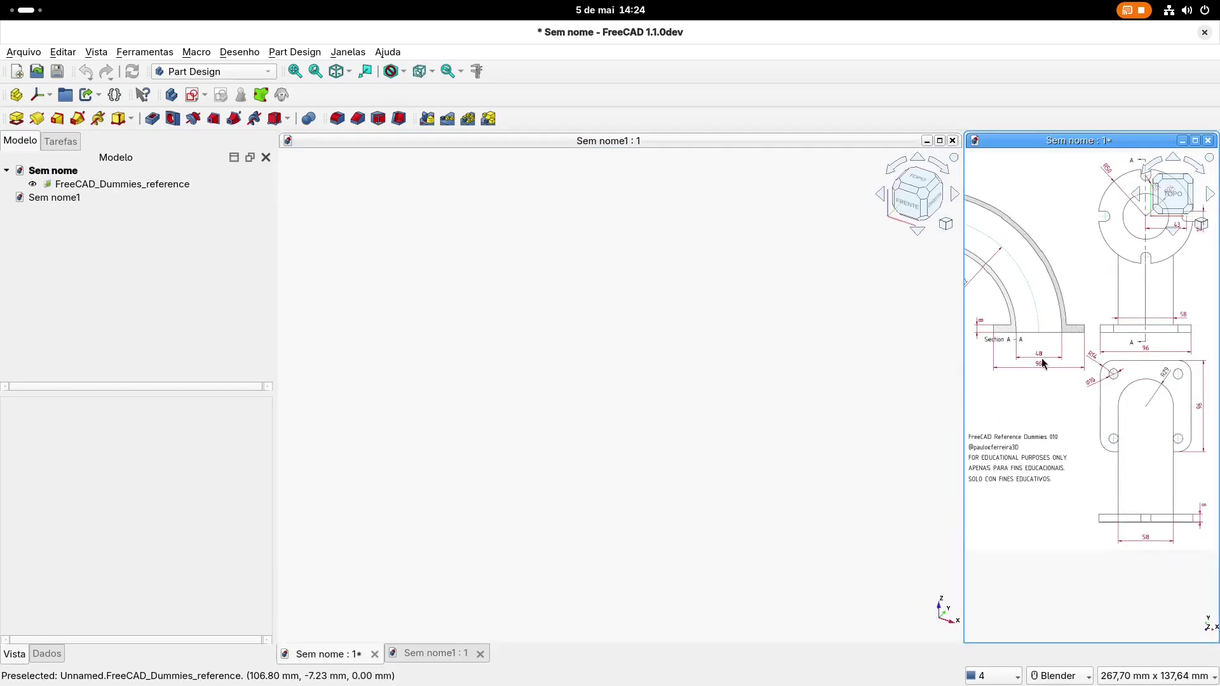
left_click(105, 201)
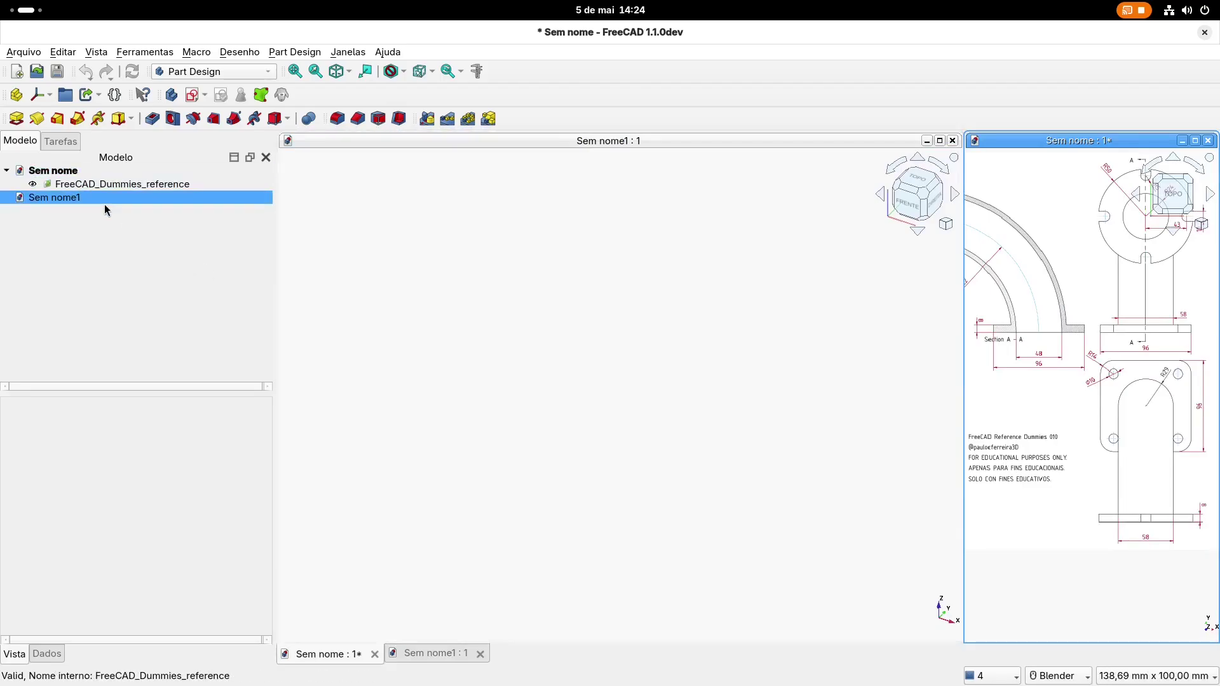
left_click(804, 353)
Examine the reference drawing's section, flange and base views for the pipe elbow's shape and dimensions
middle_click_drag(1089, 304, 1163, 364, "shift")
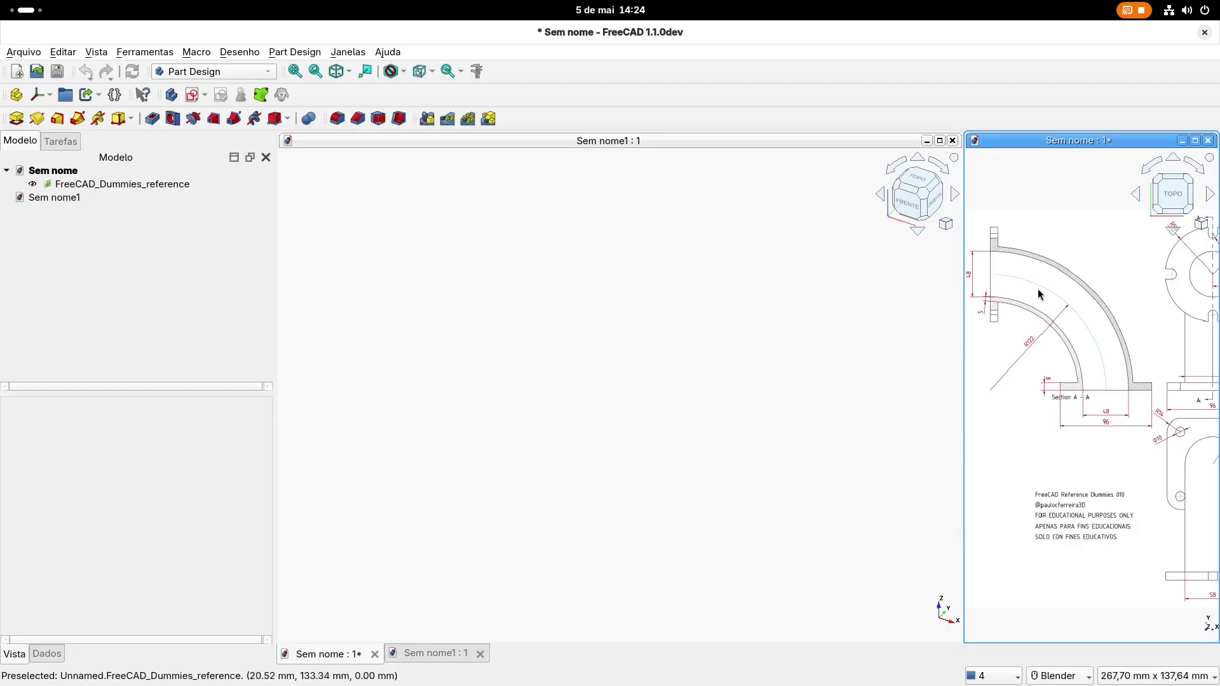
scroll(1071, 339, "up", 1)
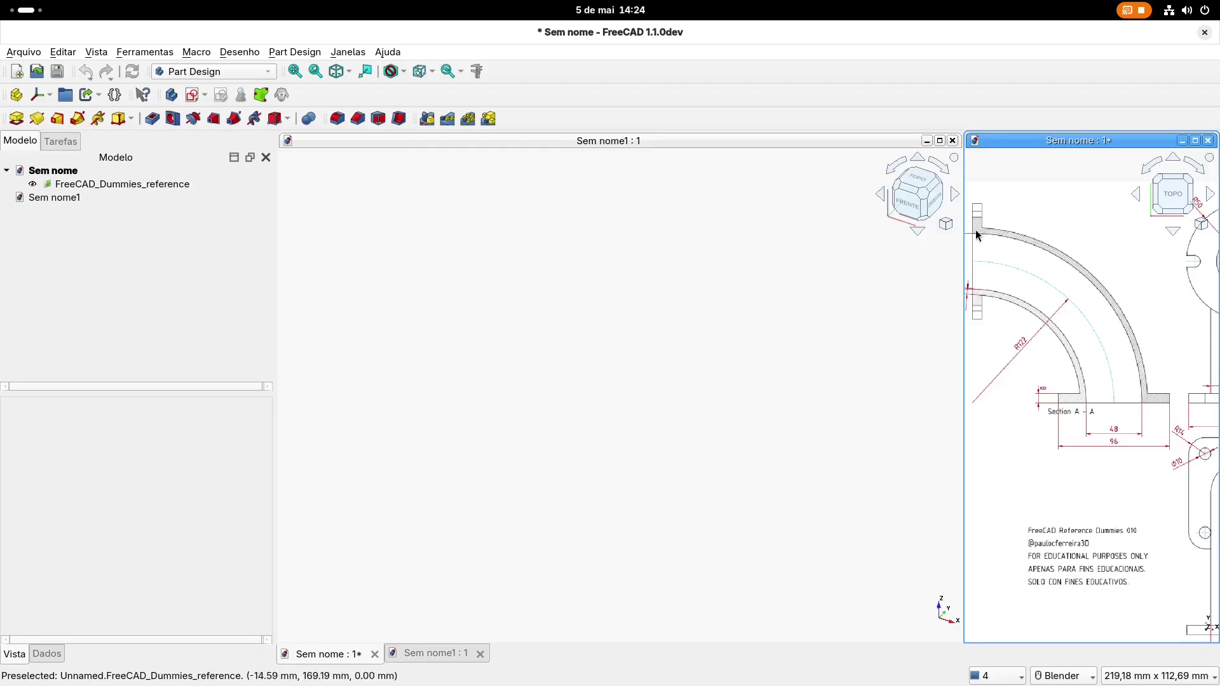
scroll(1050, 404, "down", 1)
middle_click_drag(1099, 422, 1060, 375, "shift")
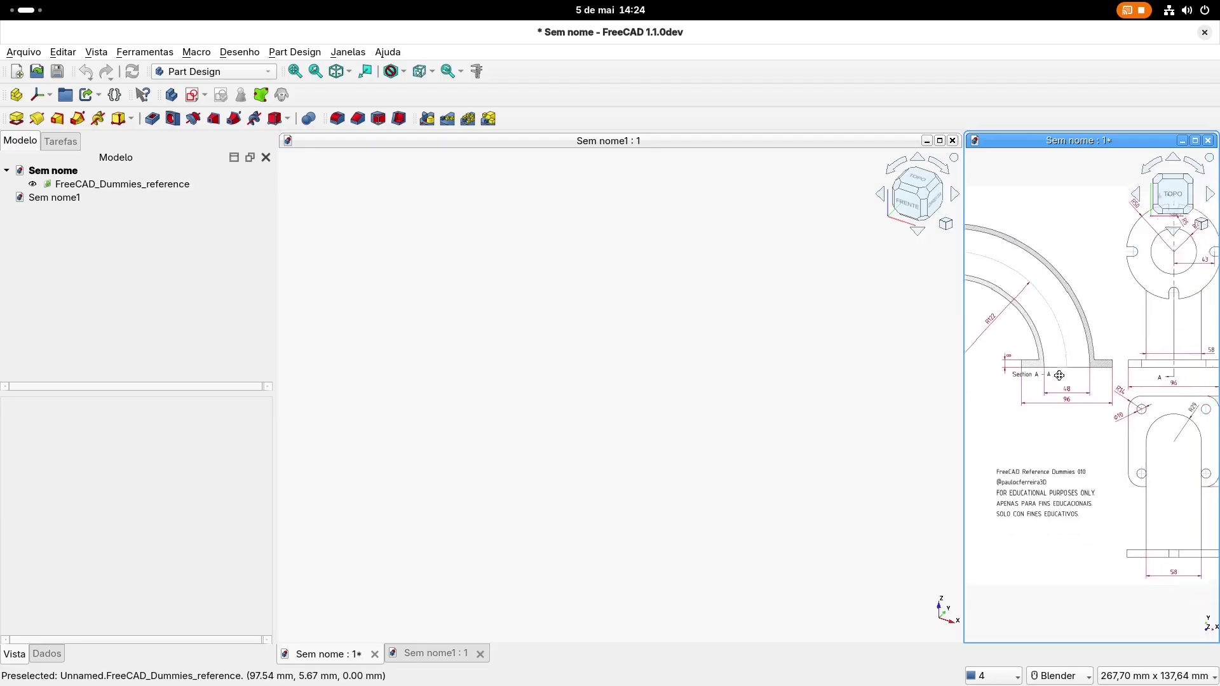
mouse_move(1101, 416)
middle_mouse_down("shift")
mouse_move(1070, 392)
mouse_move(1124, 468)
mouse_move(1107, 473)
middle_mouse_up("shift")
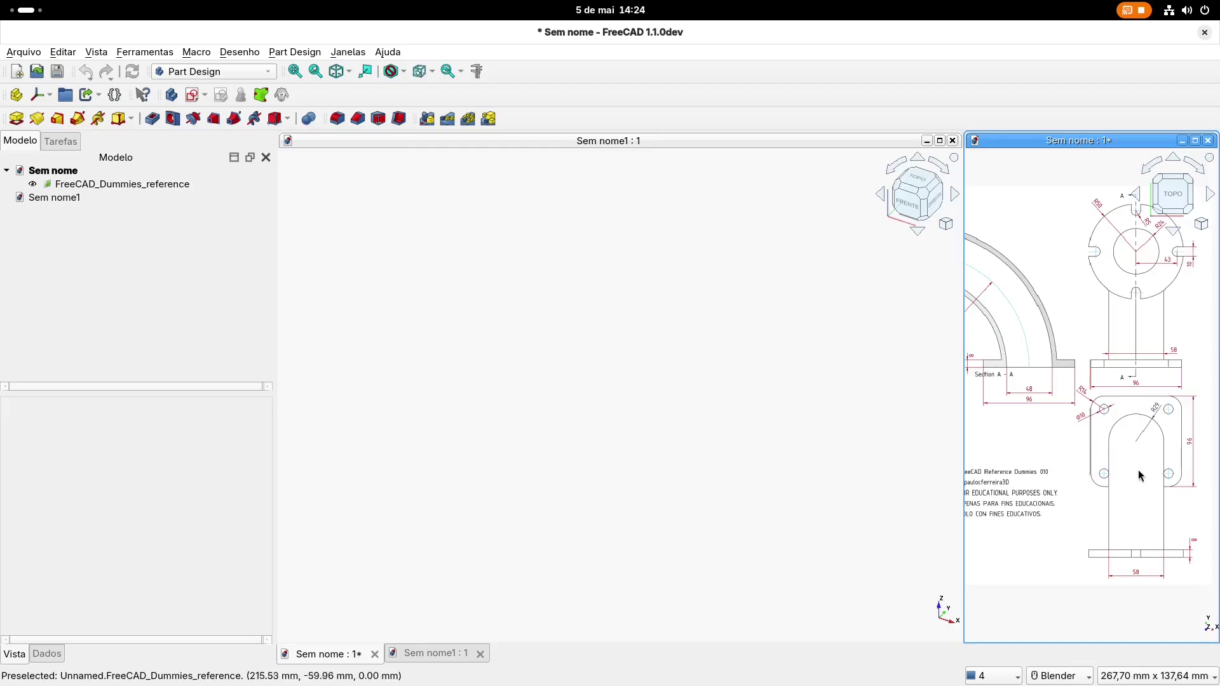
mouse_move(1024, 374)
middle_mouse_down("shift")
mouse_move(1095, 397)
mouse_move(1054, 373)
middle_mouse_up("shift")
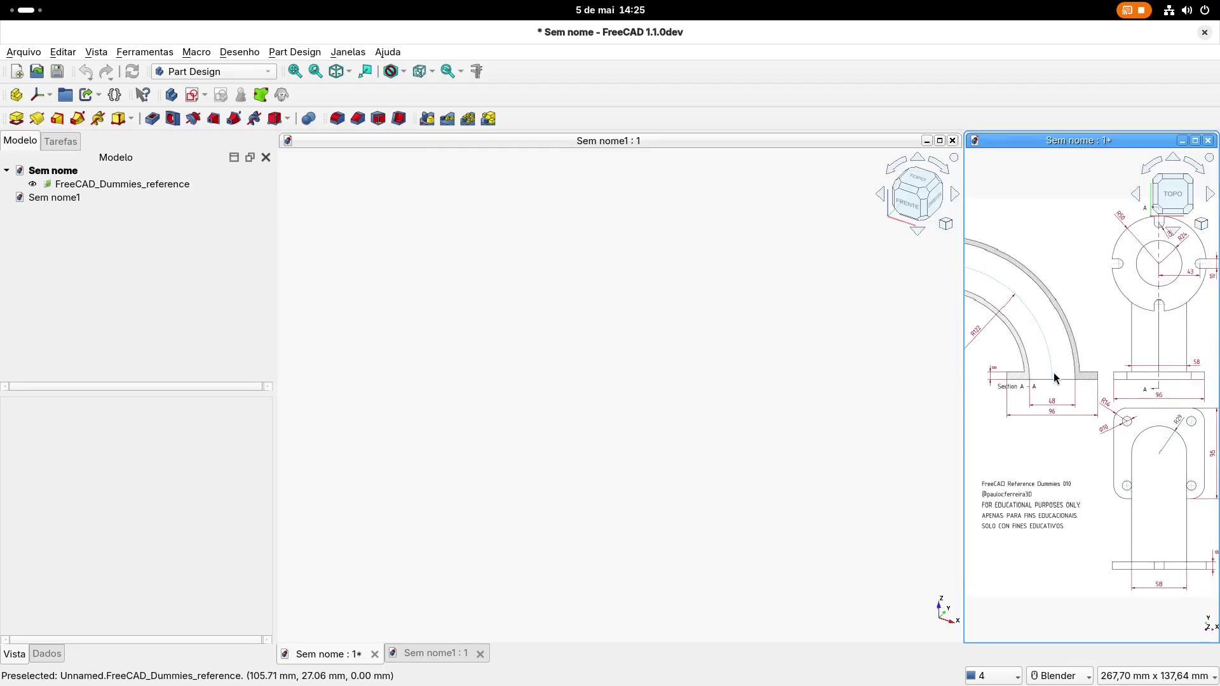
middle_click_drag(1013, 264, 1056, 277, "shift")
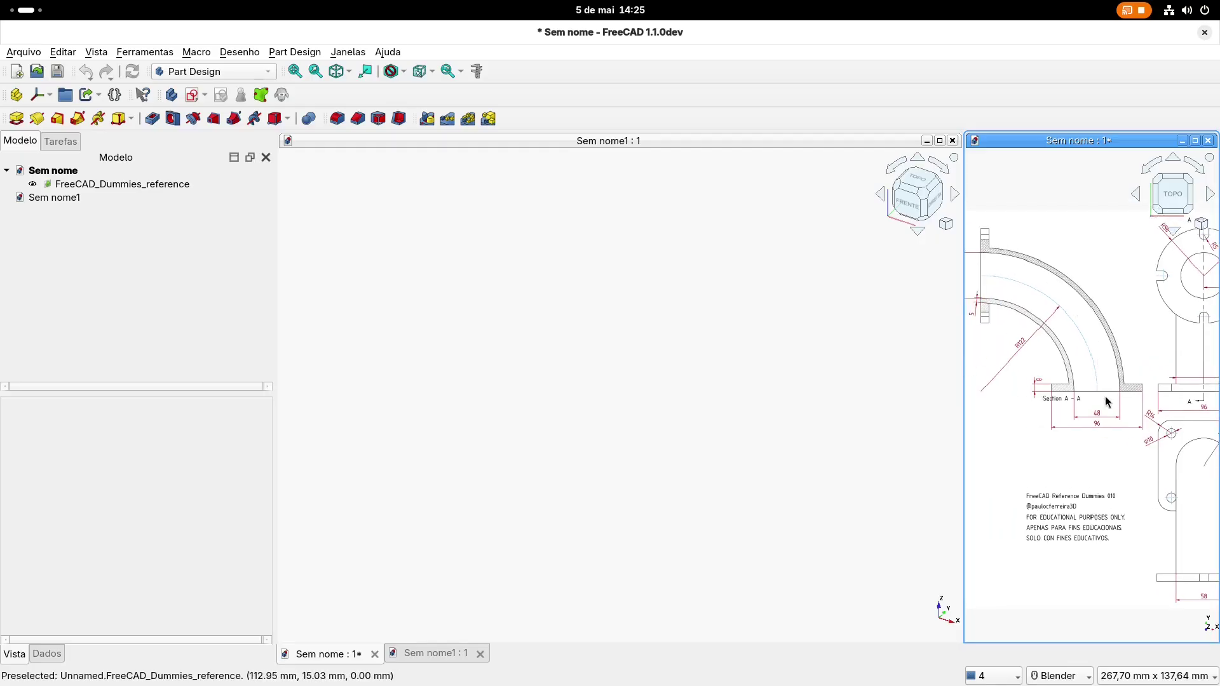
mouse_move(1105, 391)
middle_mouse_down("shift")
mouse_move(1091, 375)
mouse_move(1093, 395)
mouse_move(1111, 399)
middle_mouse_up("shift")
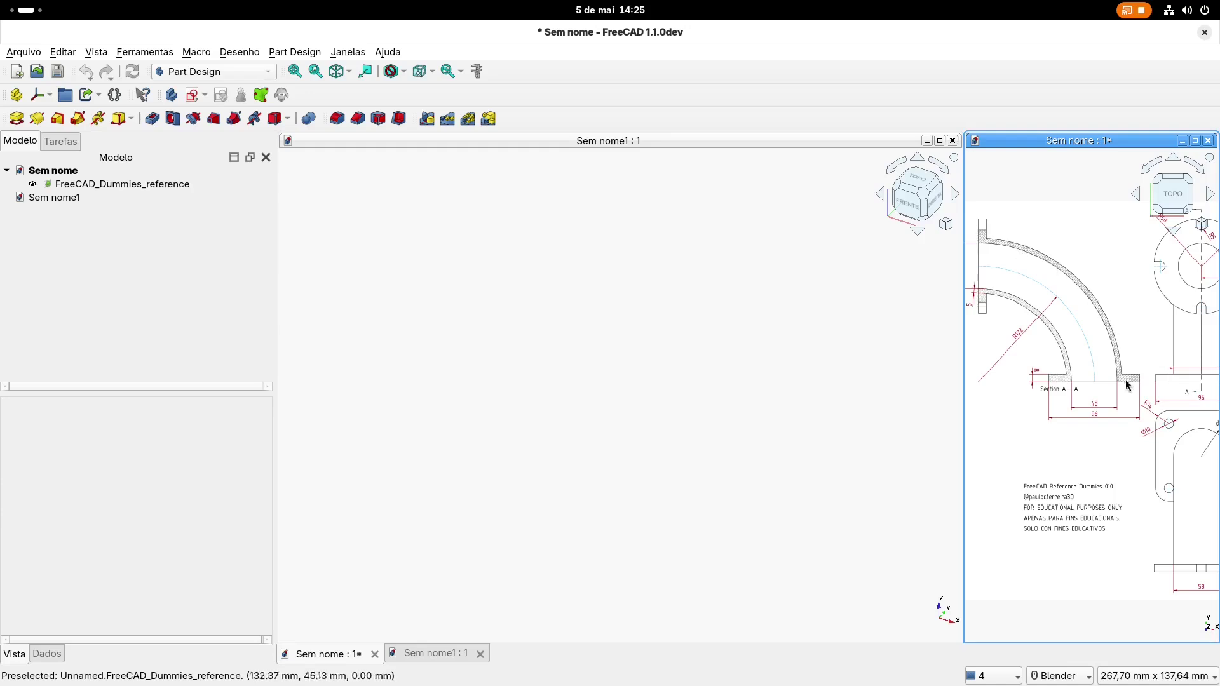
Create a new body in the empty document and start a sketch on its YZ plane
left_click(586, 371)
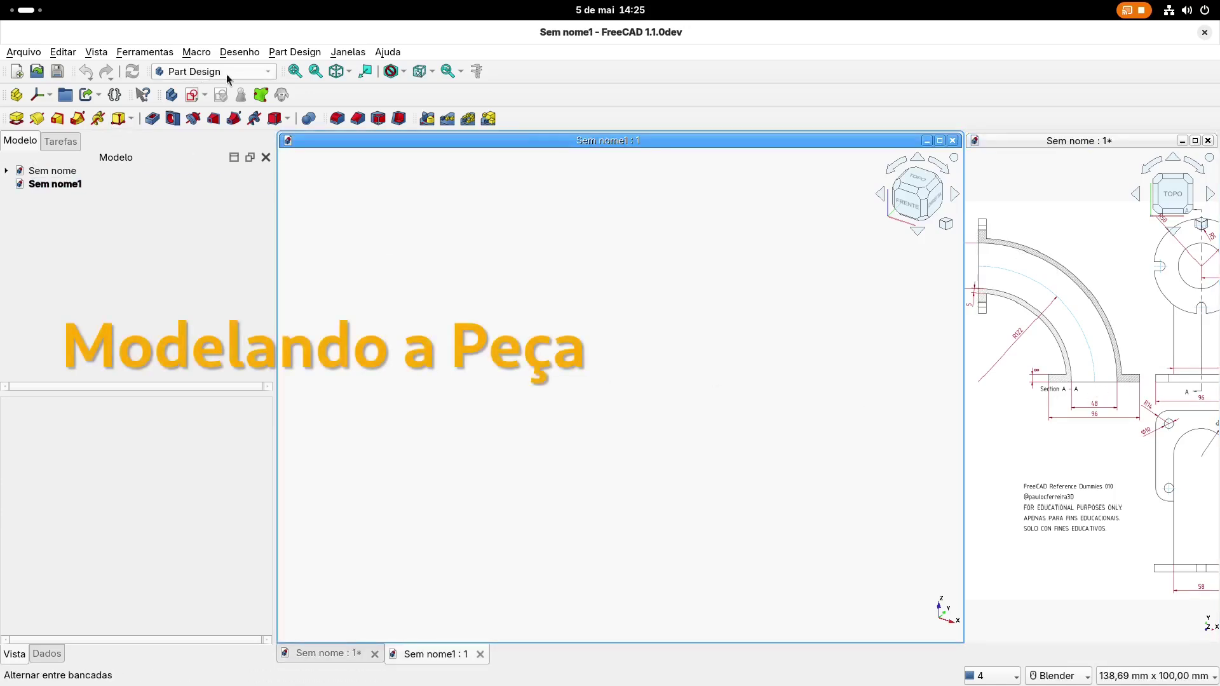
left_click(171, 96)
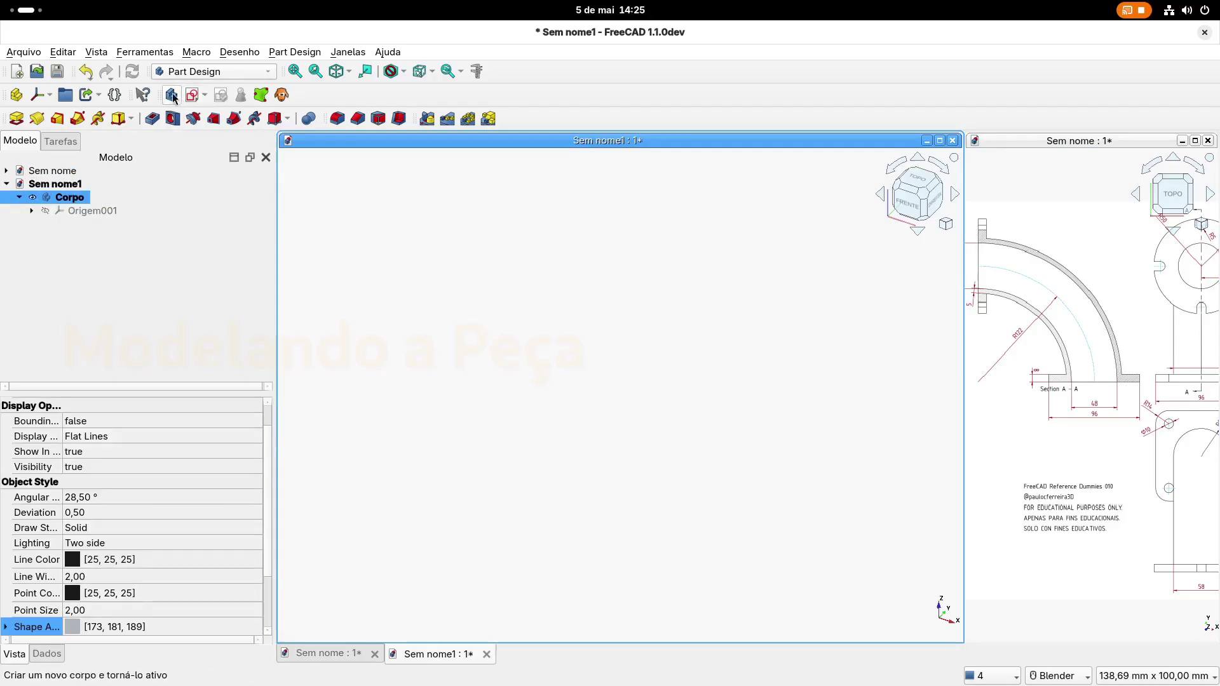
left_click(192, 96)
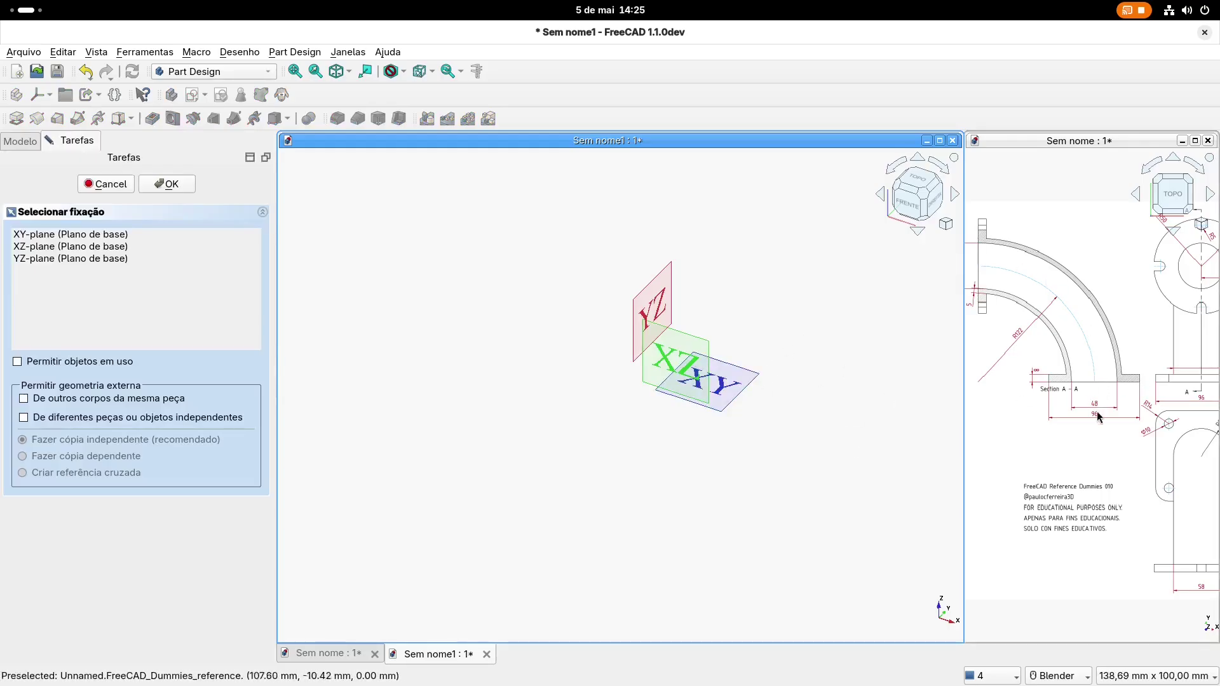
middle_click_drag(1125, 346, 1067, 350, "shift")
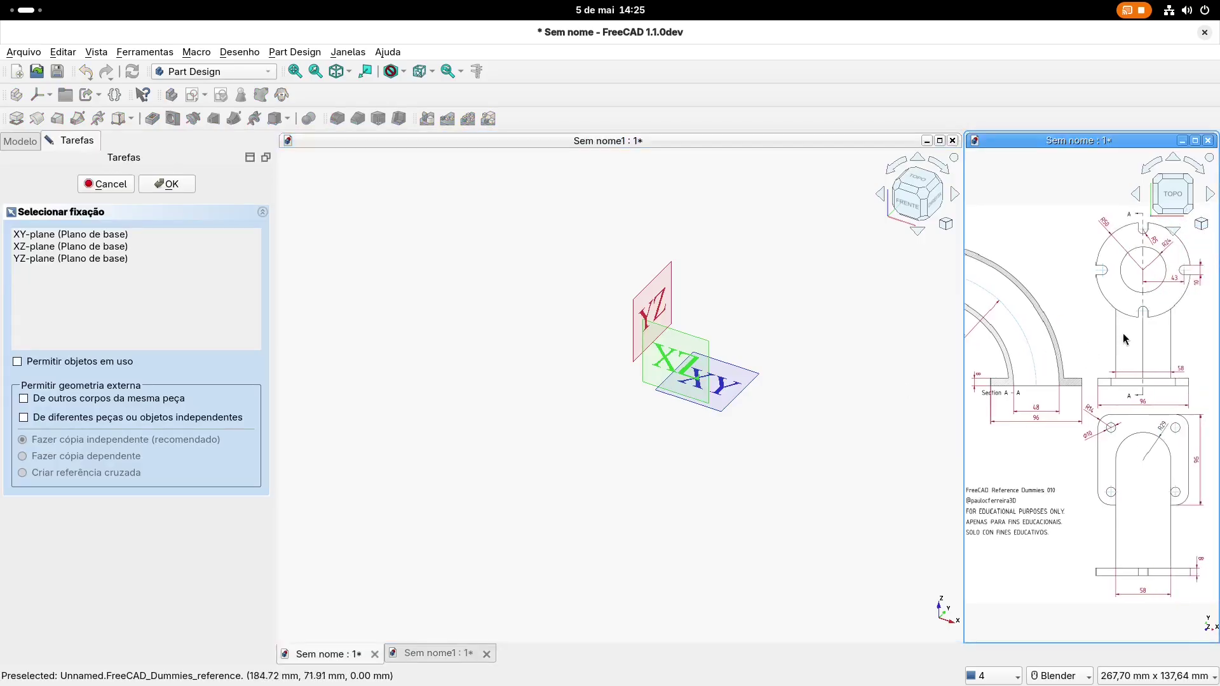
middle_click_drag(1141, 380, 1106, 379, "shift")
scroll(1107, 379, "up", 2)
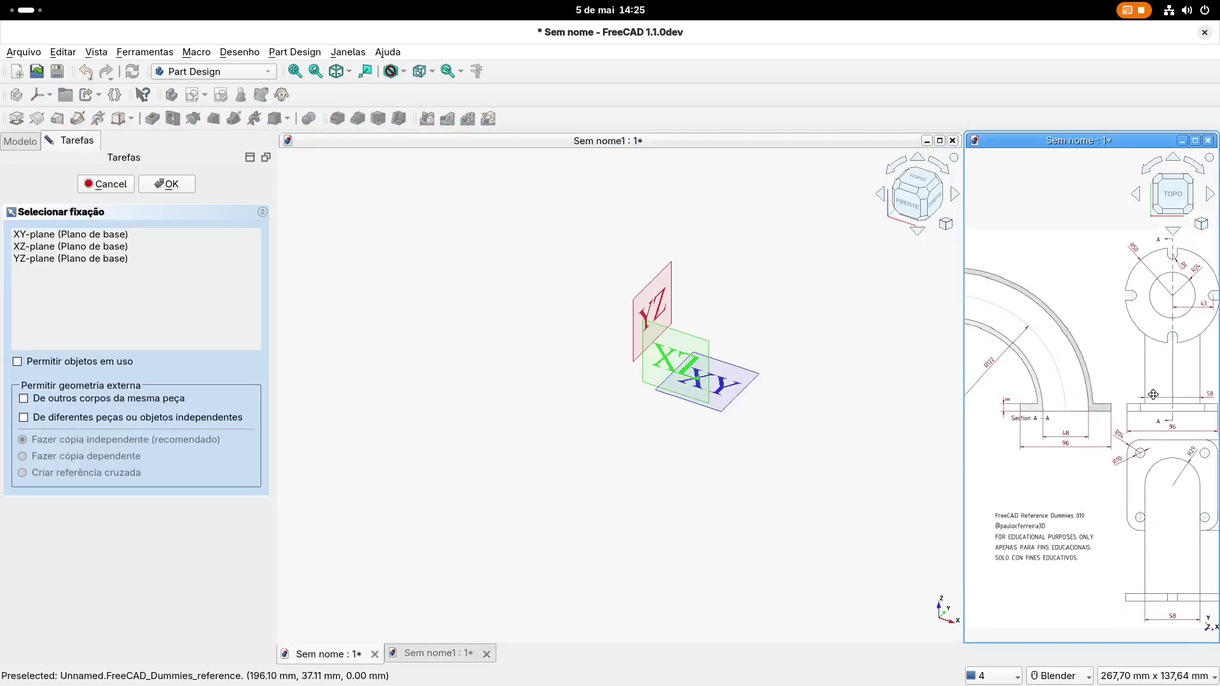
middle_click_drag(697, 367, 727, 312)
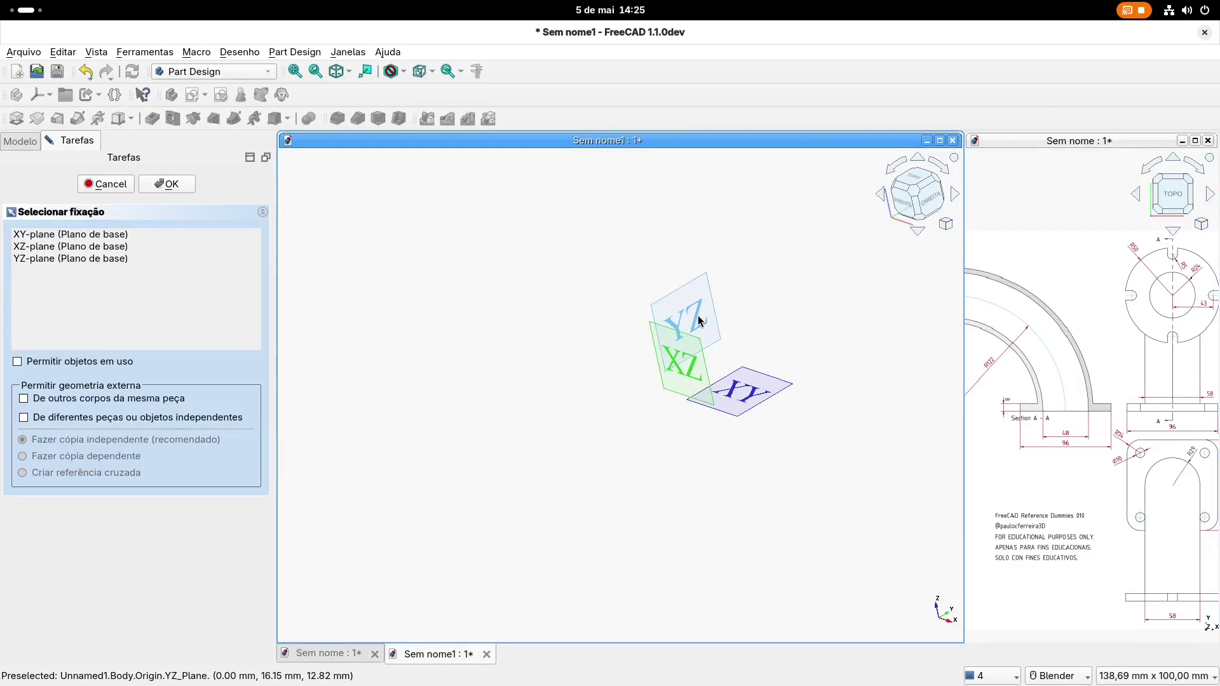
left_click(698, 320)
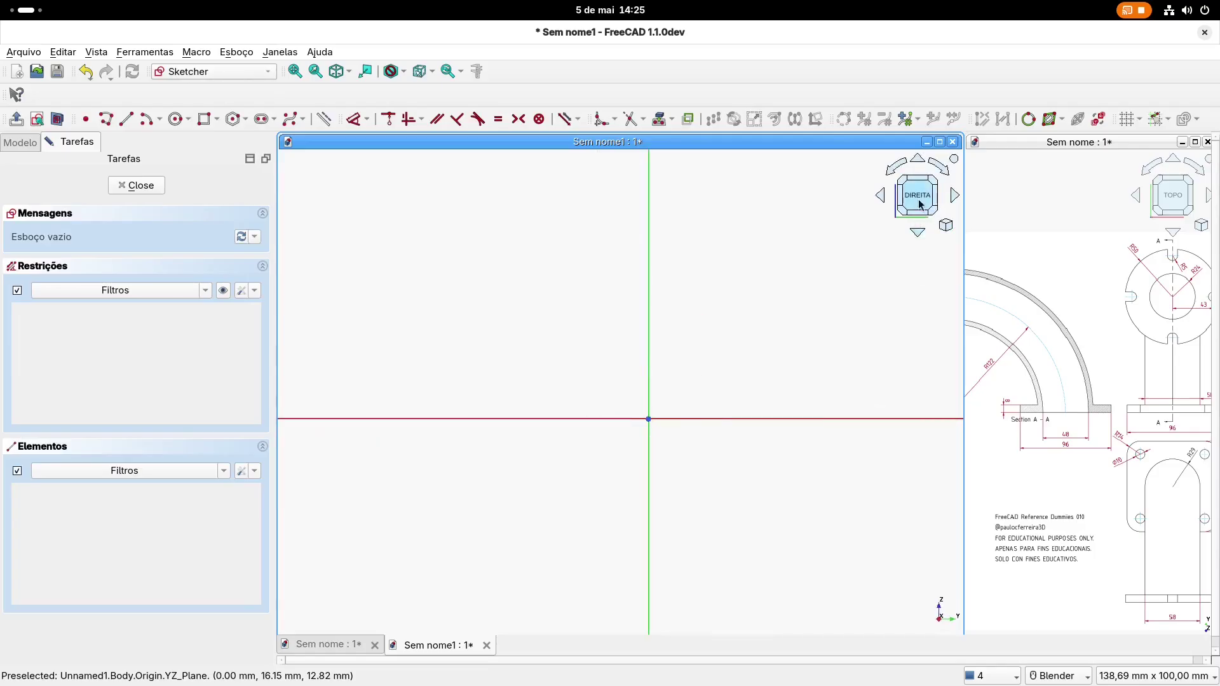
Sketch an arc of about 68.5 mm radius and 66°, centred on the horizontal axis to the origin's left and starting at the origin
middle_click_drag(700, 370, 737, 377, "shift")
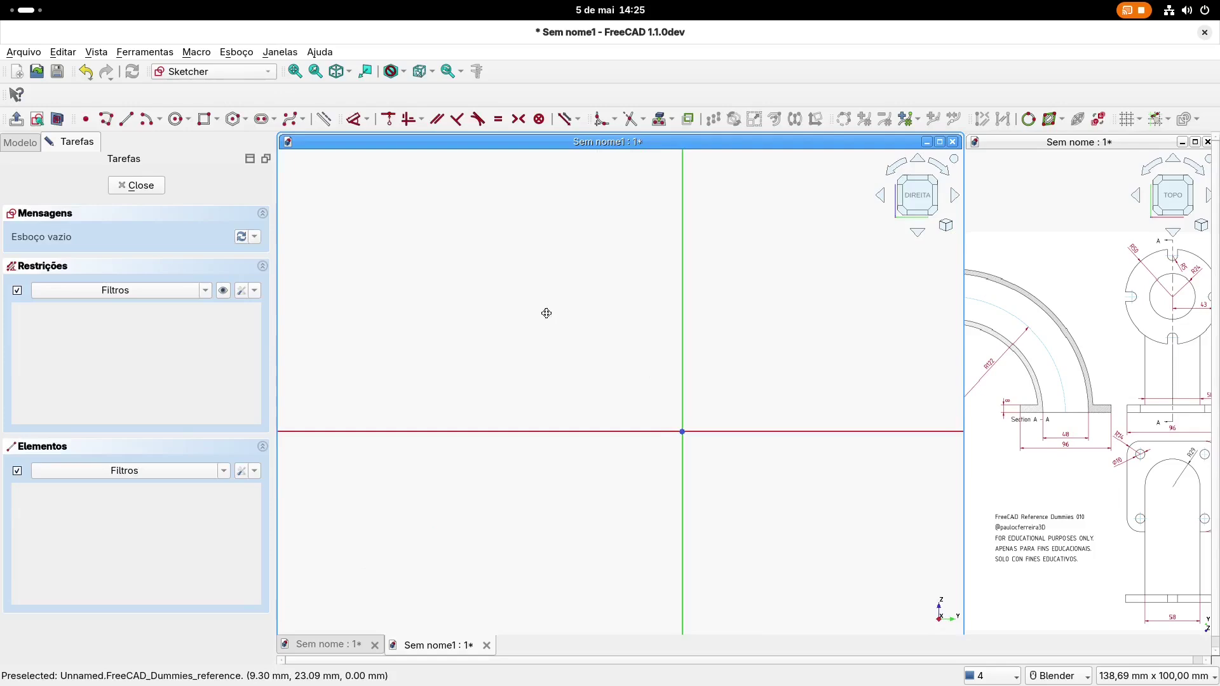
middle_click_drag(540, 310, 554, 314, "shift")
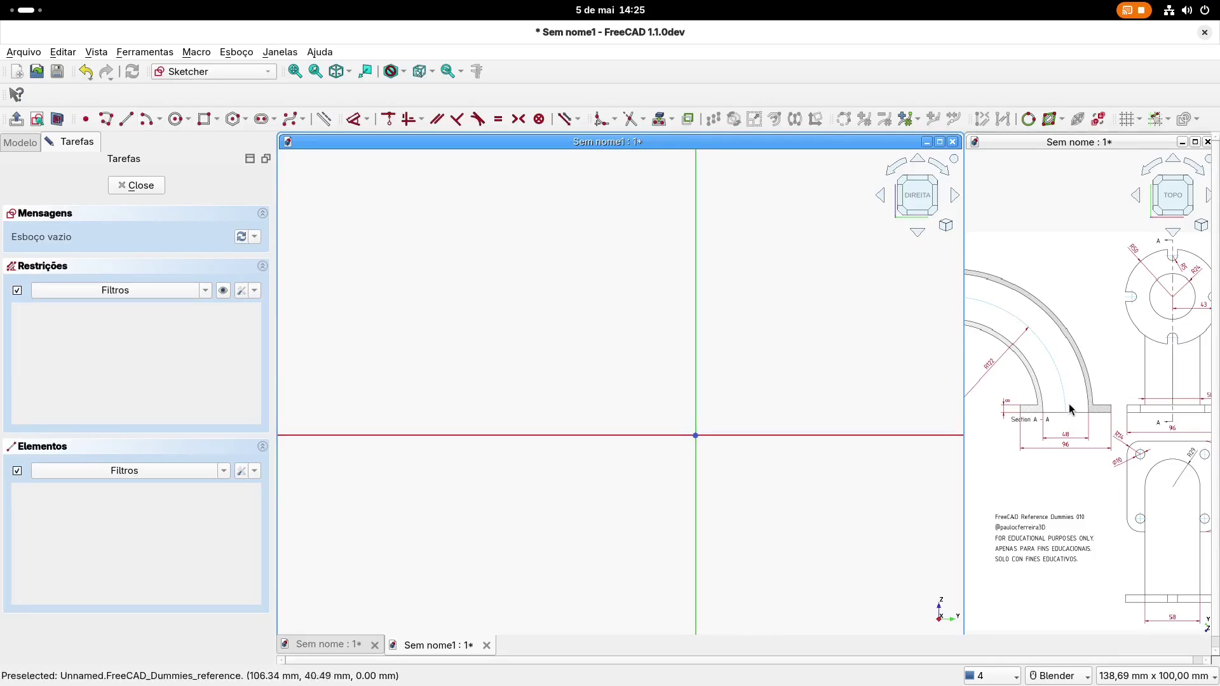
scroll(984, 369, "up", 2)
scroll(984, 369, "up", 1)
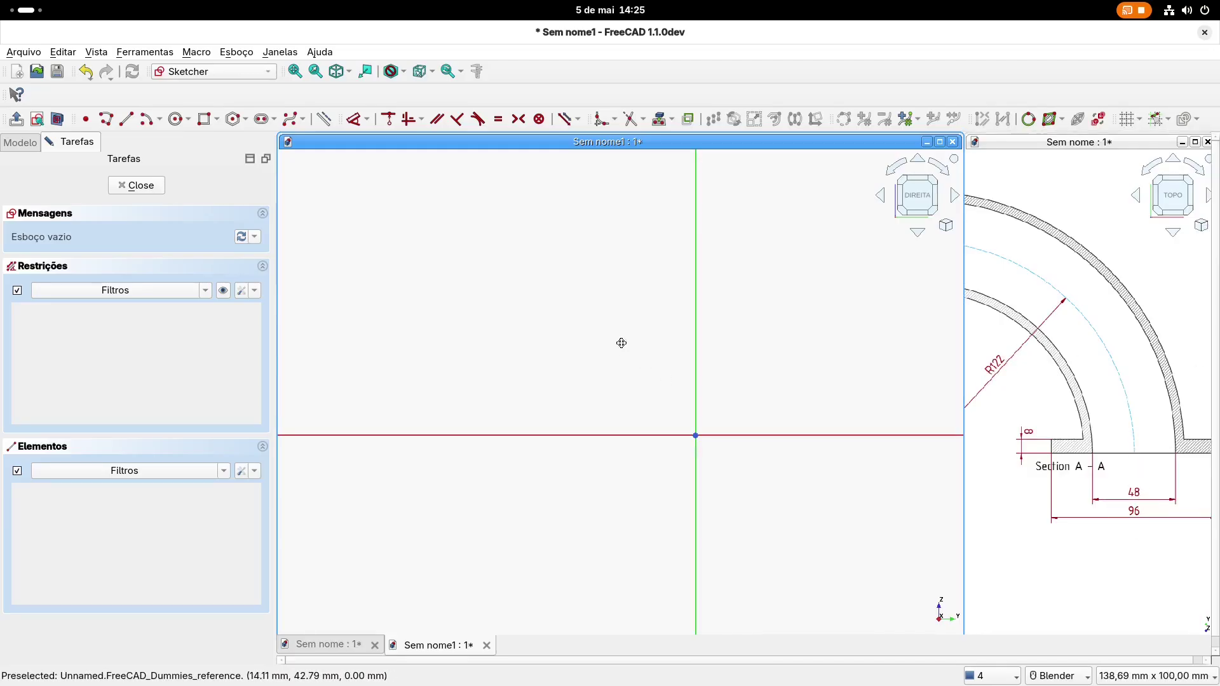
middle_click_drag(621, 344, 634, 347, "shift")
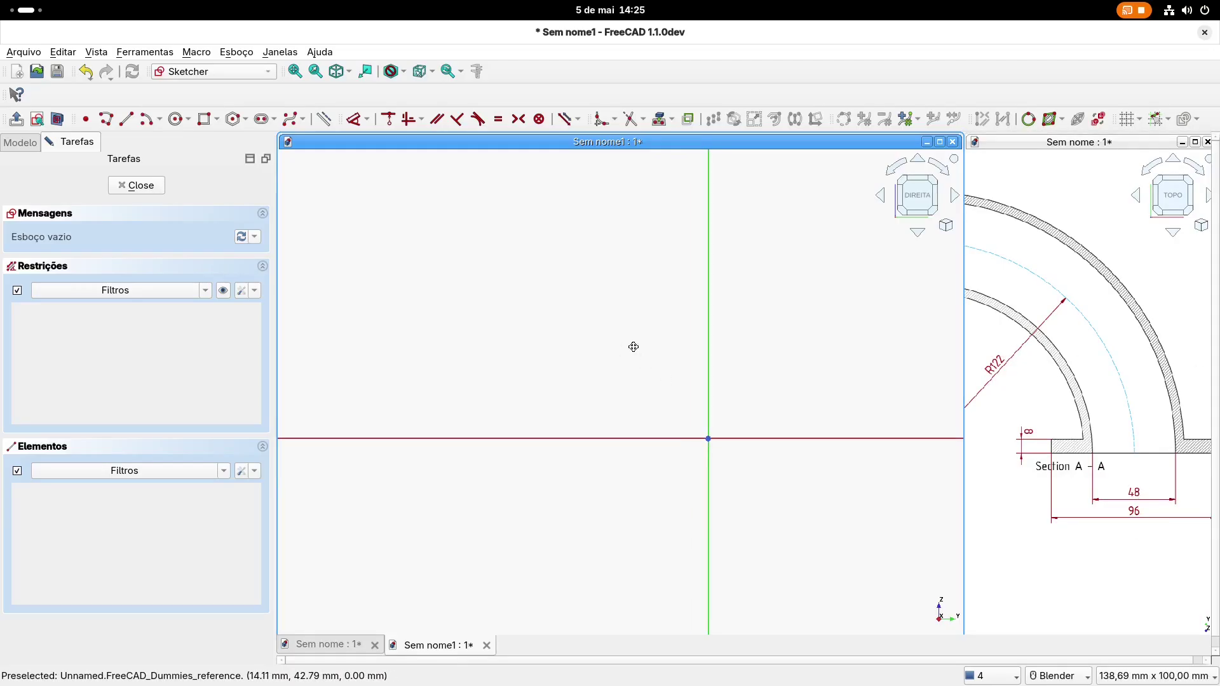
left_click(147, 119)
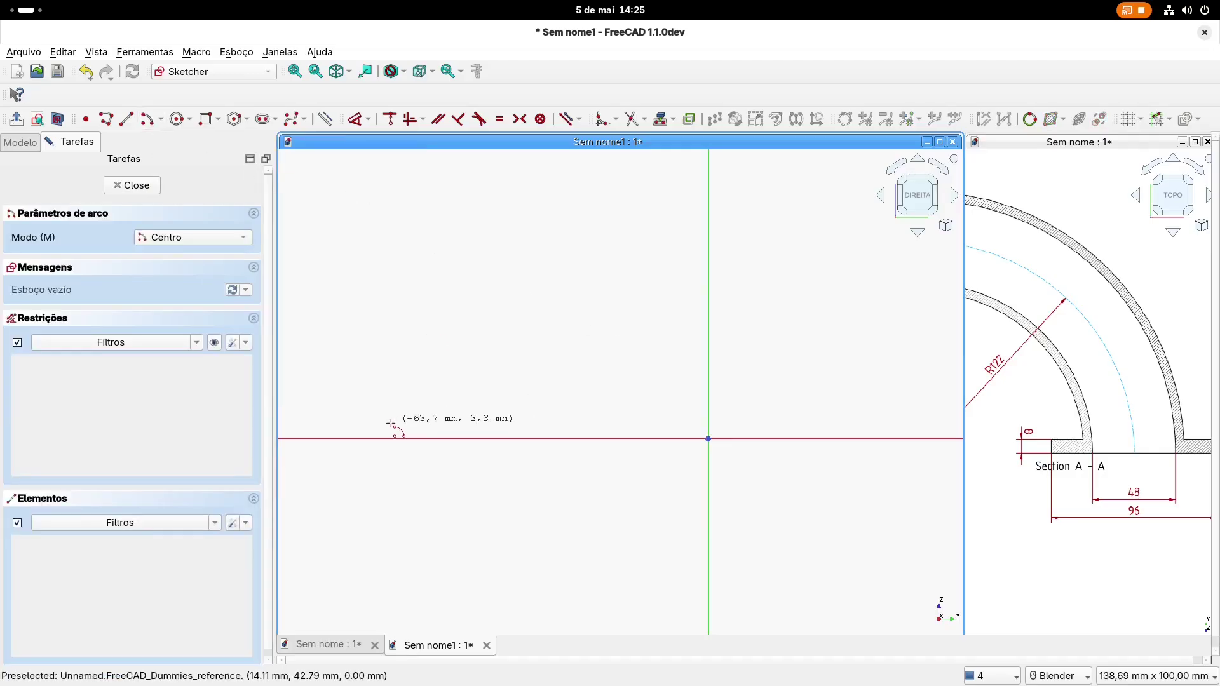
left_click(371, 439)
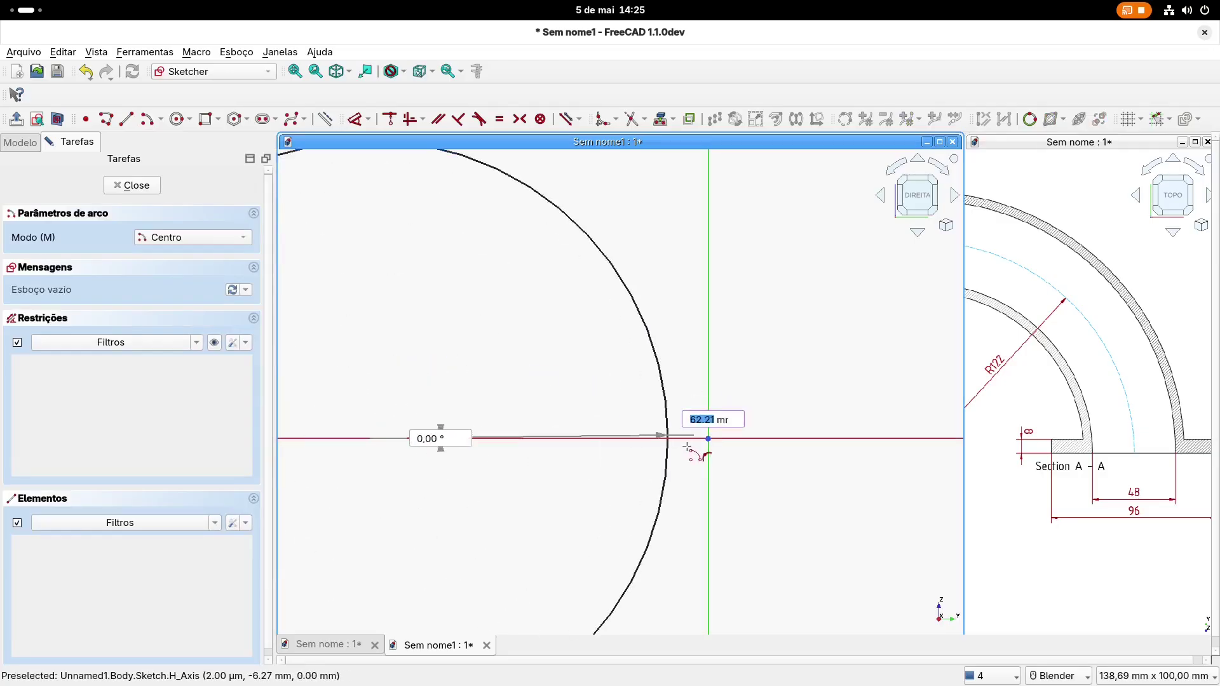
left_click(710, 439)
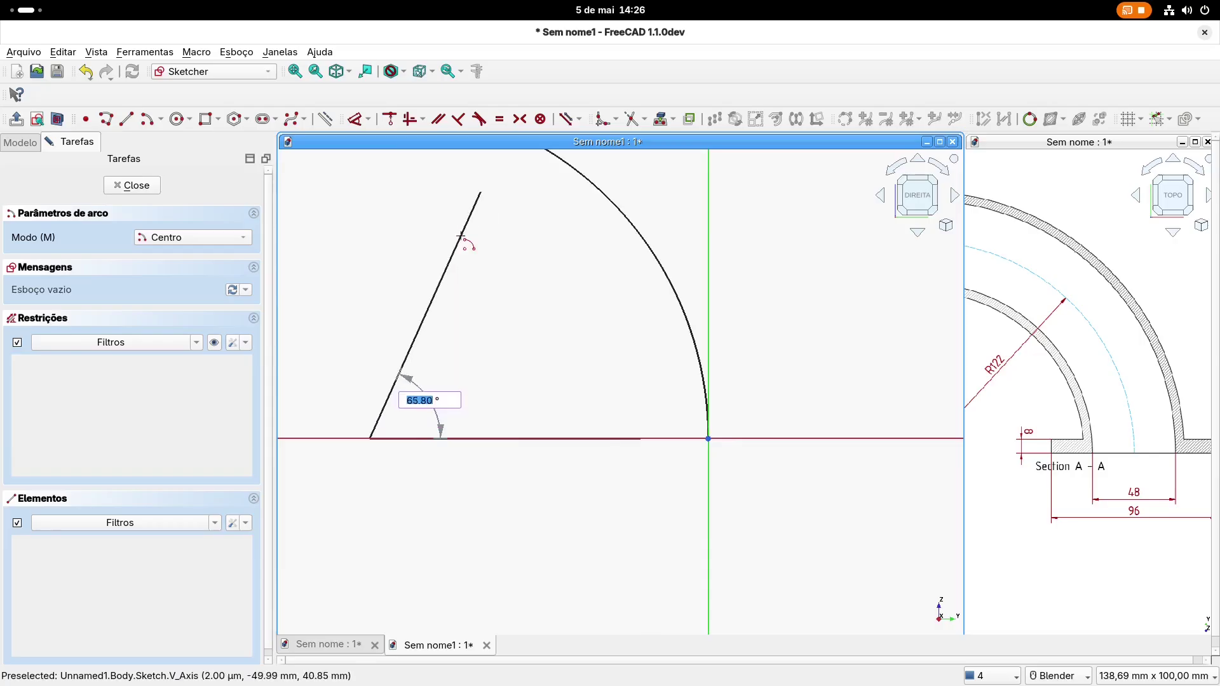
left_click(465, 236)
scroll(526, 309, "down", 4)
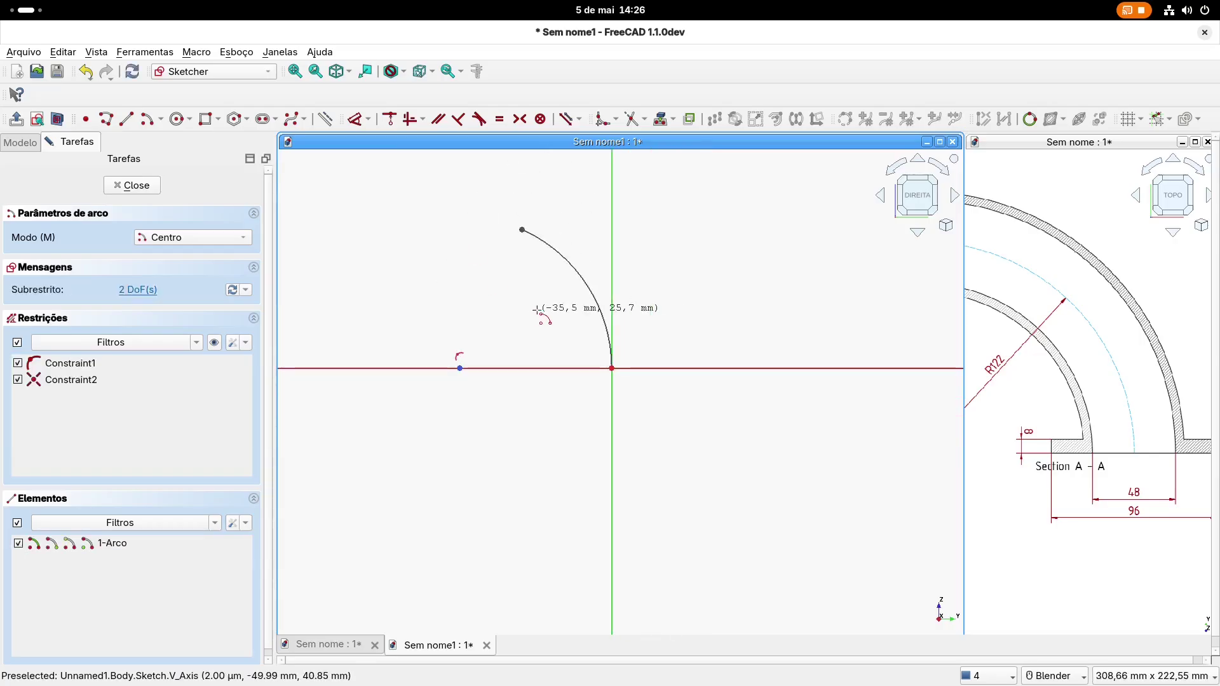
middle_click_drag(533, 311, 605, 343, "shift")
key("Escape")
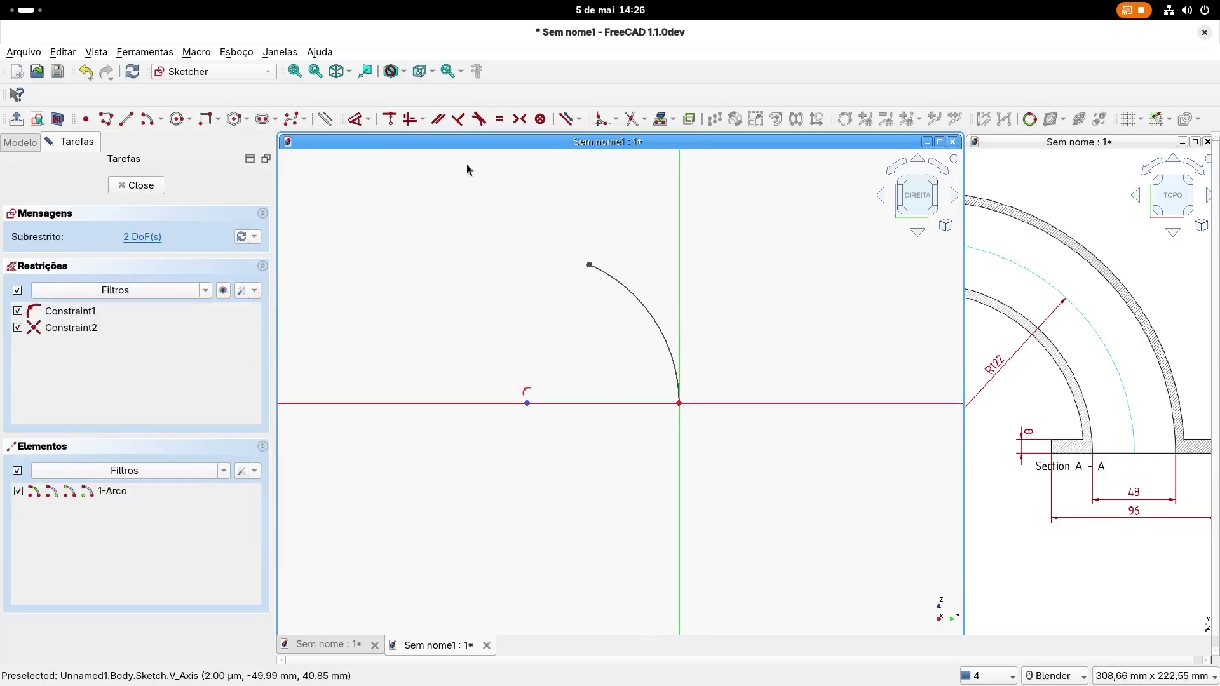
Dimension the arc's radius and set it to 122 mm
left_click(357, 120)
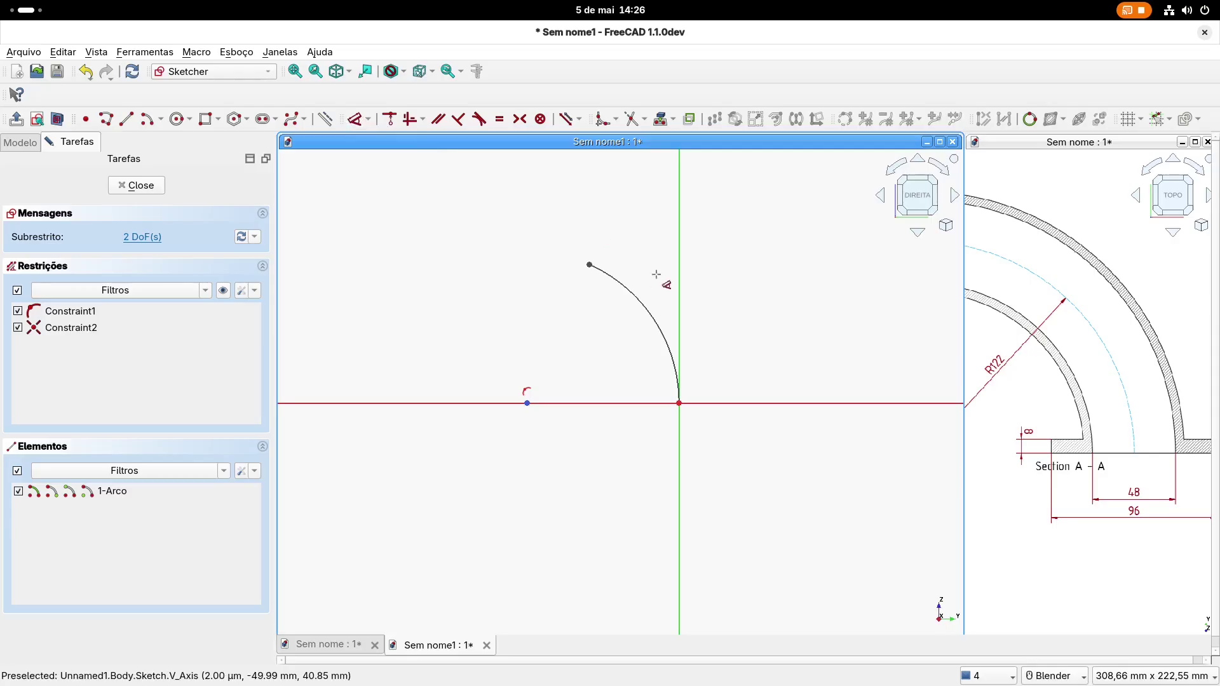
left_click(644, 310)
left_click(729, 255)
type("1mm")
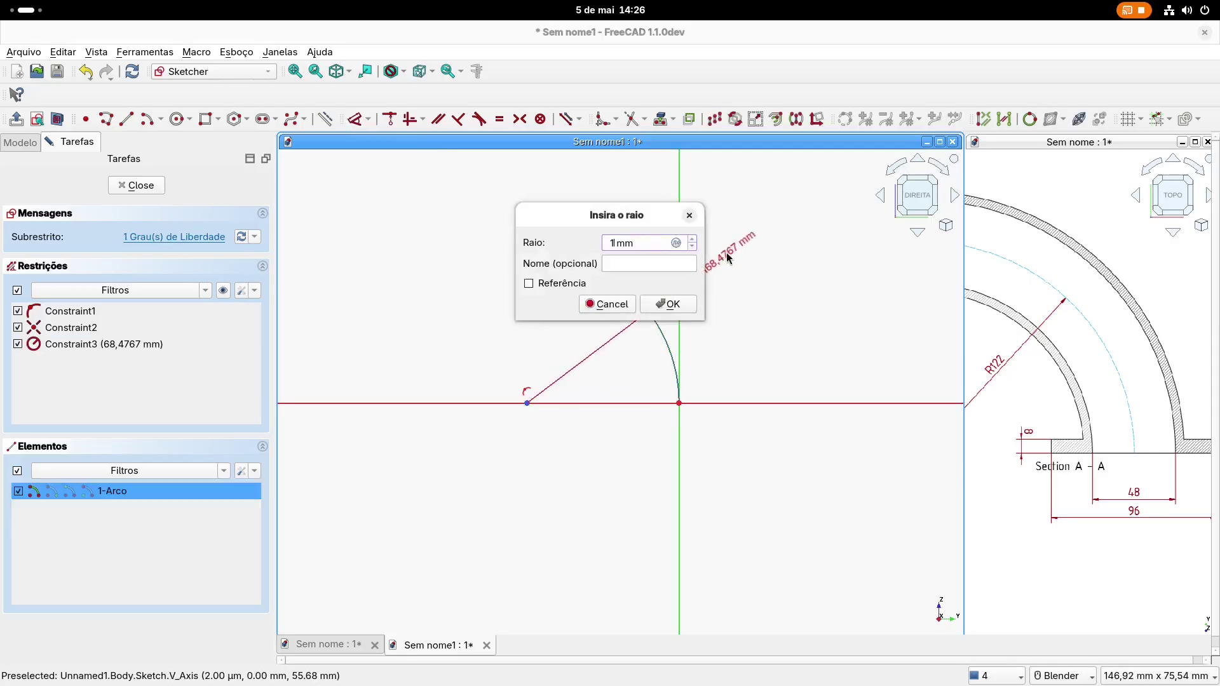
type("22")
key("Return")
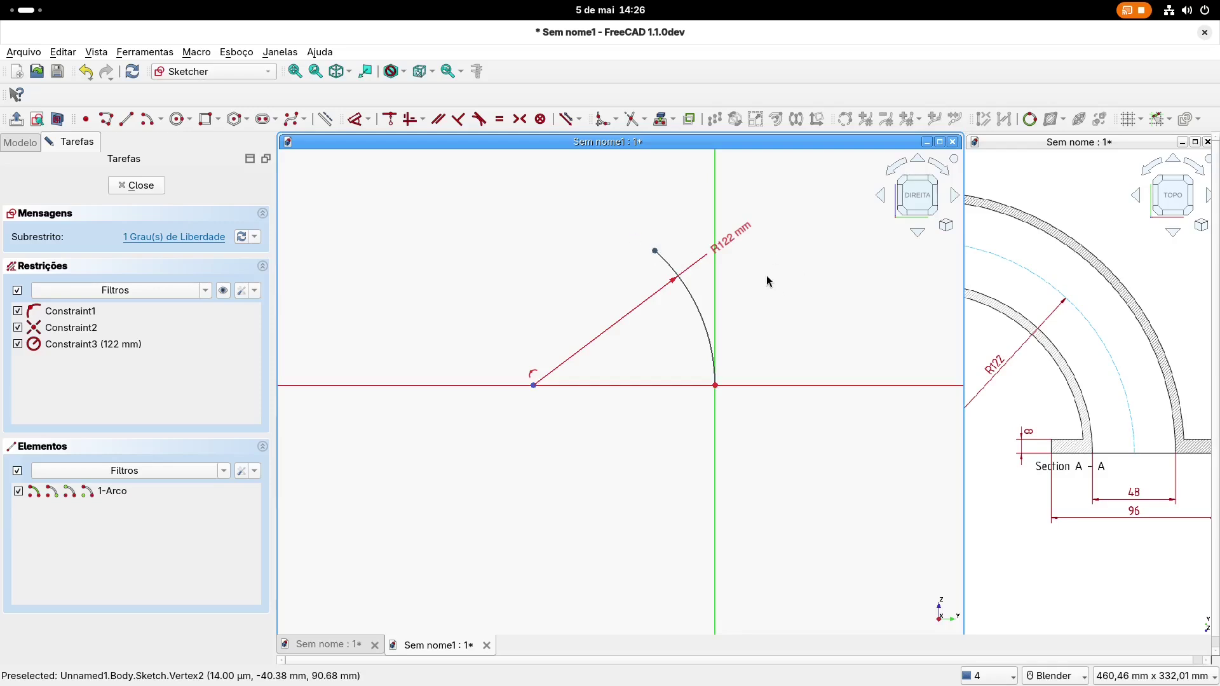
Reposition the arc's free upper endpoint along the curve, closing and reopening the sketch for editing in between
scroll(769, 281, "up", 1)
scroll(752, 354, "down", 2)
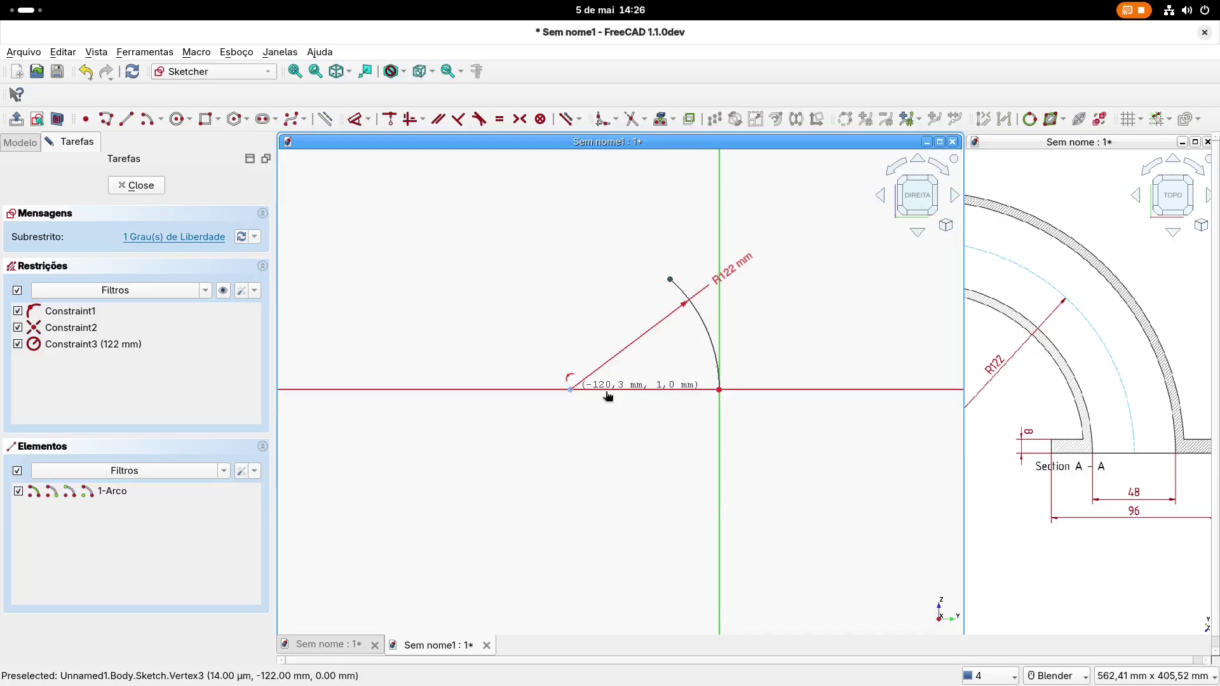
left_click_drag(672, 279, 608, 246)
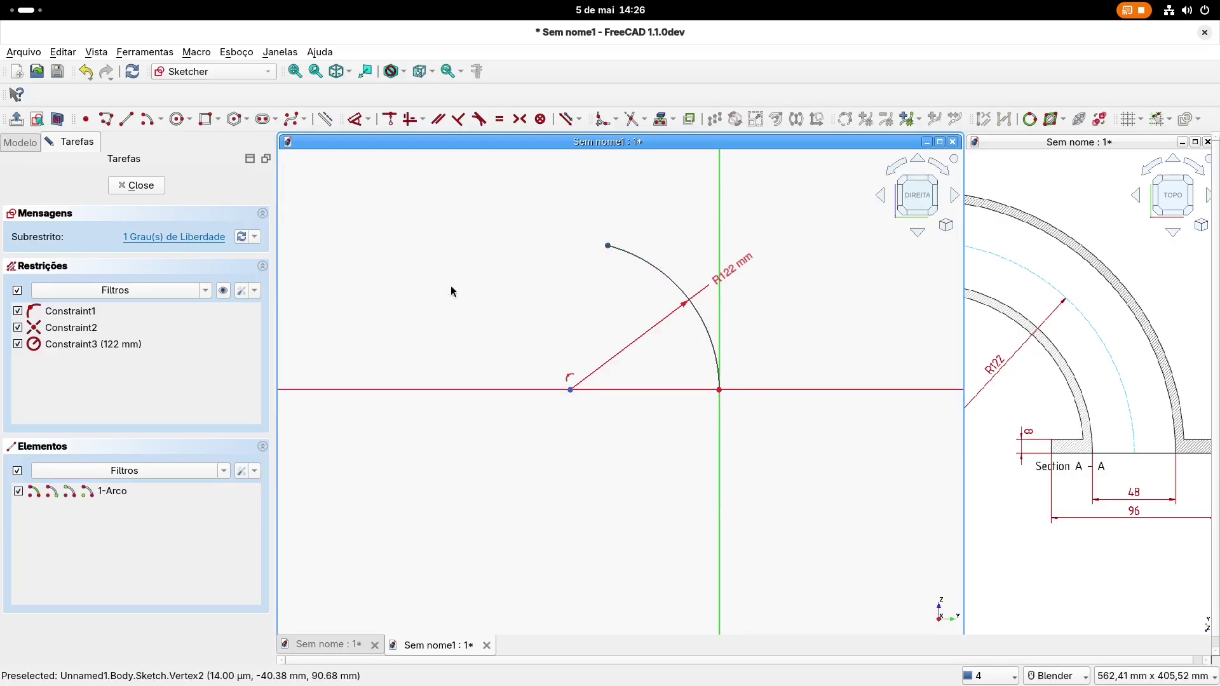
left_click(144, 189)
double_click(82, 223)
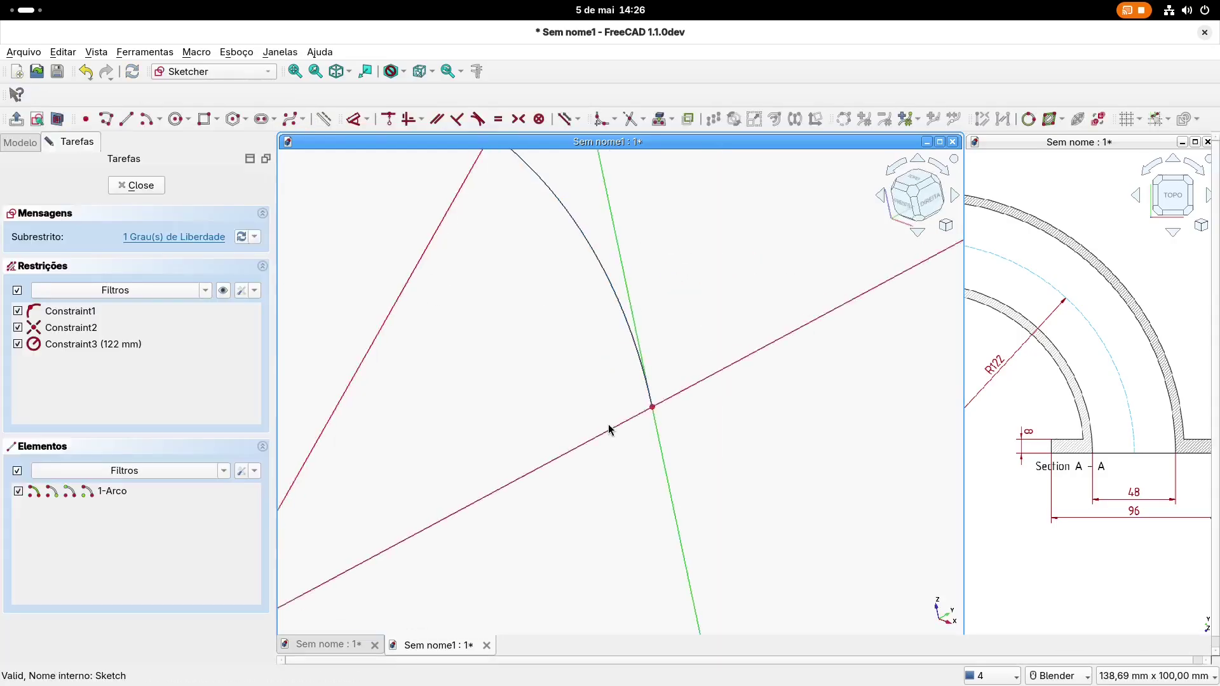
mouse_move(572, 273)
left_mouse_down()
mouse_move(513, 226)
mouse_move(620, 264)
left_mouse_up()
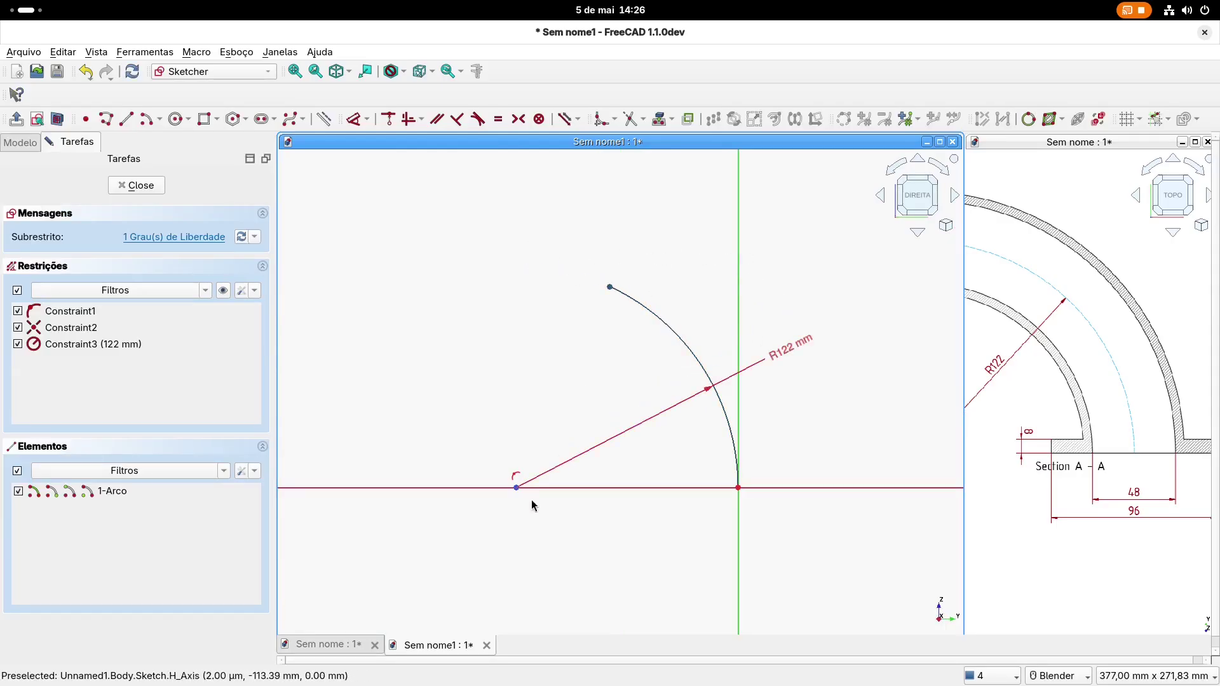
Move the arc's free endpoint near its topmost position, constrain it vertically above the arc's centre, and reposition the radius label
left_click_drag(806, 346, 794, 316)
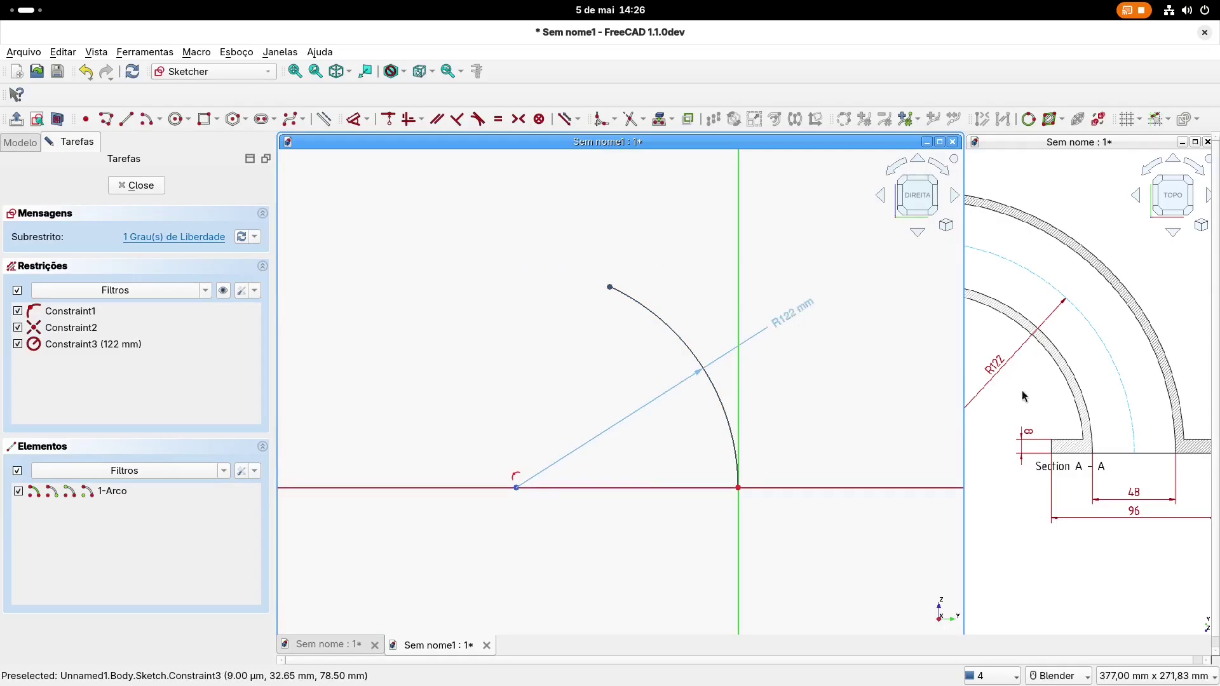
scroll(1004, 356, "down", 5)
left_click(1022, 312)
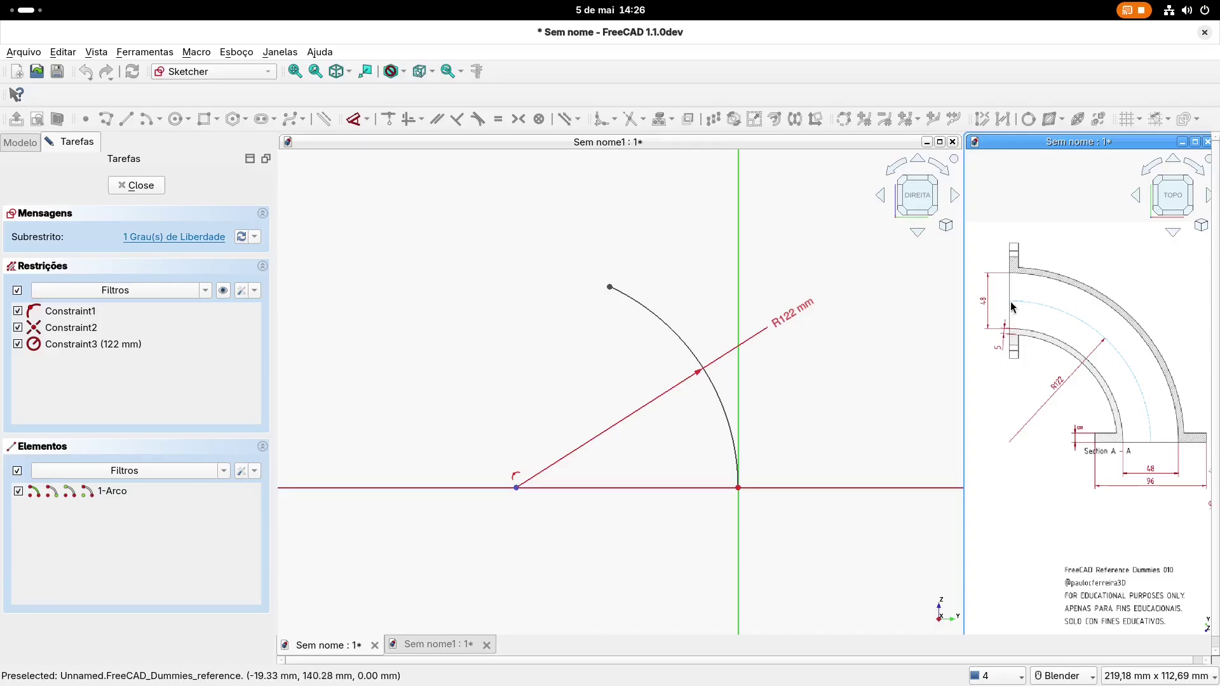
left_click_drag(609, 287, 542, 265)
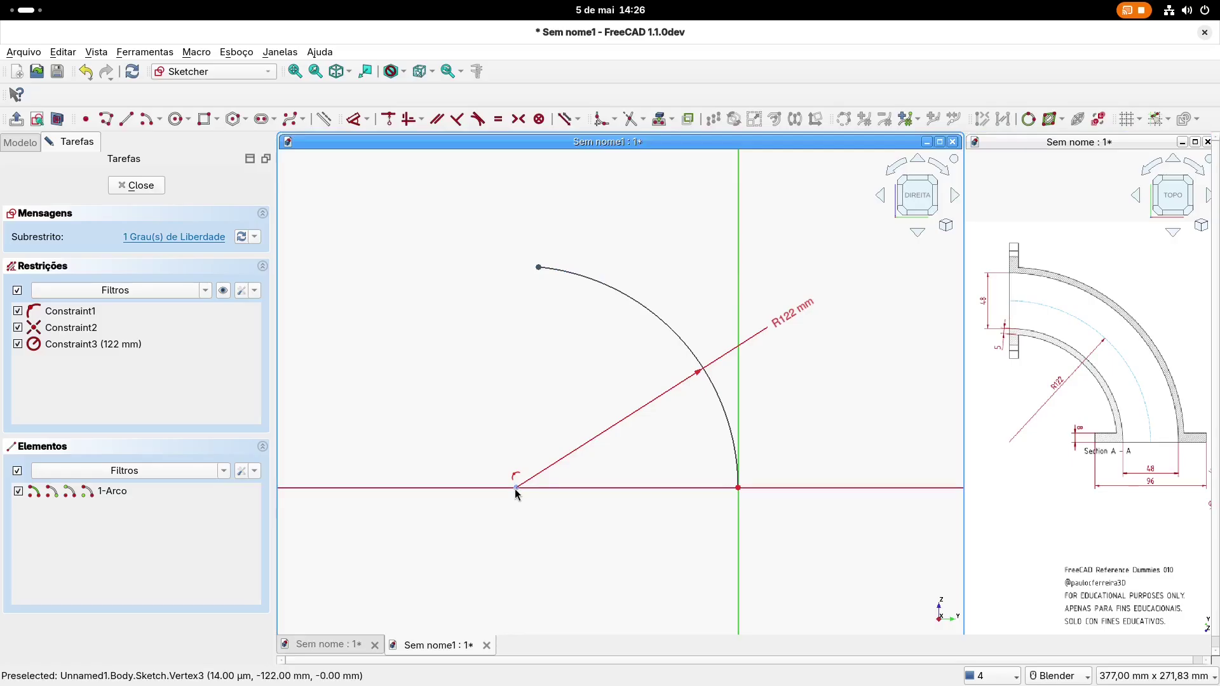
left_click(515, 488)
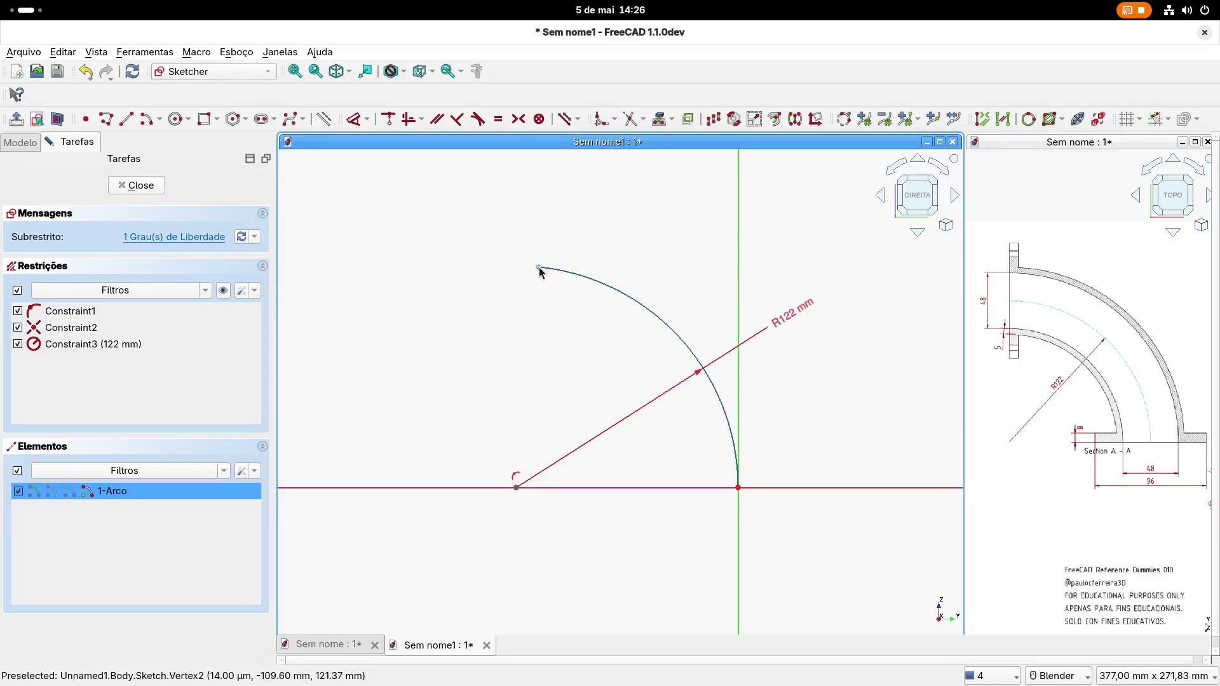
left_click(408, 120)
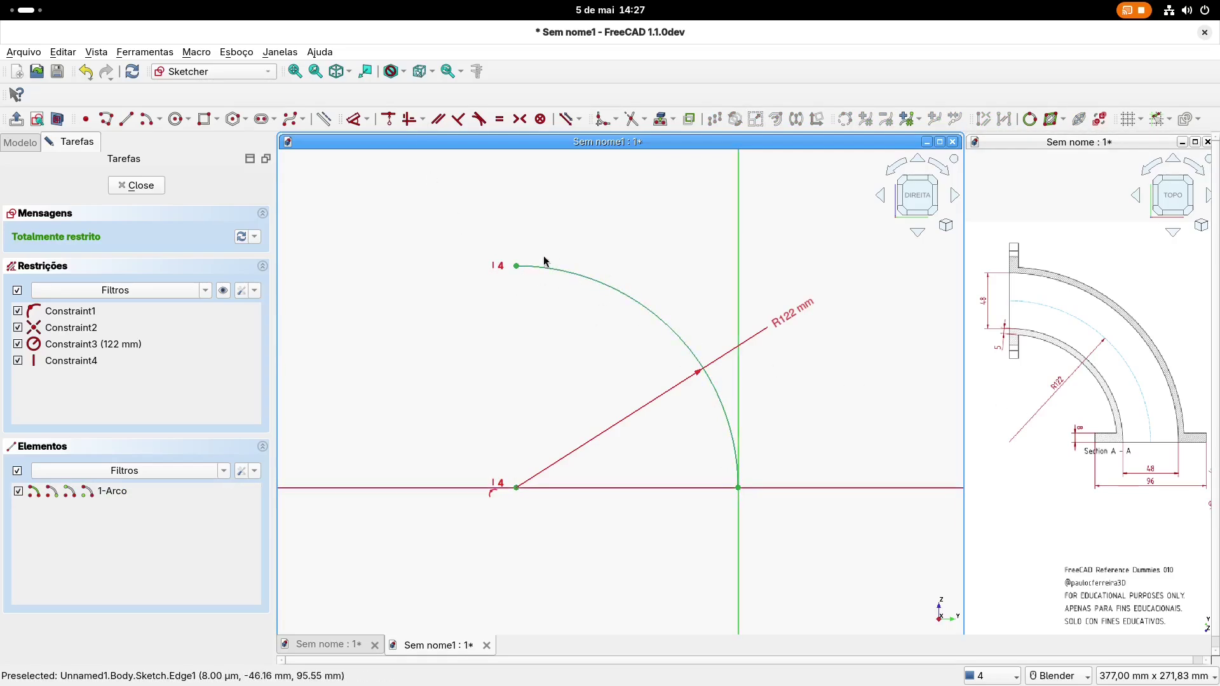
left_click_drag(790, 308, 727, 251)
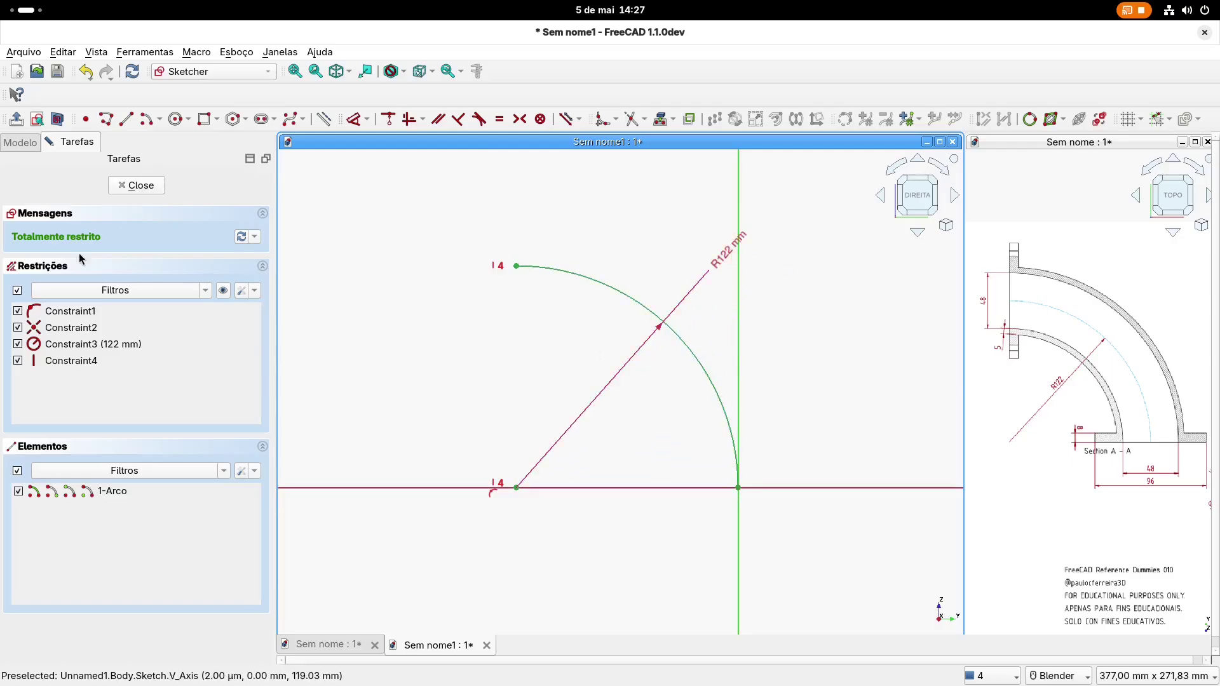
Close the arc sketch and rename it Sketch_caminho
left_click(143, 188)
left_click(90, 228)
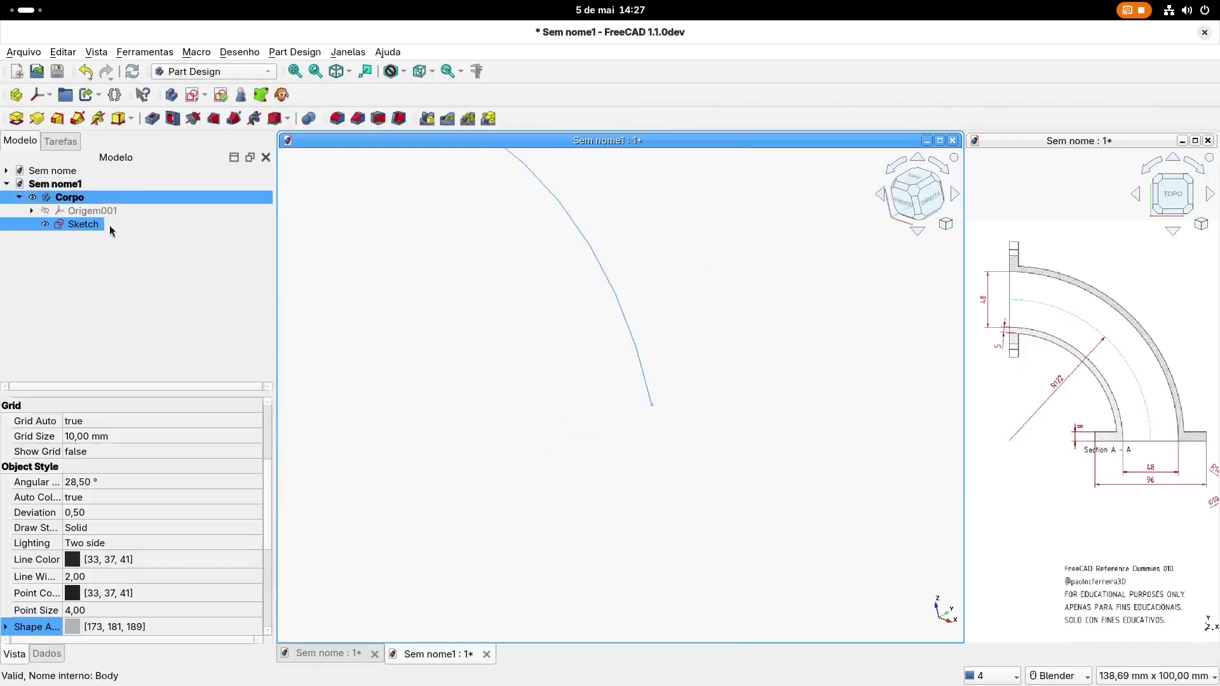
key("F2")
left_click(95, 223)
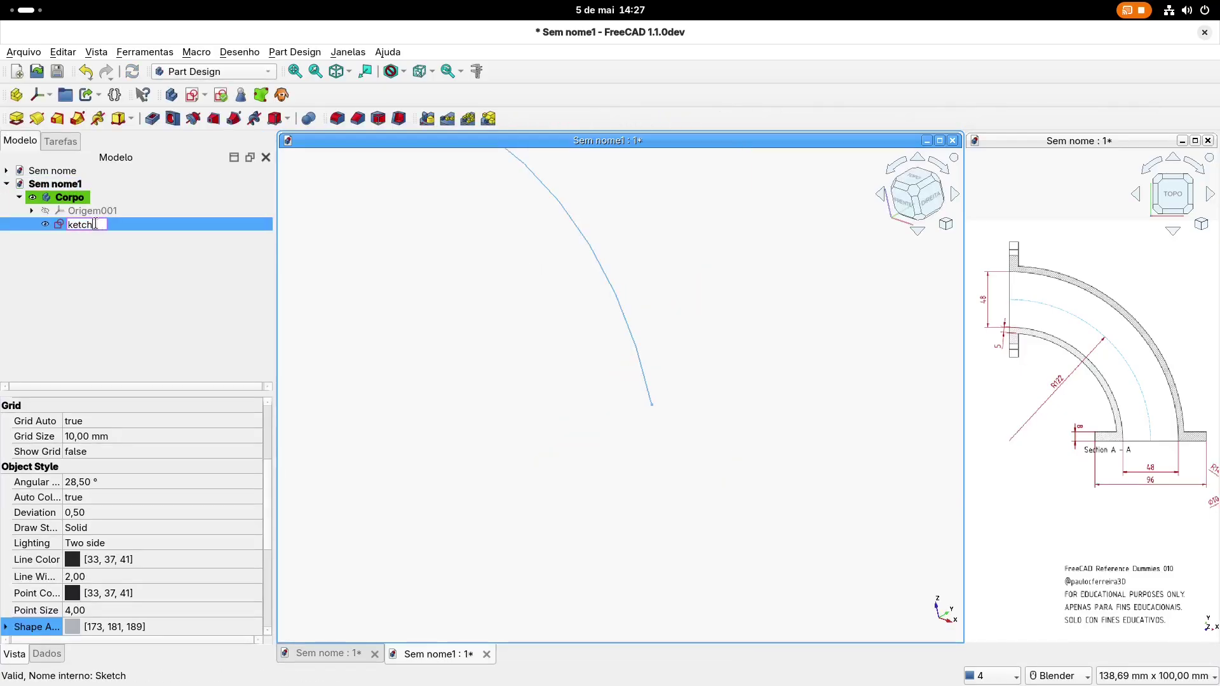
type("_caminho")
key("Return")
Examine the reference drawing's section, flange and base views for the pipe's inner and outer diameters
scroll(688, 401, "down", 3)
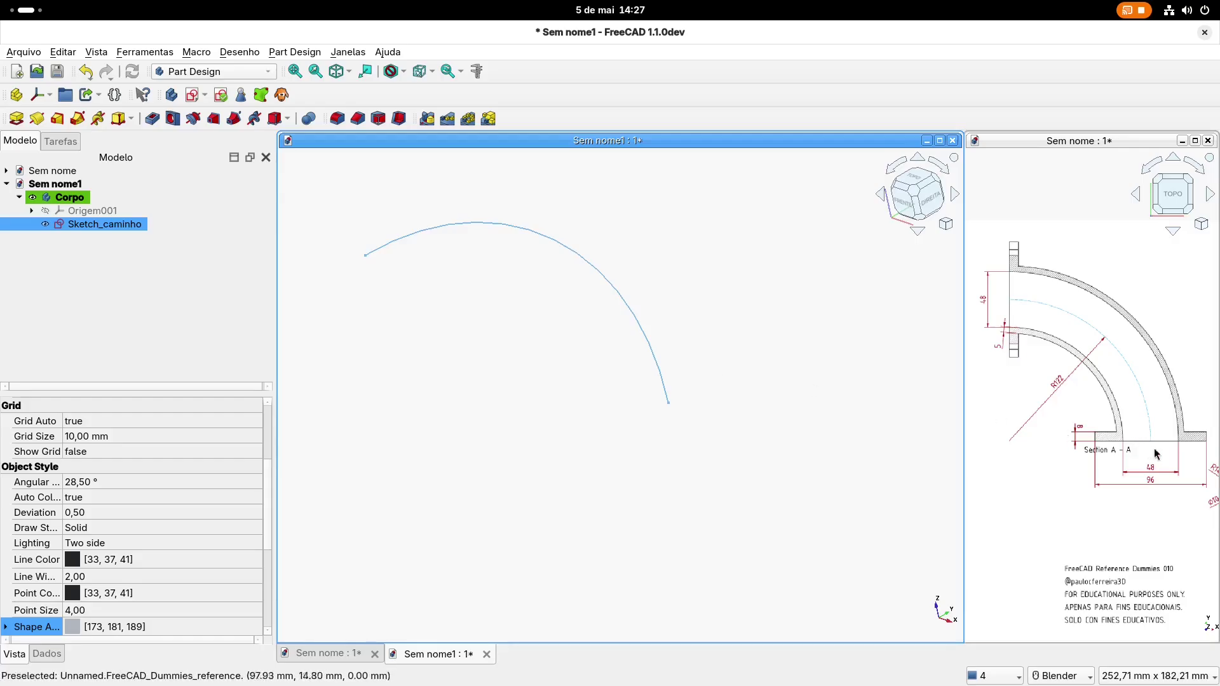
scroll(591, 403, "down", 2)
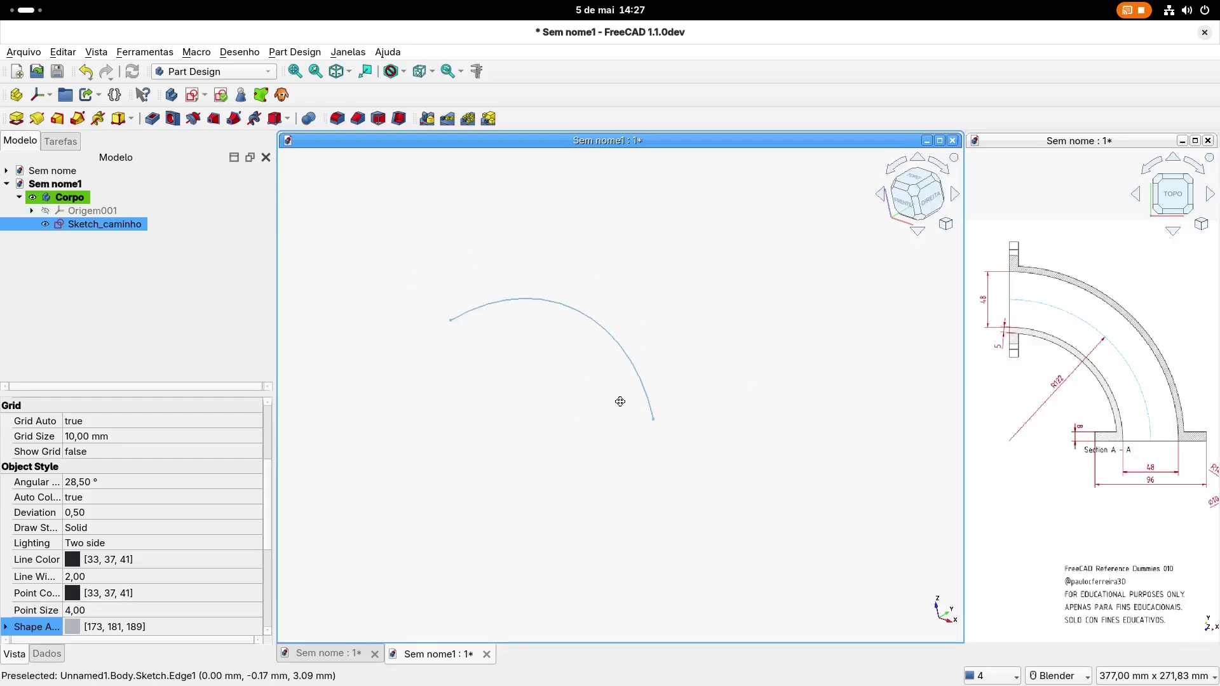
middle_click_drag(622, 408, 618, 428)
left_click(582, 443)
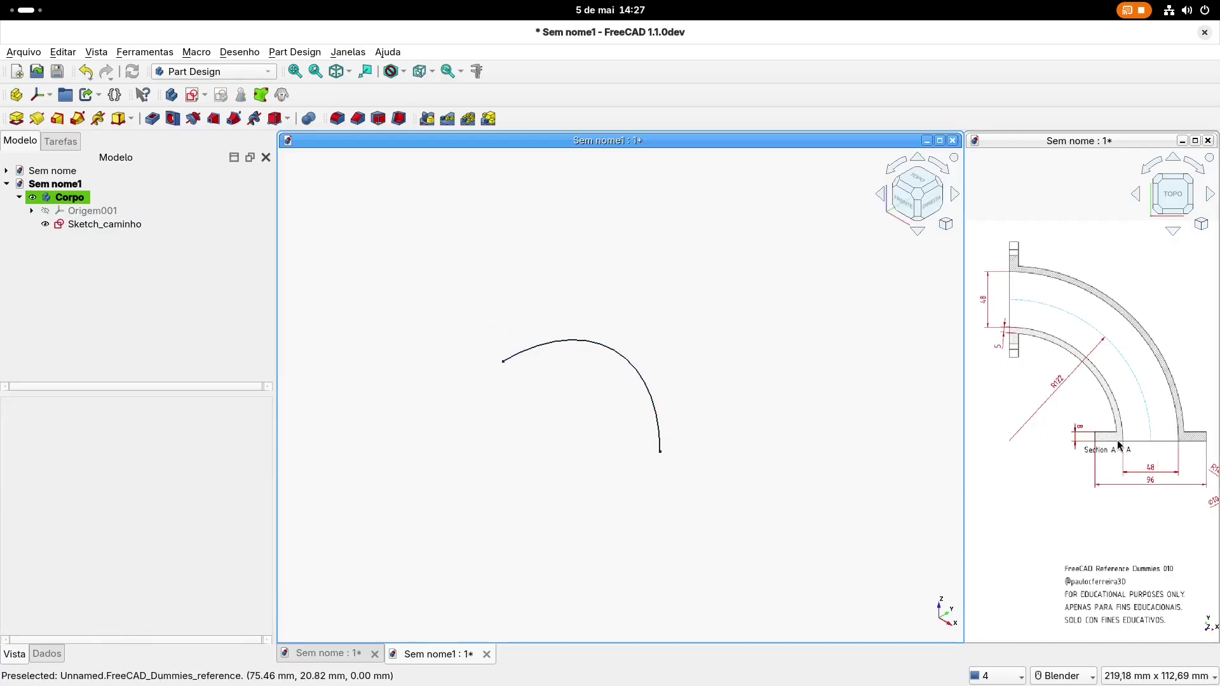
scroll(1169, 458, "down", 1)
left_click(1170, 458)
scroll(1055, 391, "up", 5)
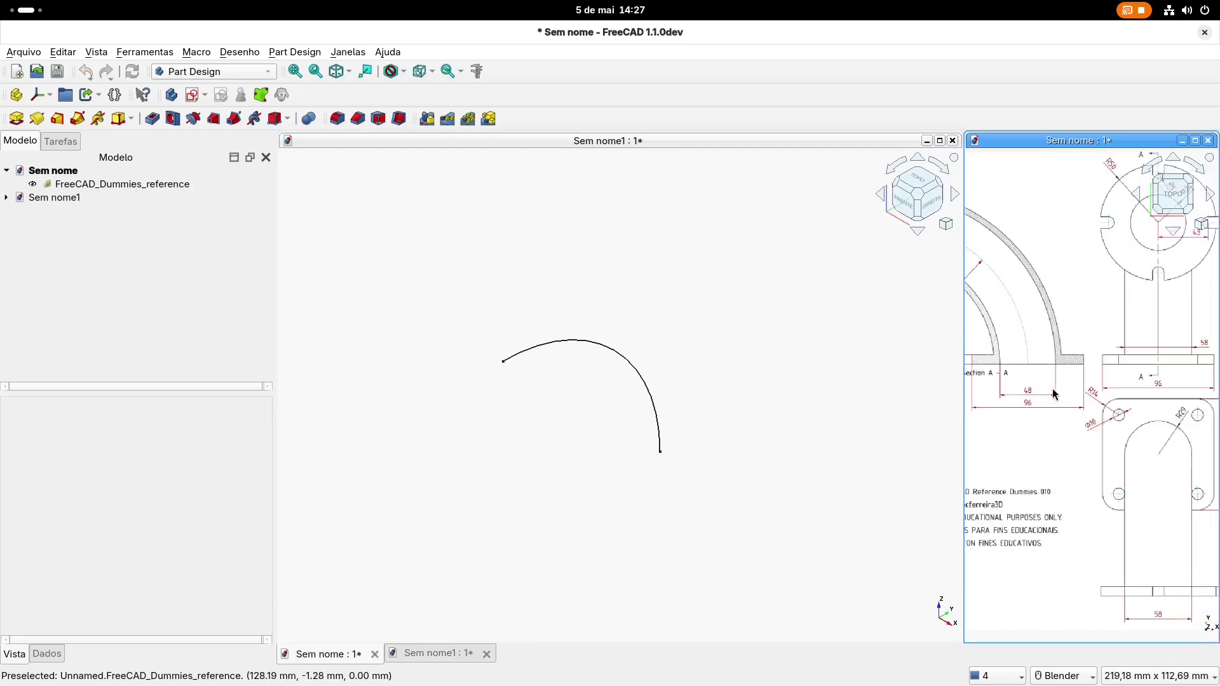
middle_click_drag(1044, 338, 1065, 357, "shift")
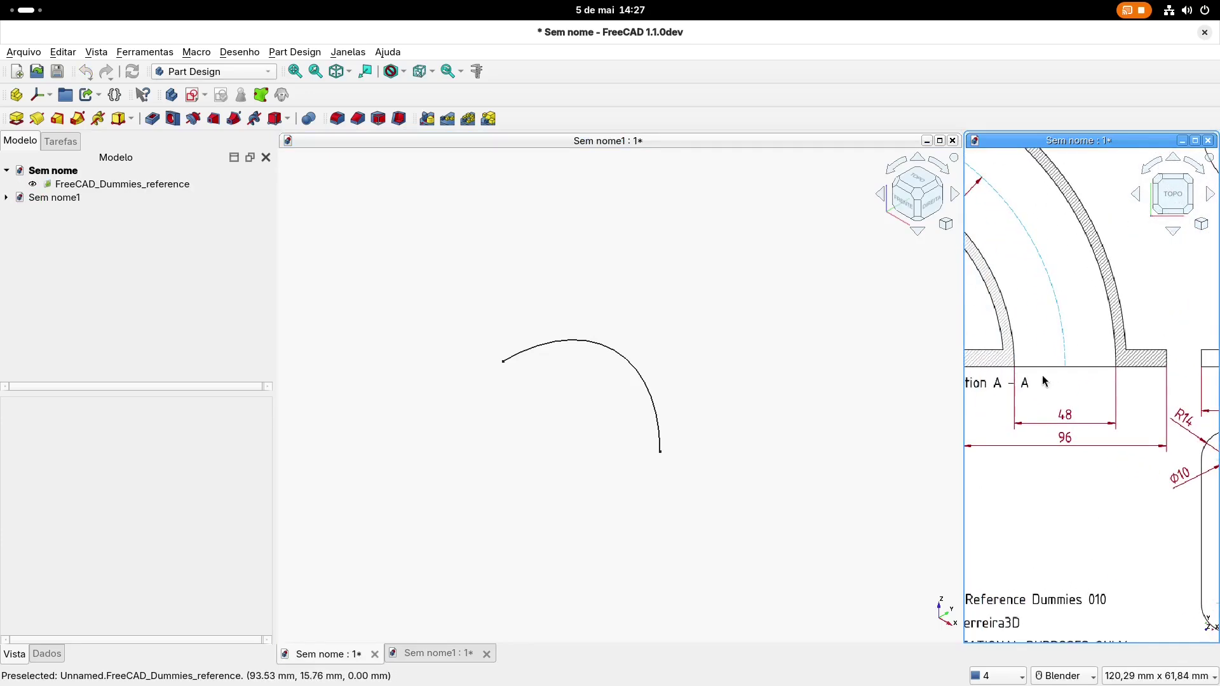
middle_click_drag(1135, 418, 999, 402, "shift")
middle_click_drag(1096, 284, 1068, 430, "shift")
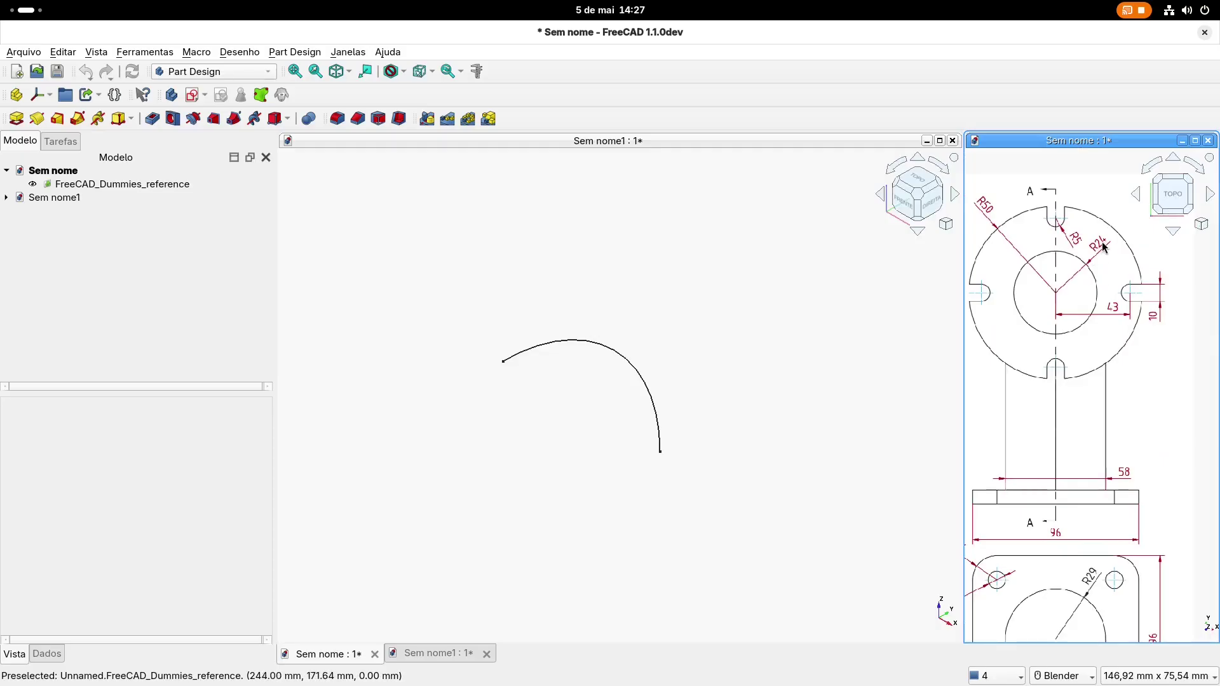
middle_click_drag(1047, 424, 1135, 359, "shift")
middle_click_drag(1043, 402, 1107, 377, "shift")
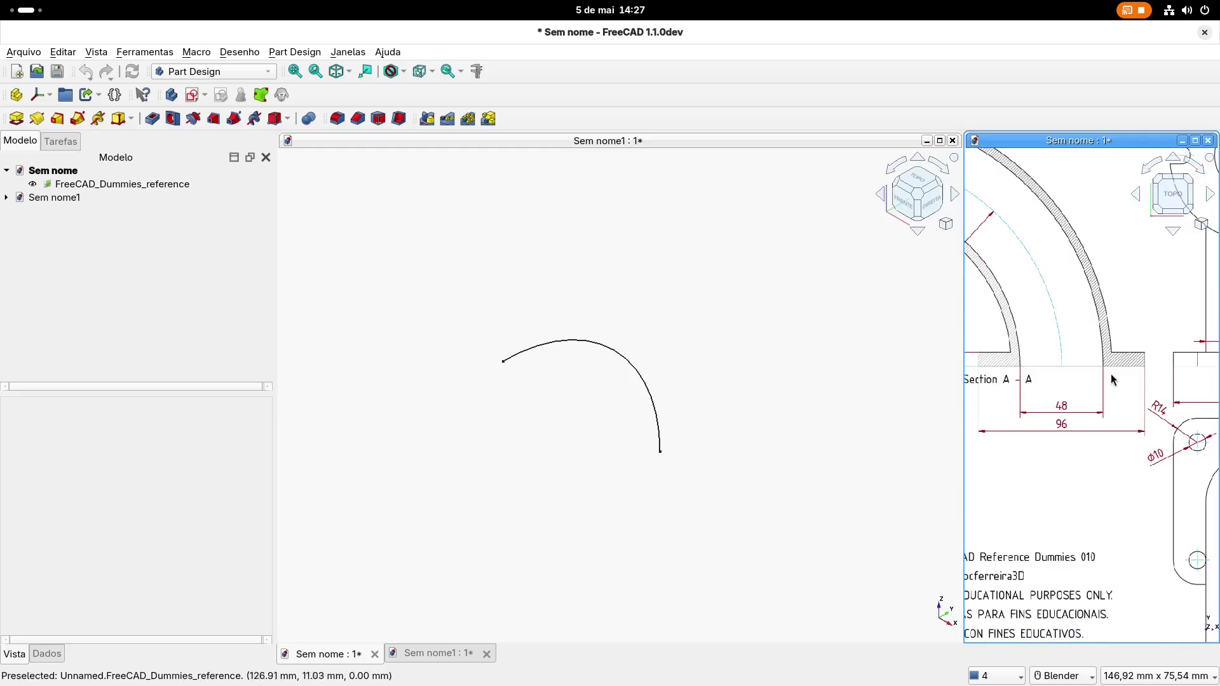
mouse_move(1089, 391)
middle_mouse_down("shift")
mouse_move(1015, 296)
mouse_move(984, 281)
middle_mouse_up("shift")
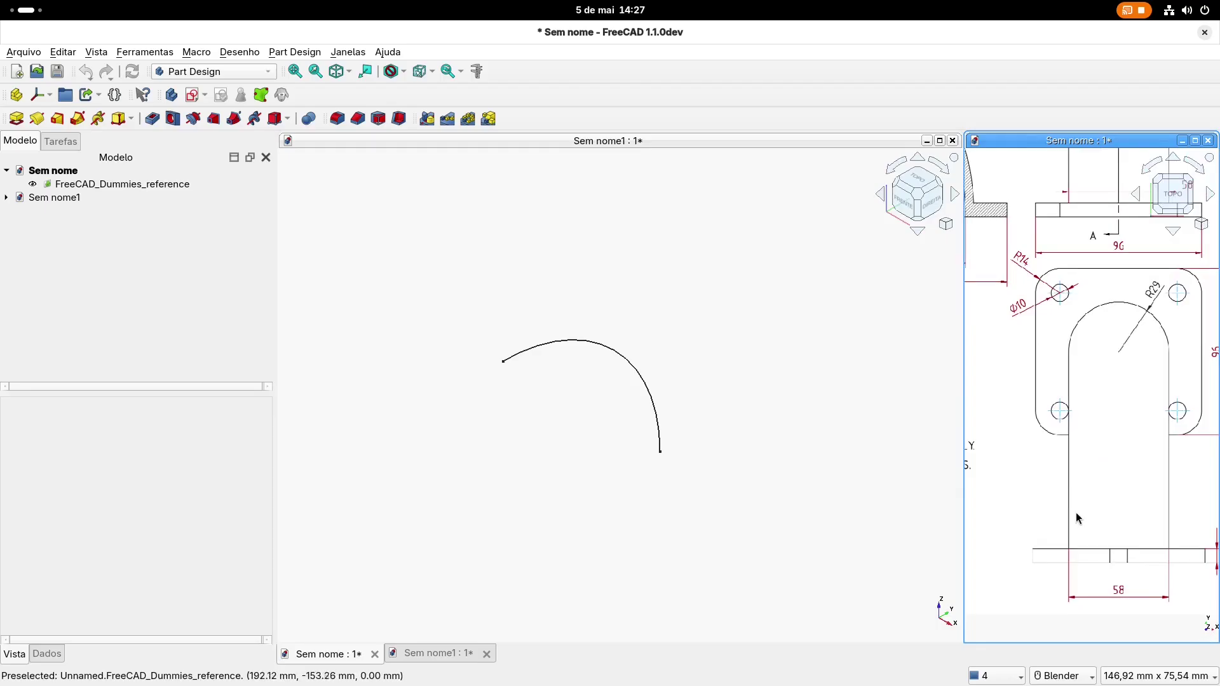
middle_click_drag(1009, 343, 1011, 360, "shift")
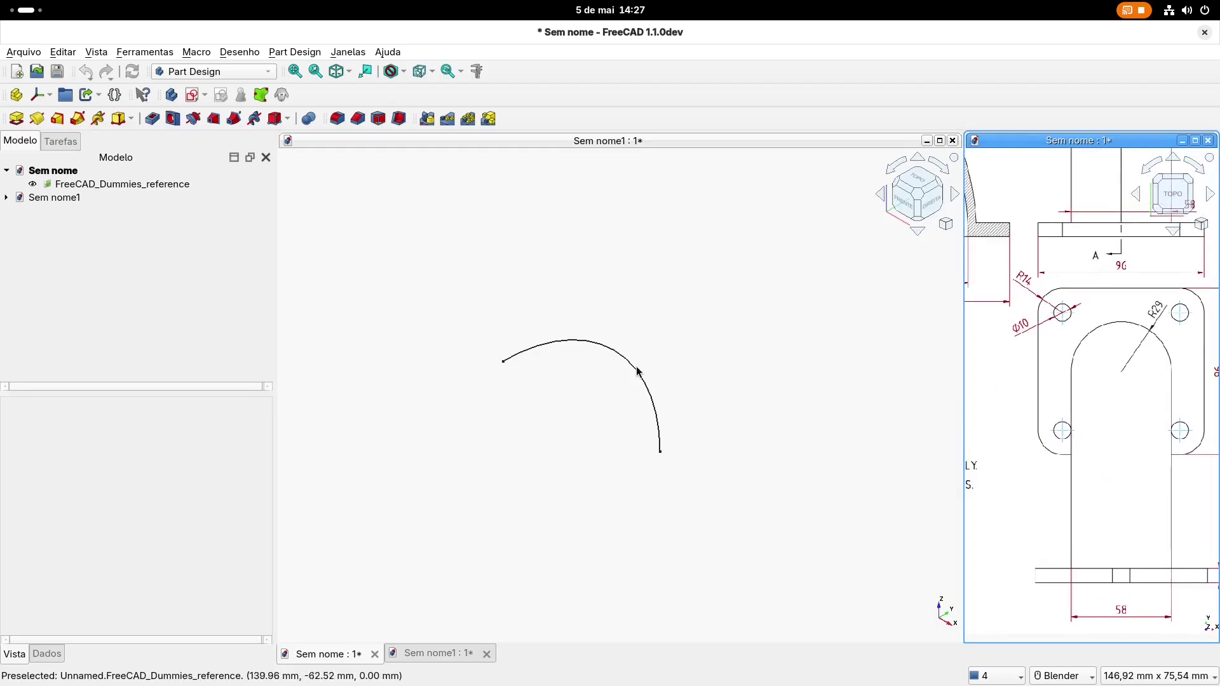
Start a sketch on the XY plane and draw a circle about 103 mm in diameter centred on the origin
left_click(427, 245)
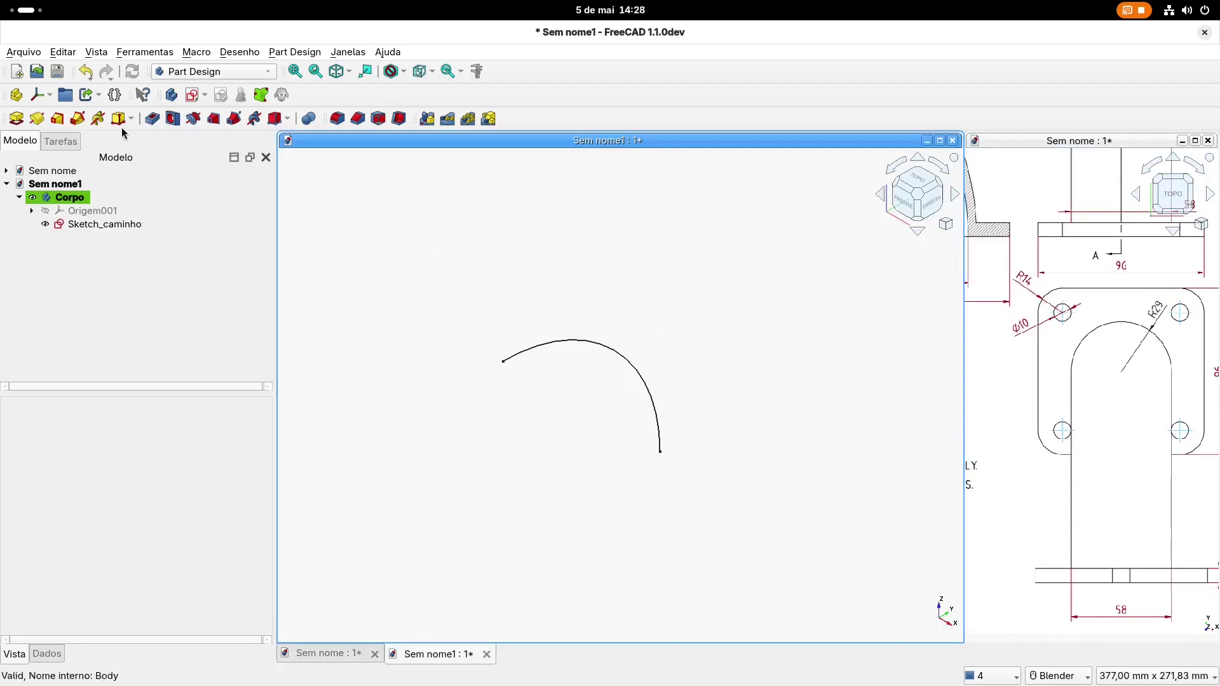
left_click(193, 94)
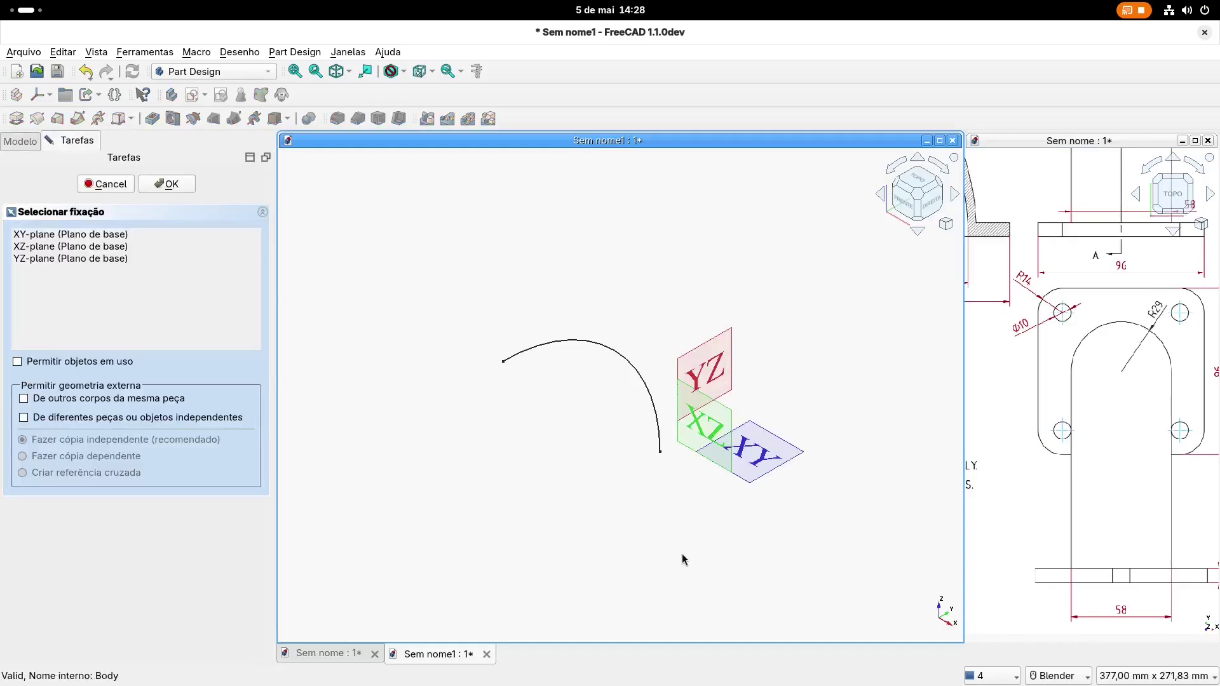
left_click(776, 463)
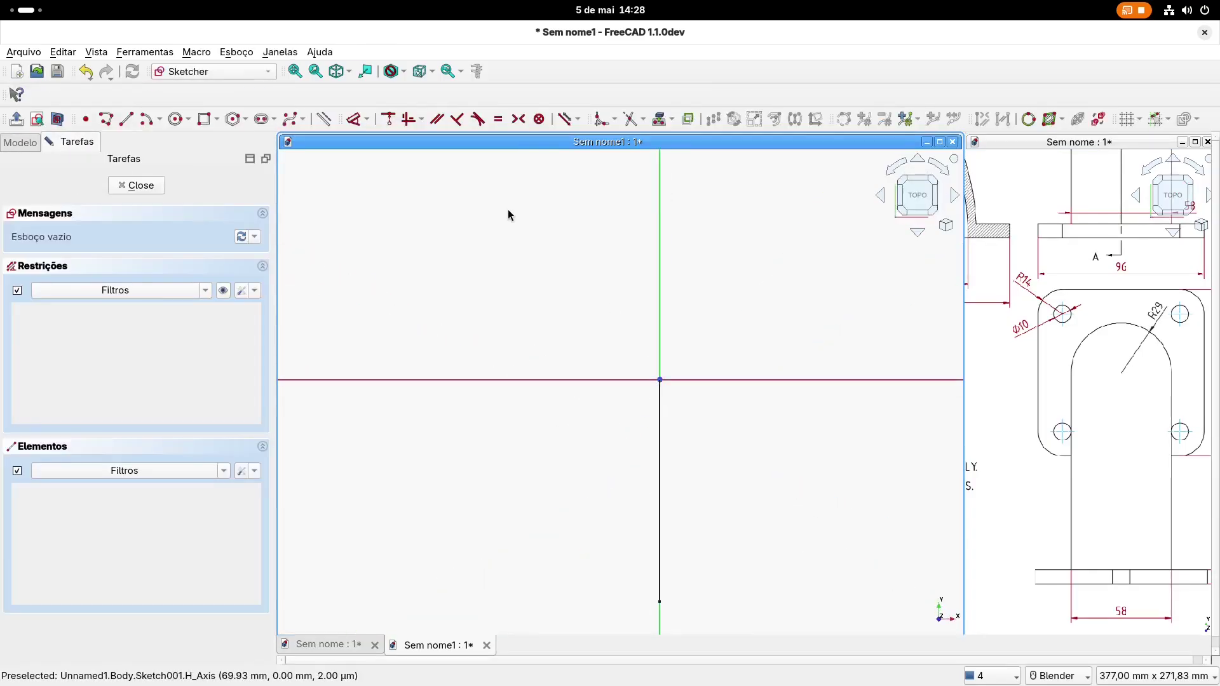
left_click(177, 120)
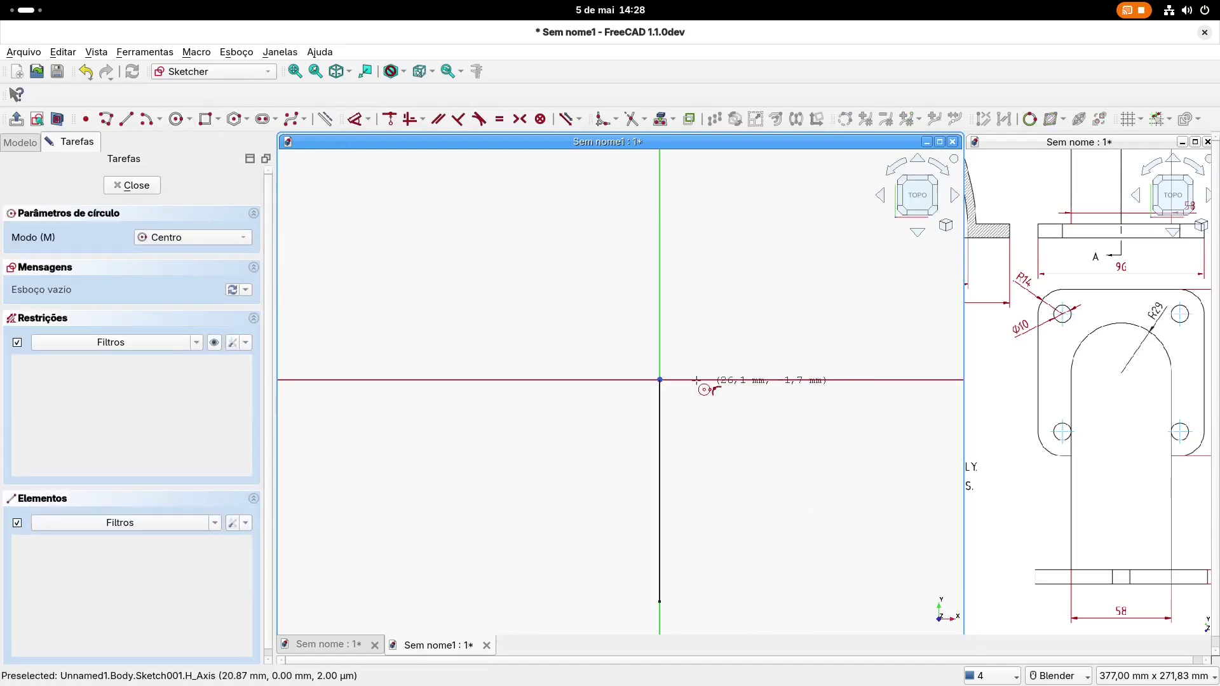
left_click(659, 380)
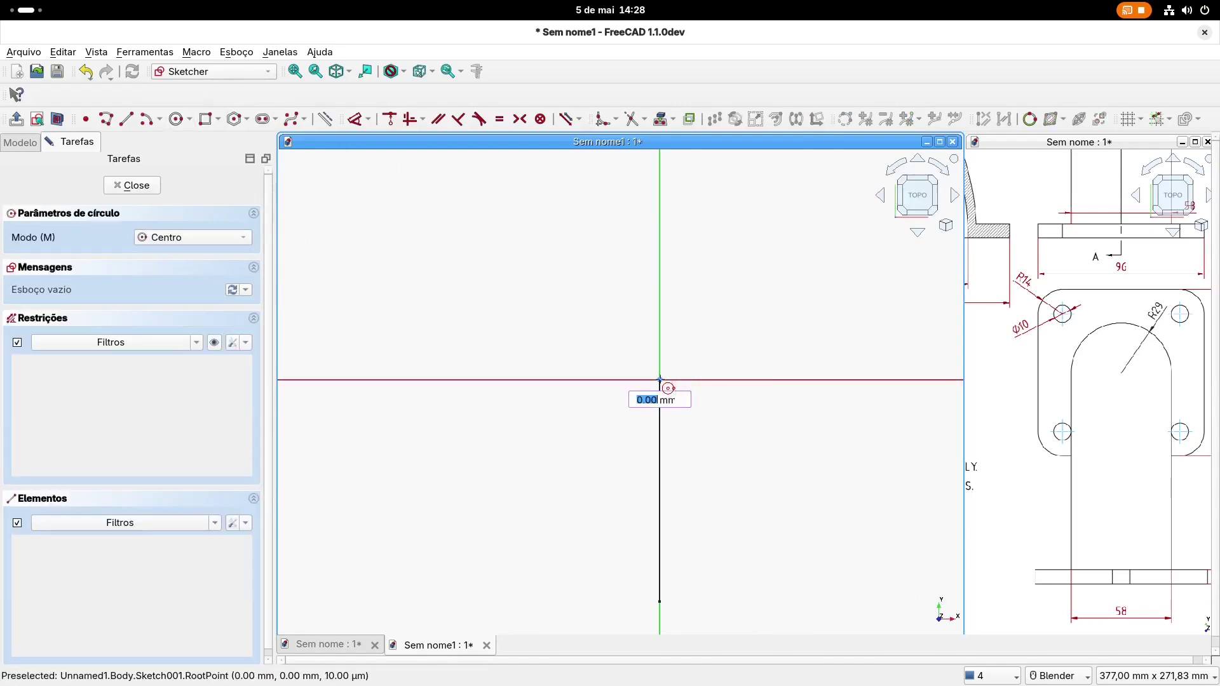
left_click(741, 331)
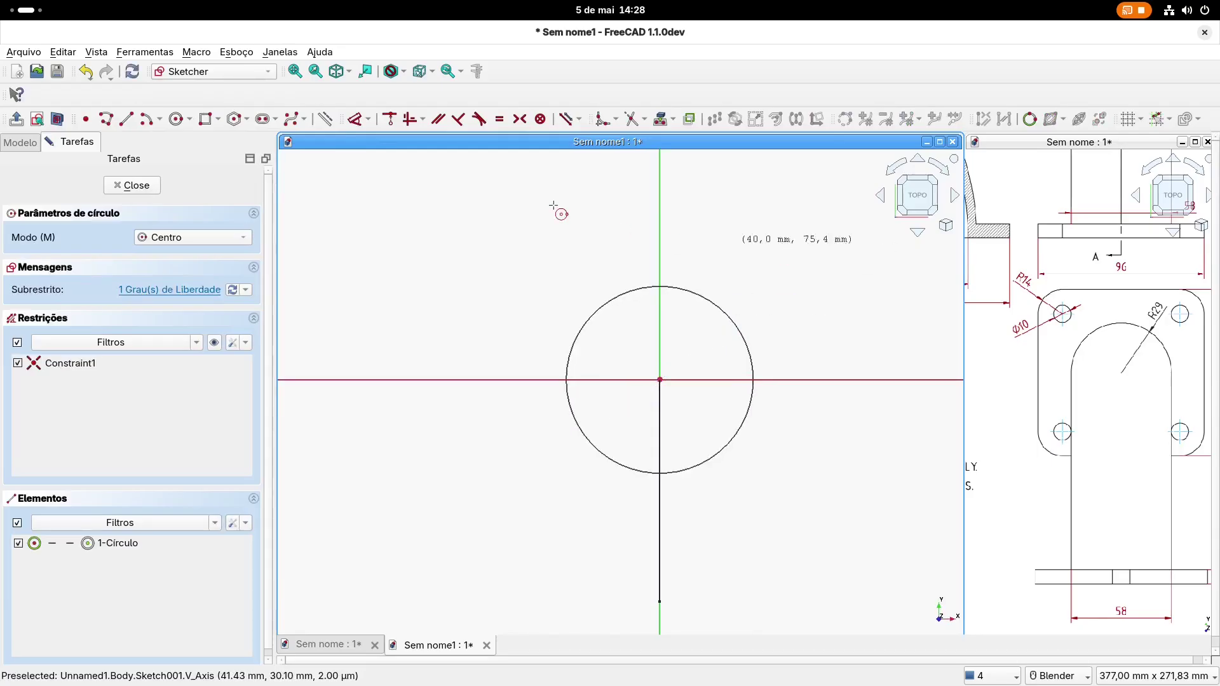
key("Escape")
Dimension the circle's diameter and set it to 58 mm
left_click(355, 119)
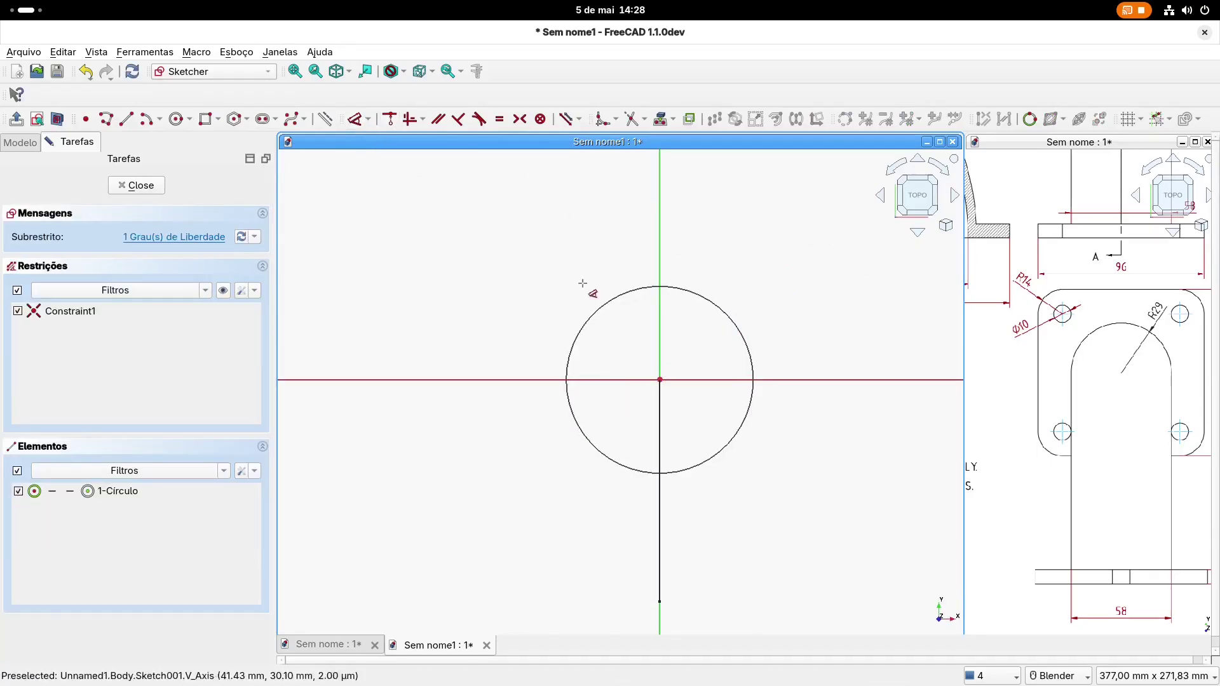
left_click(746, 348)
left_click(802, 270)
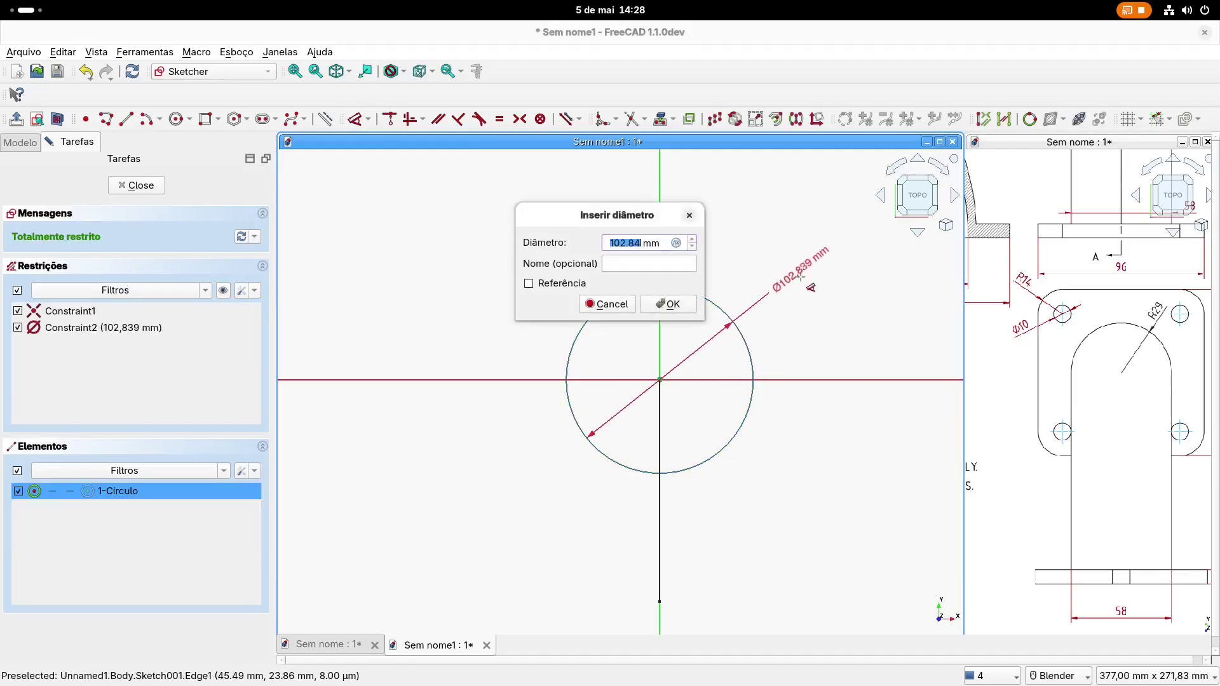
type("100")
key("Return")
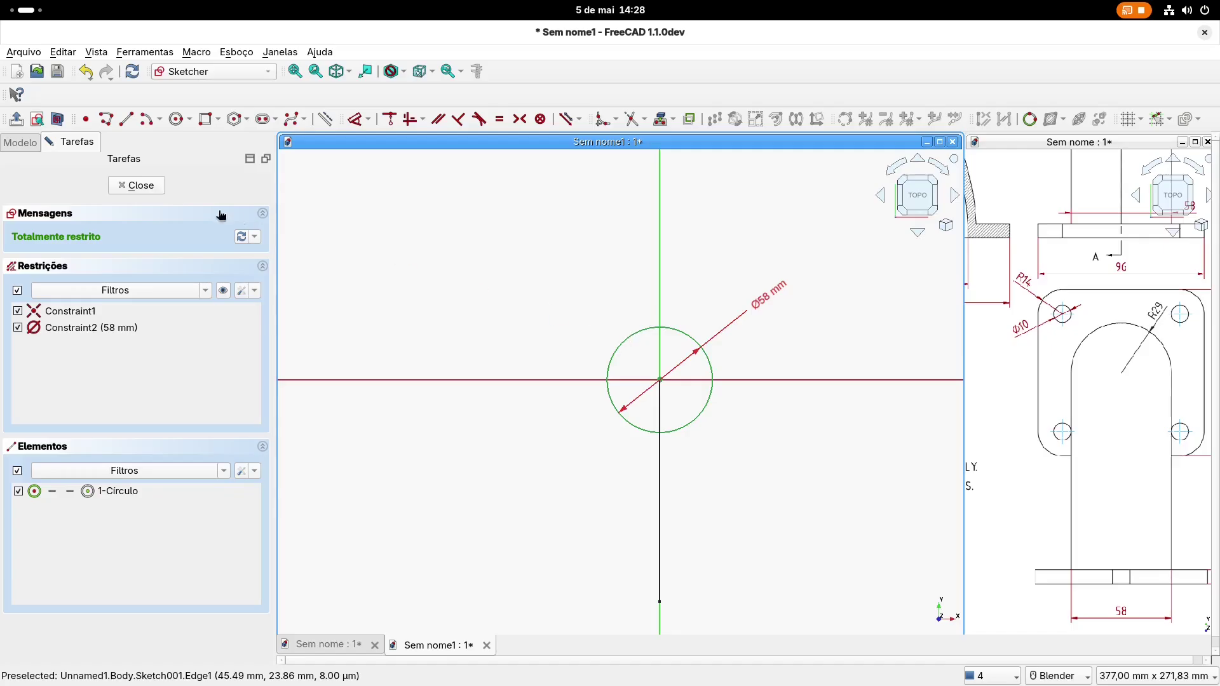
Close the circle sketch and rename it Sketch_perfil
left_click(150, 191)
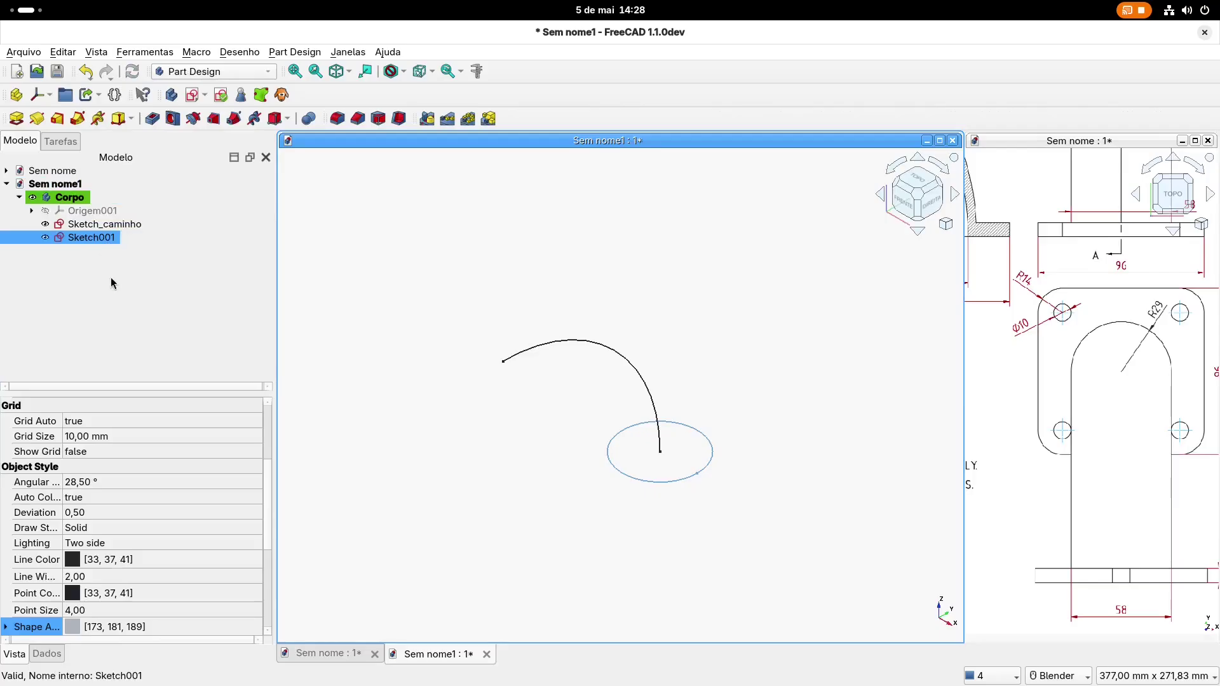
left_click(111, 237)
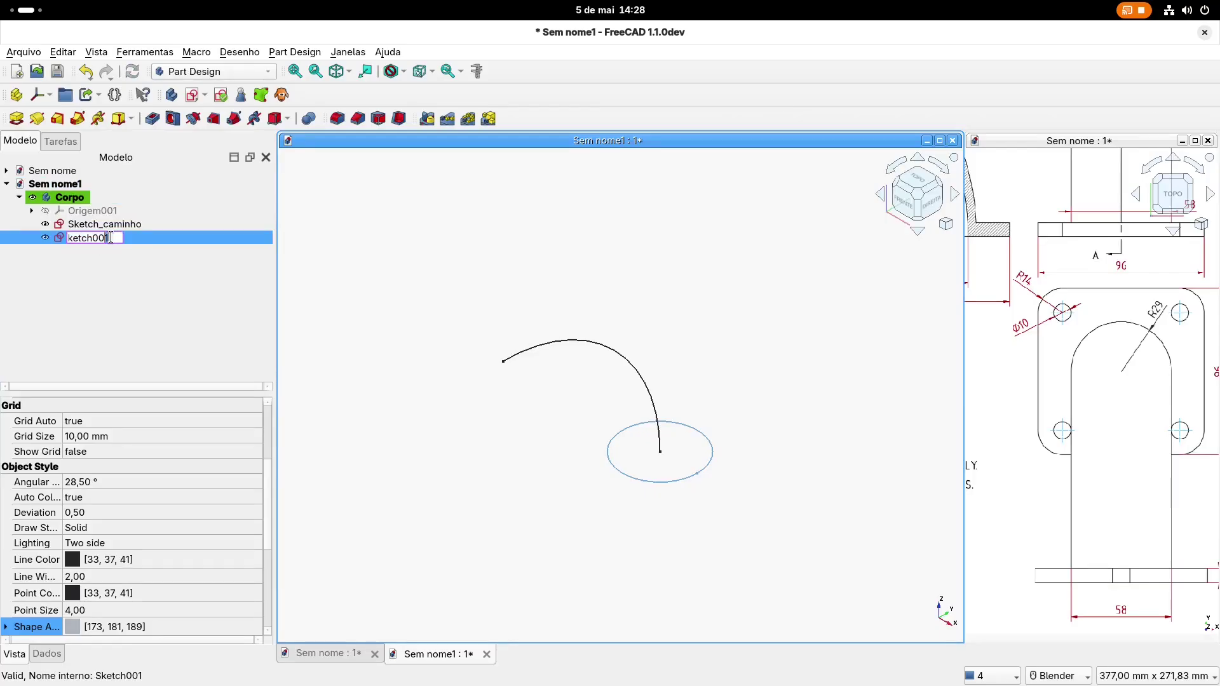
type("_perfil")
left_click(467, 327)
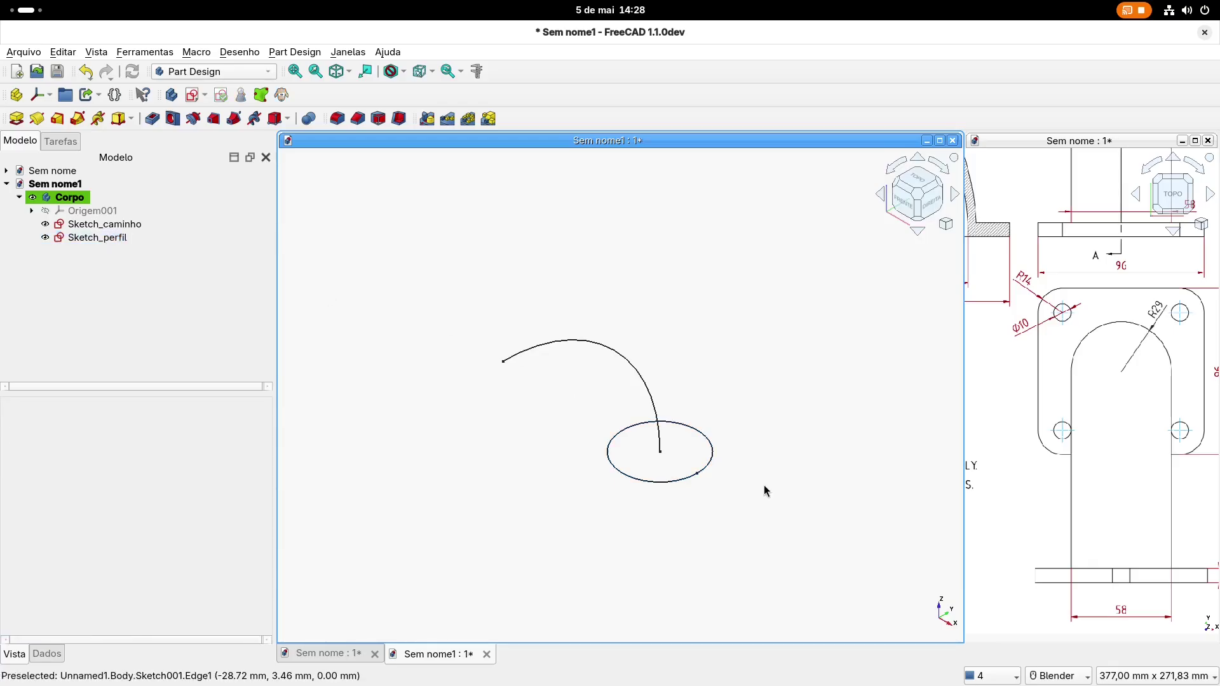
Start a sketch on the XY plane and draw a circle about 30 mm in diameter centred on the origin
mouse_move(969, 274)
middle_mouse_down("shift")
mouse_move(1029, 312)
mouse_move(1090, 323)
middle_mouse_up("shift")
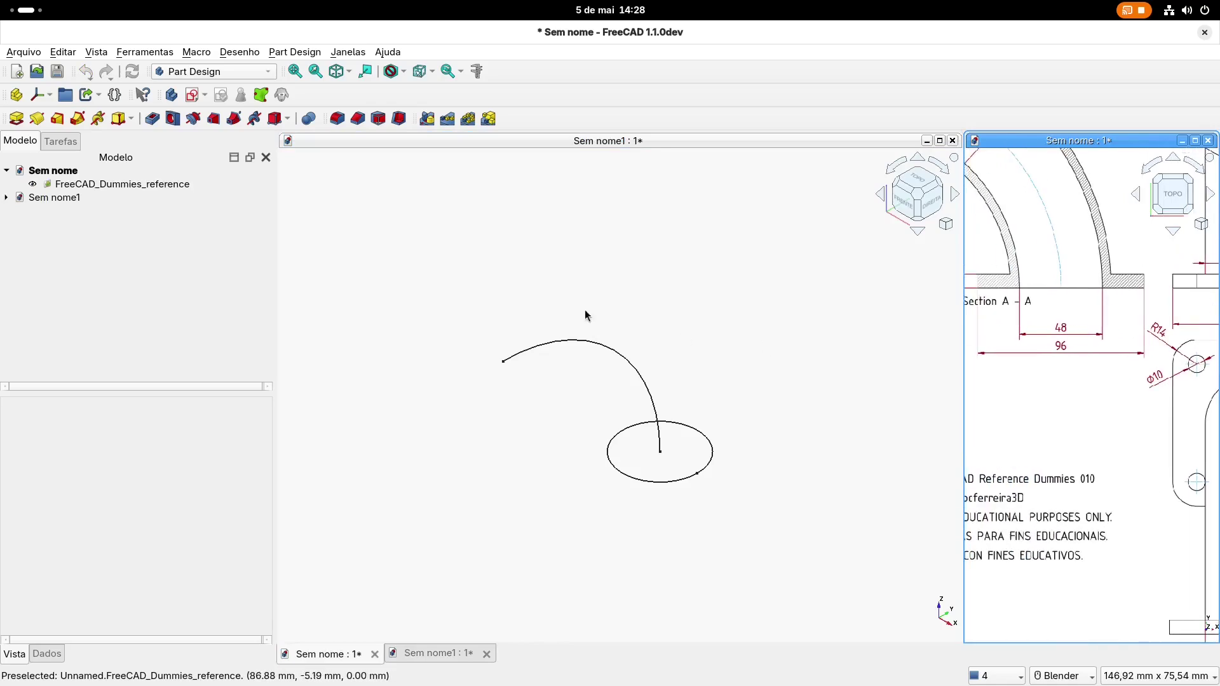
left_click(413, 250)
middle_click_drag(463, 267, 425, 240, "shift")
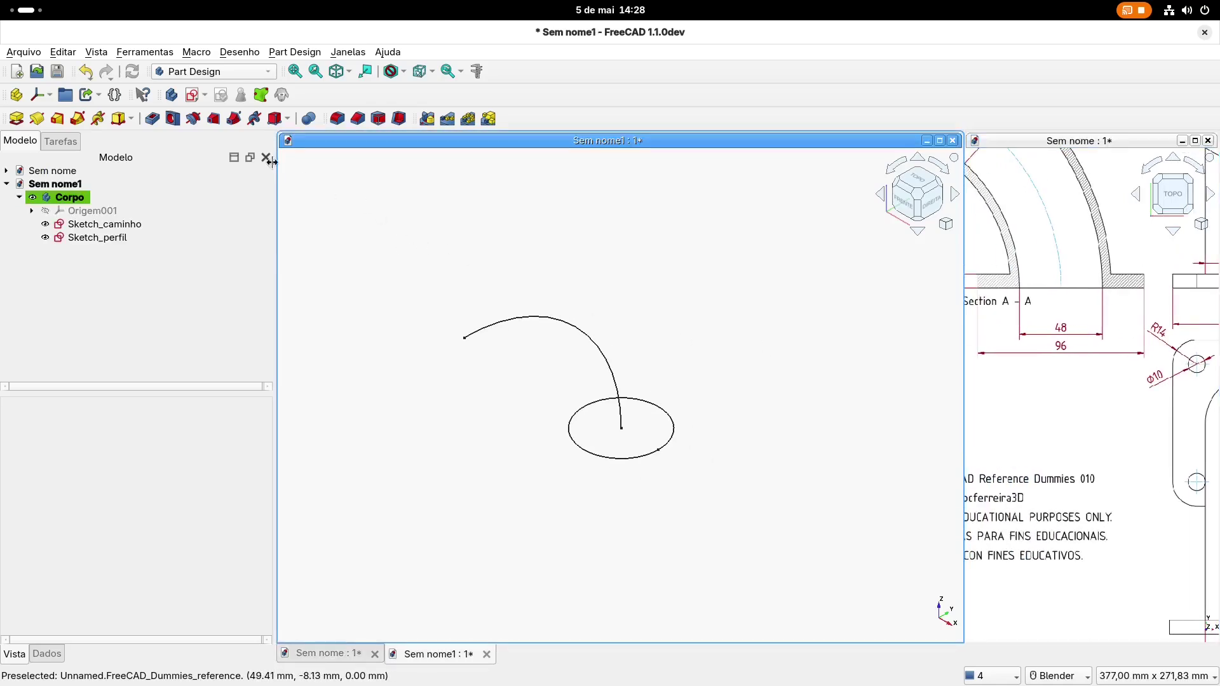
left_click(191, 97)
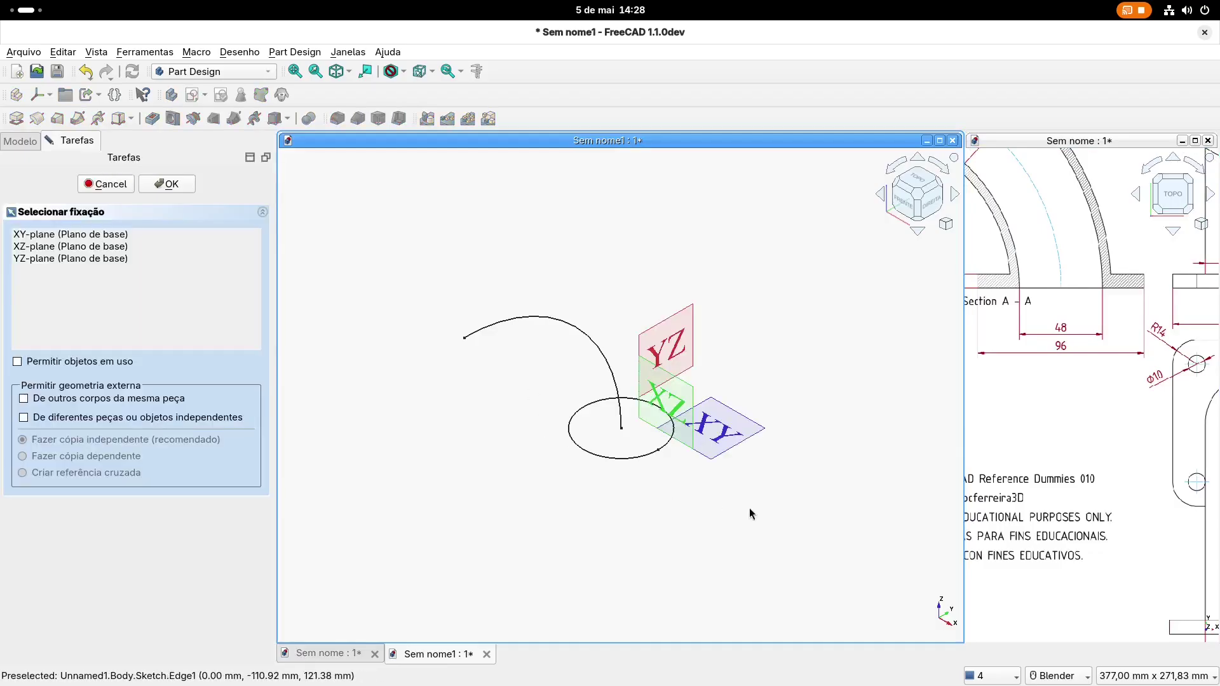
left_click(735, 434)
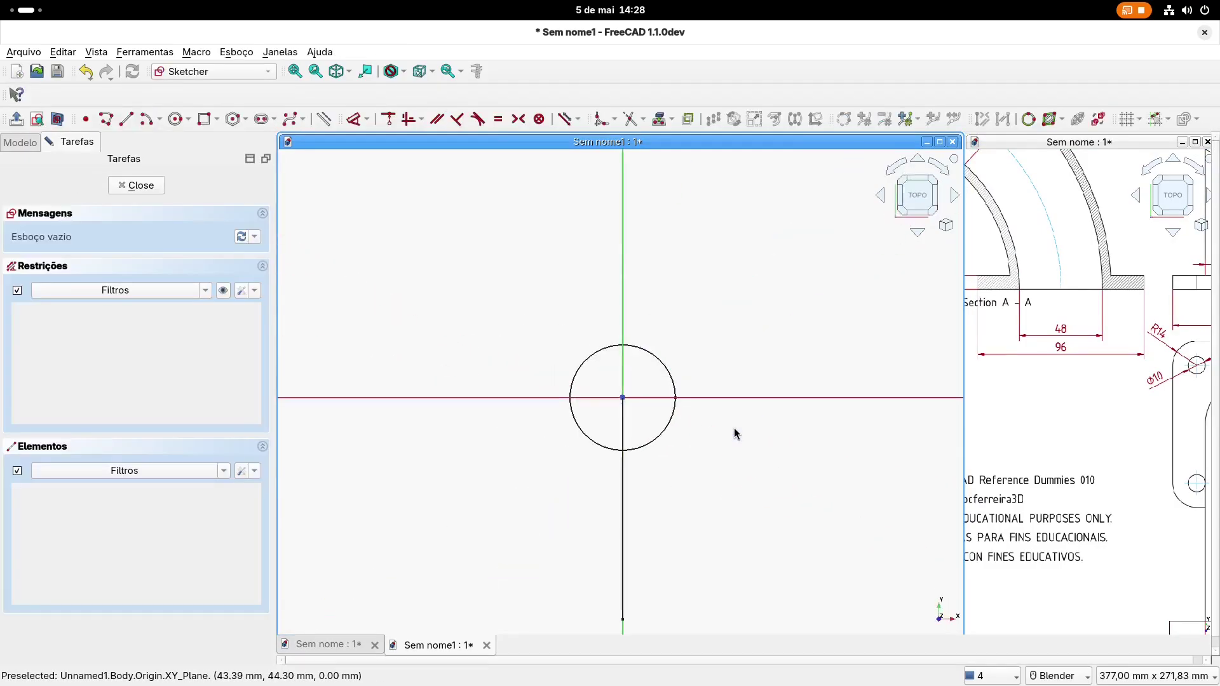
left_click(177, 120)
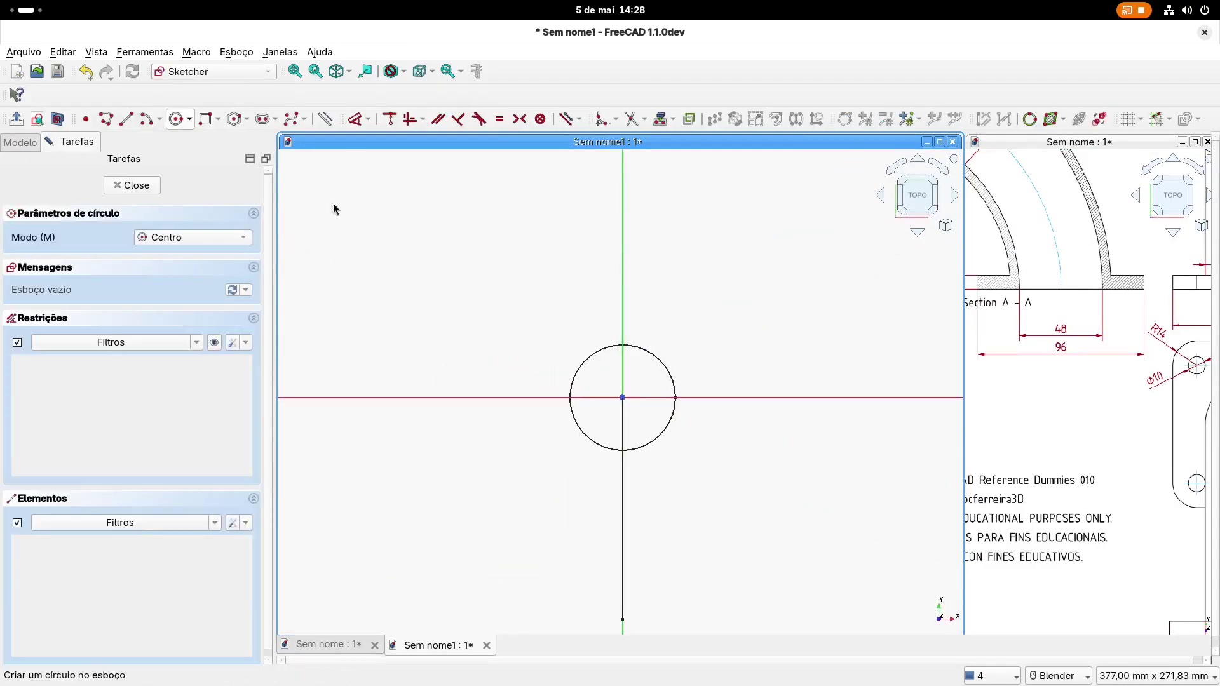
left_click(622, 398)
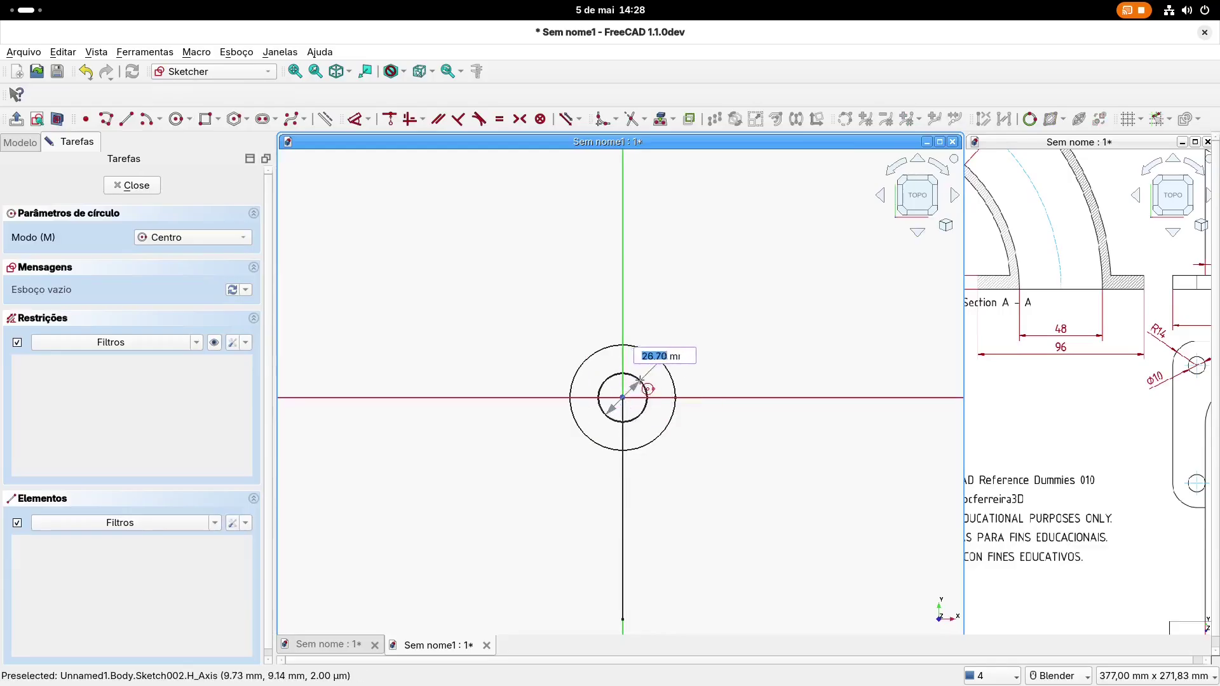
left_click(643, 379)
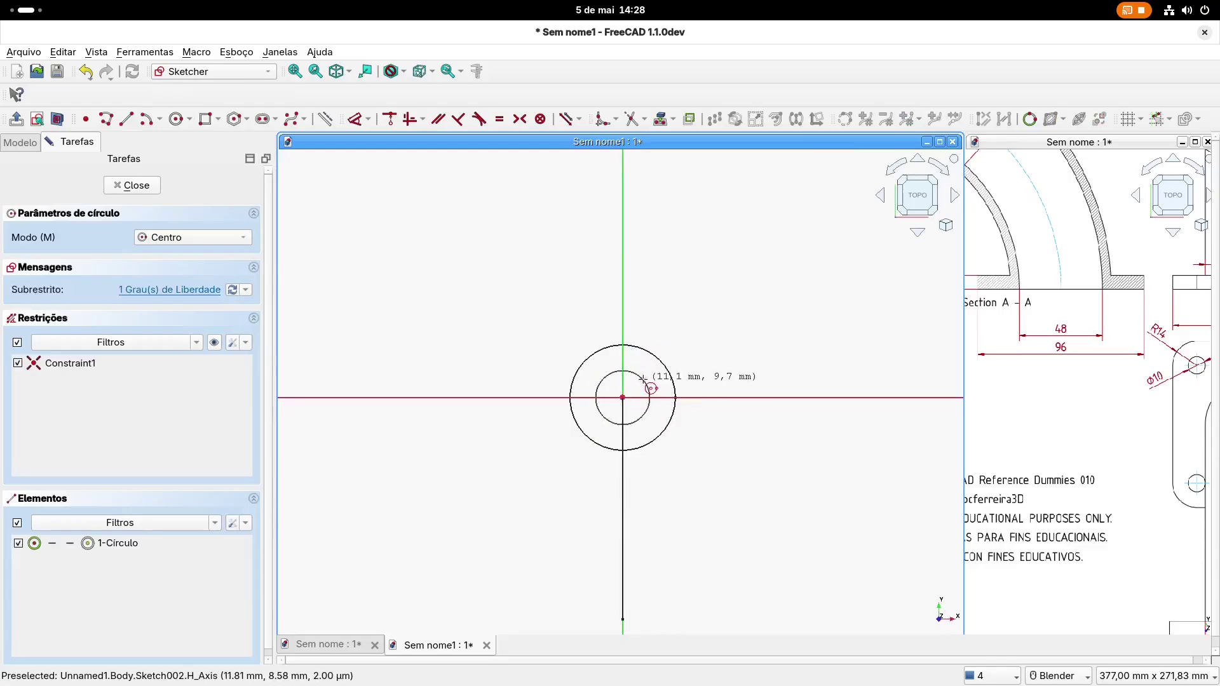
Dimension the inner circle's diameter and set it to 48 mm
left_click(362, 122)
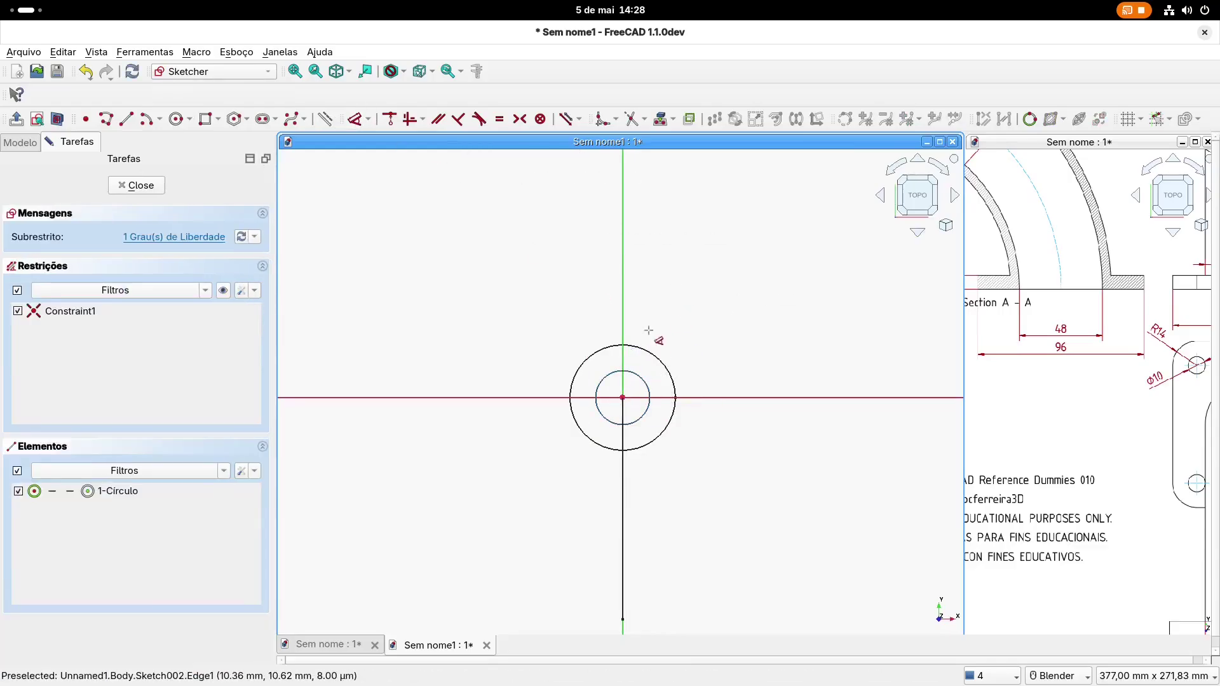
left_click(648, 386)
left_click(720, 321)
type("4mm")
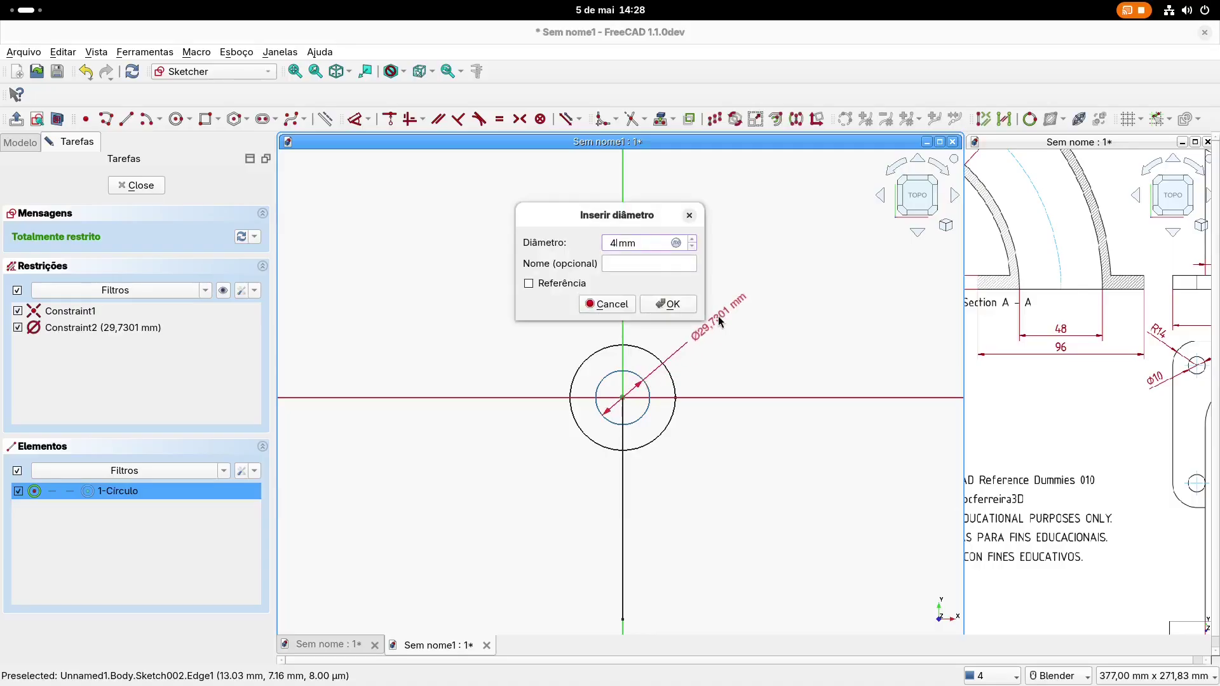
type("8")
key("Return")
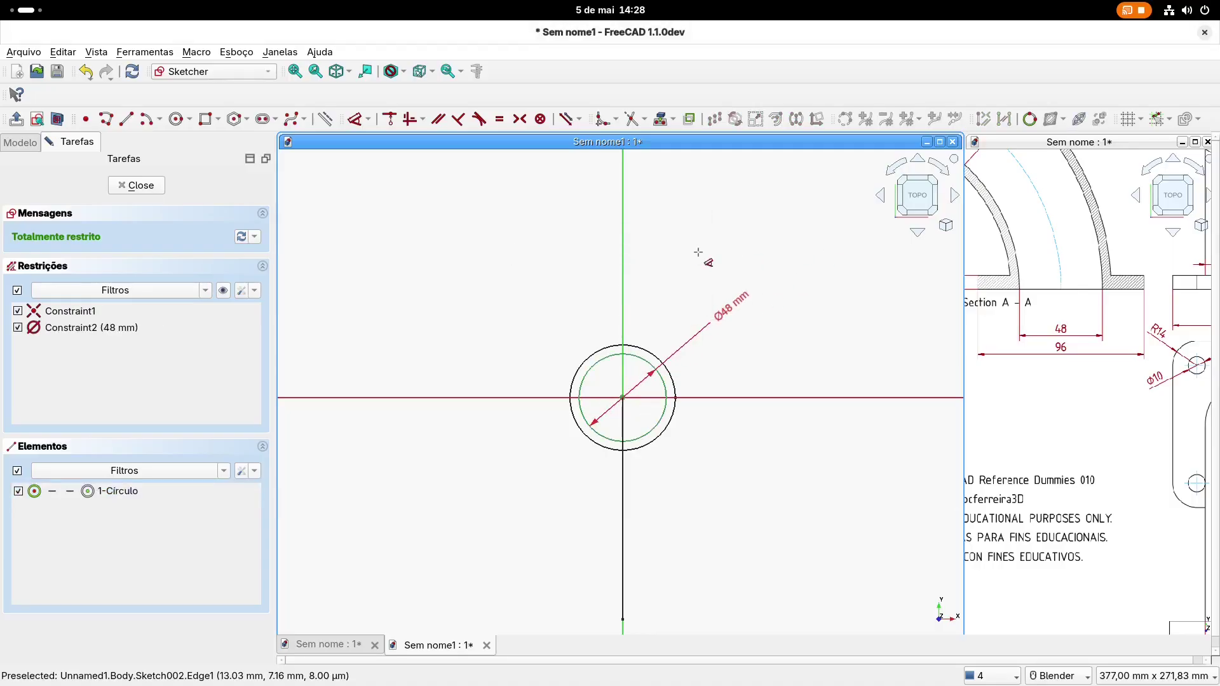
Close the bore circle sketch and rename it Sketch_perfil-CUT
left_click(164, 193)
middle_click_drag(628, 316, 556, 339)
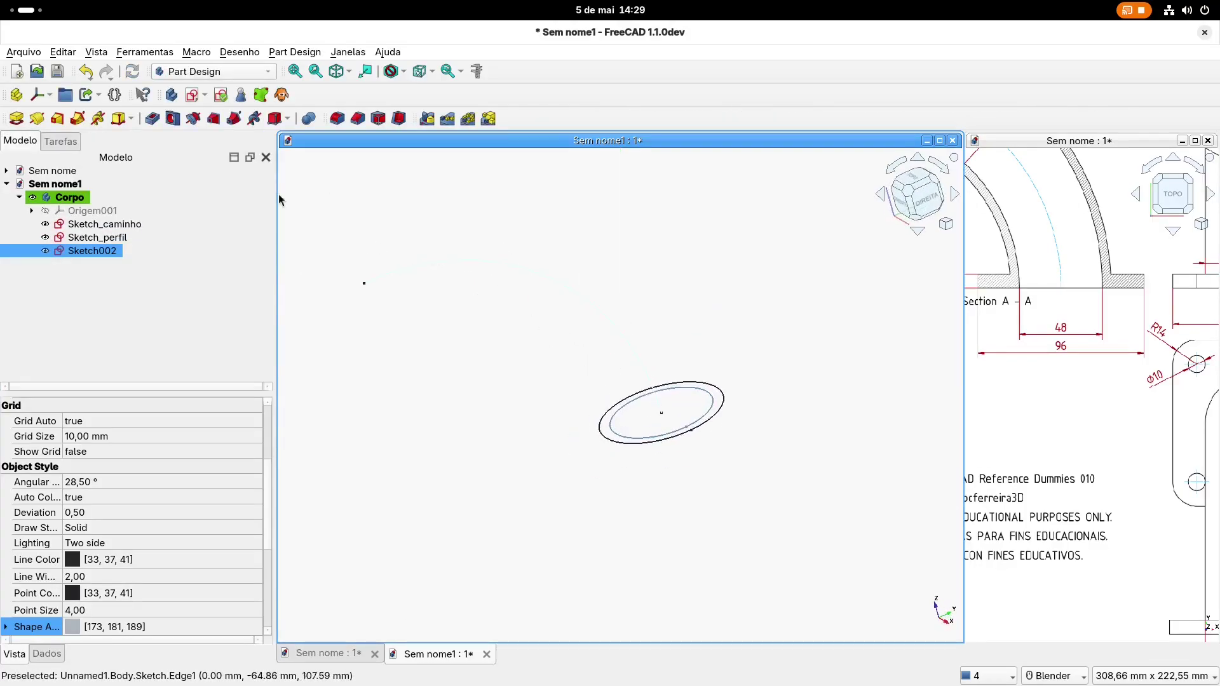
left_click(108, 240)
left_click(110, 240)
key("ctrl+c")
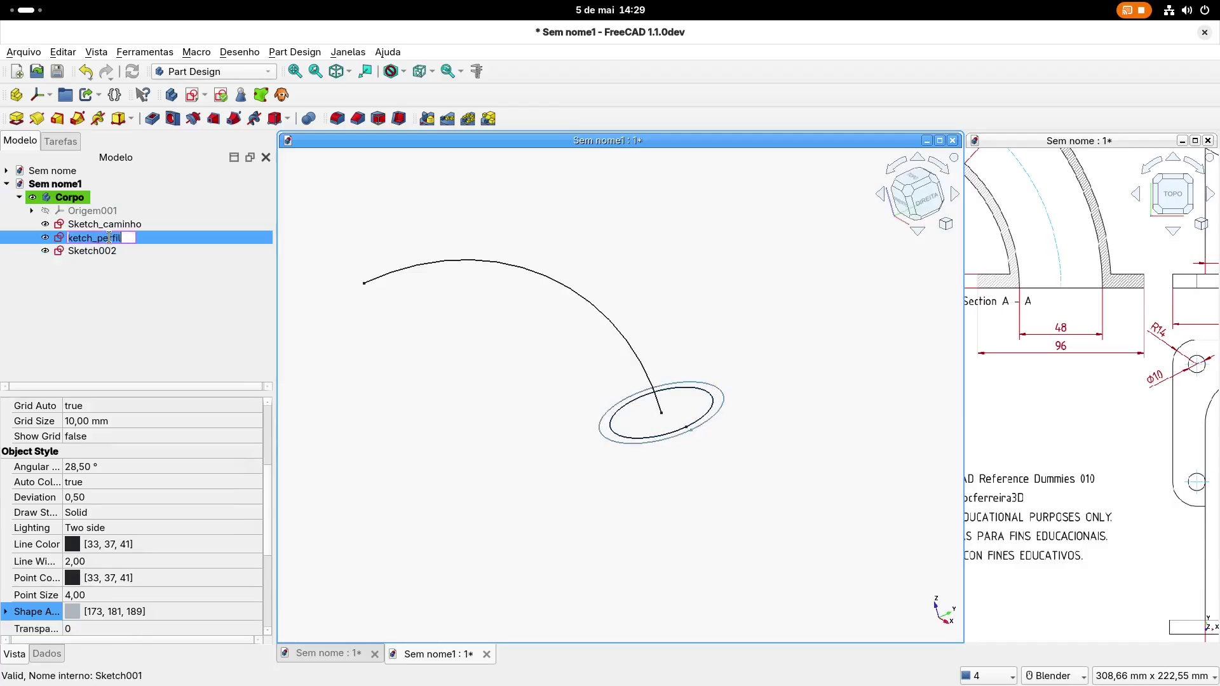
left_click(97, 252)
left_click(93, 252)
key("ctrl+v")
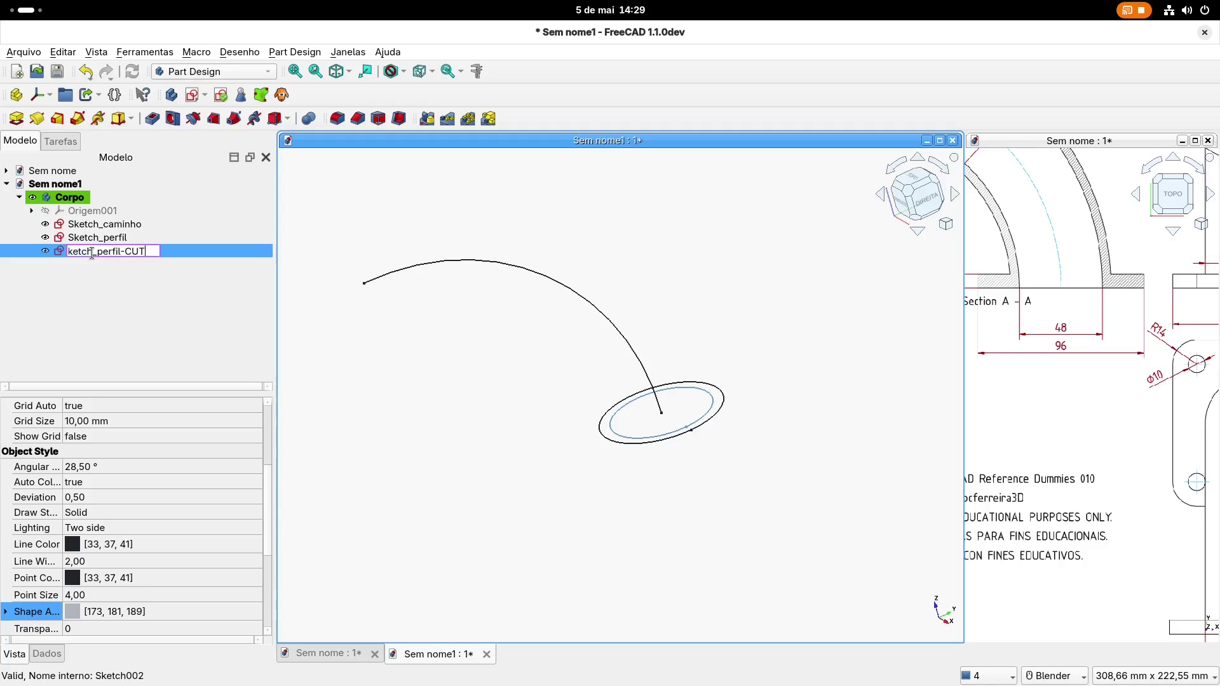
key("Return")
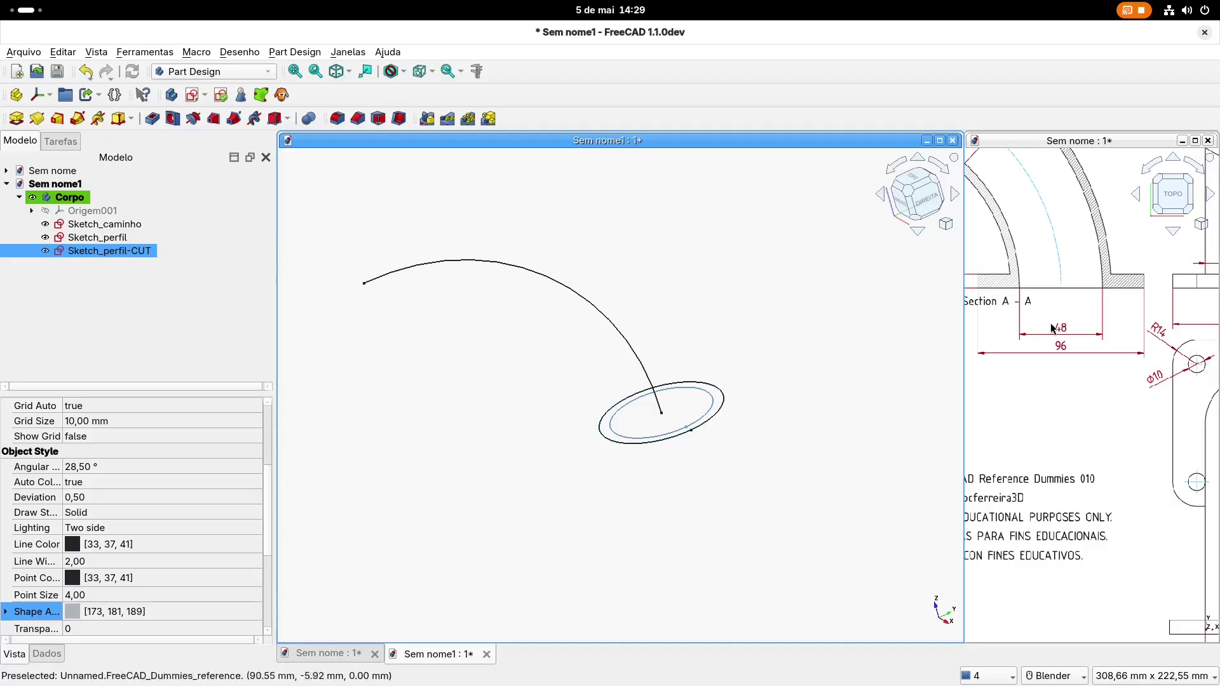
Set the attachment offset angle of Sketch_perfil to 90°
scroll(1142, 327, "down", 5)
scroll(1143, 329, "up", 3)
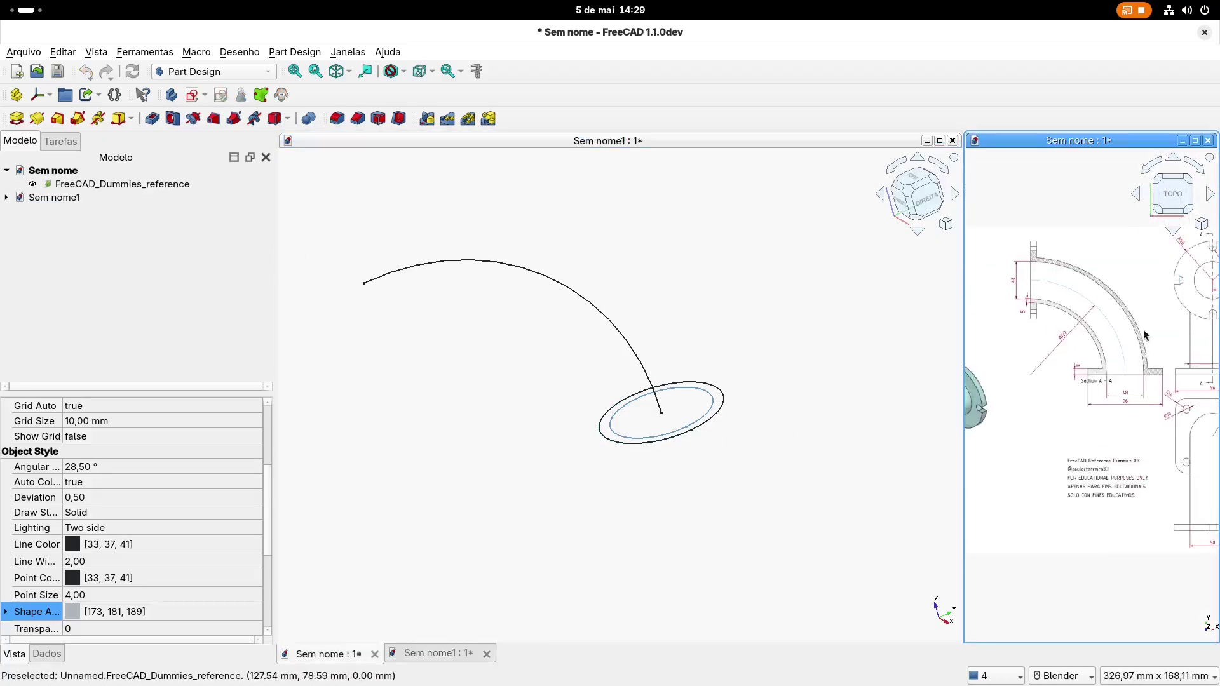
left_click(667, 245)
mouse_move(678, 249)
middle_mouse_down()
mouse_move(716, 282)
mouse_move(681, 264)
mouse_move(635, 312)
mouse_move(629, 275)
middle_mouse_up()
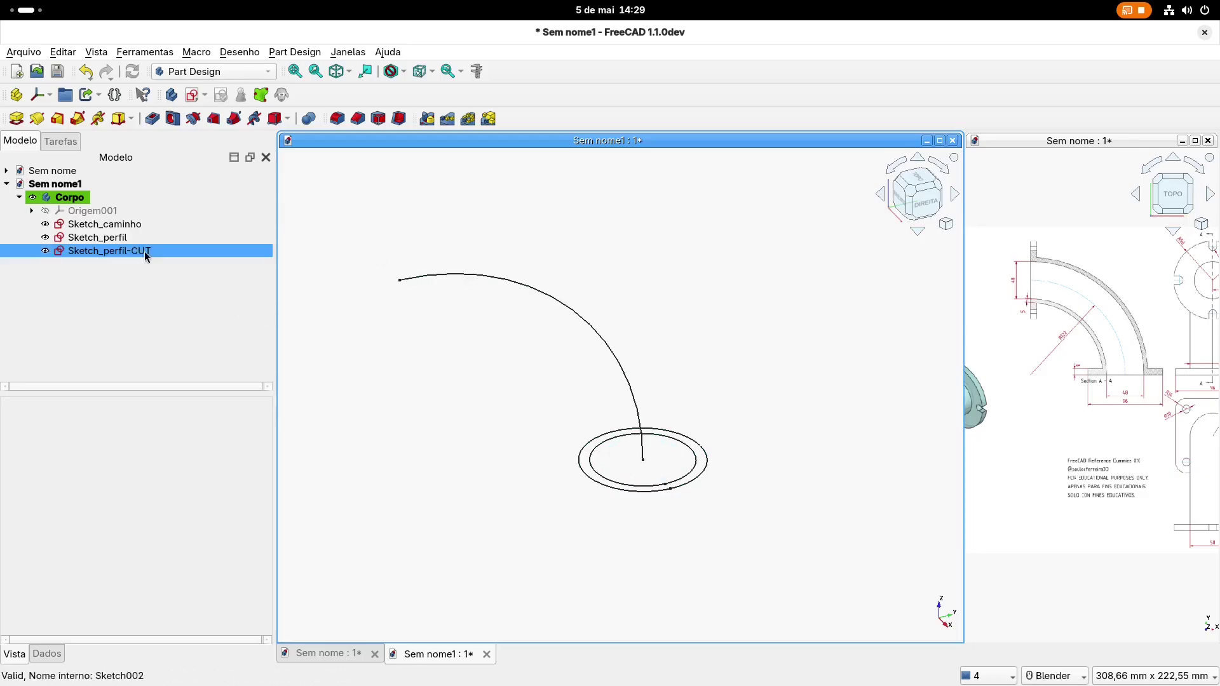
left_click(107, 239)
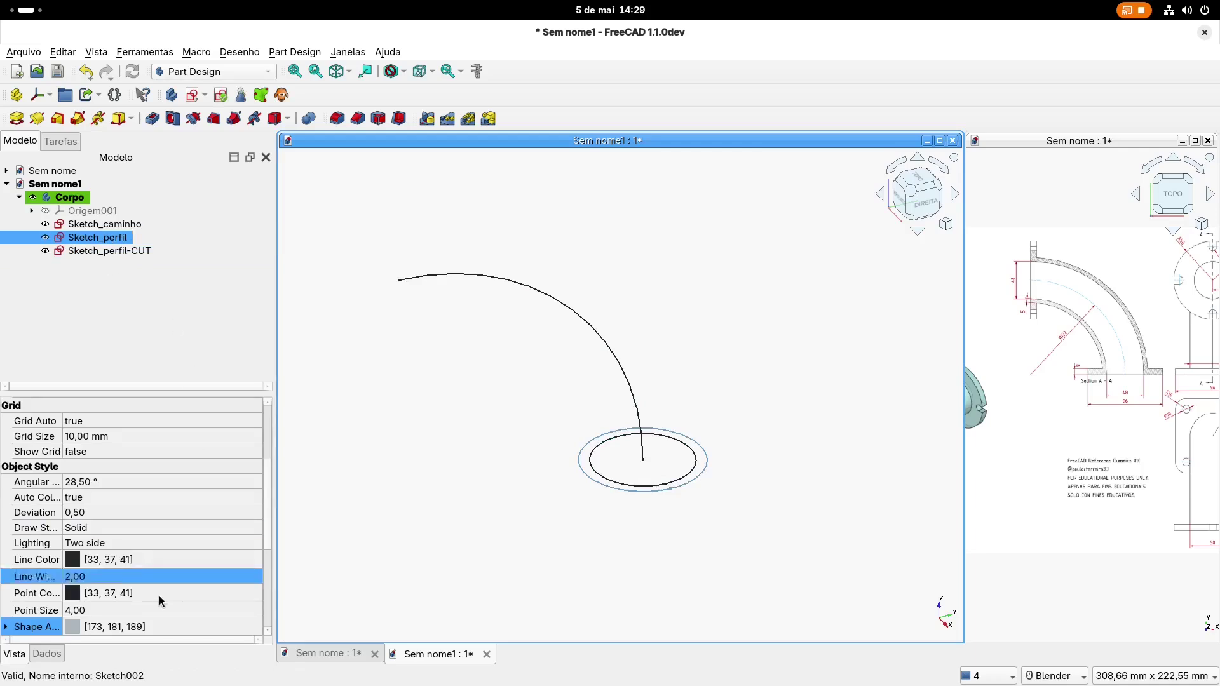
left_click(45, 658)
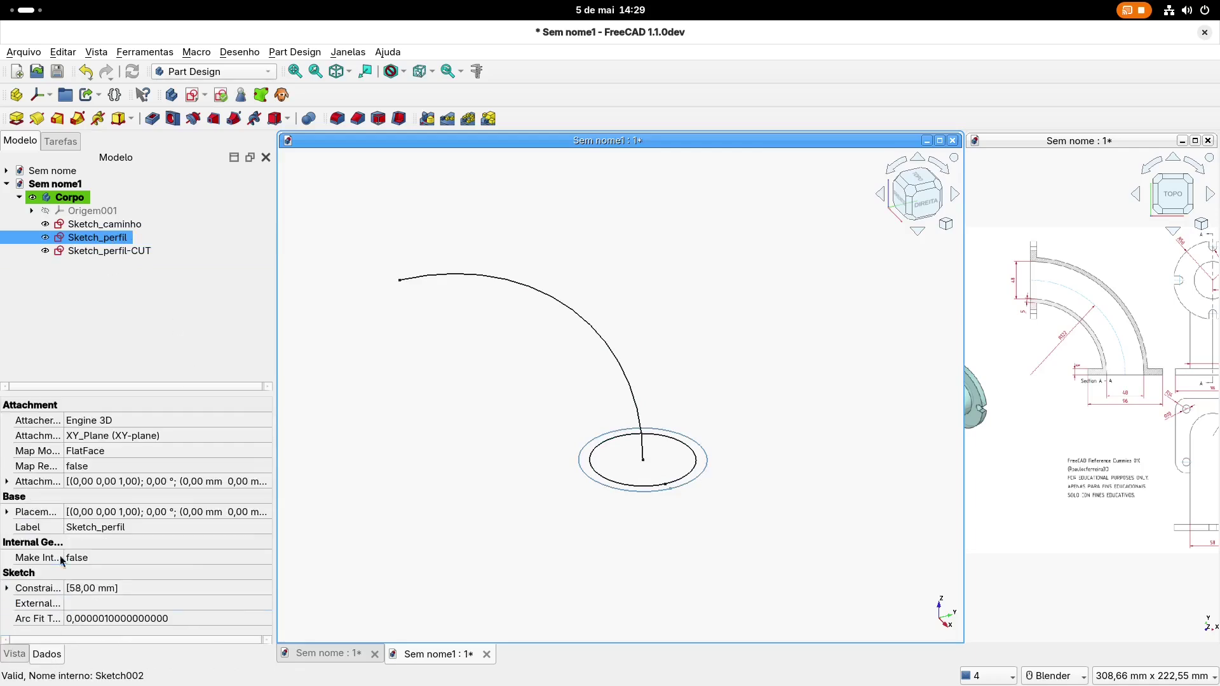
left_click(19, 485)
left_click(7, 483)
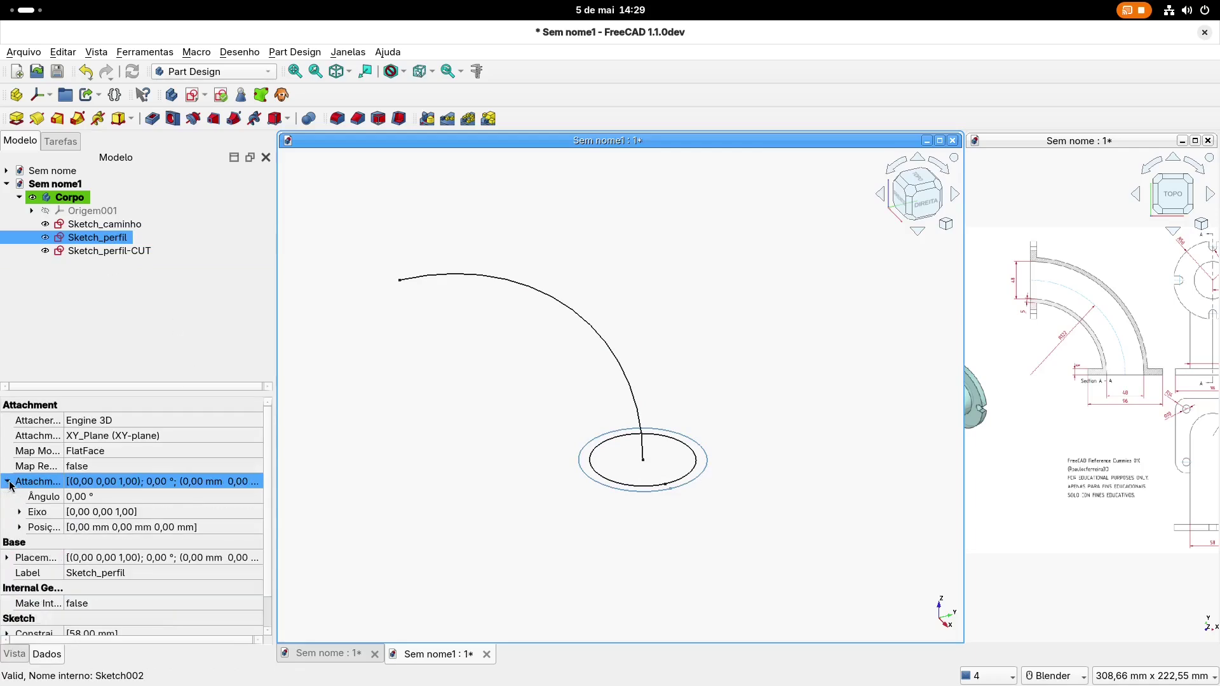
left_click(95, 496)
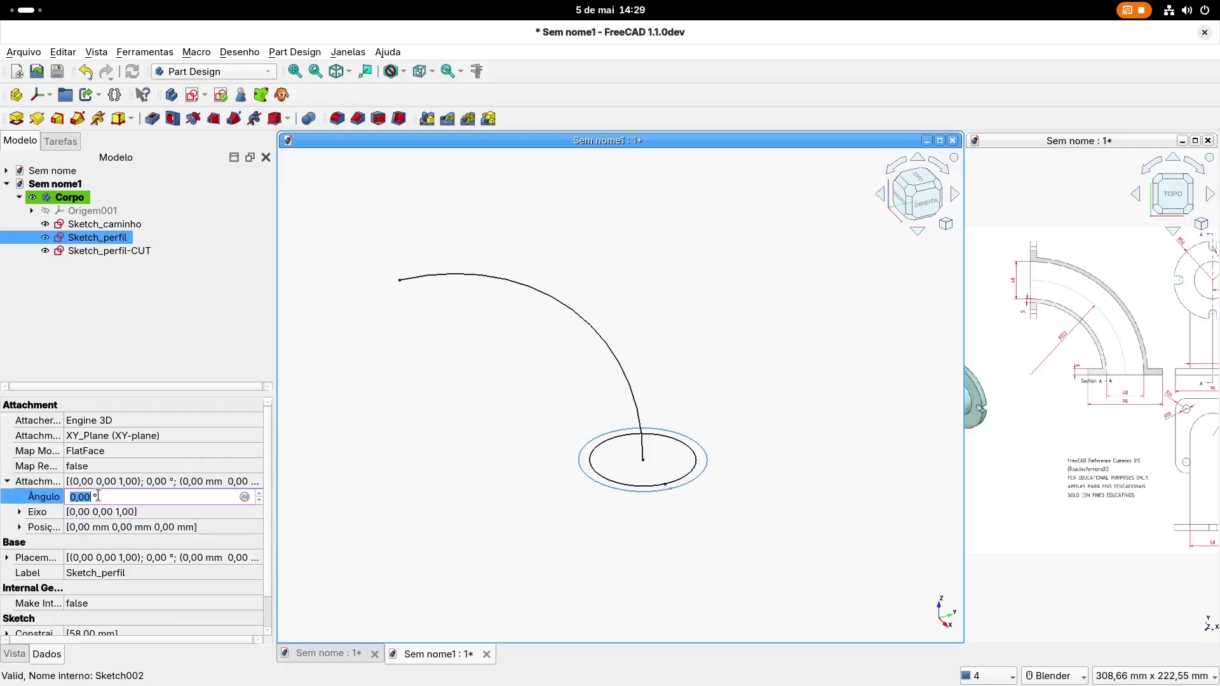
type("90")
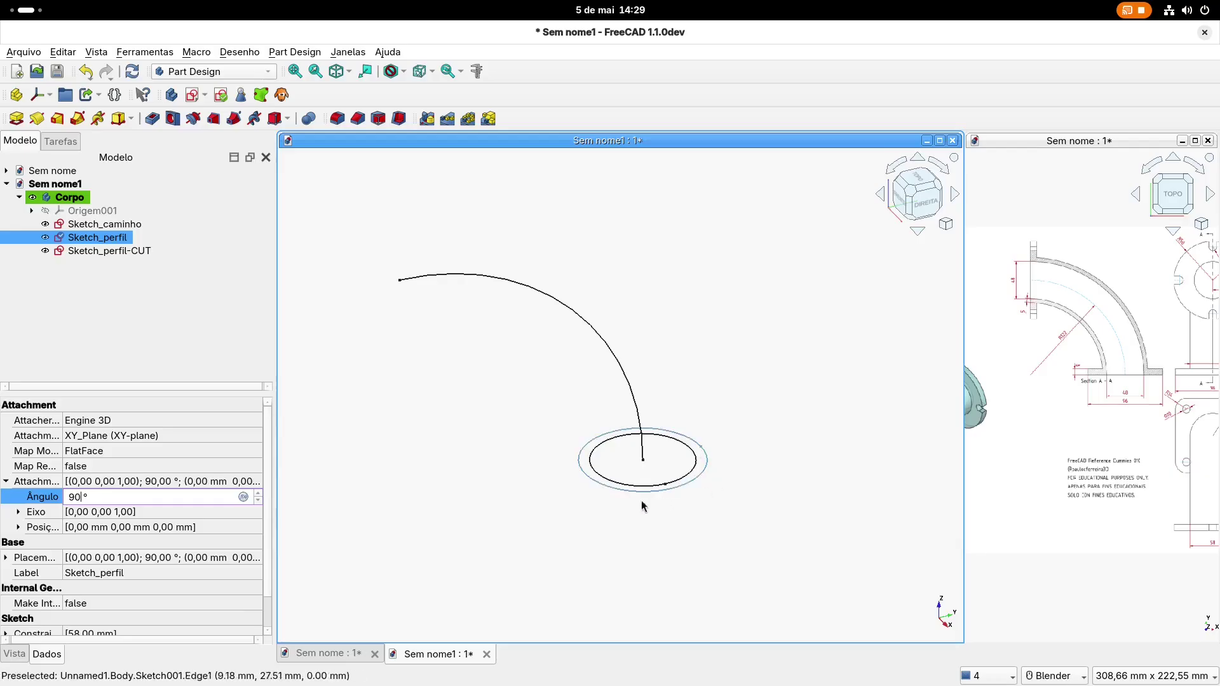
Set the attachment offset angle of Sketch_perfil-CUT to 90°
left_click(100, 252)
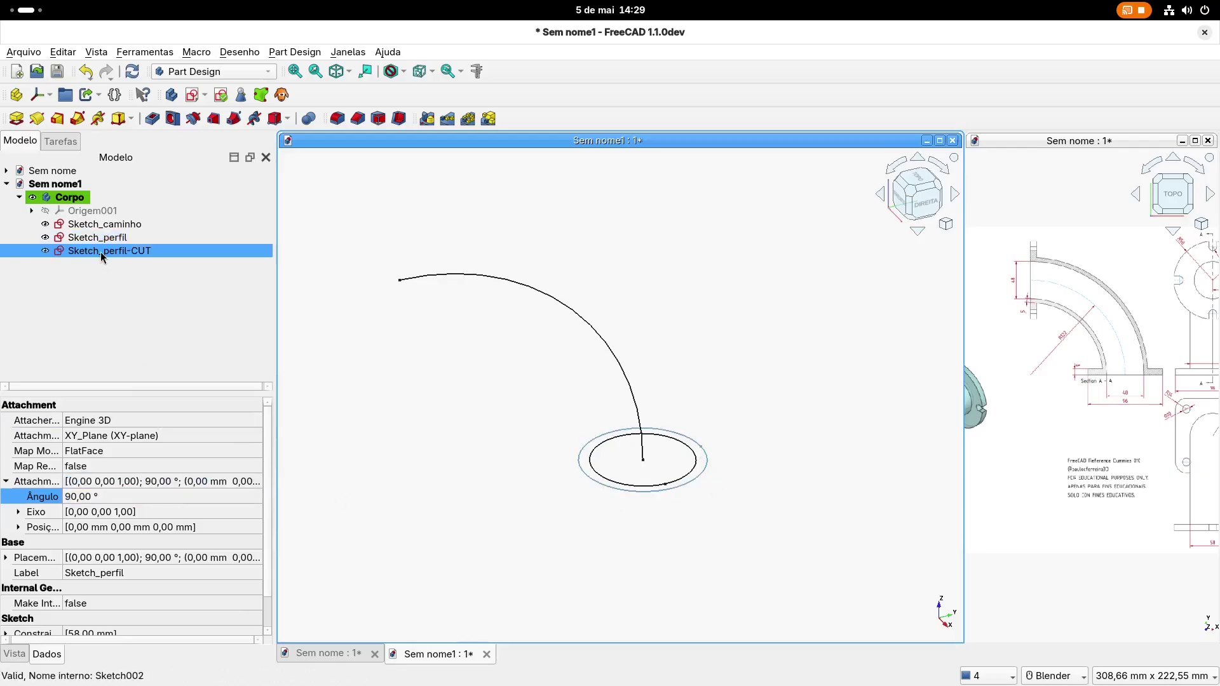
left_click(110, 499)
type("90")
key("Return")
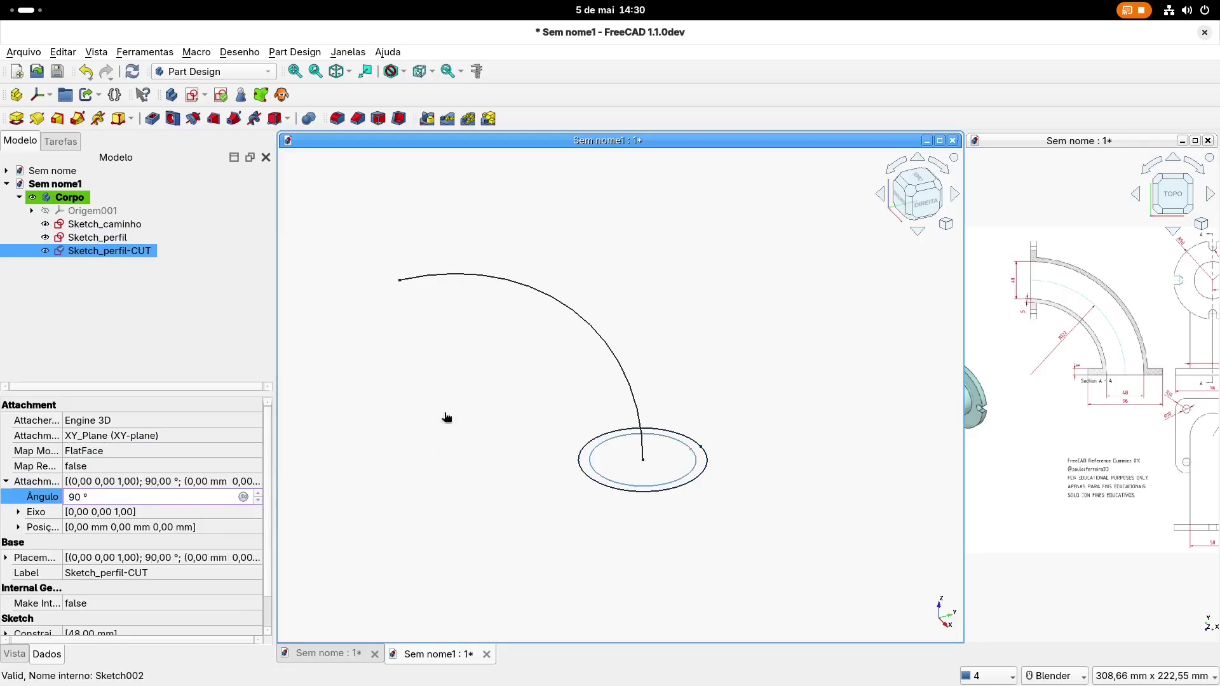
left_click(444, 414)
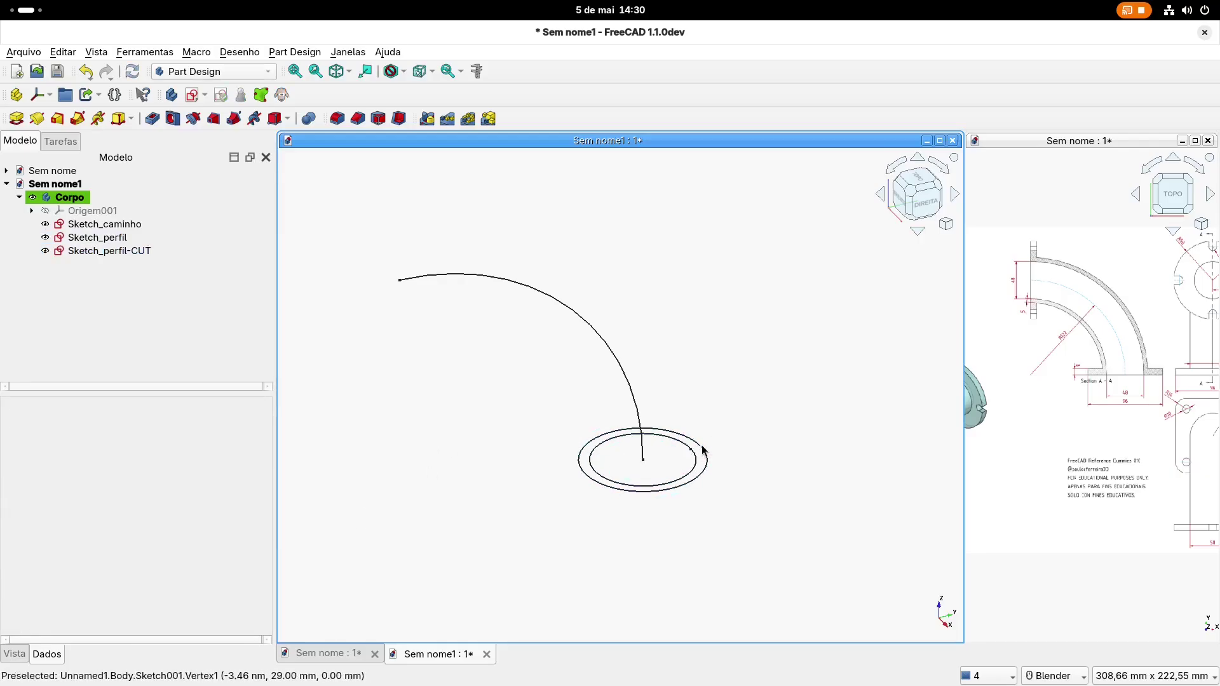
middle_click_drag(481, 410, 487, 423, "shift")
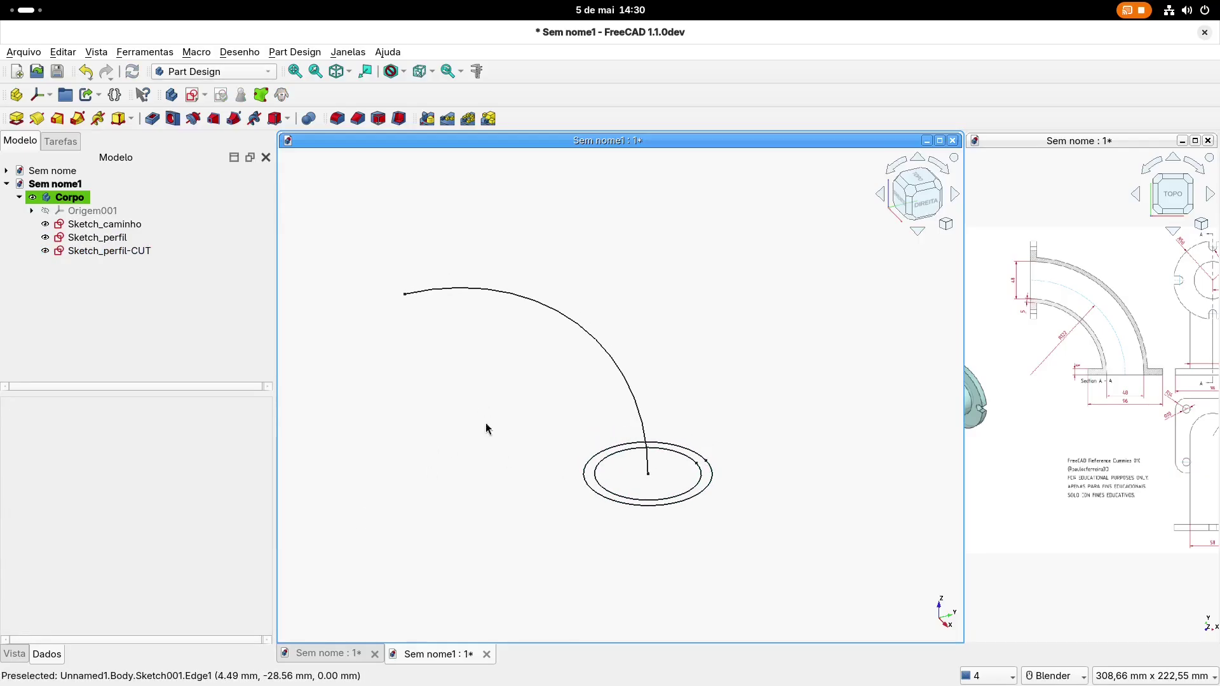
Create an additive pipe that sweeps the Sketch_perfil profile along the Sketch_caminho path, keeping the Transformado transition, Padrão orientation and Constante transformation
left_click(109, 238)
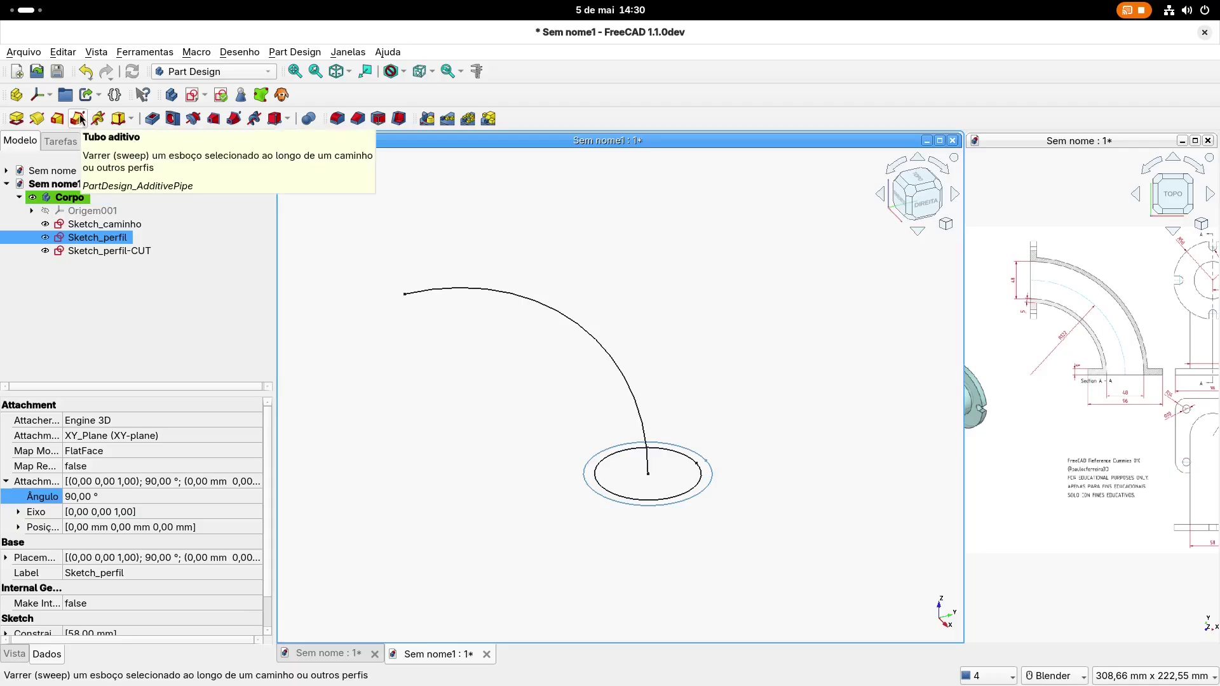
left_click(80, 119)
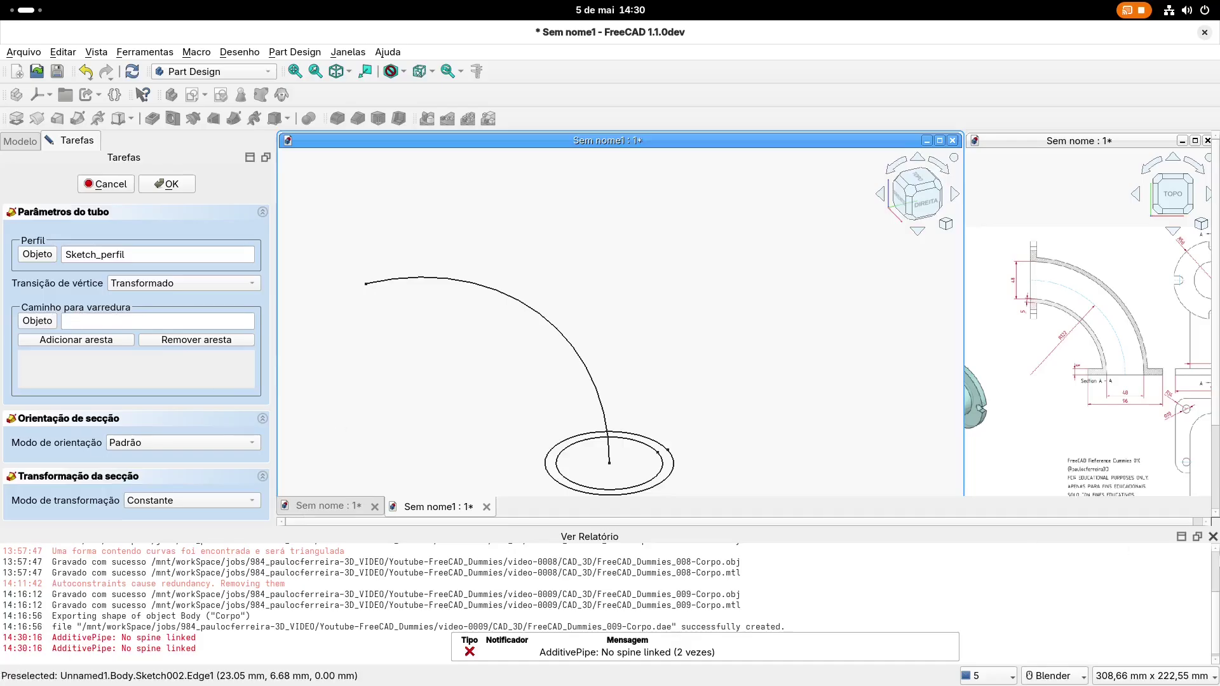
left_click(1212, 536)
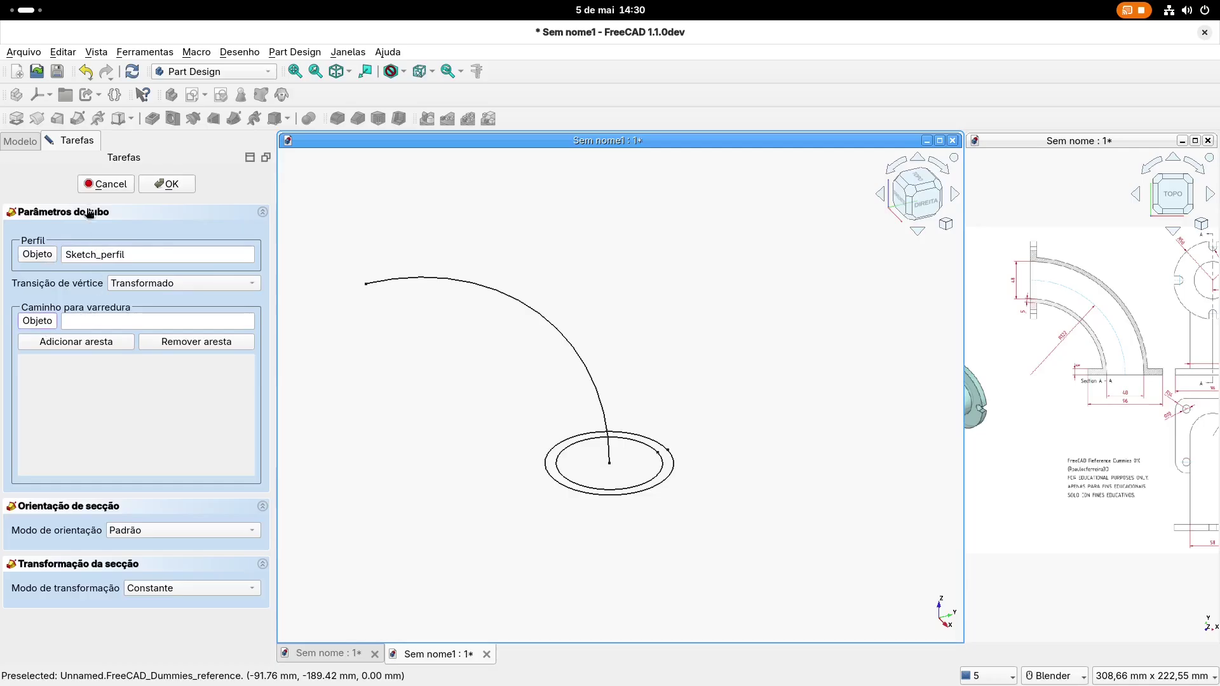
left_click(16, 141)
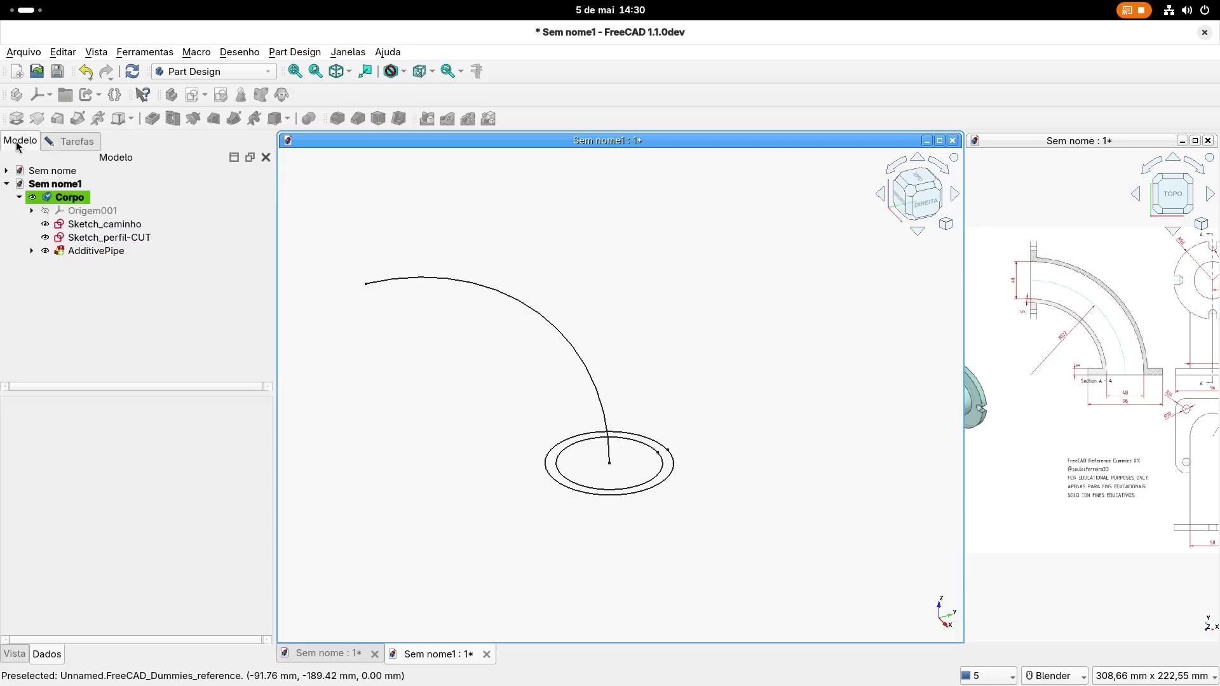
left_click(144, 240)
left_click_drag(127, 224, 95, 250)
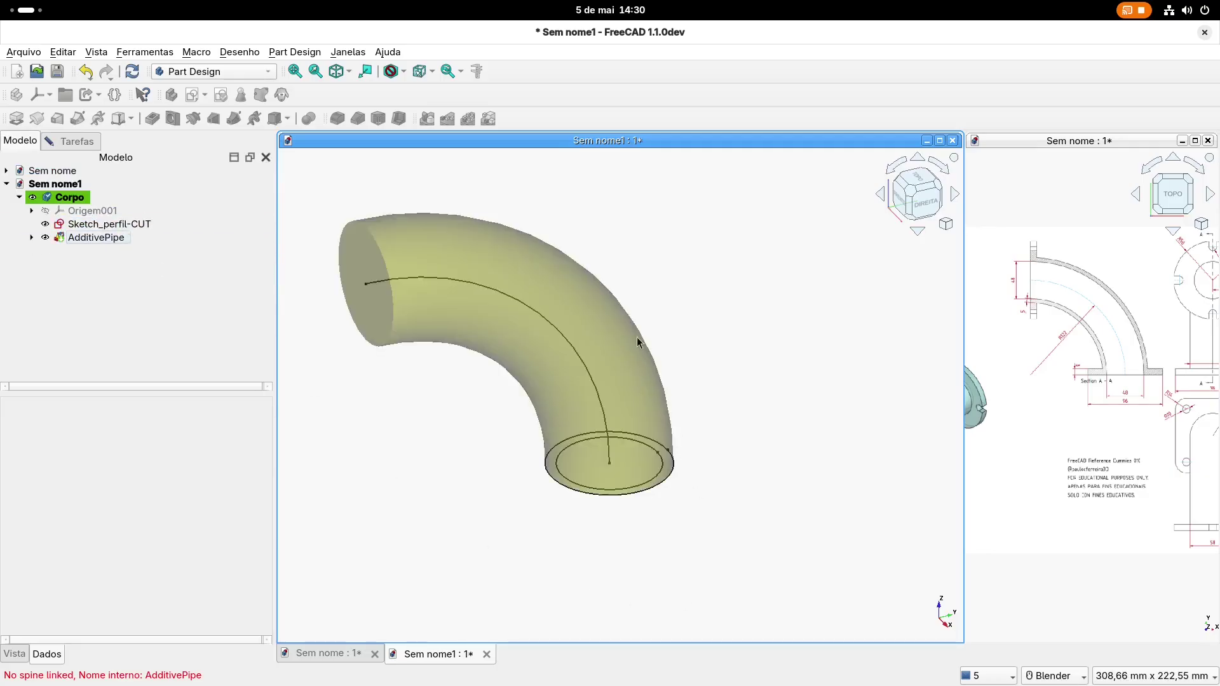
middle_click_drag(870, 355, 791, 393)
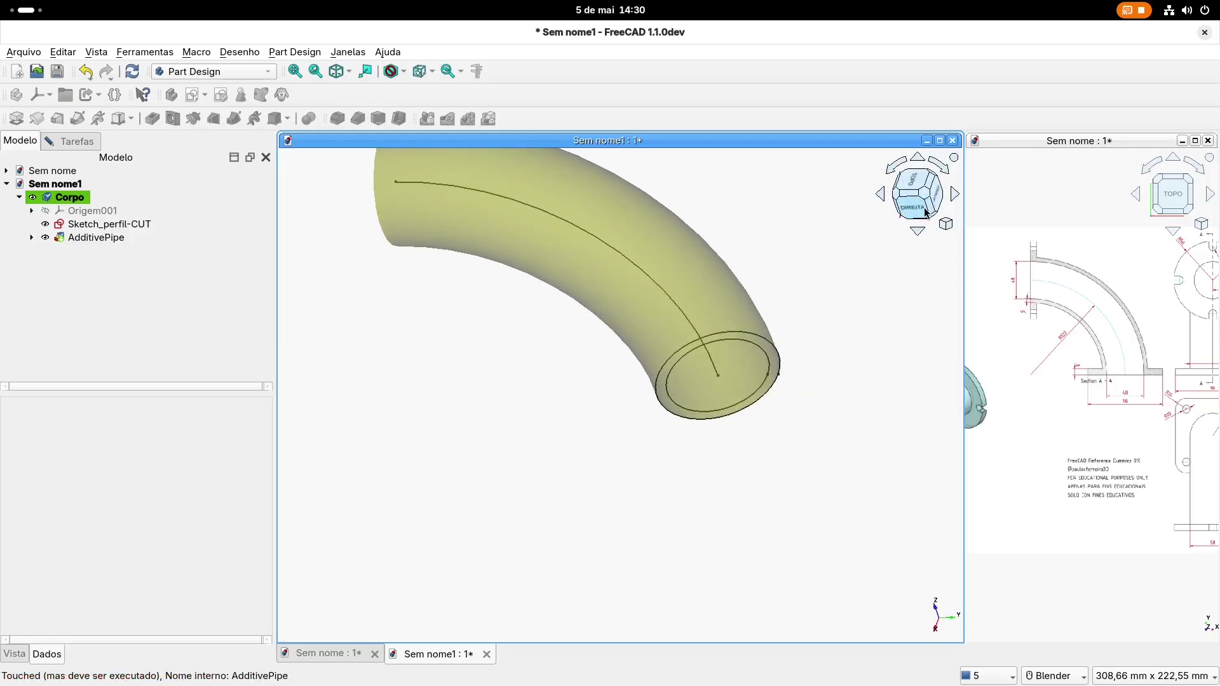
left_click(917, 207)
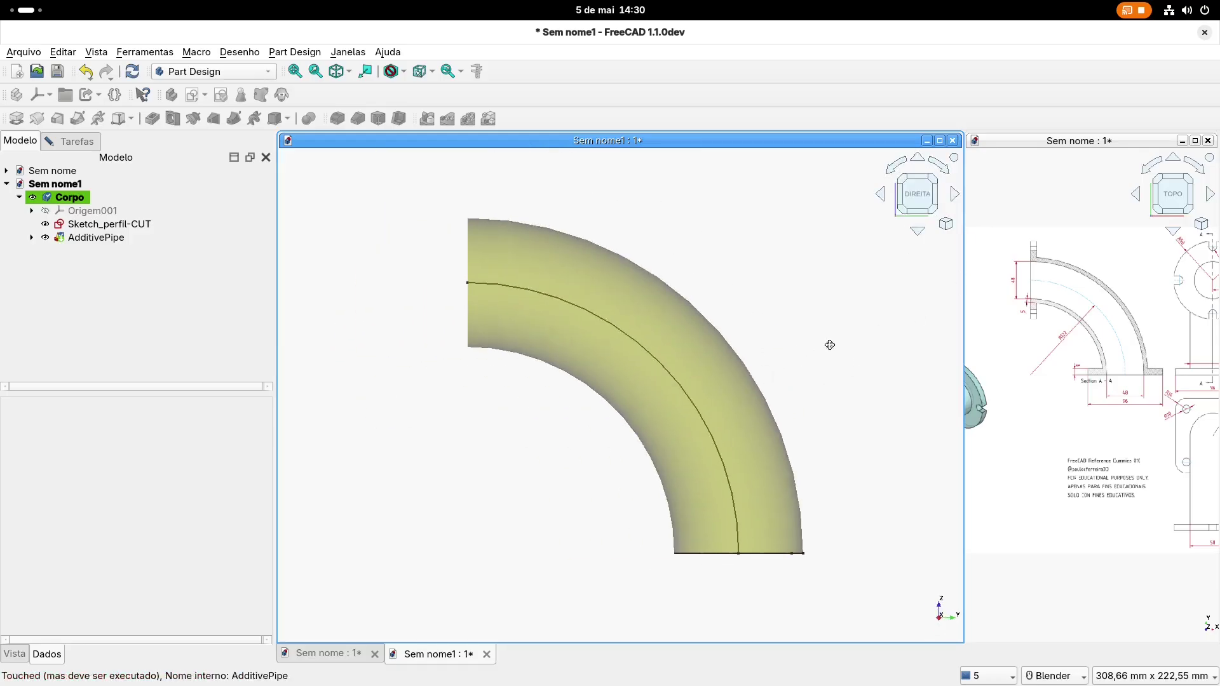
left_click(141, 239)
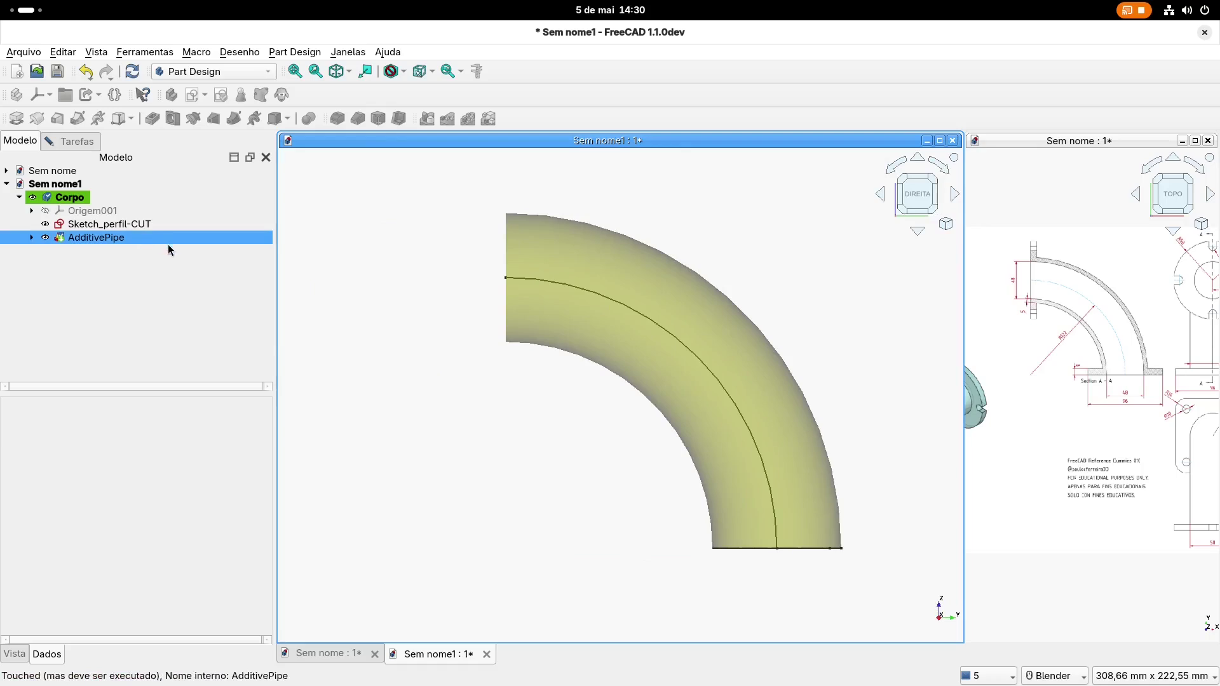
left_click(70, 141)
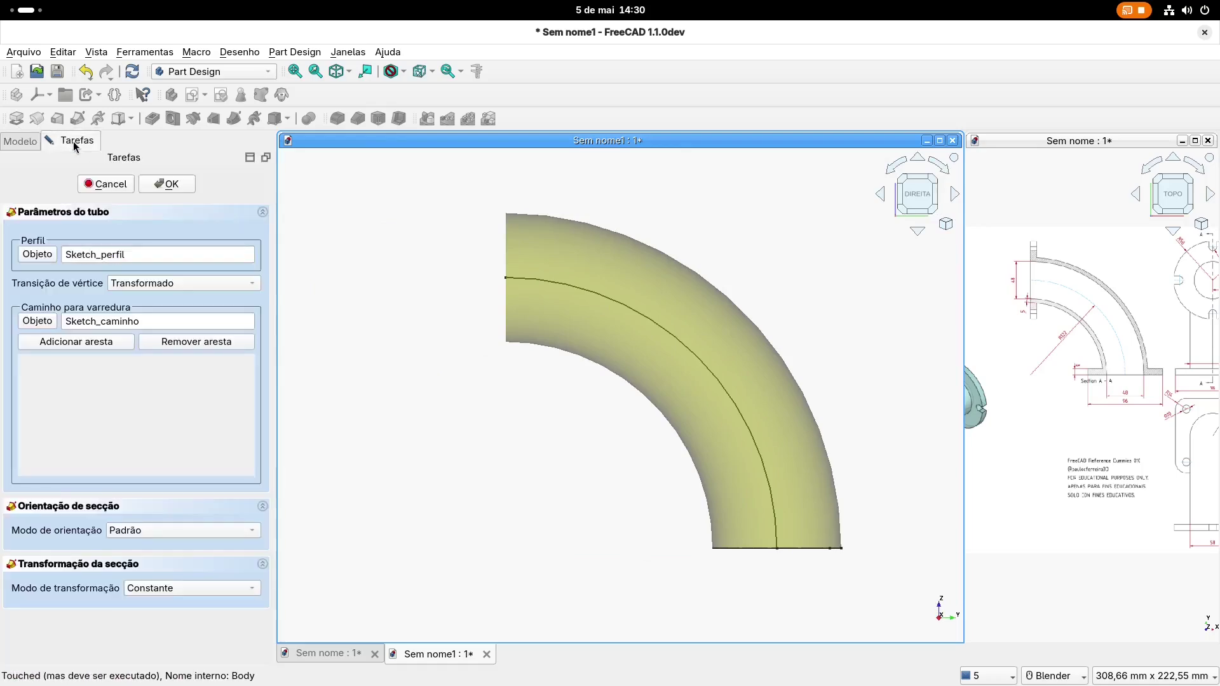
left_click(171, 185)
middle_click_drag(375, 433, 436, 439)
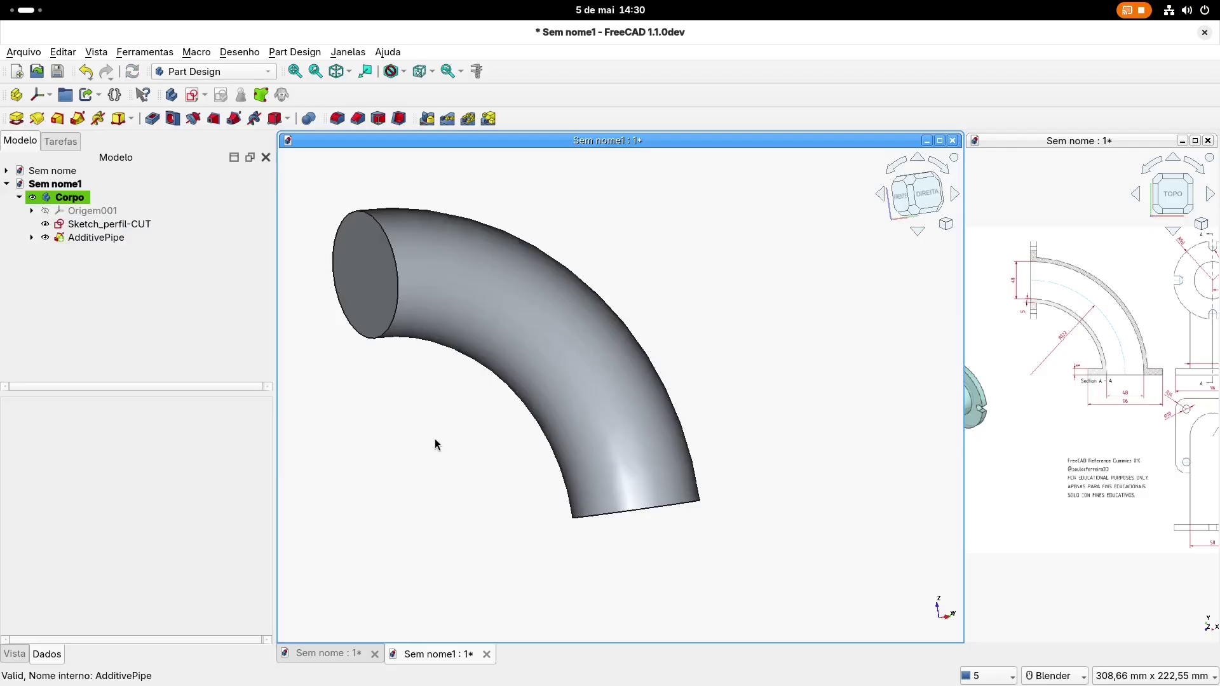
Examine the reference drawing for the square flange's overall size, thickness, corner radius and hole diameter
key("0")
middle_click_drag(537, 360, 681, 485, "shift")
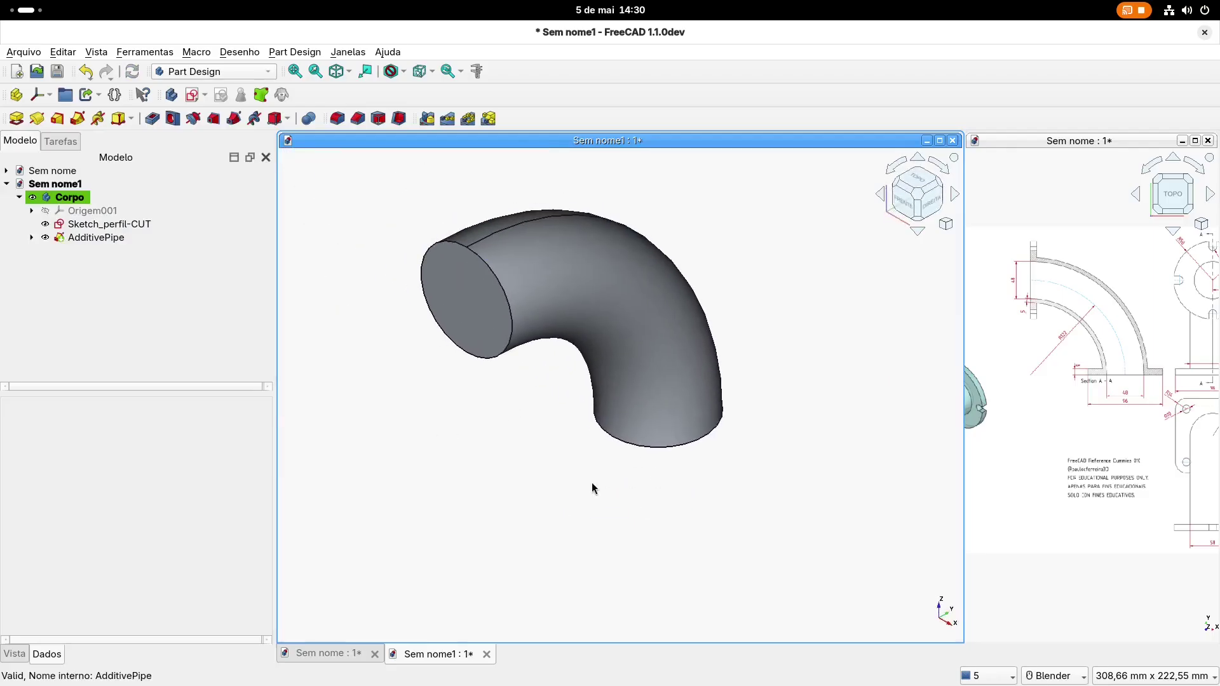
scroll(592, 482, "down", 1)
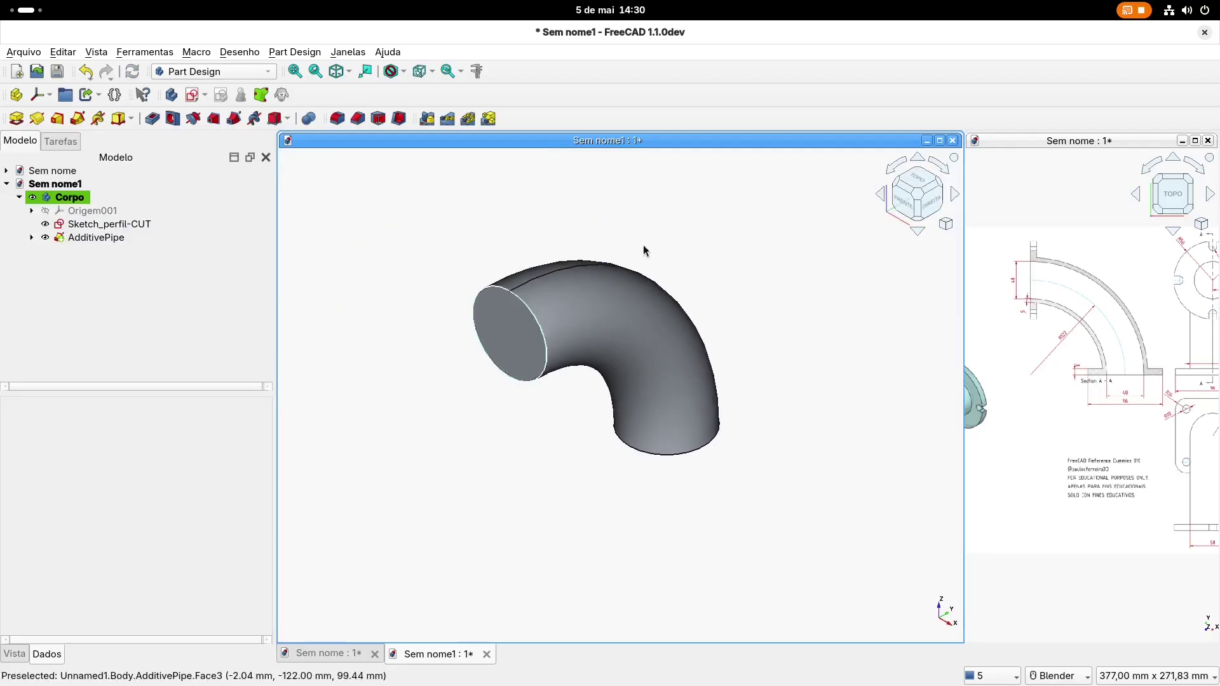
left_click(127, 225)
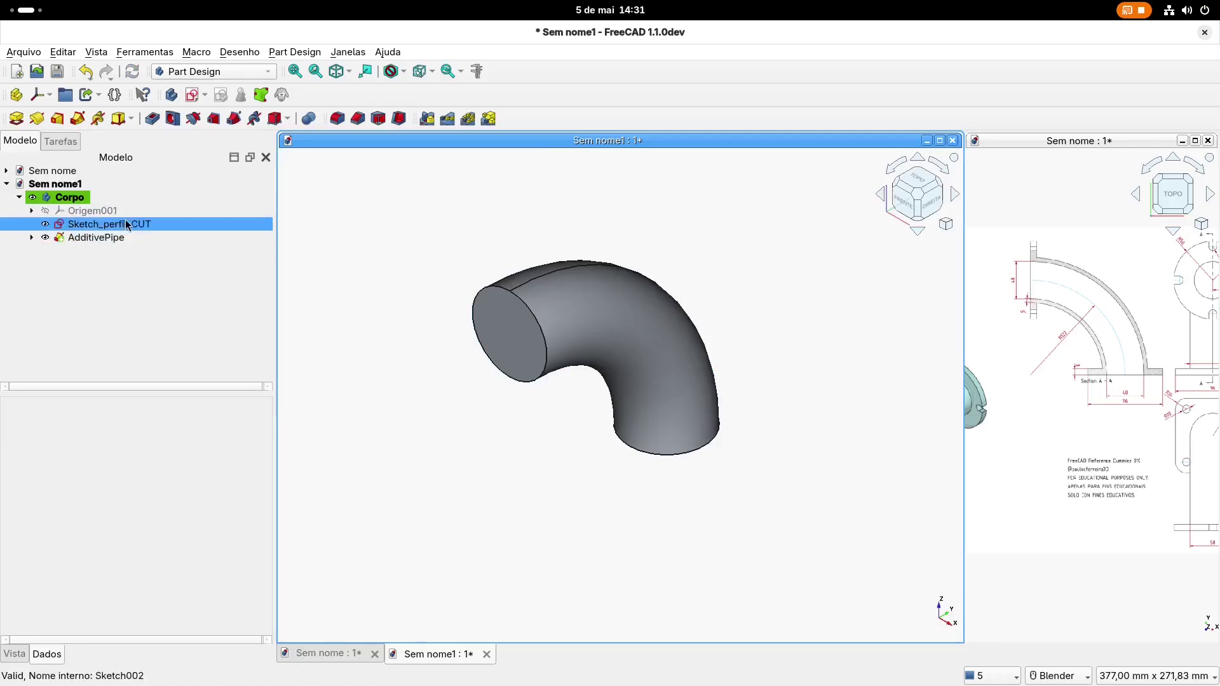
middle_click_drag(1131, 348, 1038, 335, "shift")
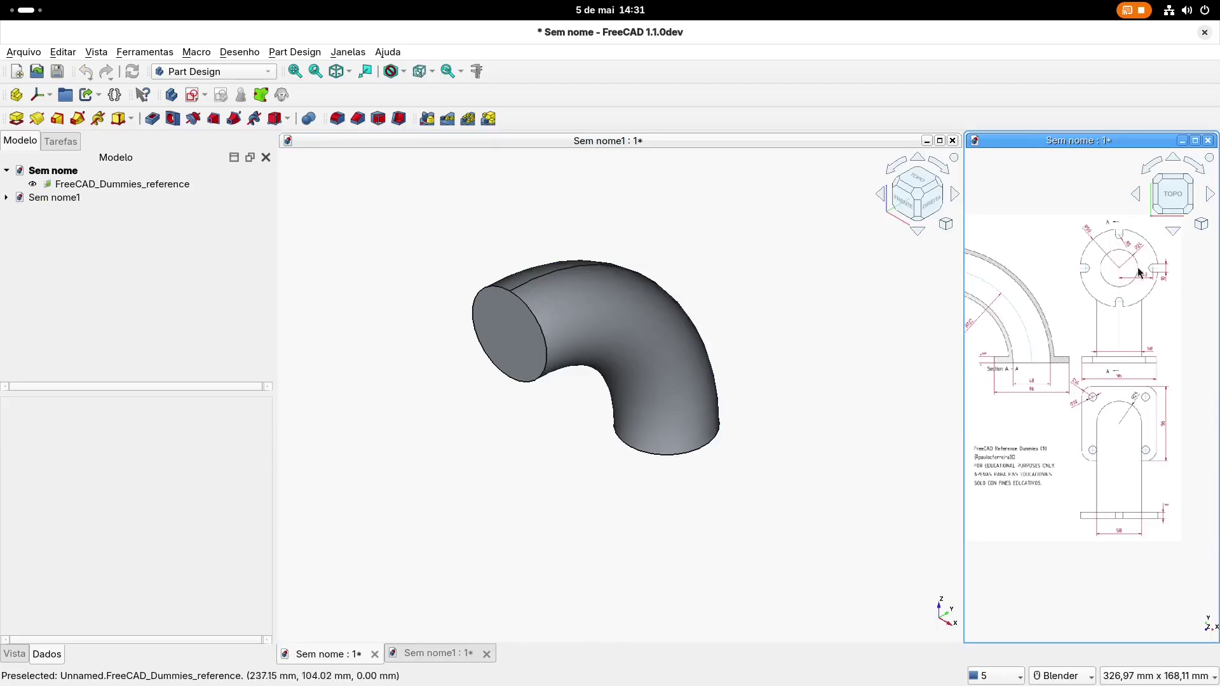
middle_click_drag(1043, 279, 1117, 290, "shift")
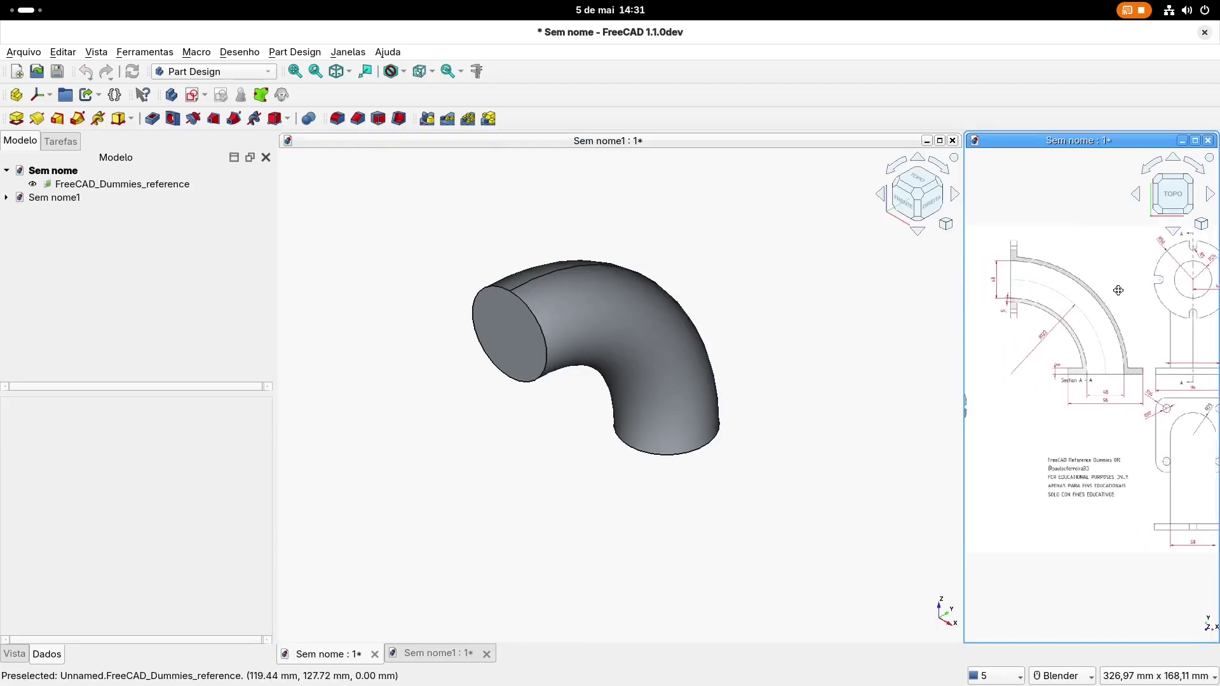
scroll(1118, 355, "up", 3)
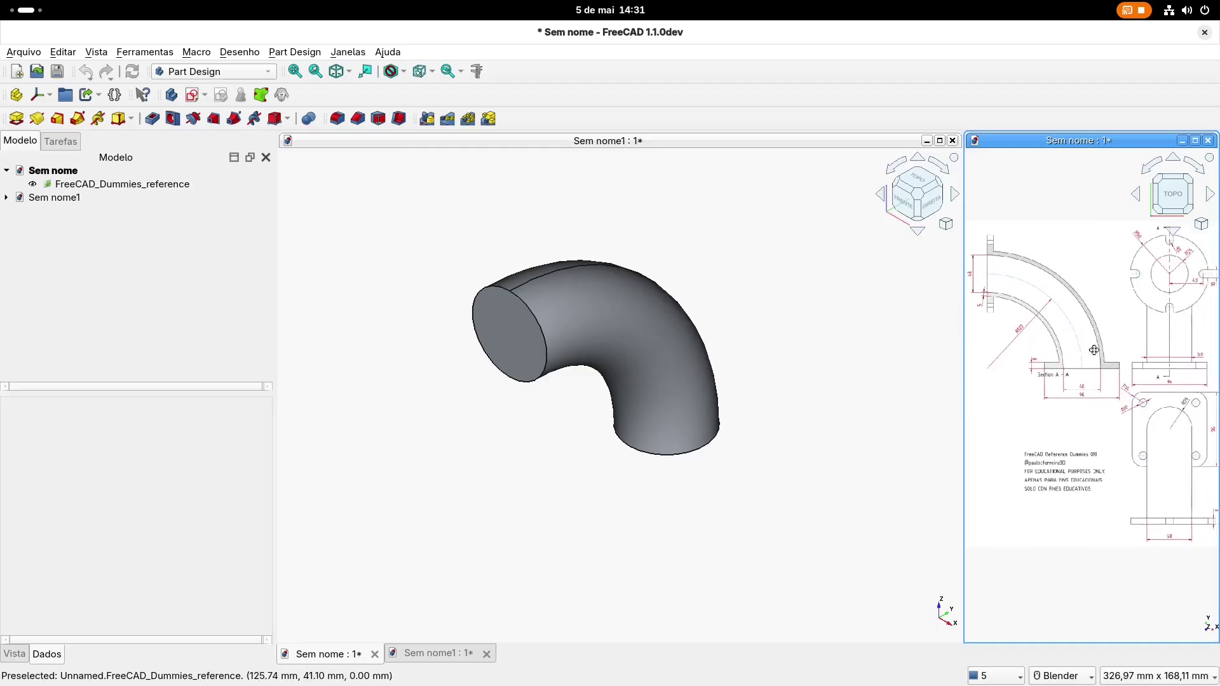
scroll(1105, 352, "up", 2)
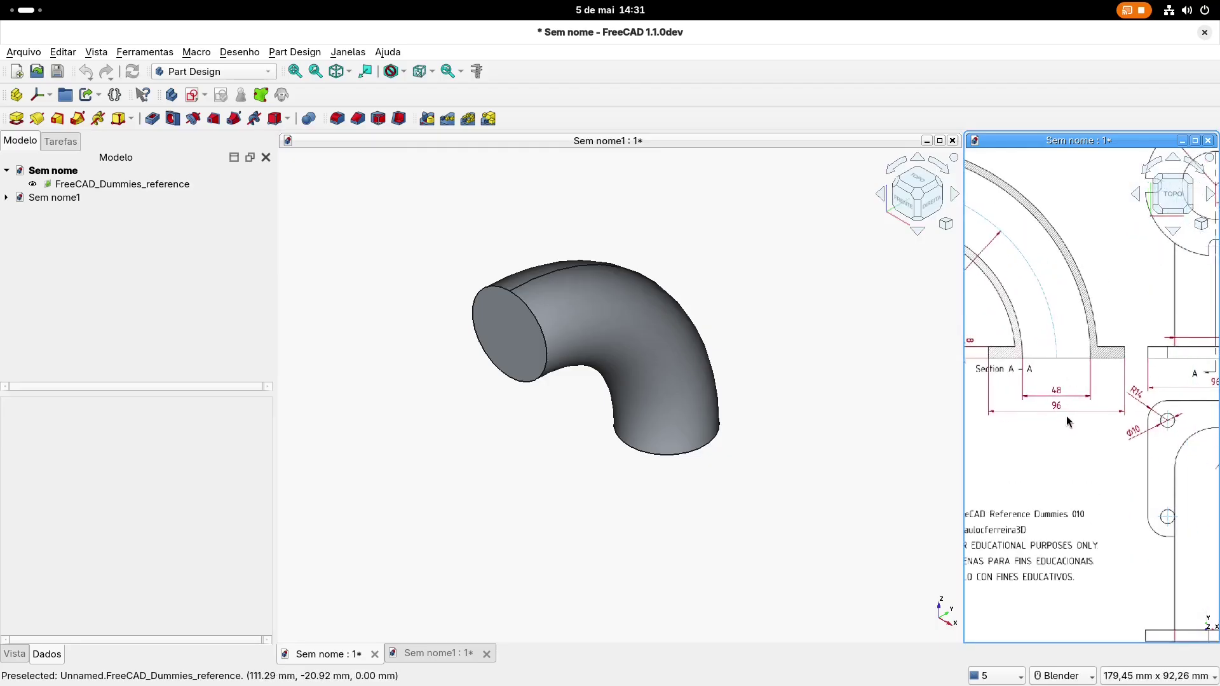
scroll(1066, 416, "down", 7)
mouse_move(1042, 418)
middle_mouse_down("shift")
mouse_move(1169, 404)
mouse_move(986, 365)
mouse_move(953, 413)
middle_mouse_up("shift")
scroll(1069, 463, "up", 4)
scroll(1144, 327, "up", 2)
middle_click_drag(1144, 326, 1103, 348, "shift")
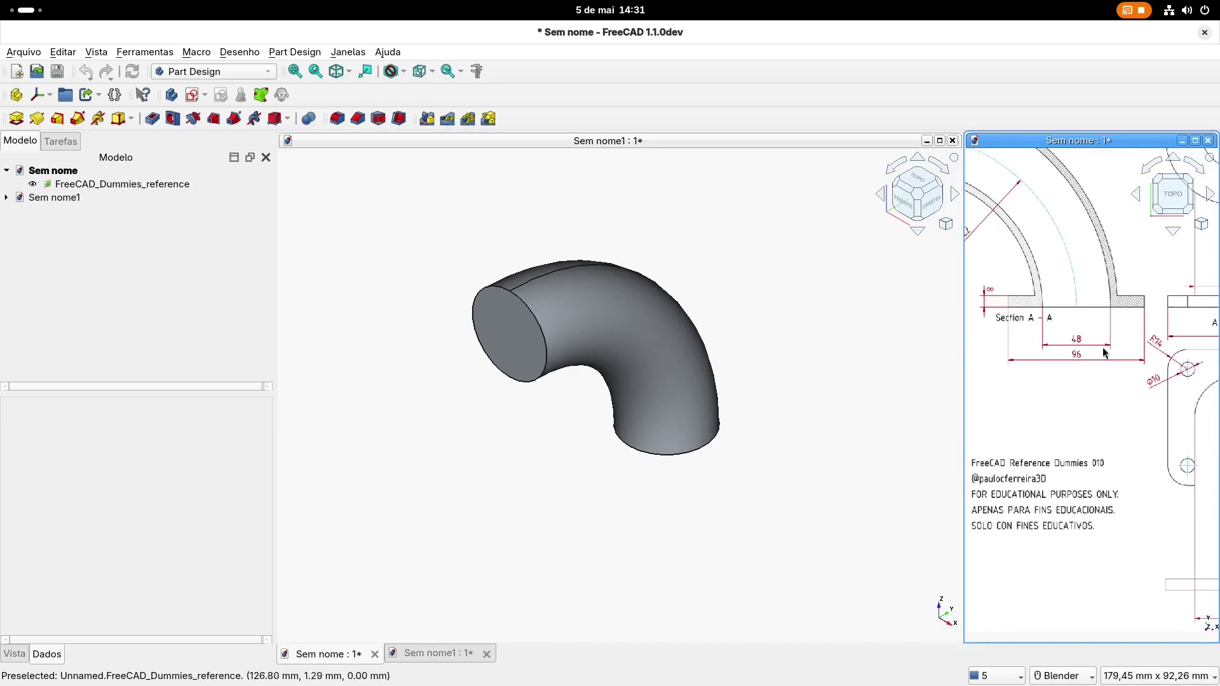
middle_click_drag(1171, 414, 1024, 340, "shift")
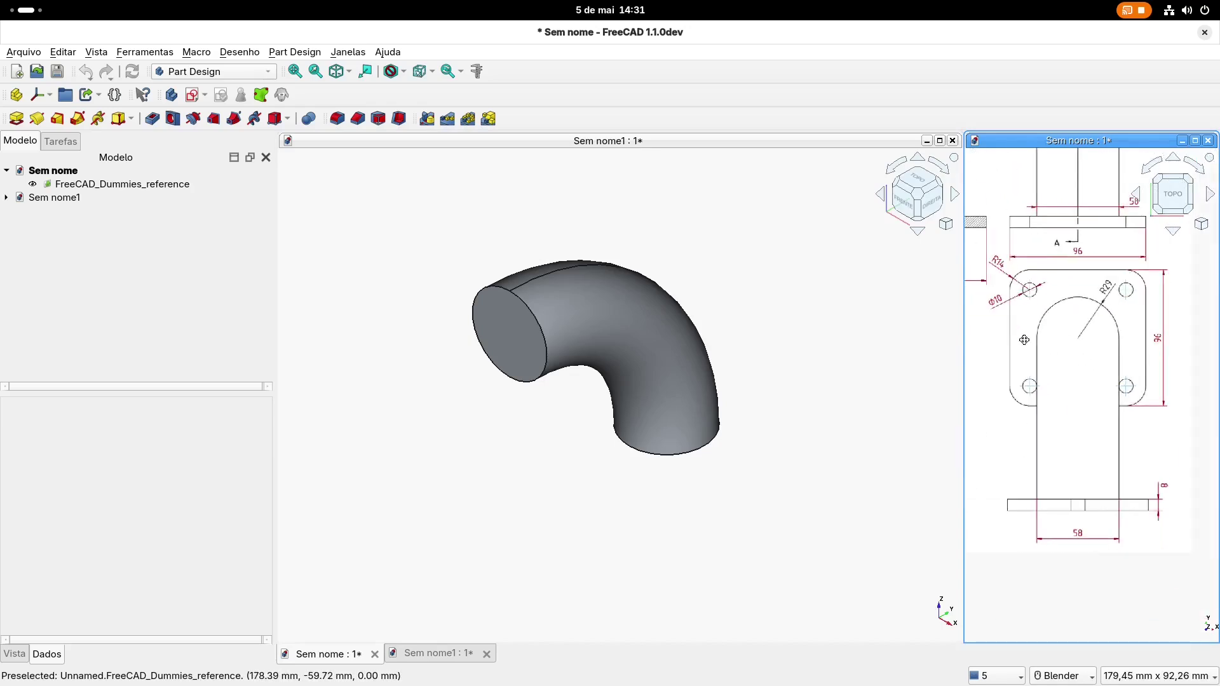
middle_click_drag(998, 262, 1060, 325, "shift")
scroll(1060, 326, "up", 2)
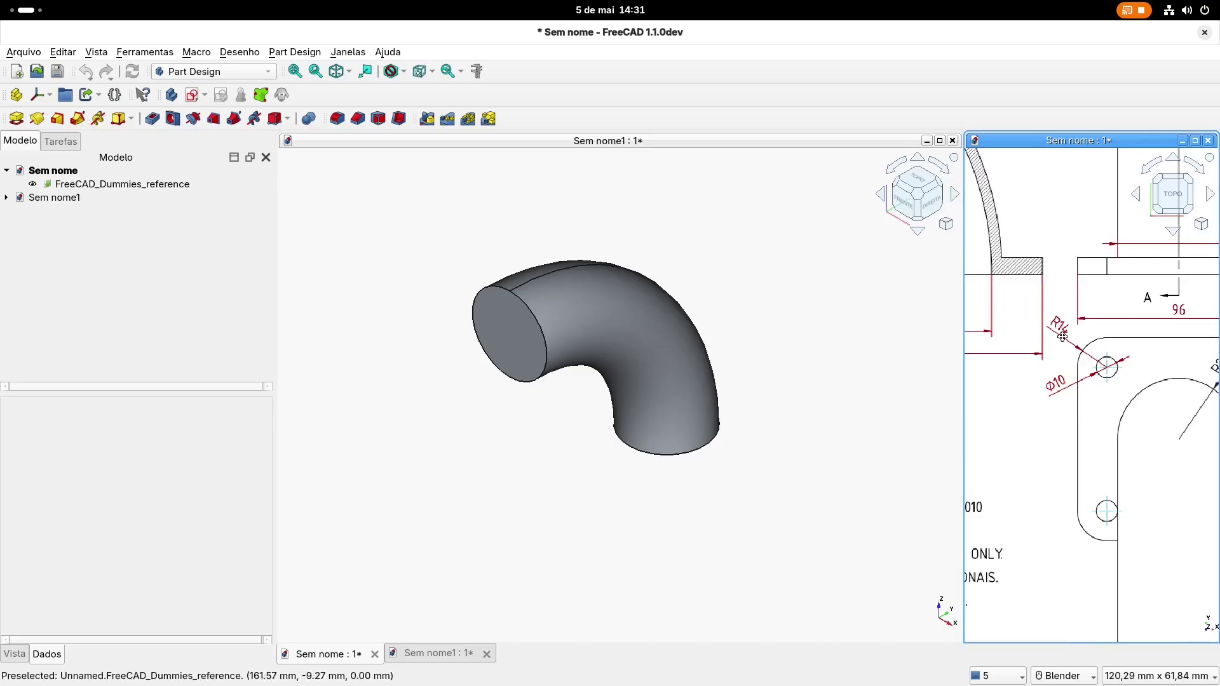
Start a new sketch on the XY plane and cut the view at the sketch plane to expose the pipe's end
left_click(378, 264)
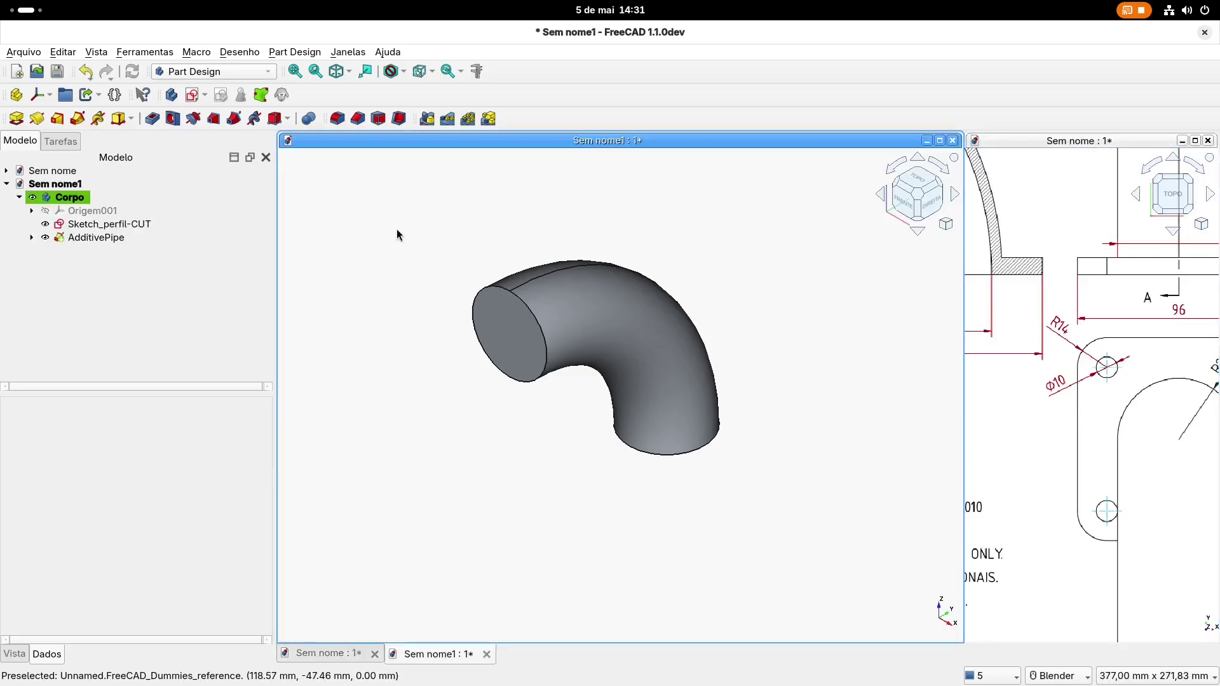
left_click(191, 95)
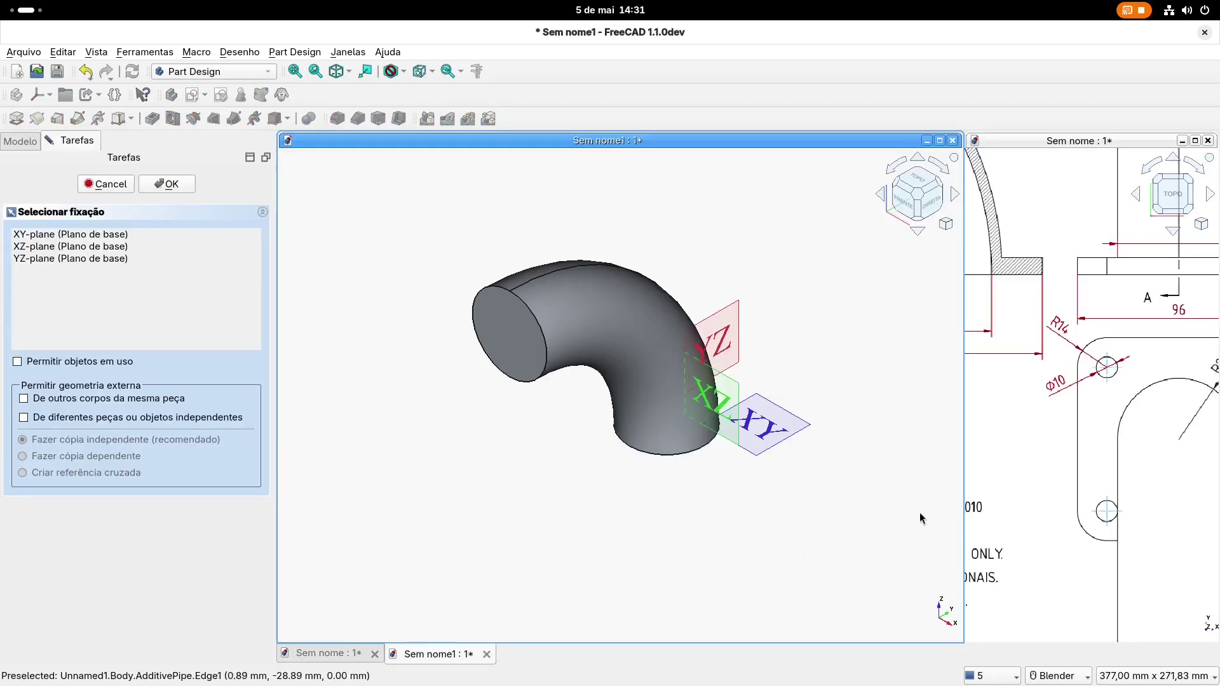
left_click(800, 444)
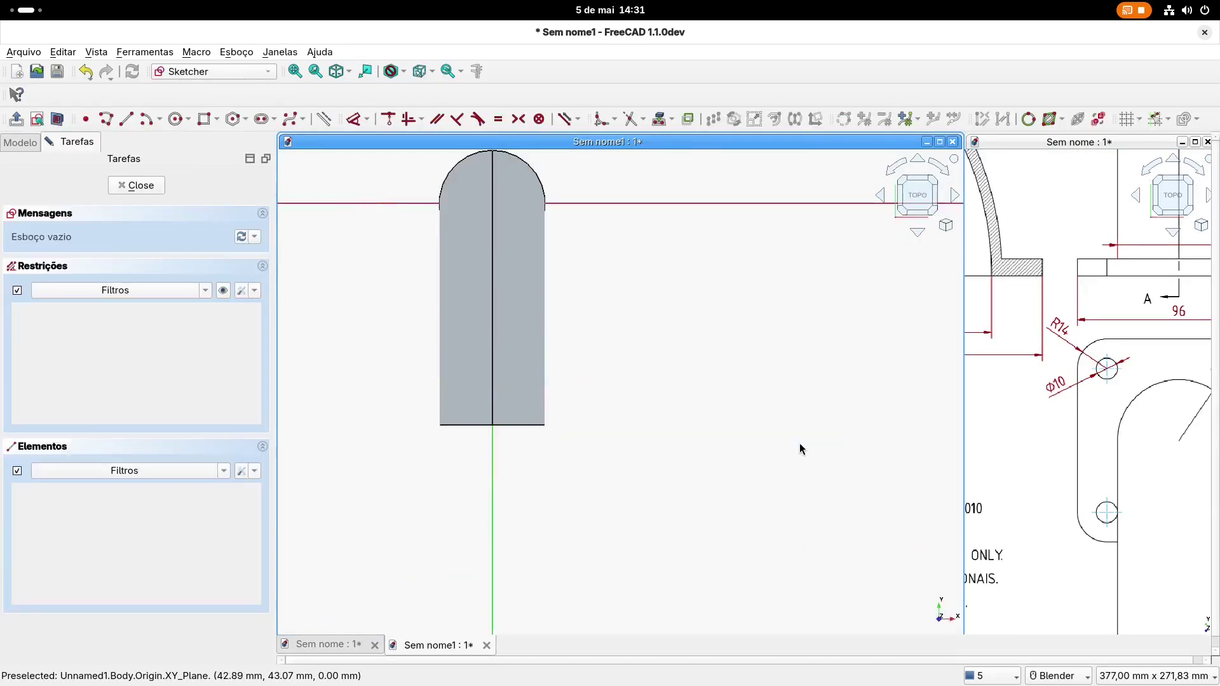
left_click(58, 119)
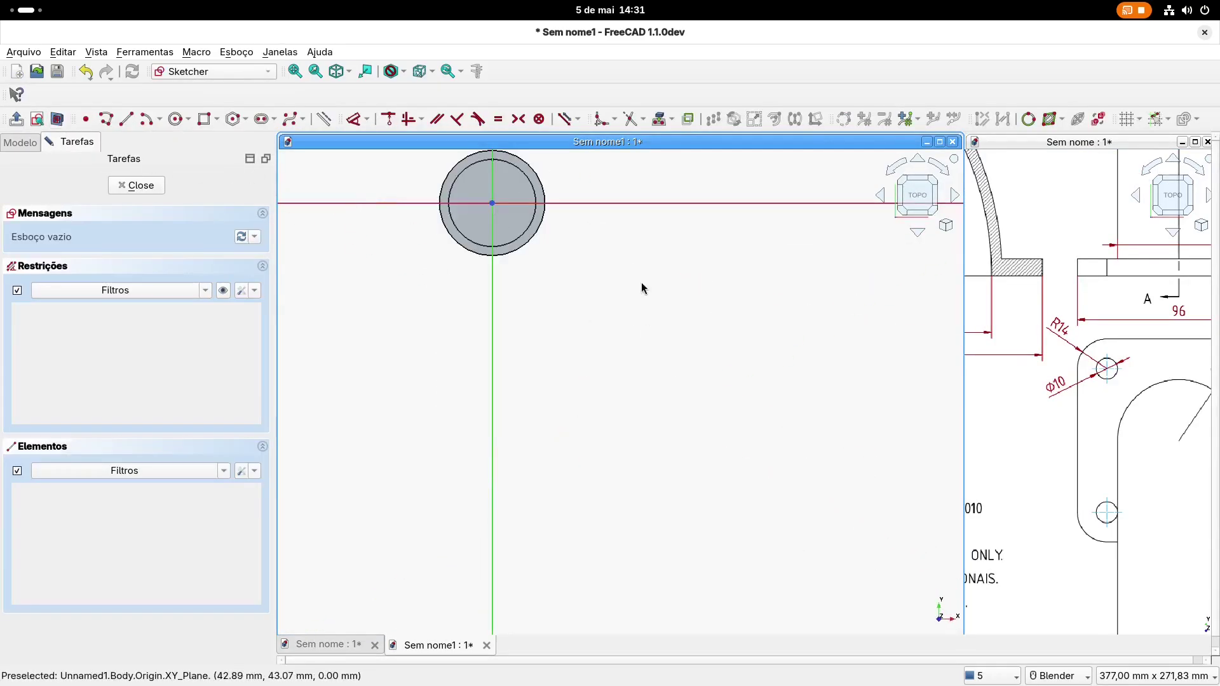
middle_click_drag(643, 286, 754, 458, "shift")
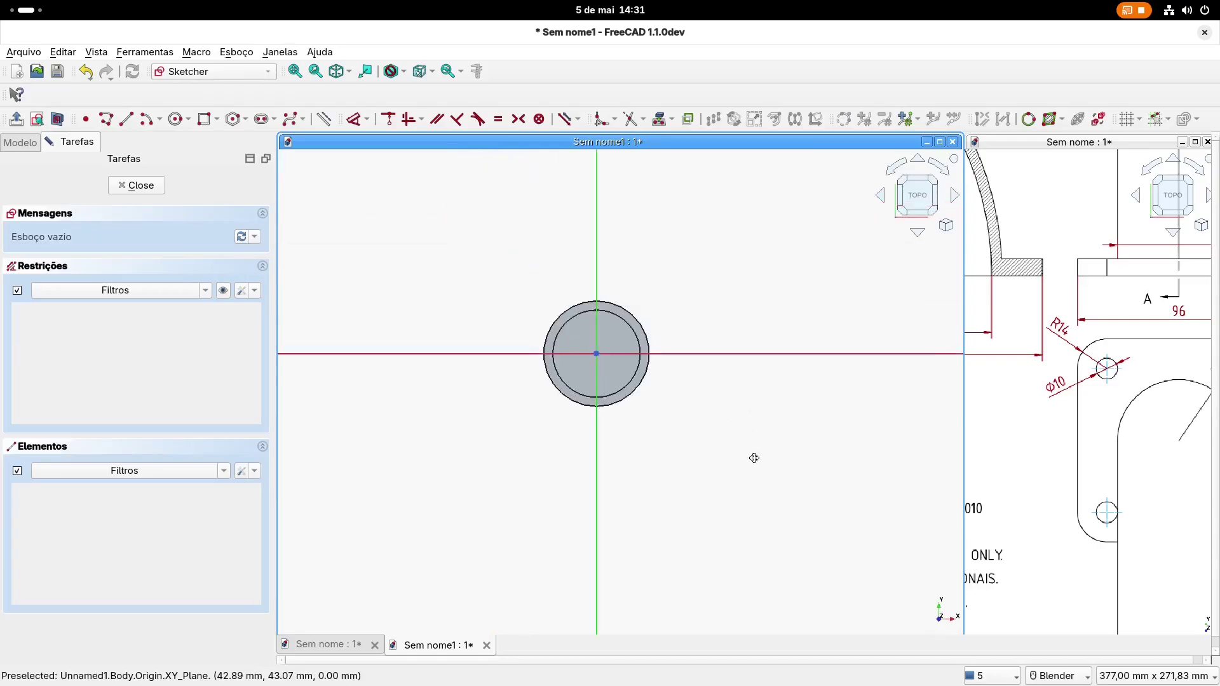
Draw a centred rectangle with rounded corners at the origin, 96 mm wide, 96 mm high, with a 14 mm corner radius
left_click(217, 121)
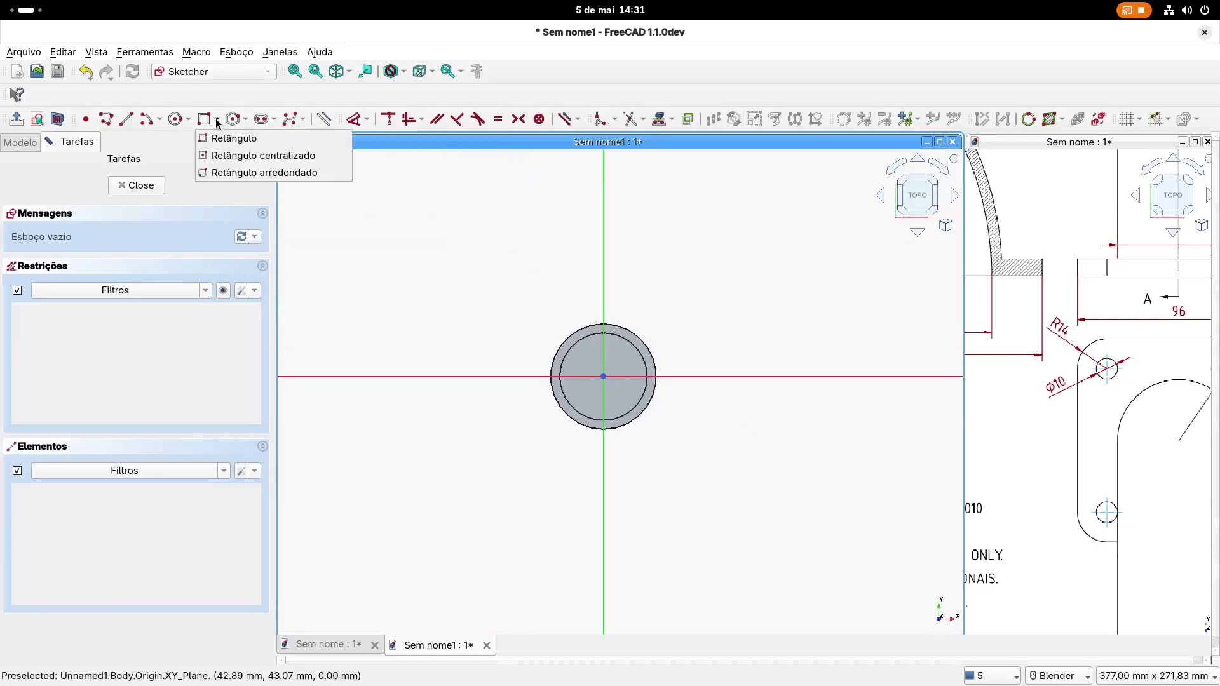
left_click(241, 155)
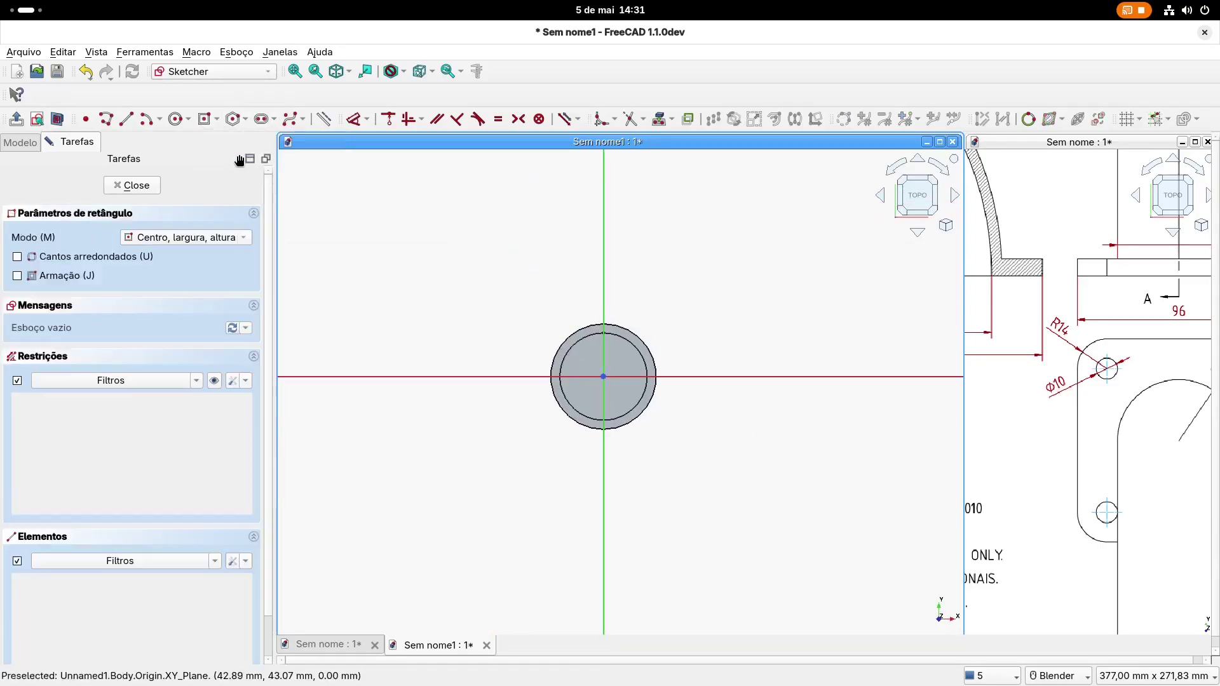
left_click(17, 258)
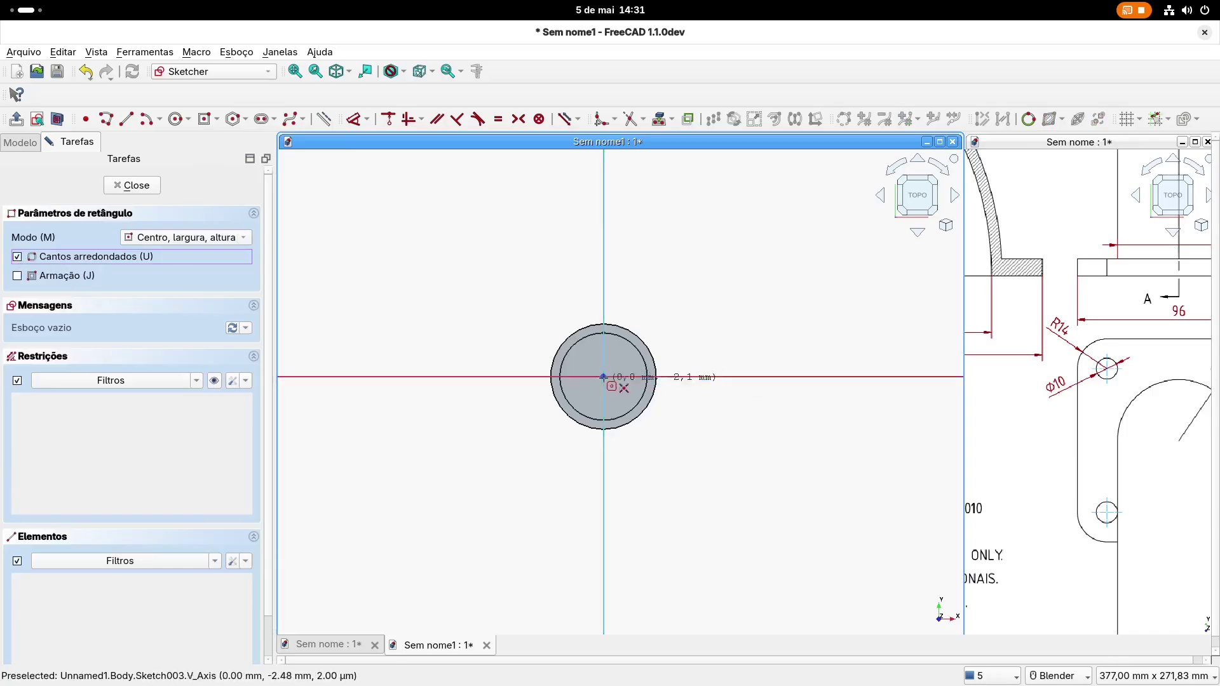
left_click(603, 377)
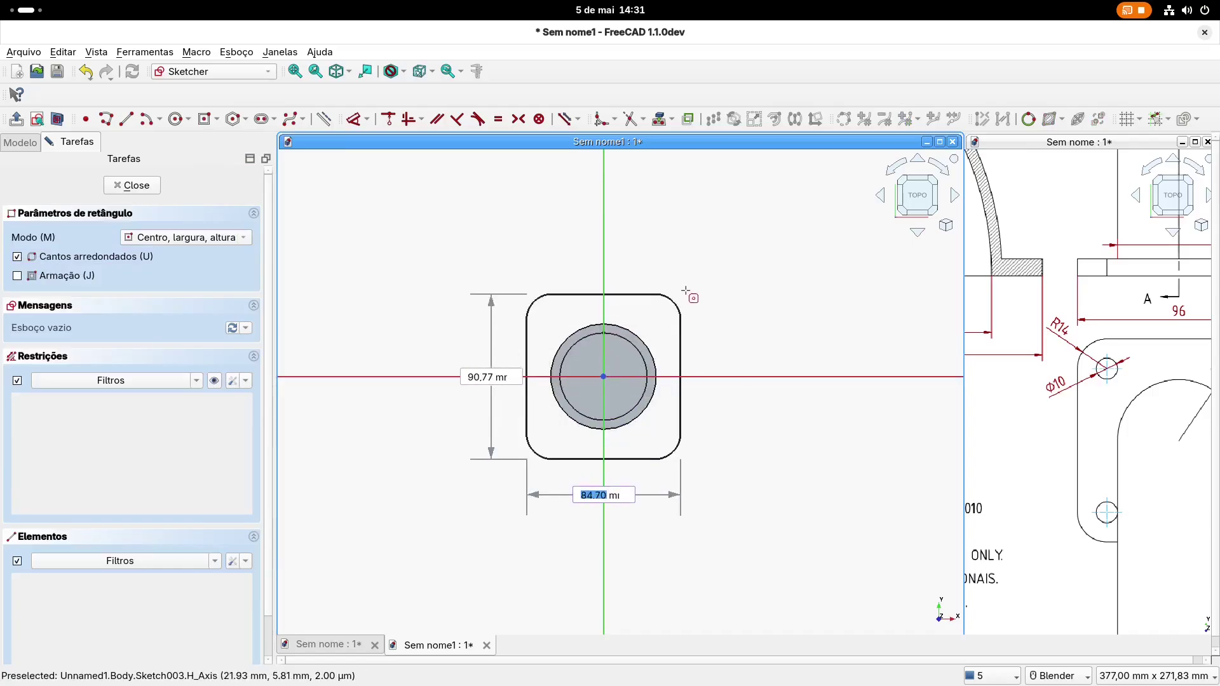
type("96")
key("Tab")
type("96")
key("Tab")
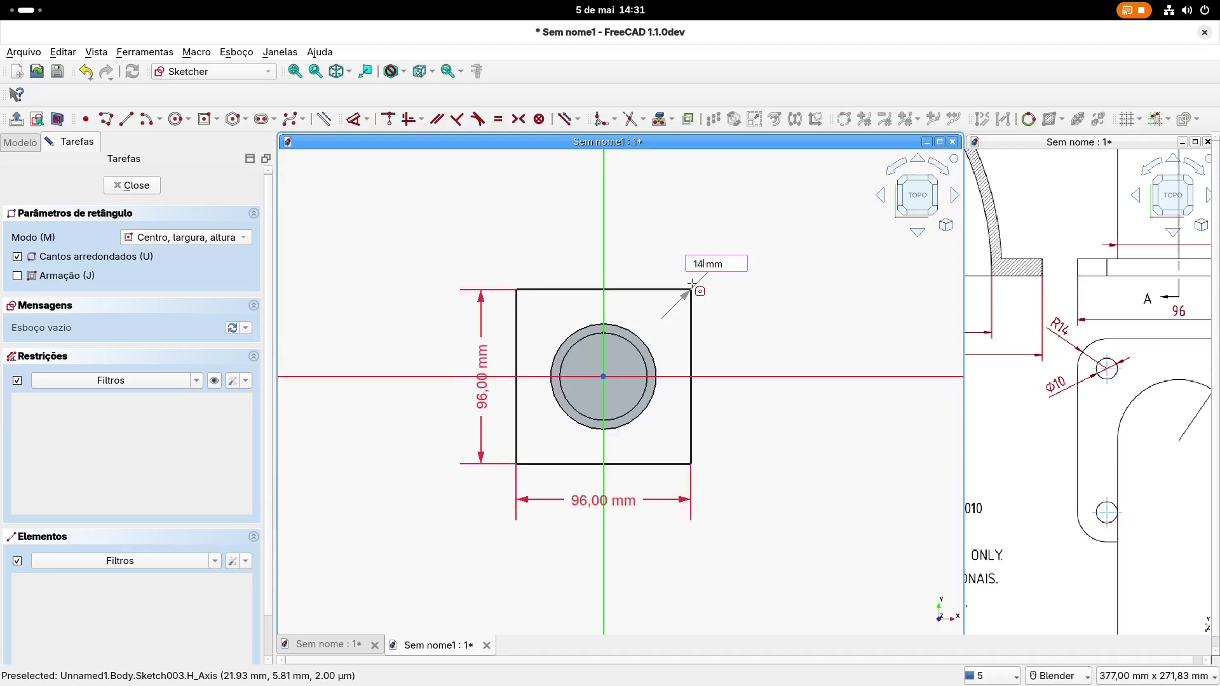
key("Return")
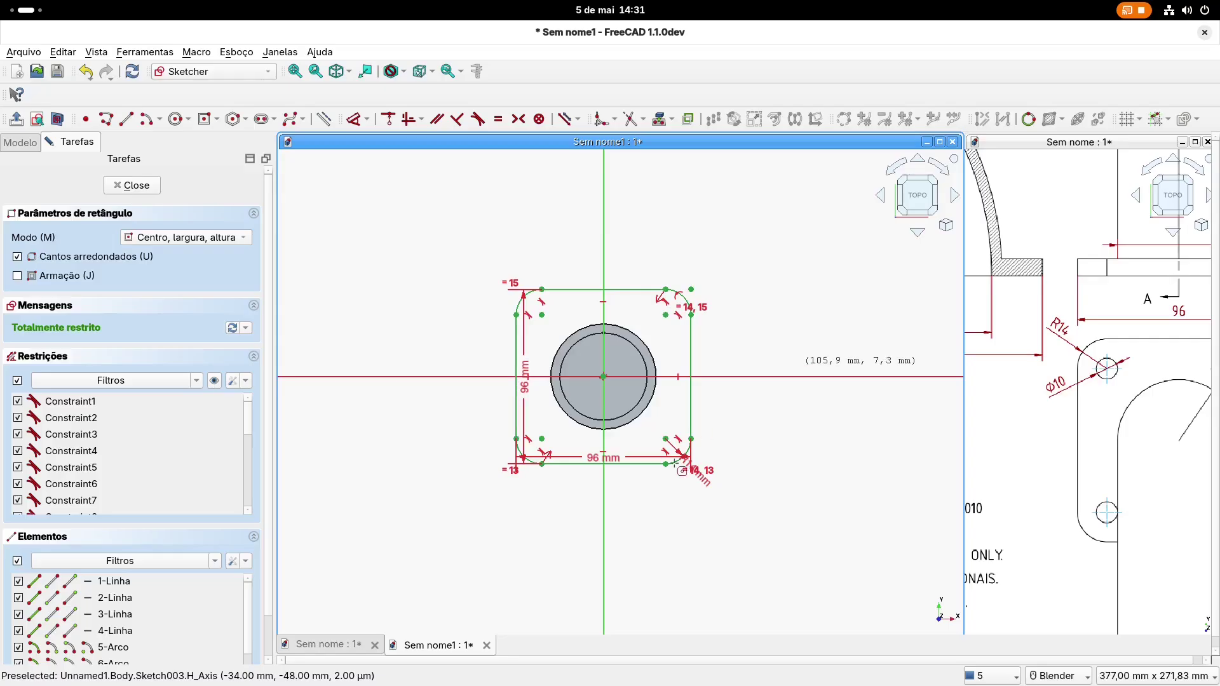
Finish the rectangle command and move the width, height and corner radius dimension labels outside the flange outline
key("Escape")
scroll(662, 460, "up", 2)
left_click_drag(586, 459, 585, 488)
left_click_drag(458, 340, 413, 312)
left_click_drag(716, 484, 731, 488)
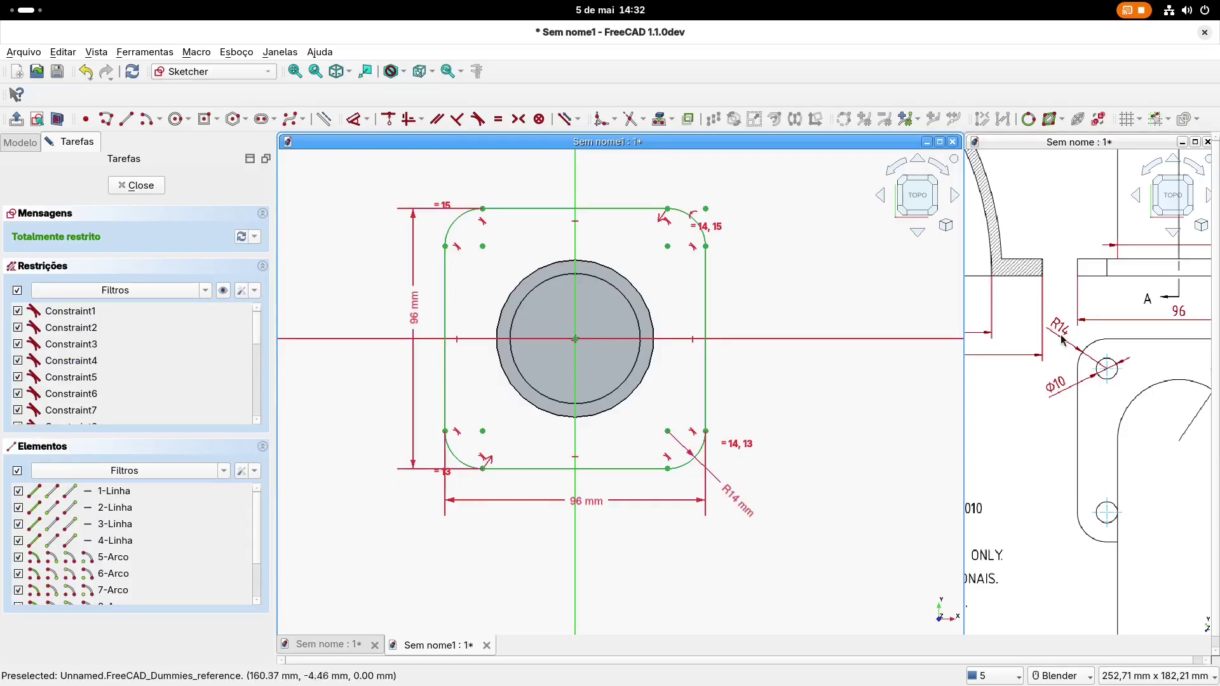
Close the flange outline sketch and check the flange thickness in the Section A-A view of the reference drawing
mouse_move(1111, 419)
middle_mouse_down("shift")
mouse_move(1109, 393)
mouse_move(997, 395)
mouse_move(1158, 428)
middle_mouse_up("shift")
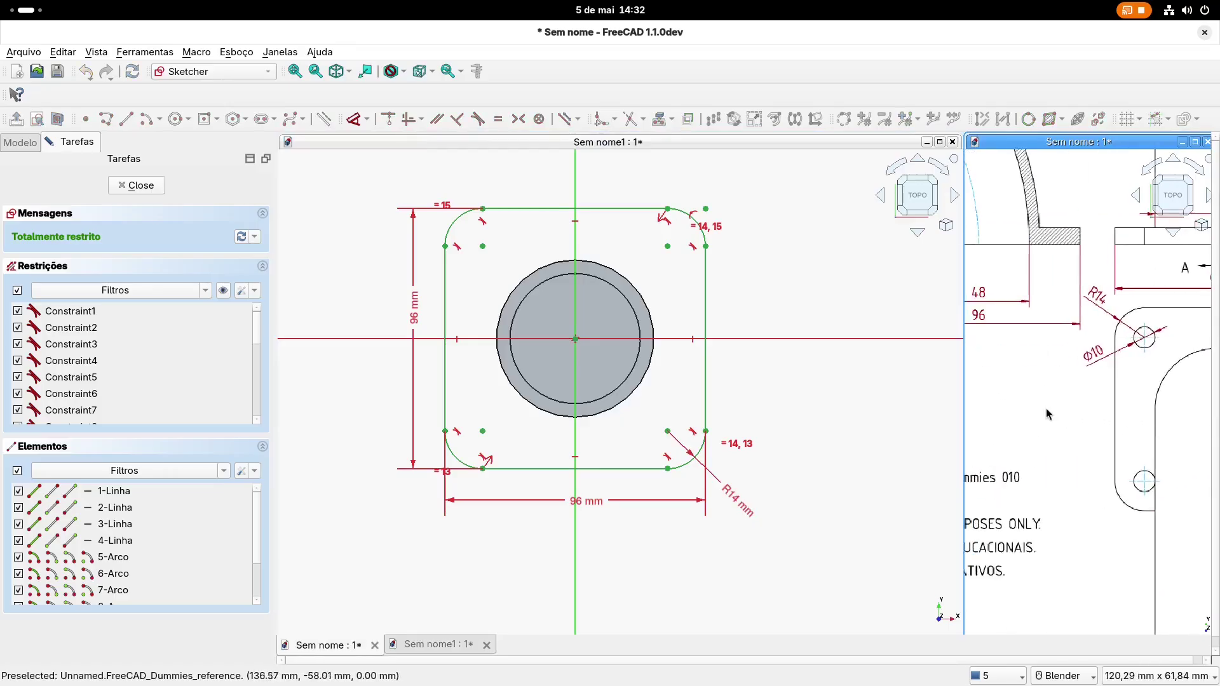
middle_click_drag(993, 338, 1059, 360, "shift")
middle_click_drag(740, 403, 746, 424, "shift")
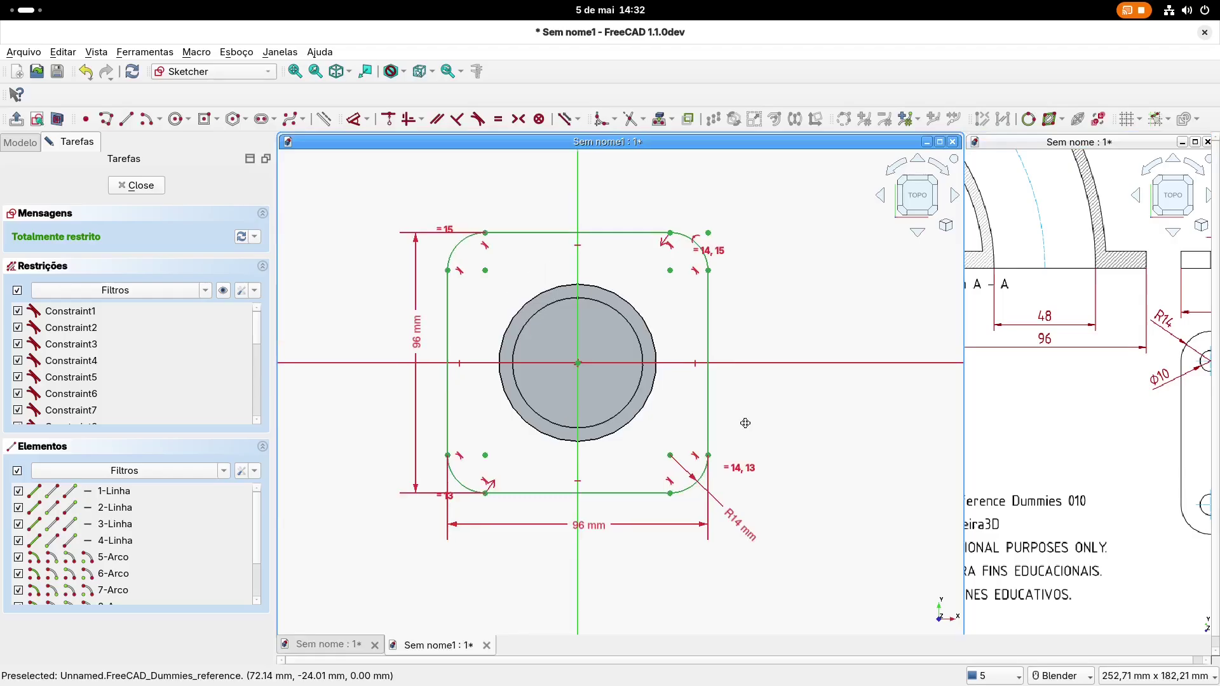
mouse_move(322, 226)
middle_mouse_down("shift")
mouse_move(319, 244)
mouse_move(348, 220)
middle_mouse_up("shift")
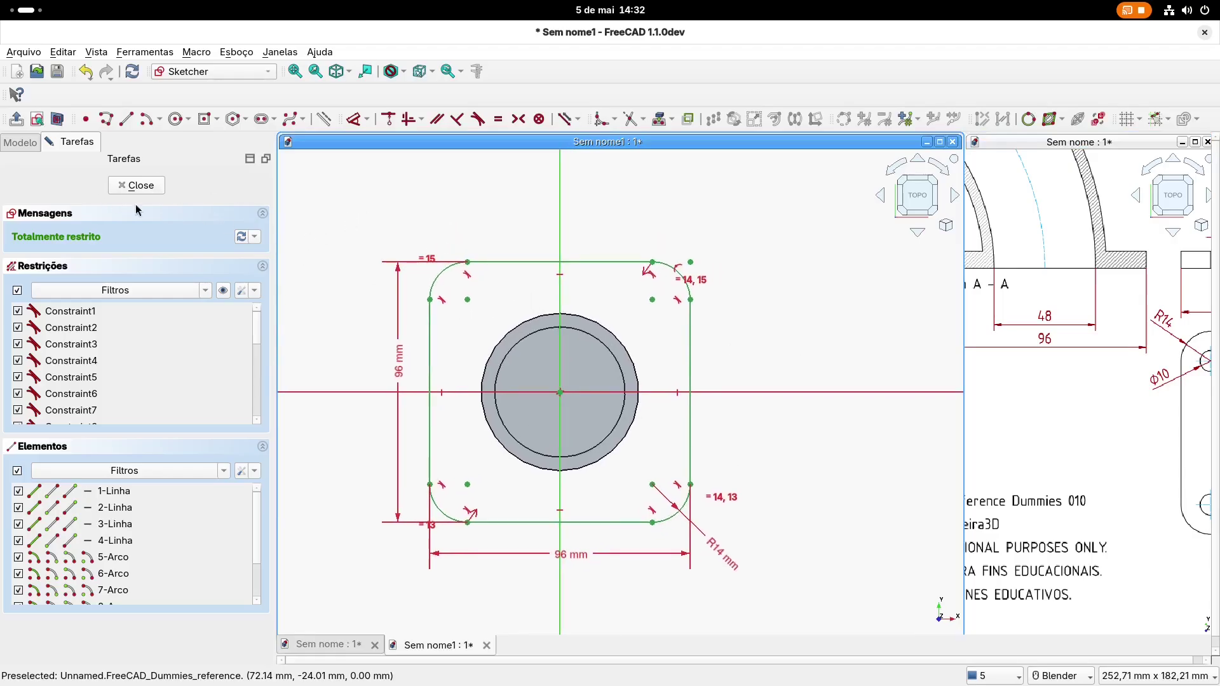
key("Escape")
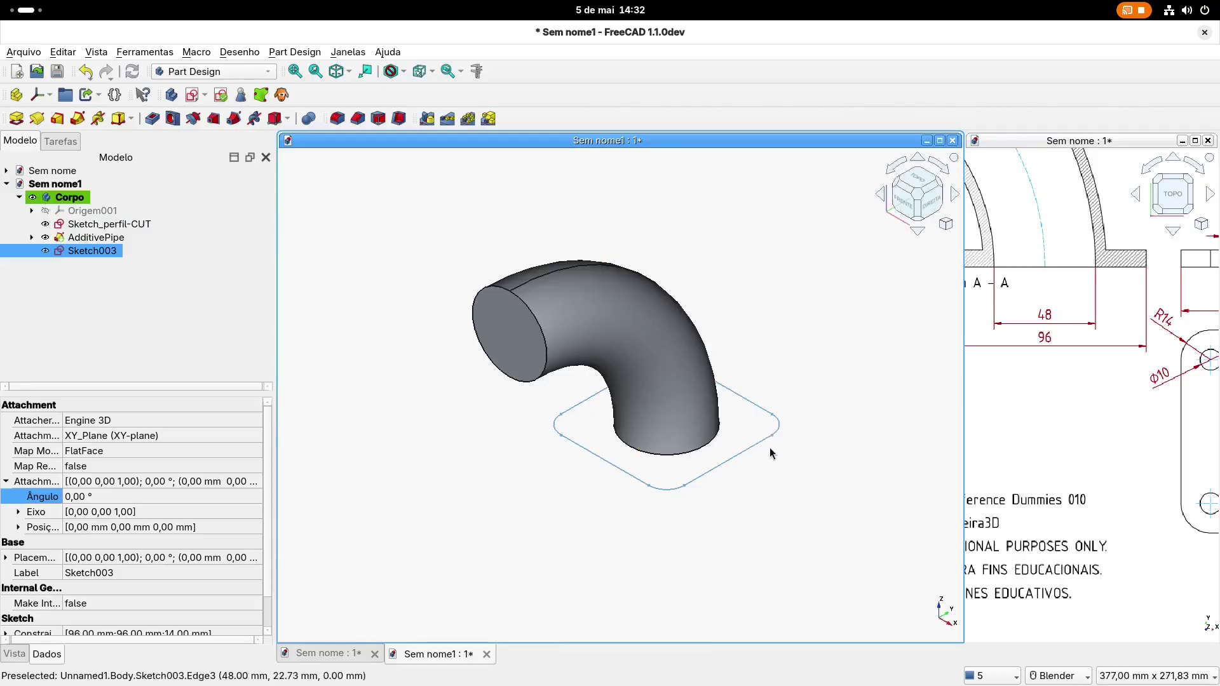
middle_click_drag(1056, 326, 1163, 393, "shift")
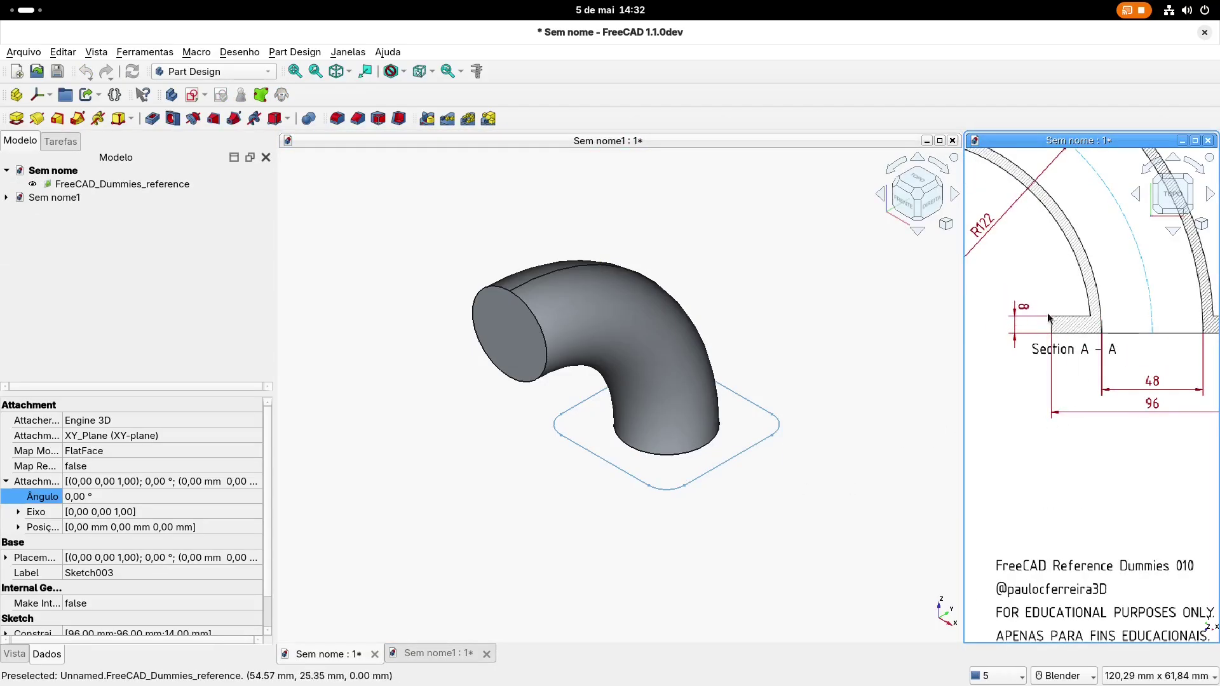
middle_click_drag(549, 361, 520, 344, "shift")
left_click(351, 392)
left_click(106, 251)
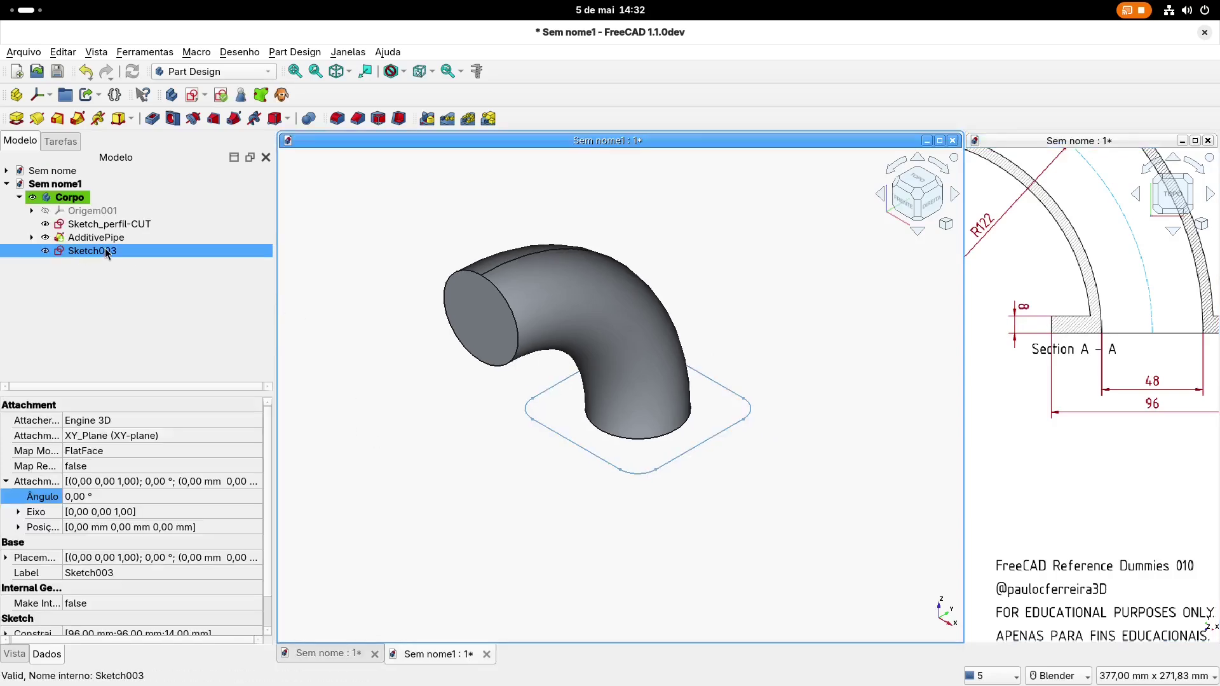
left_click(100, 225, "ctrl")
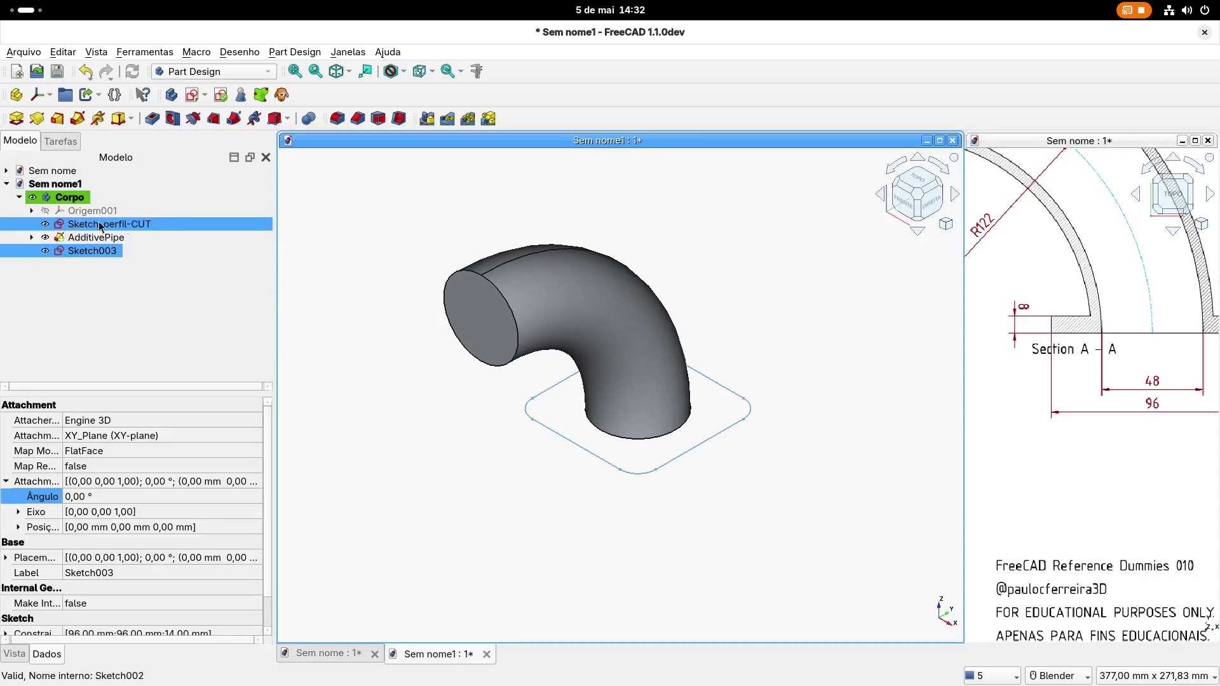
left_click(109, 225, "ctrl")
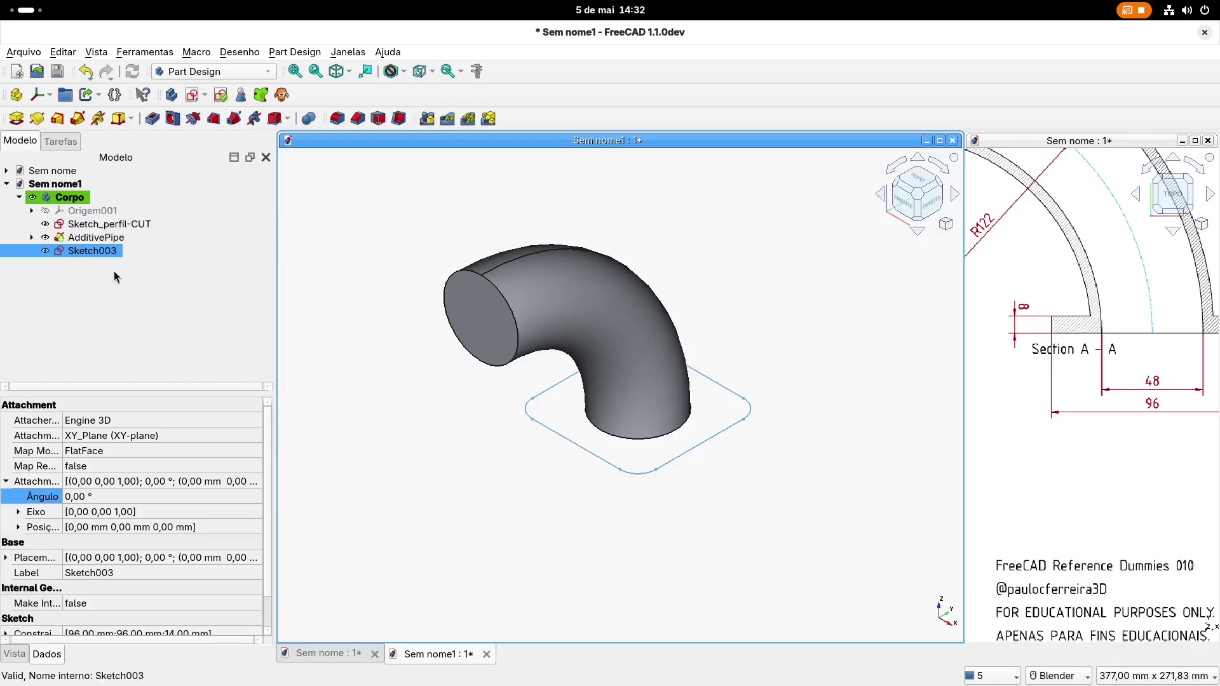
left_click(98, 226, "ctrl")
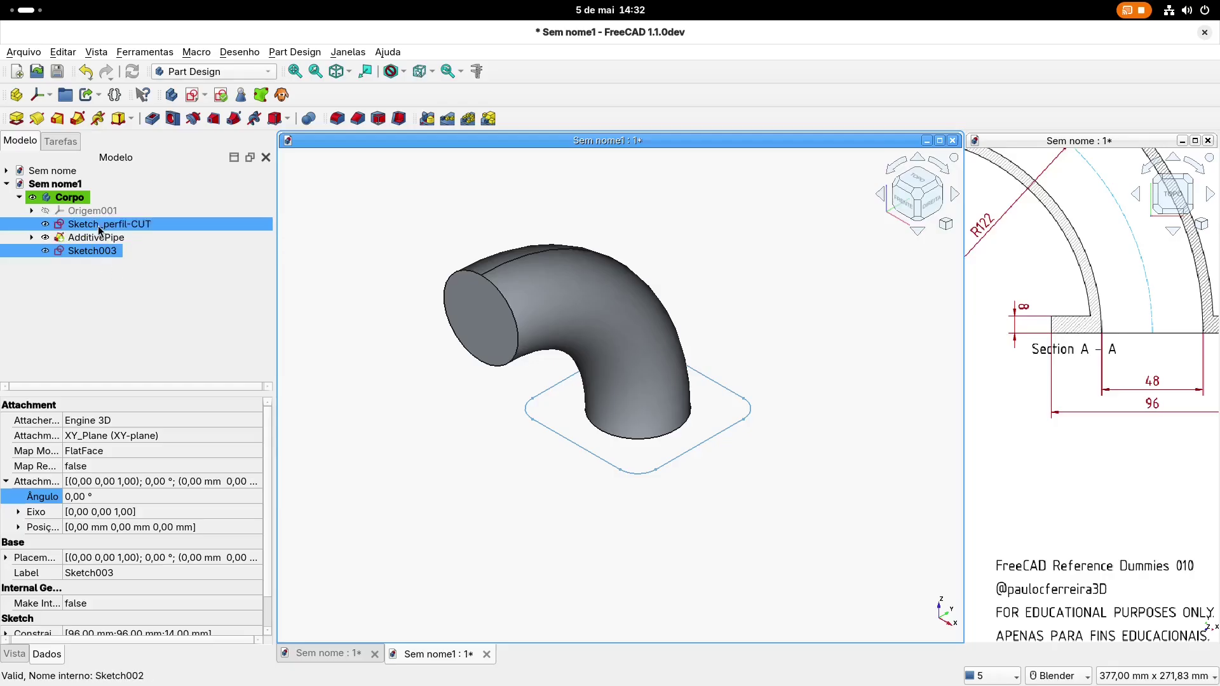
left_click(100, 228, "ctrl")
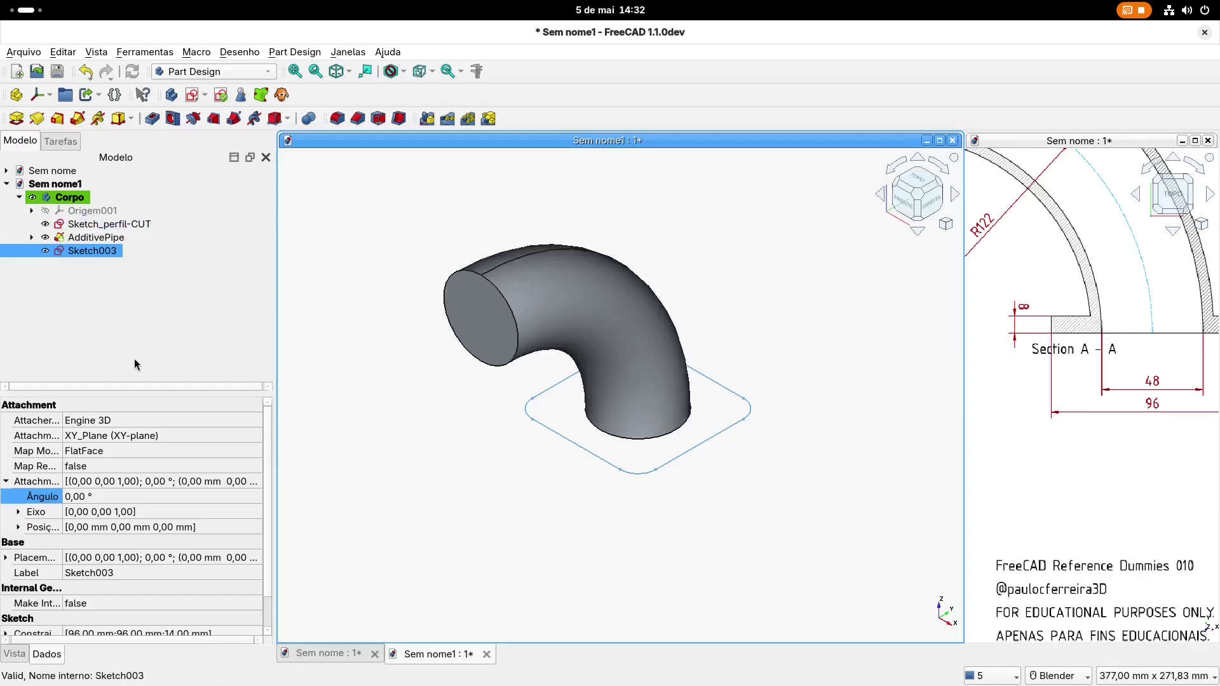
Pad the rounded square flange sketch at the pipe's lower end by 8 mm
left_click(78, 252)
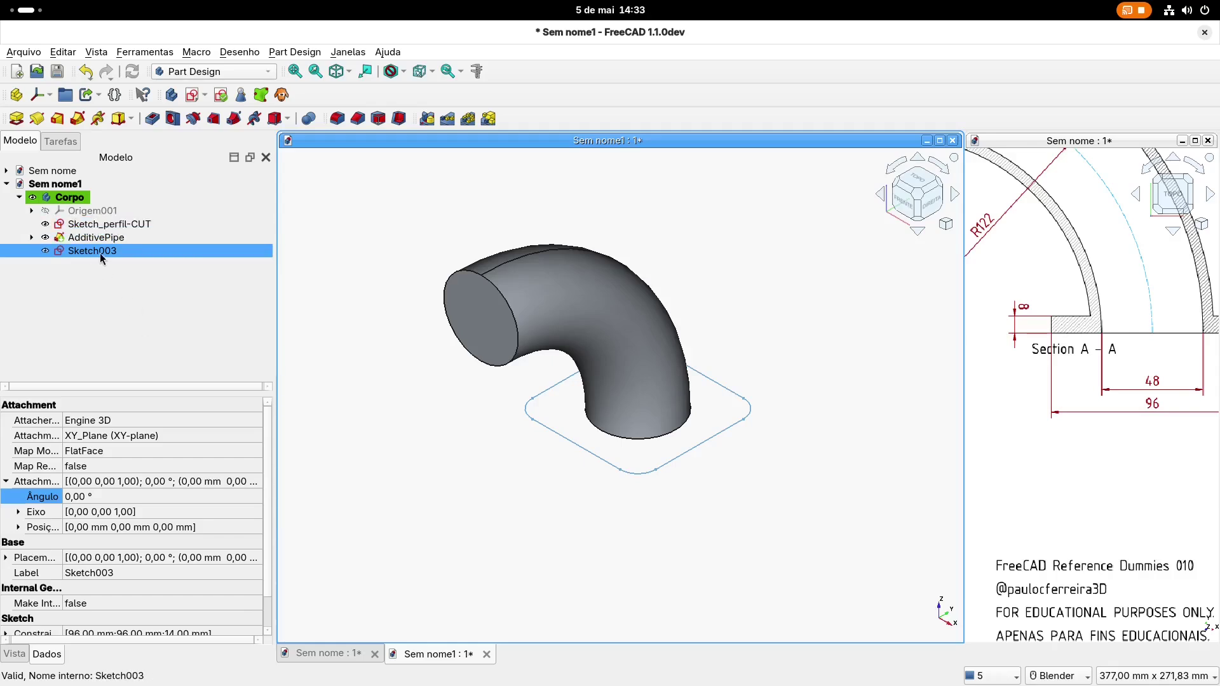
left_click(16, 119)
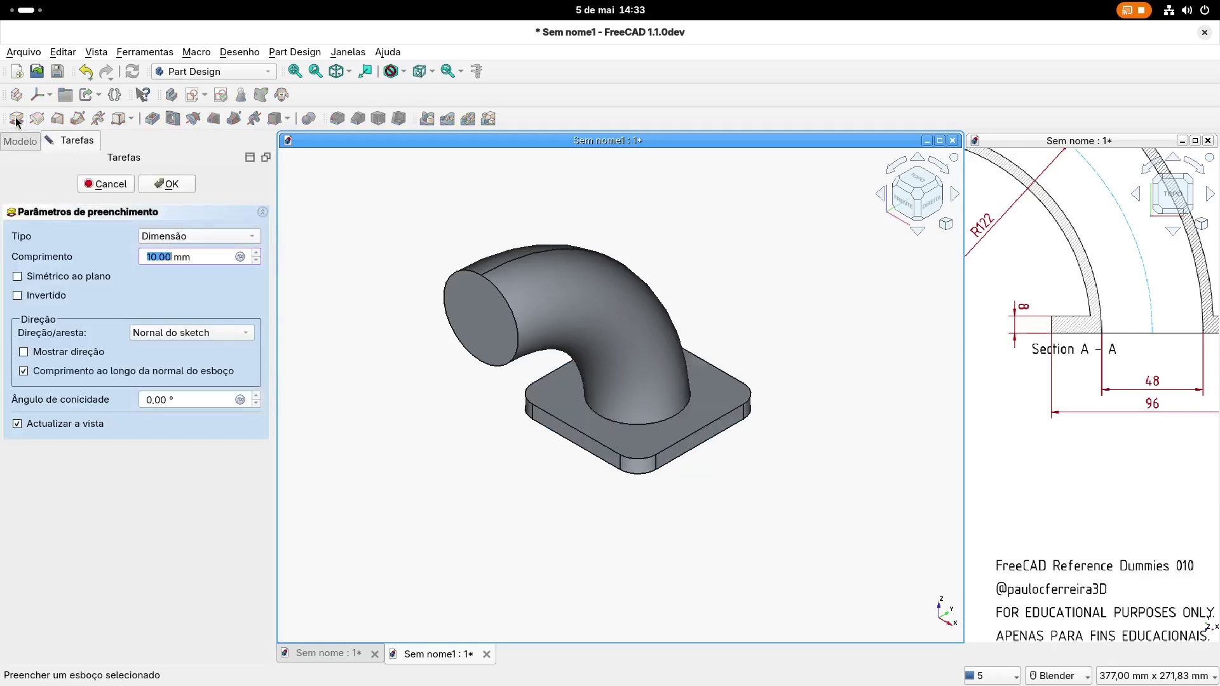
type("8,")
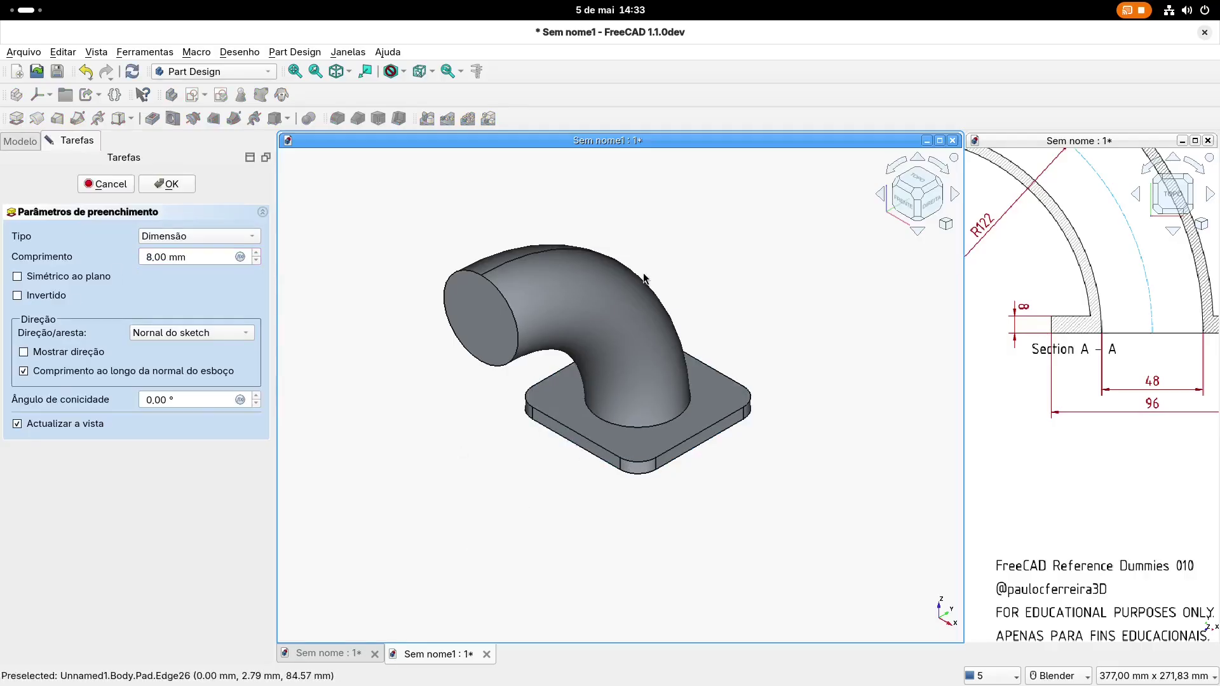
key("Return")
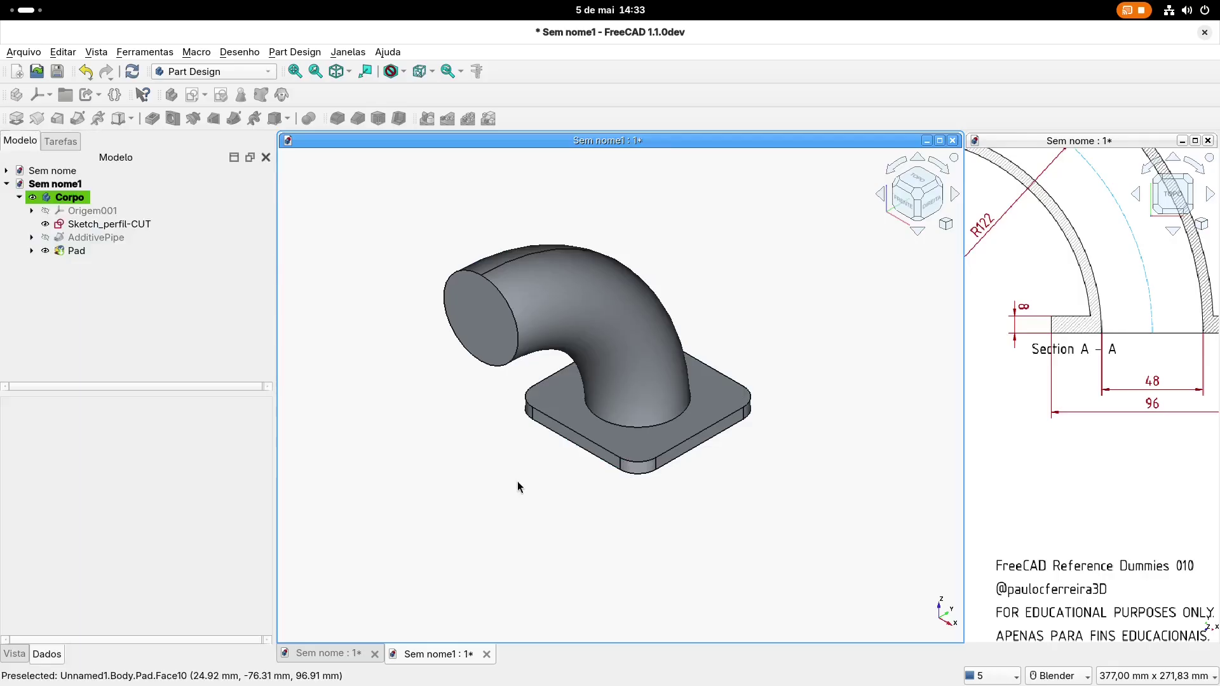
Start a sketch on the pipe's open circular end face and project its circular edge as external reference geometry
scroll(786, 386, "down", 2)
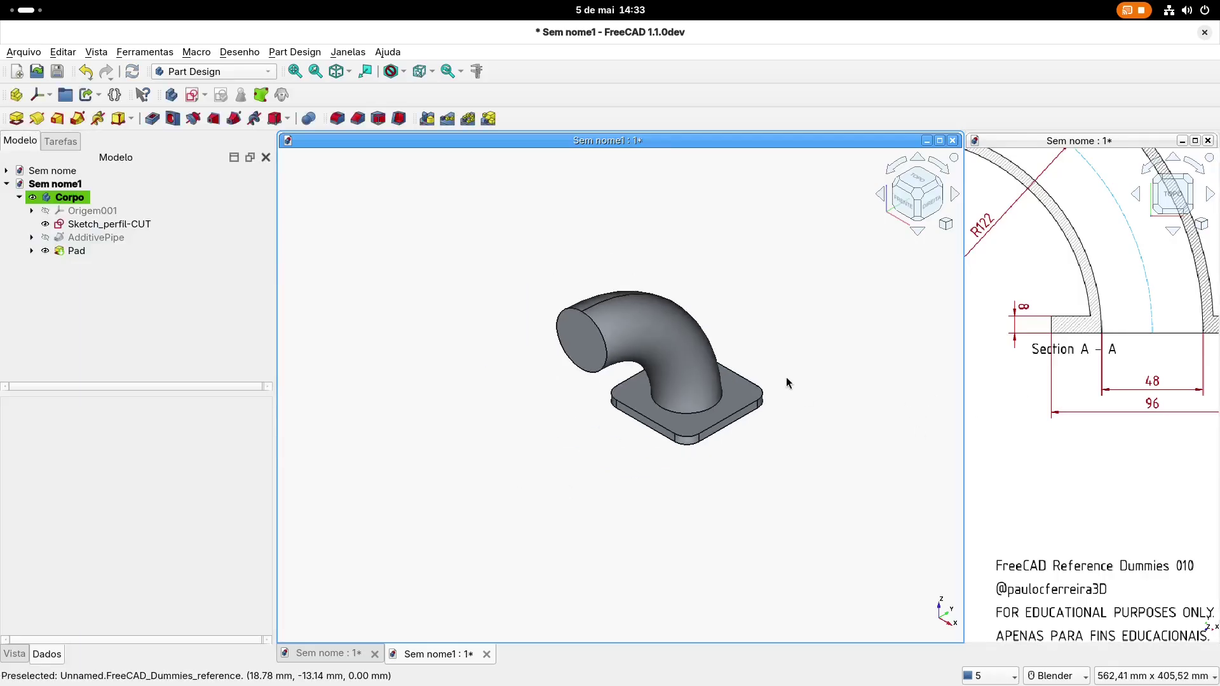
middle_click_drag(1116, 278, 1117, 449, "shift")
middle_click_drag(1041, 313, 1142, 342, "shift")
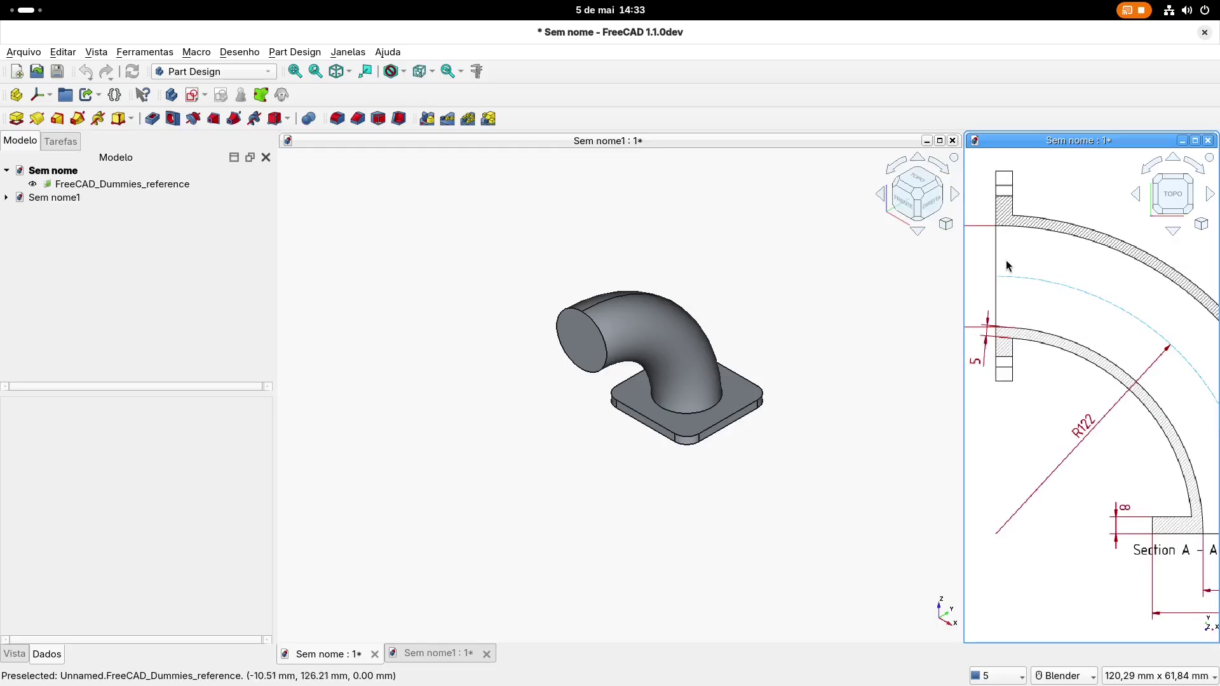
left_click(586, 348)
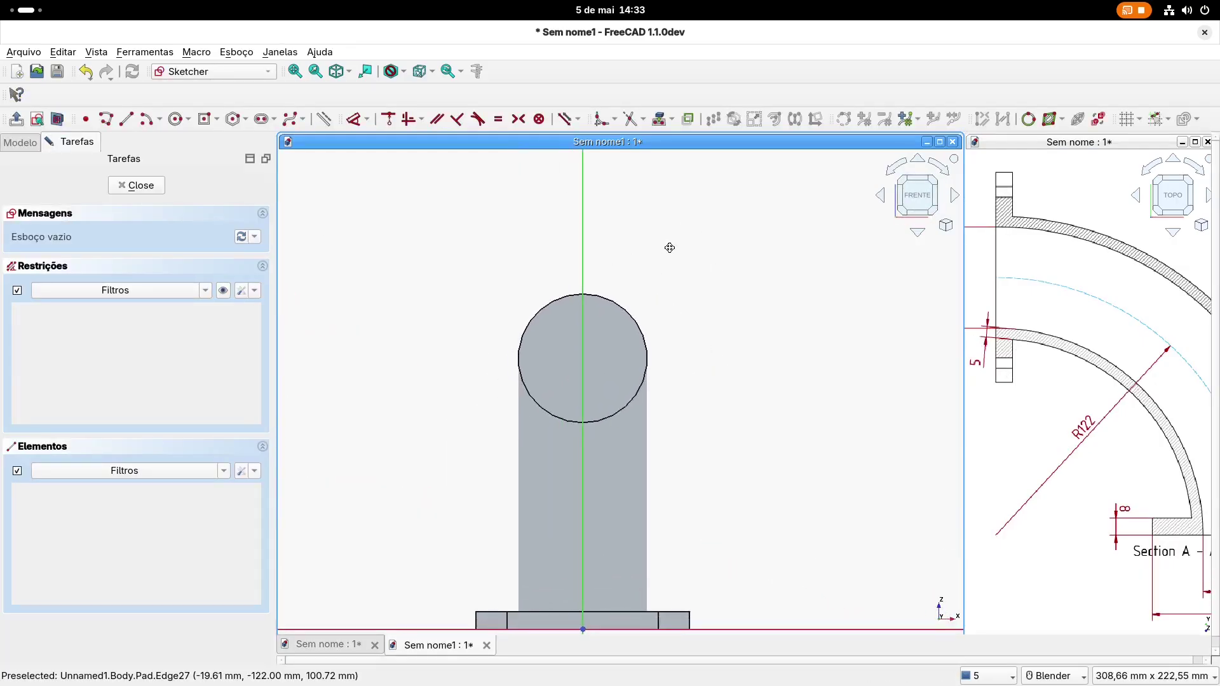
left_click(659, 119)
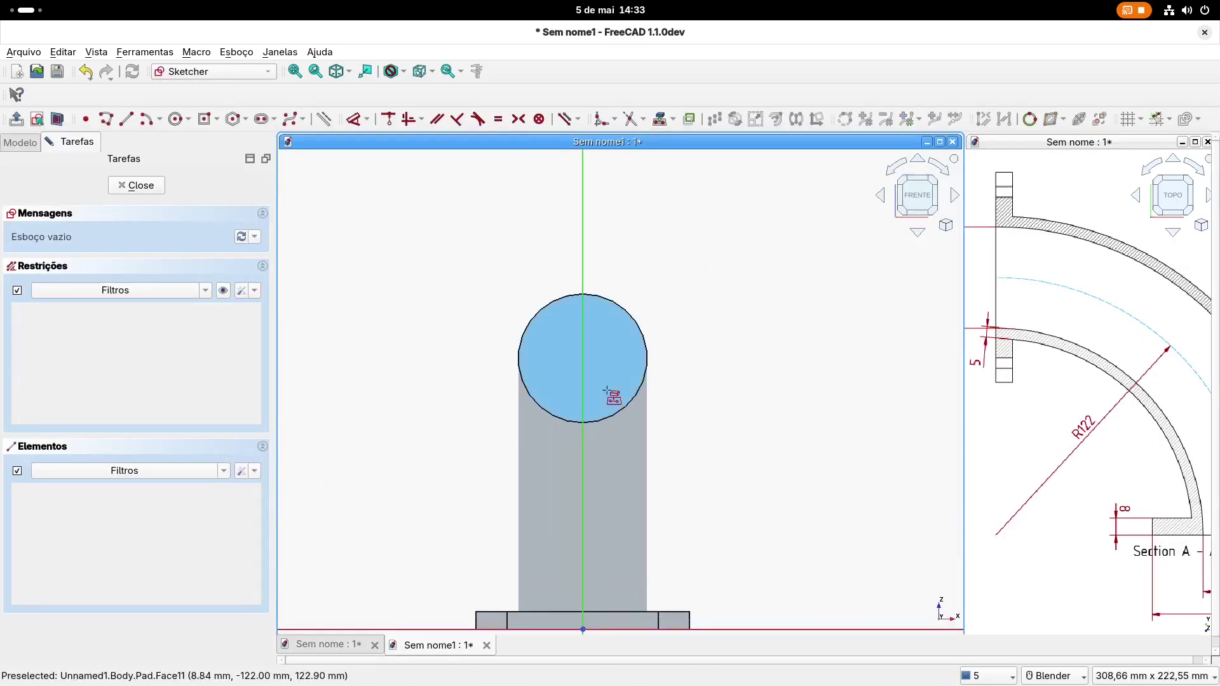
left_click(610, 423)
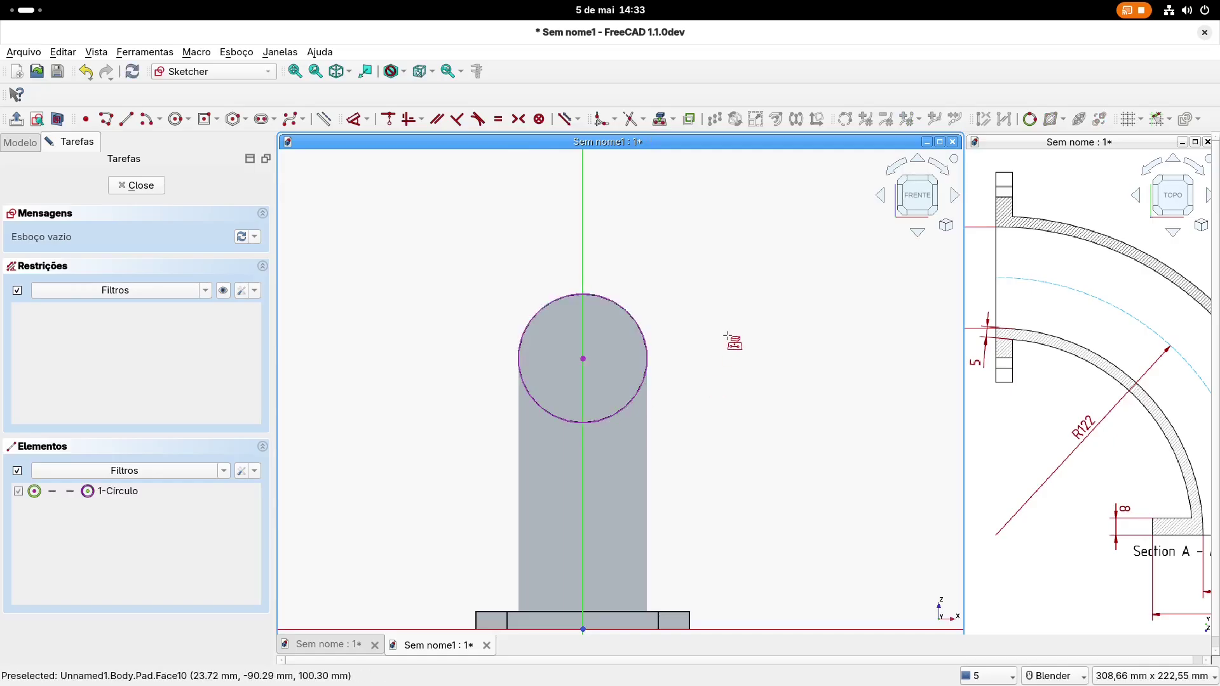
right_click(637, 418)
left_click(624, 413)
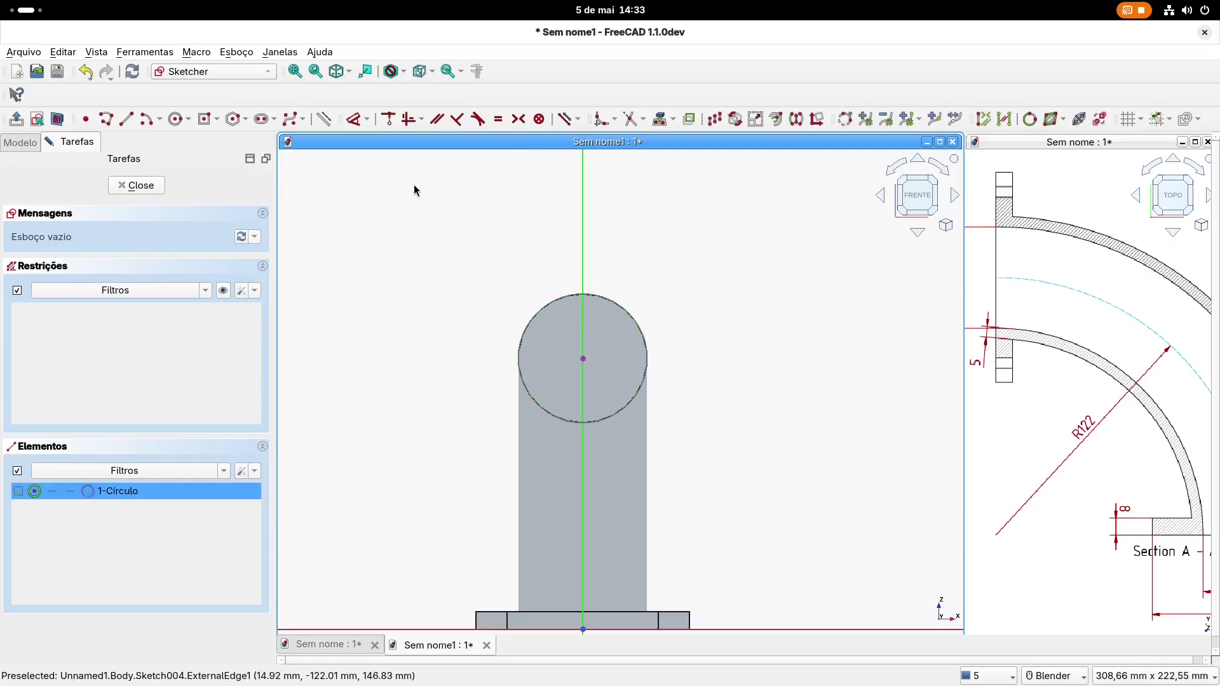
left_click(325, 119)
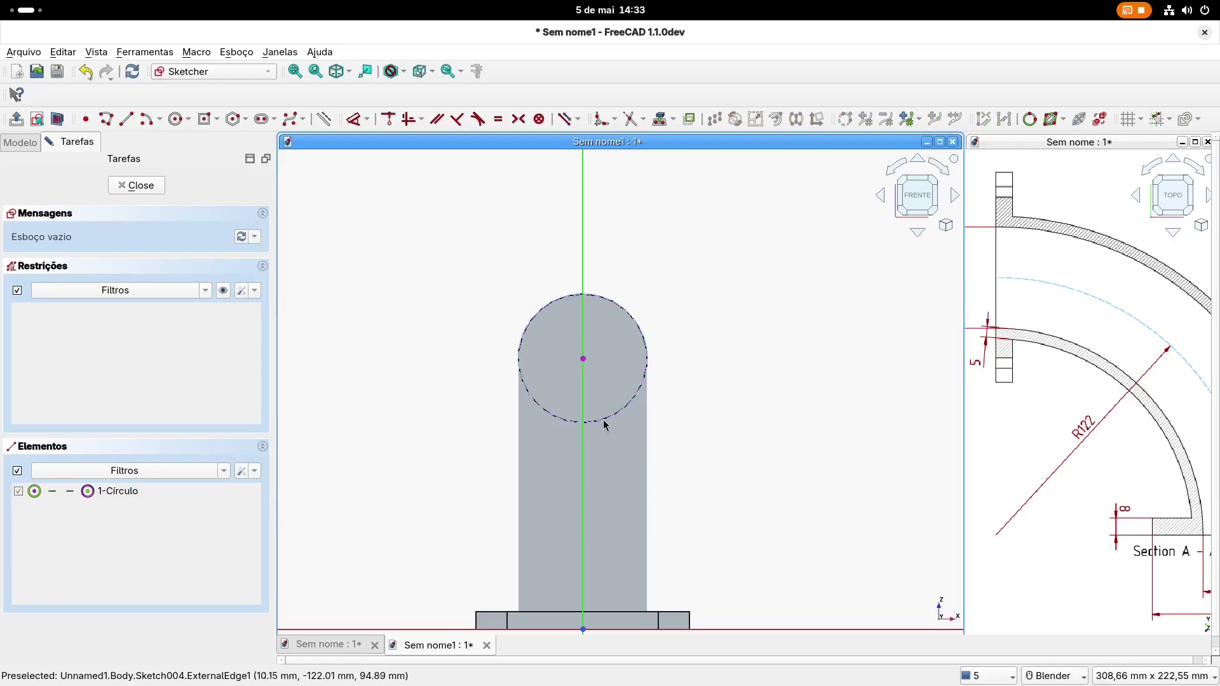
Check the round flange in the reference drawing, draw a 100 mm diameter circle concentric with the pipe's end, and close the sketch
left_click(1068, 413)
scroll(1042, 368, "down", 6)
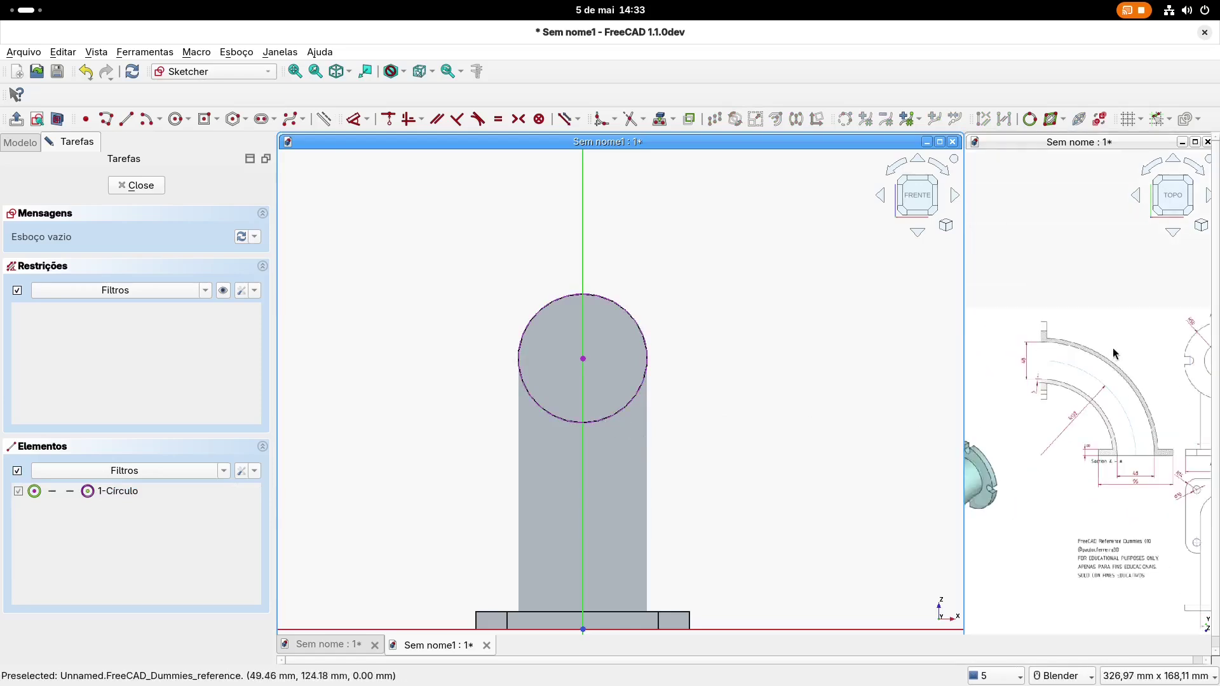
scroll(1115, 326, "up", 5)
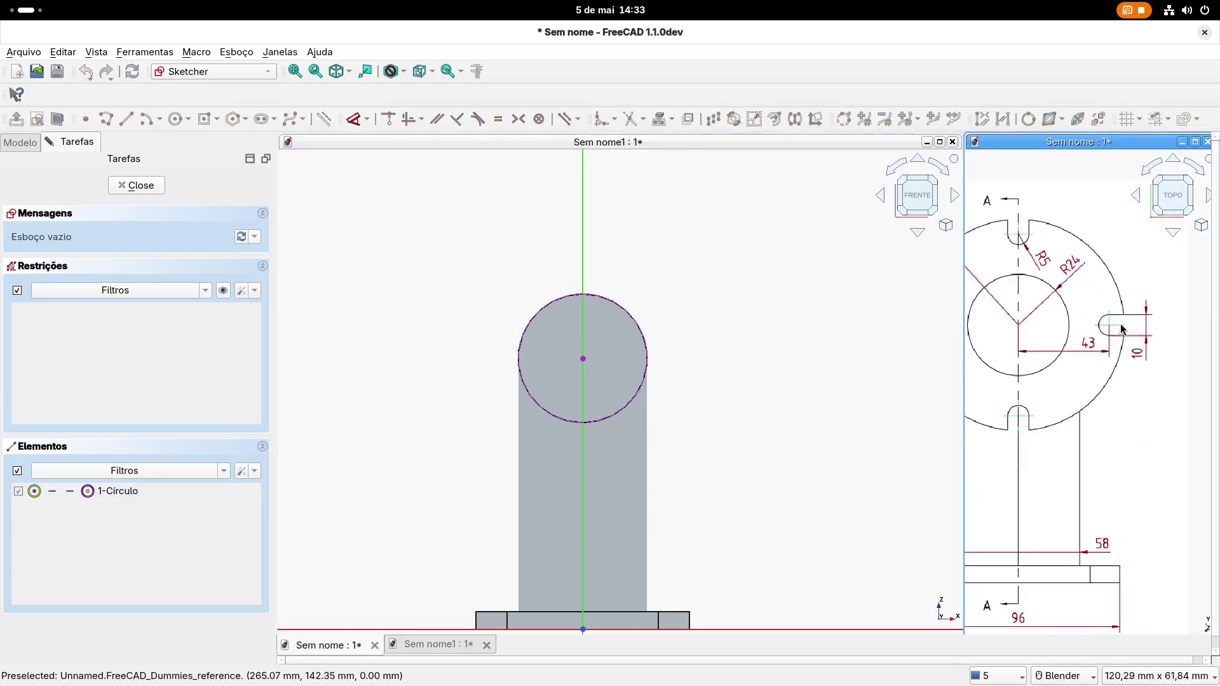
middle_click_drag(1055, 323, 1111, 371, "shift")
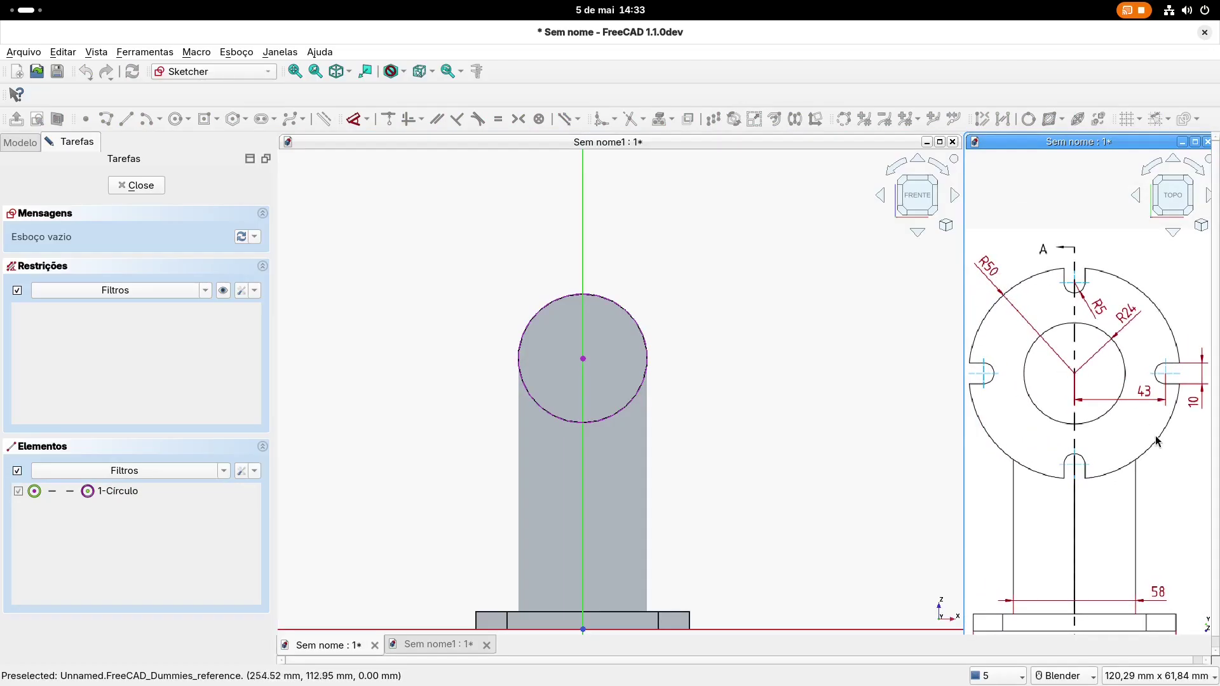
left_click(441, 247)
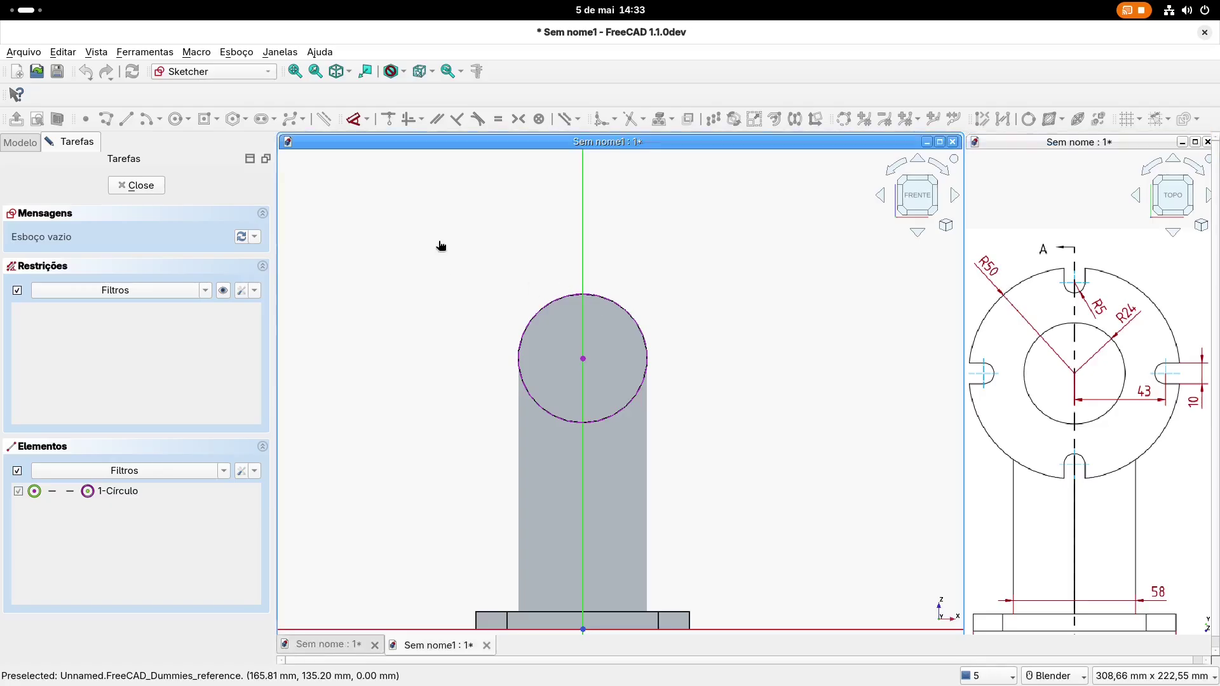
left_click(183, 121)
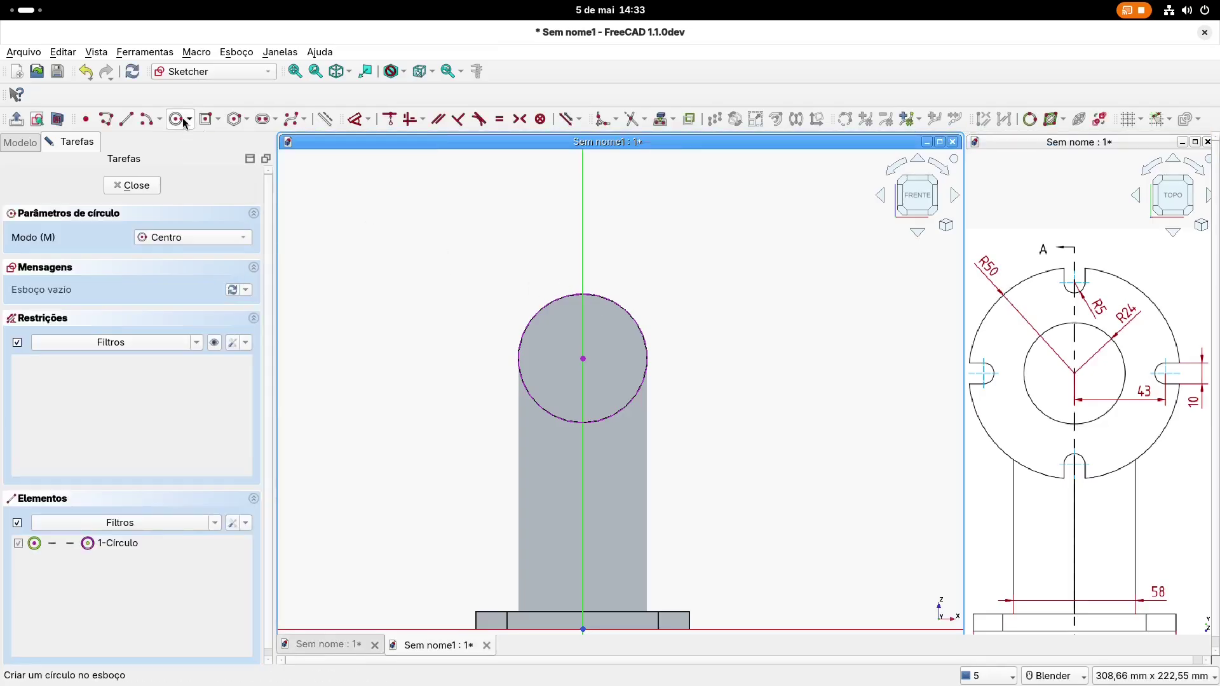
left_click(582, 359)
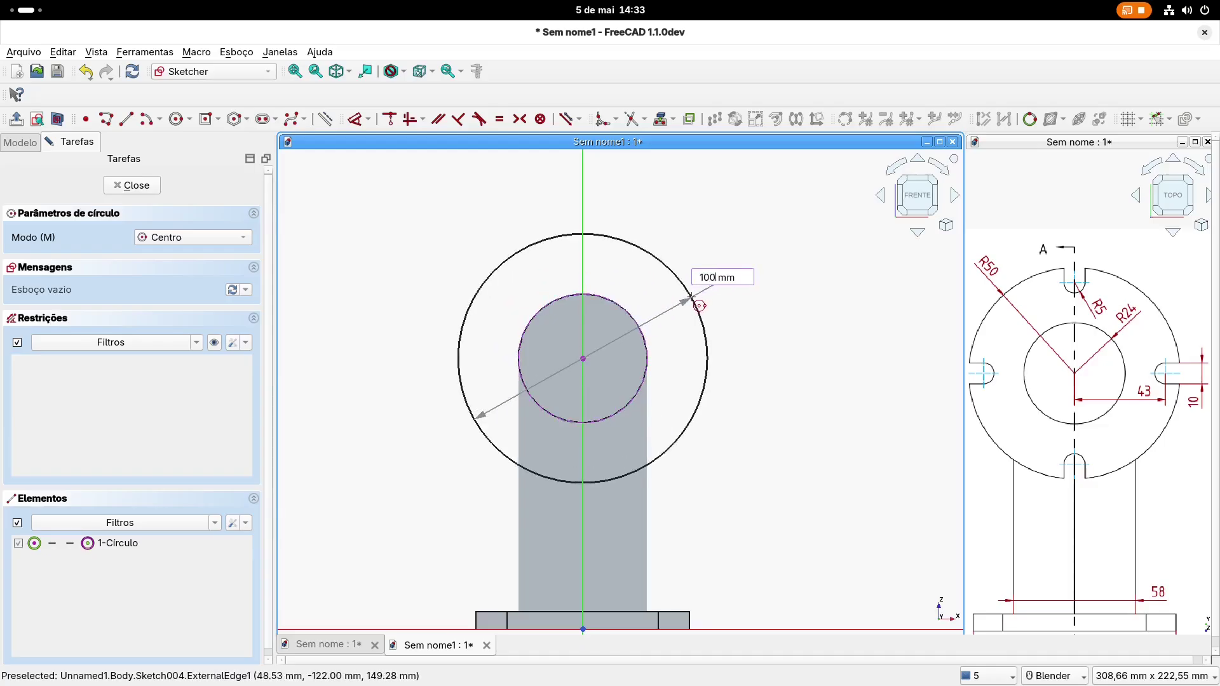
key("Return")
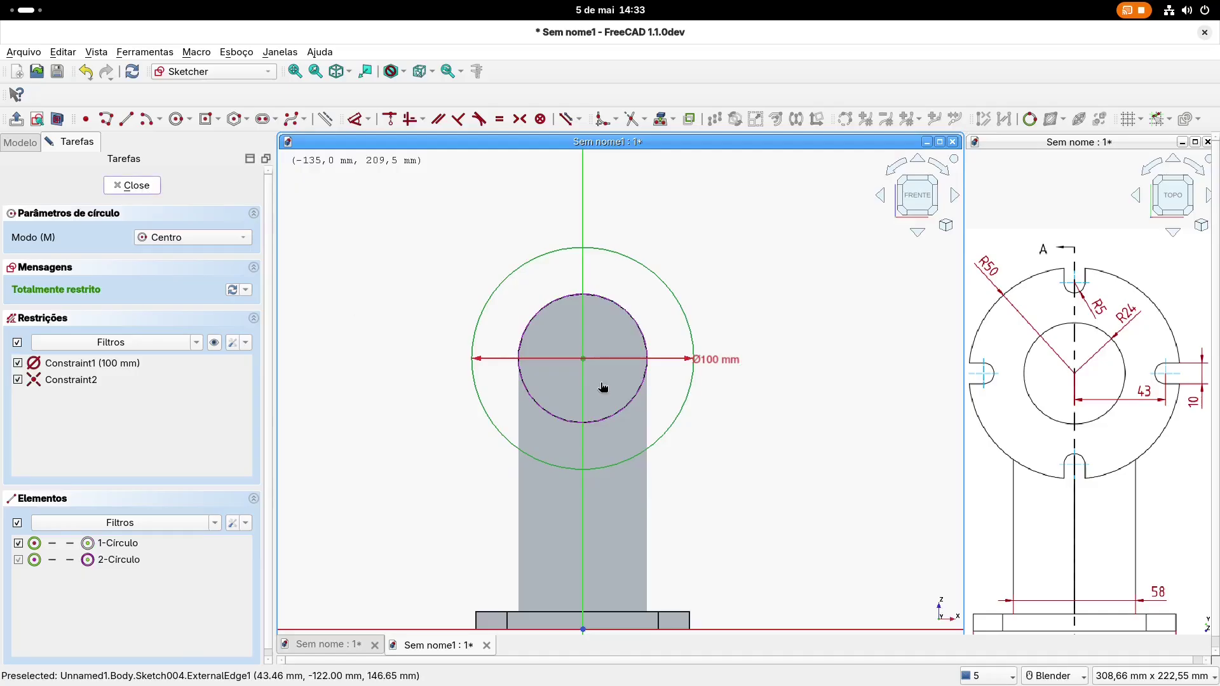
key("Escape")
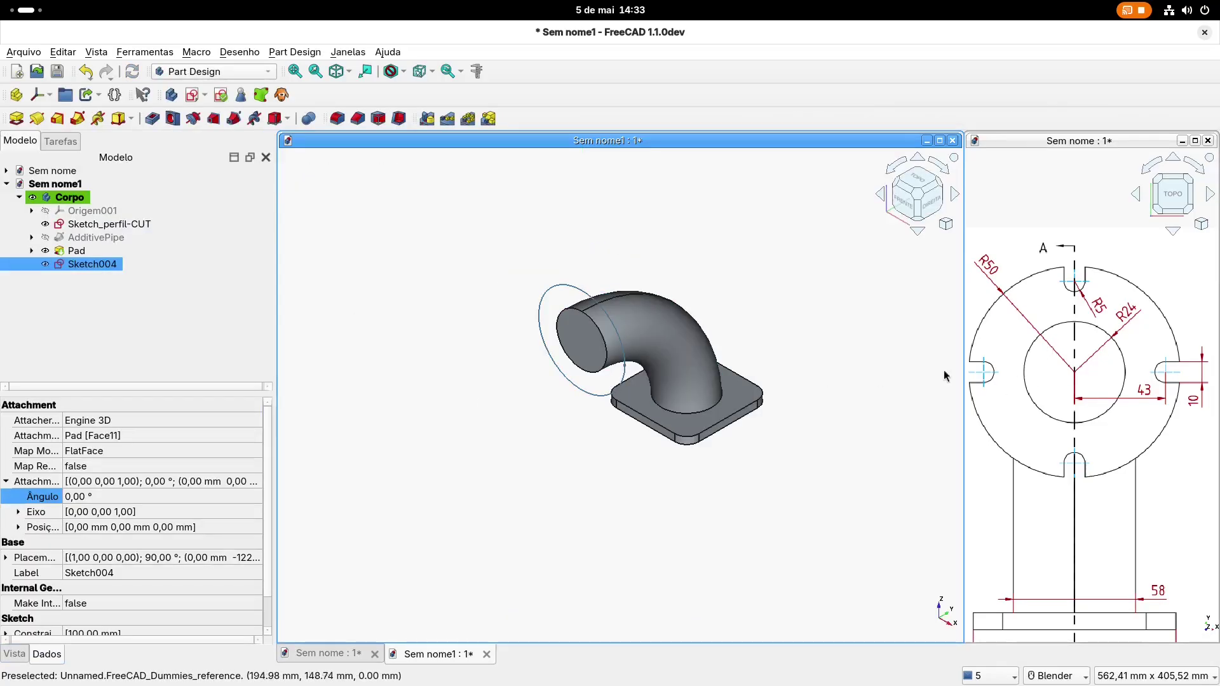
Pad the round flange sketch 8 mm with the direction reversed, so it extends back over the pipe
left_click(935, 209)
scroll(1061, 389, "down", 3)
scroll(1061, 390, "down", 2)
mouse_move(1034, 388)
middle_mouse_down("shift")
mouse_move(1117, 367)
mouse_move(1080, 378)
middle_mouse_up("shift")
scroll(1081, 439, "up", 3)
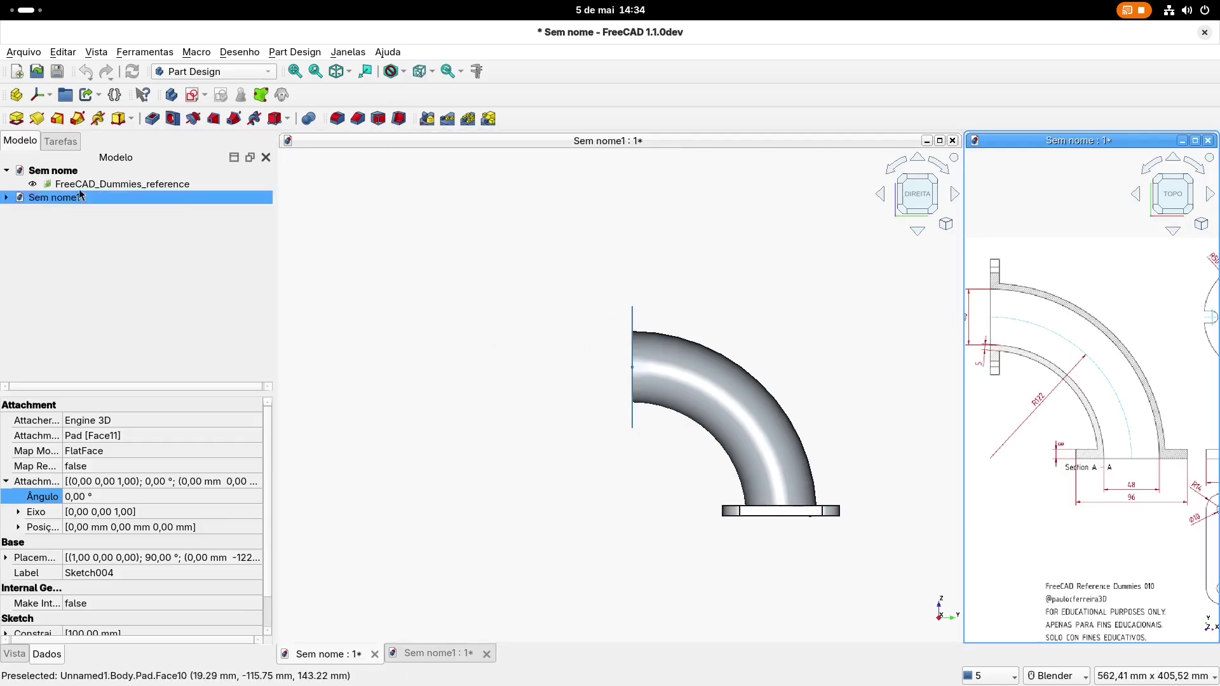
left_click(604, 366)
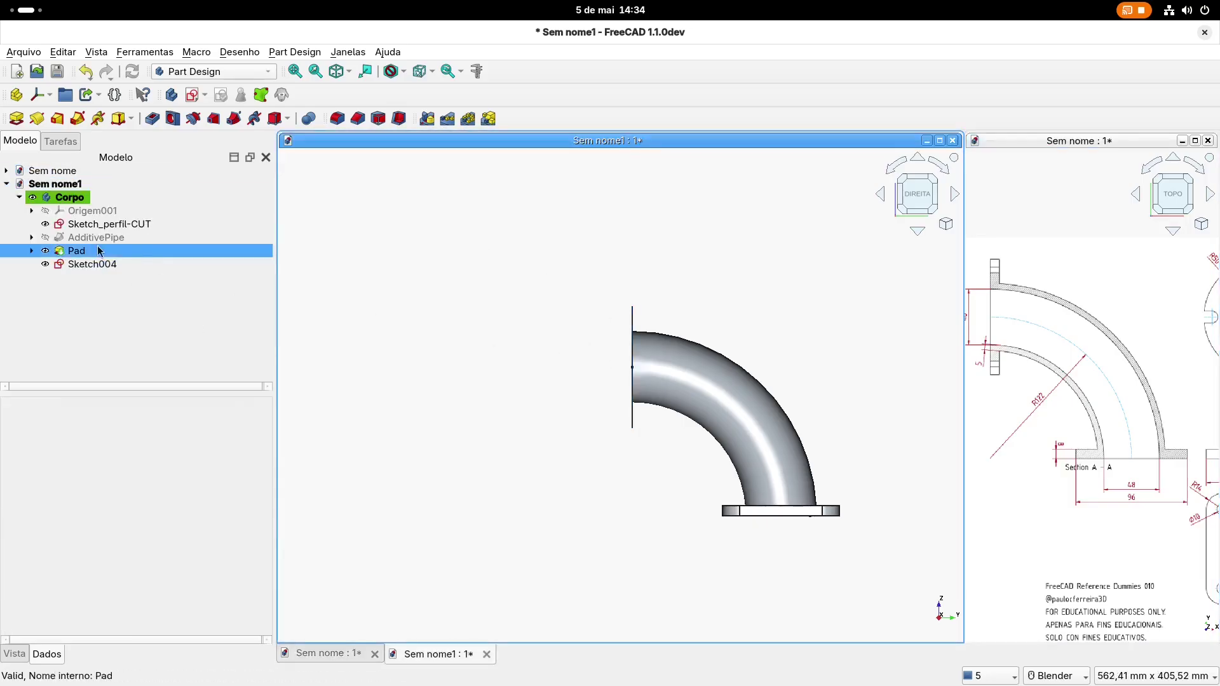
left_click(251, 264)
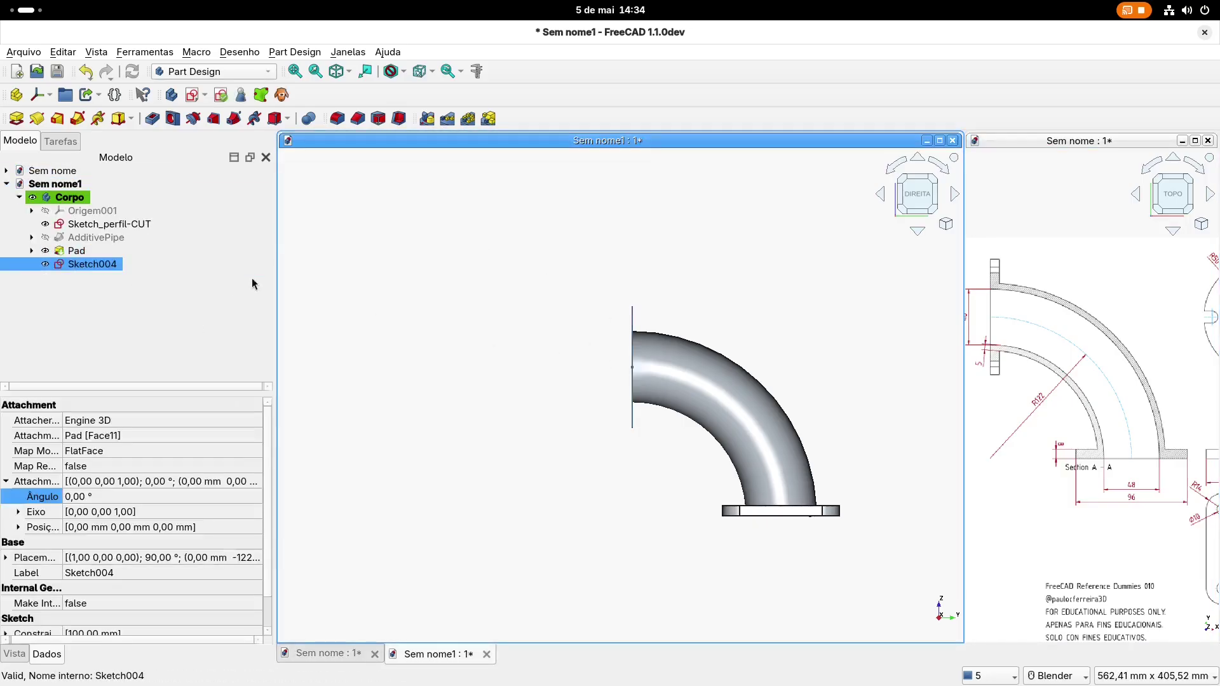
left_click(16, 119)
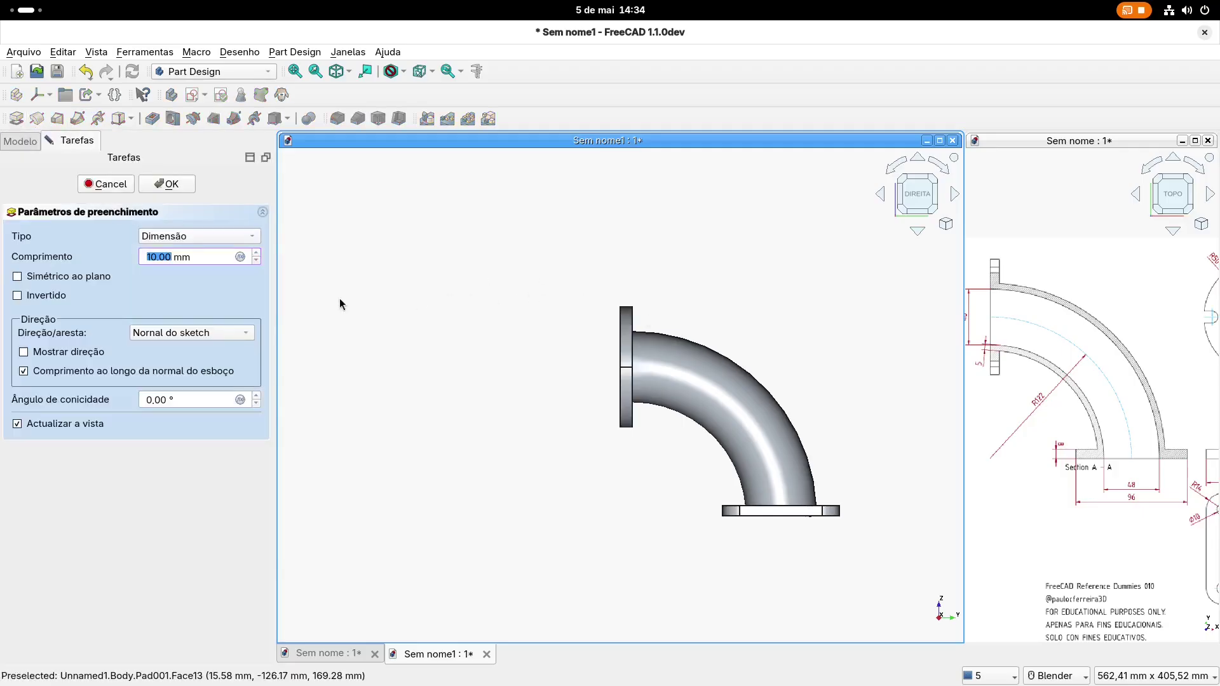
left_click(45, 296)
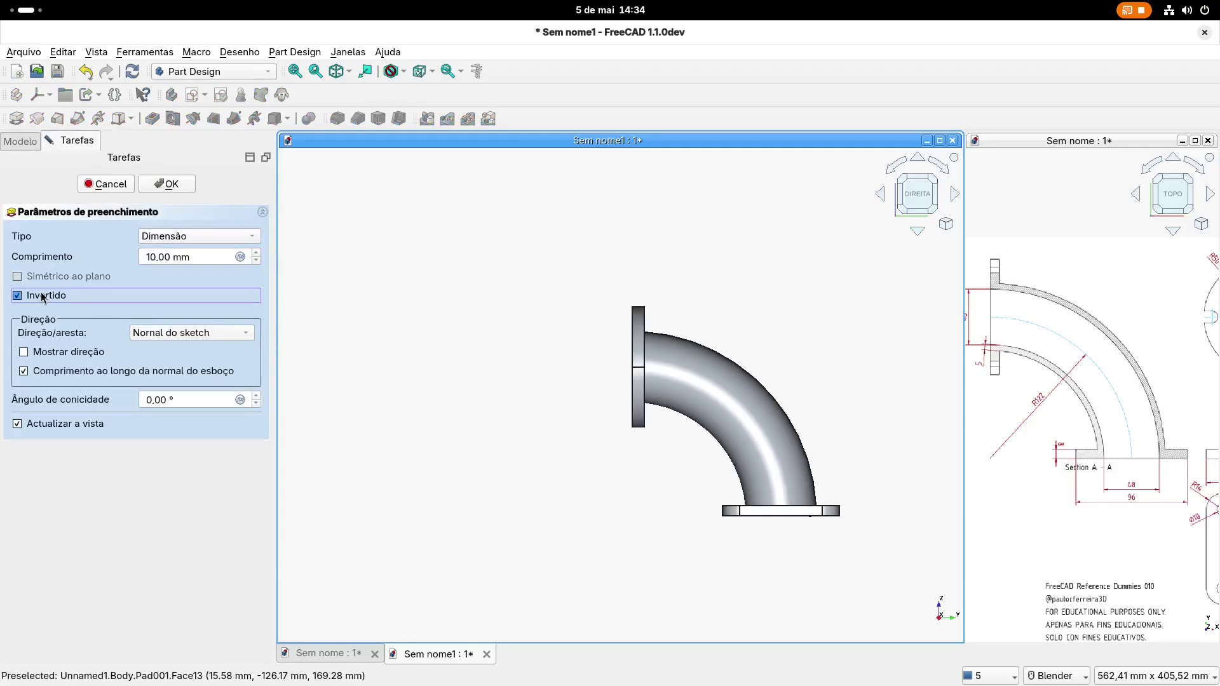
double_click(201, 256)
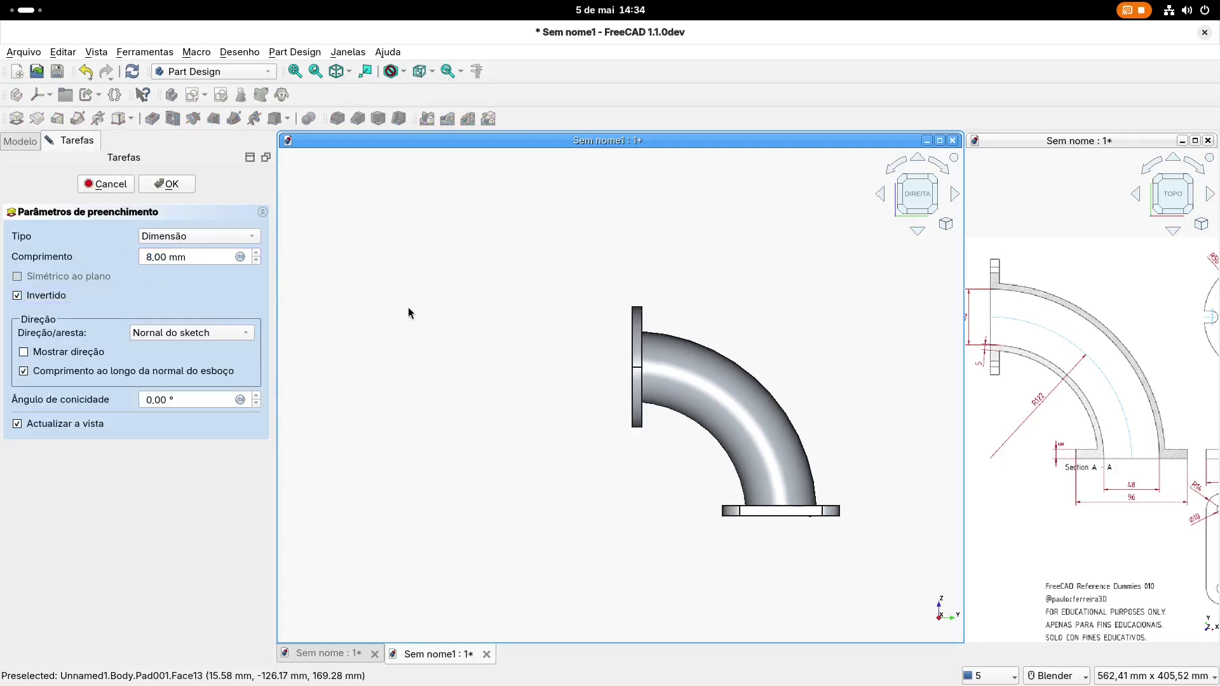
key("Return")
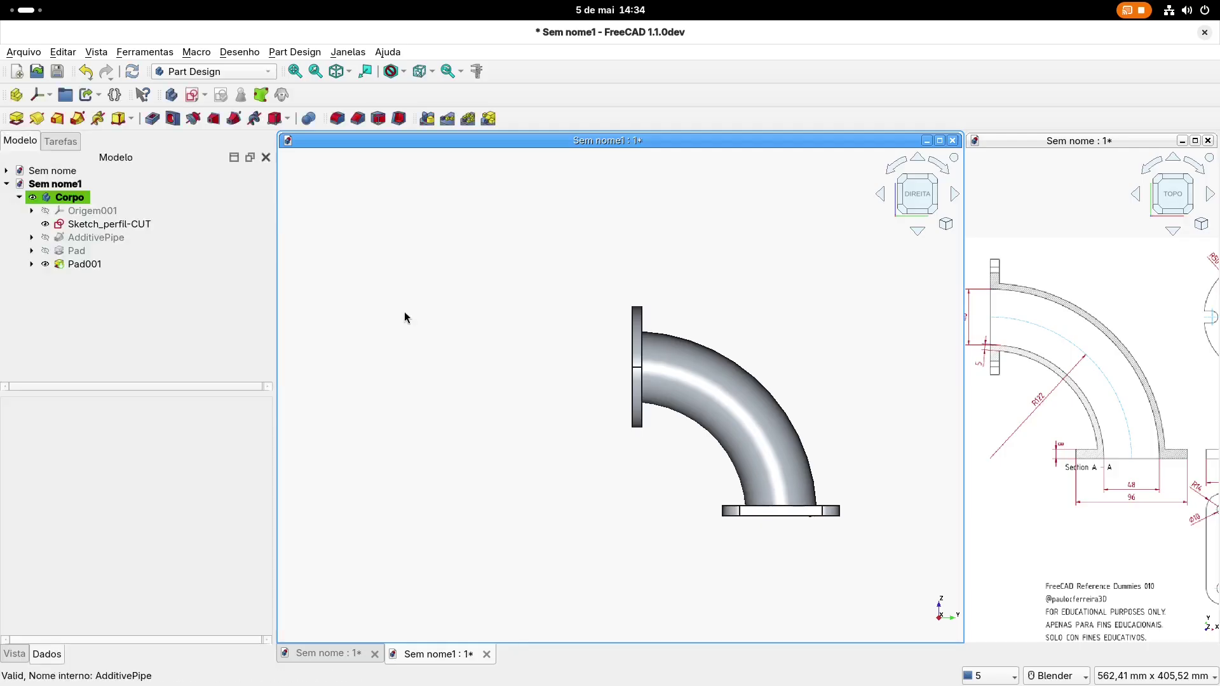
Examine the elbow with both flanges against the reference drawing, switching between the model and drawing documents
middle_click_drag(454, 338, 525, 370)
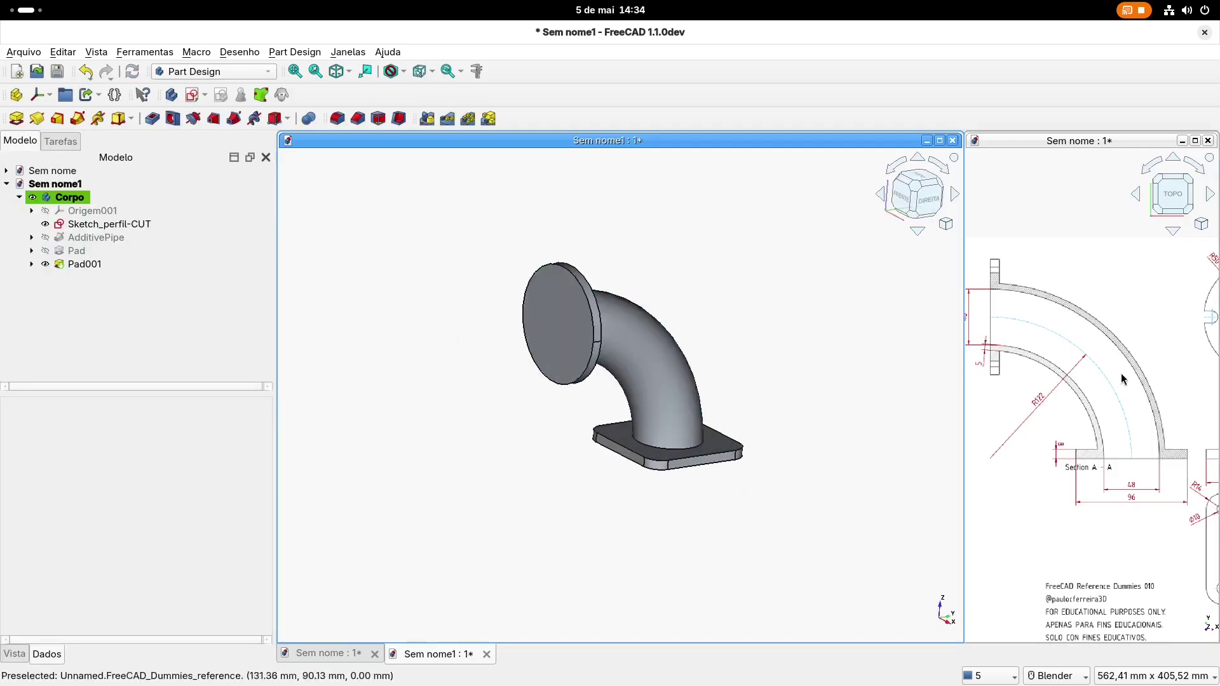
scroll(1115, 378, "down", 4)
mouse_move(1155, 393)
middle_mouse_down("shift")
mouse_move(1046, 333)
mouse_move(1121, 358)
middle_mouse_up("shift")
scroll(1036, 325, "up", 5)
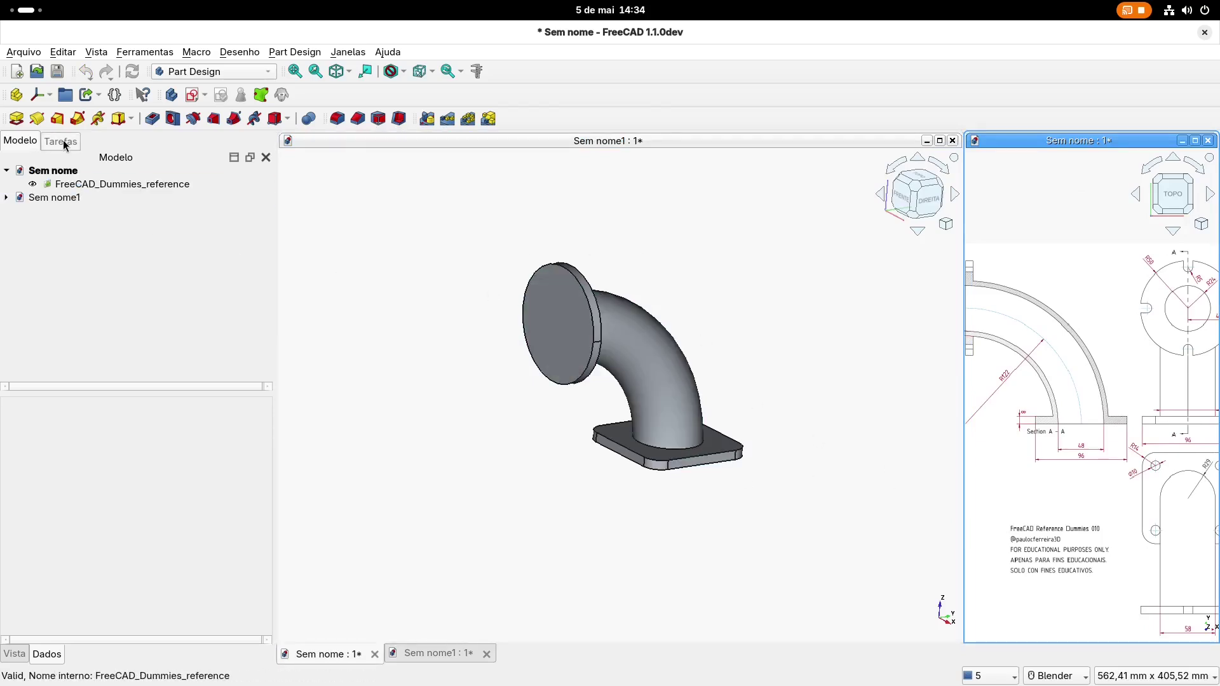
left_click(455, 266)
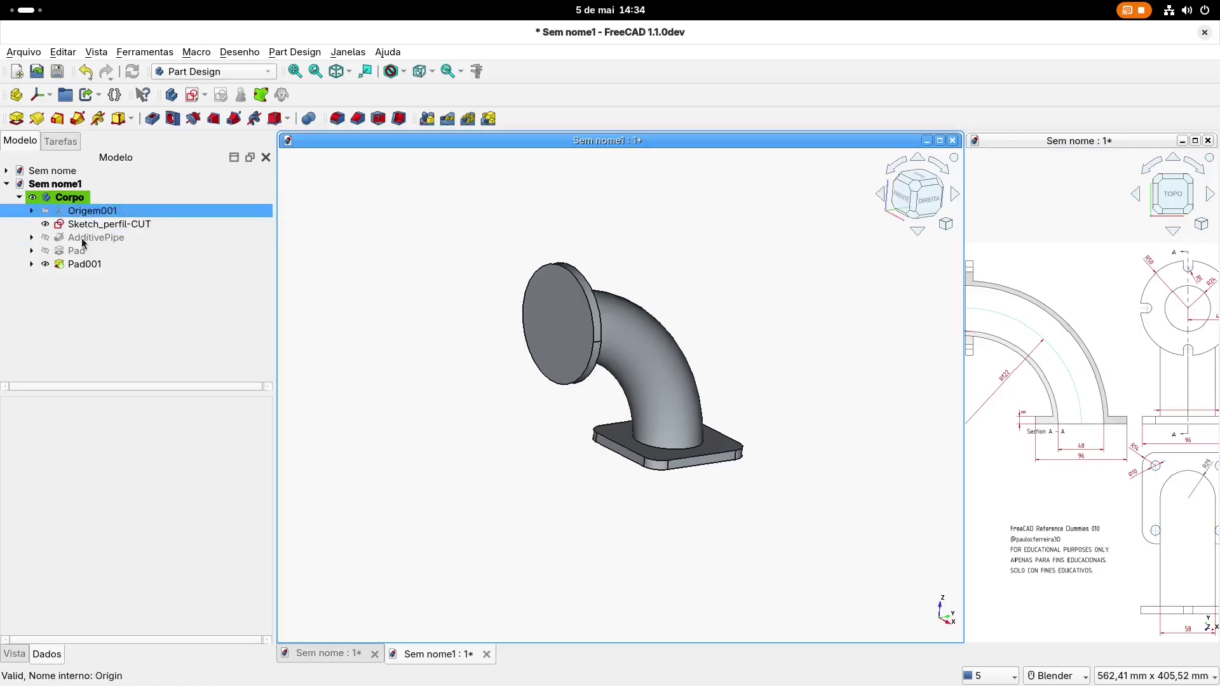
left_click(1077, 226)
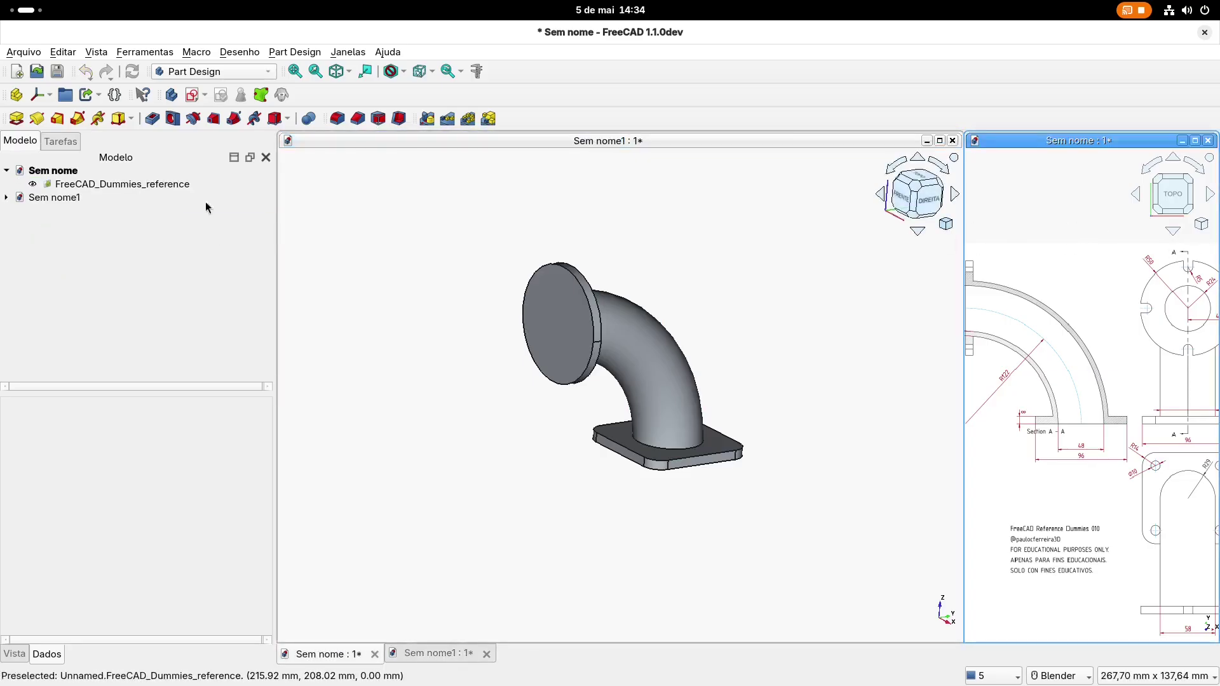
left_click(53, 184)
left_click(1011, 207)
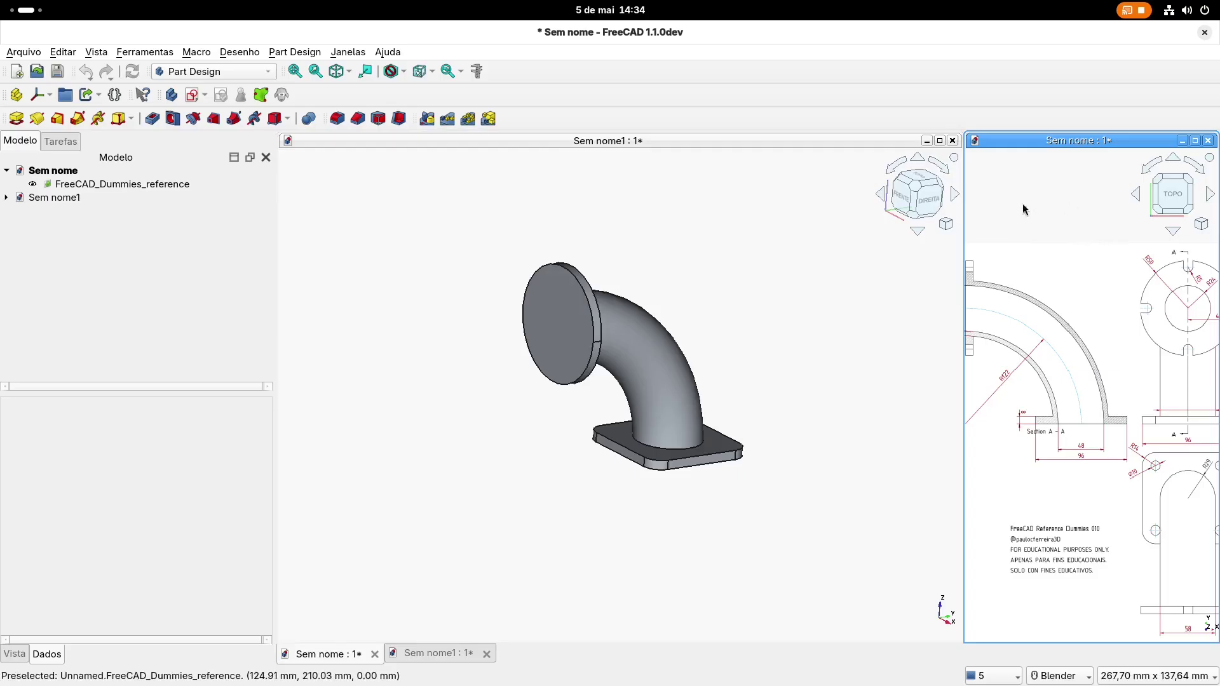
left_click(98, 188)
Save the elbow model document as FreeCAD_Dummies_010.FCStd in the CAD_3D folder, overwriting the existing file
left_click(786, 283)
left_click(627, 219)
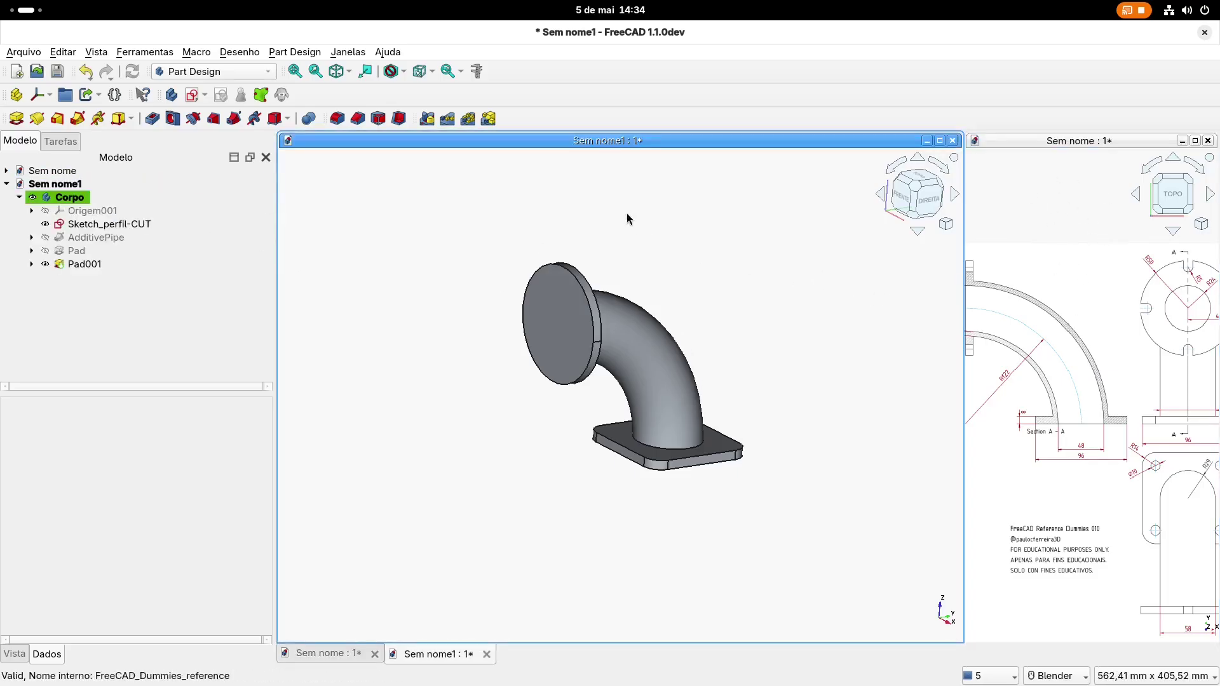
left_click(72, 211)
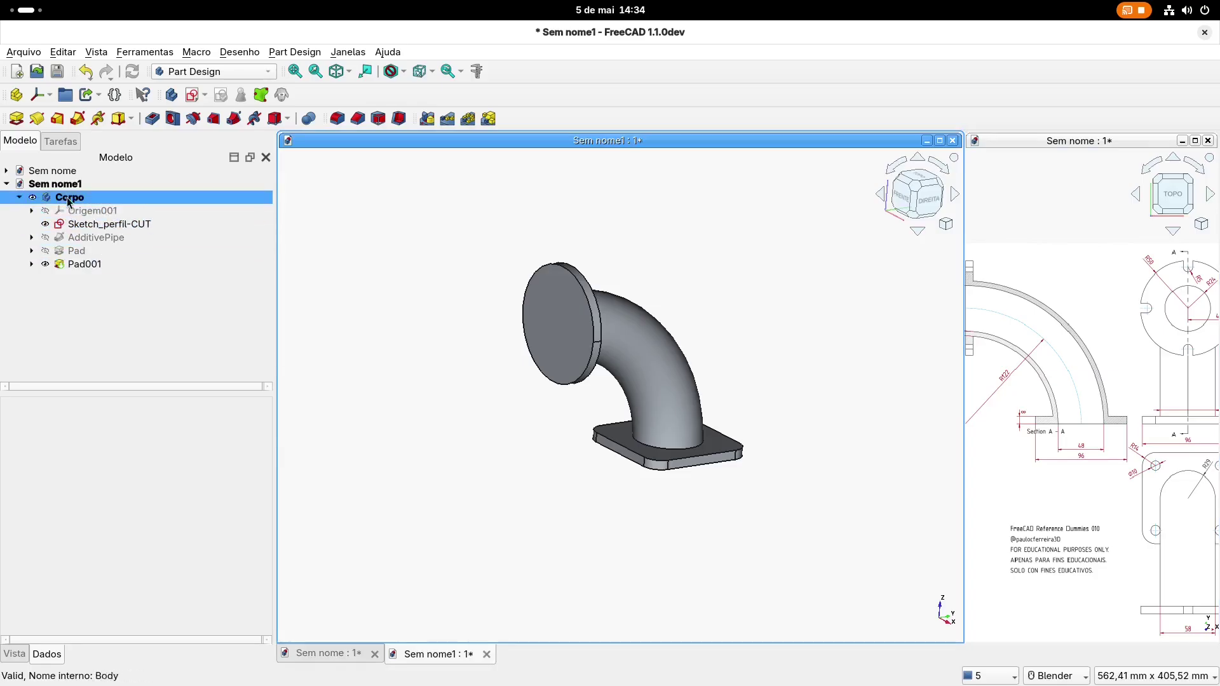
middle_click_drag(432, 247, 426, 265, "shift")
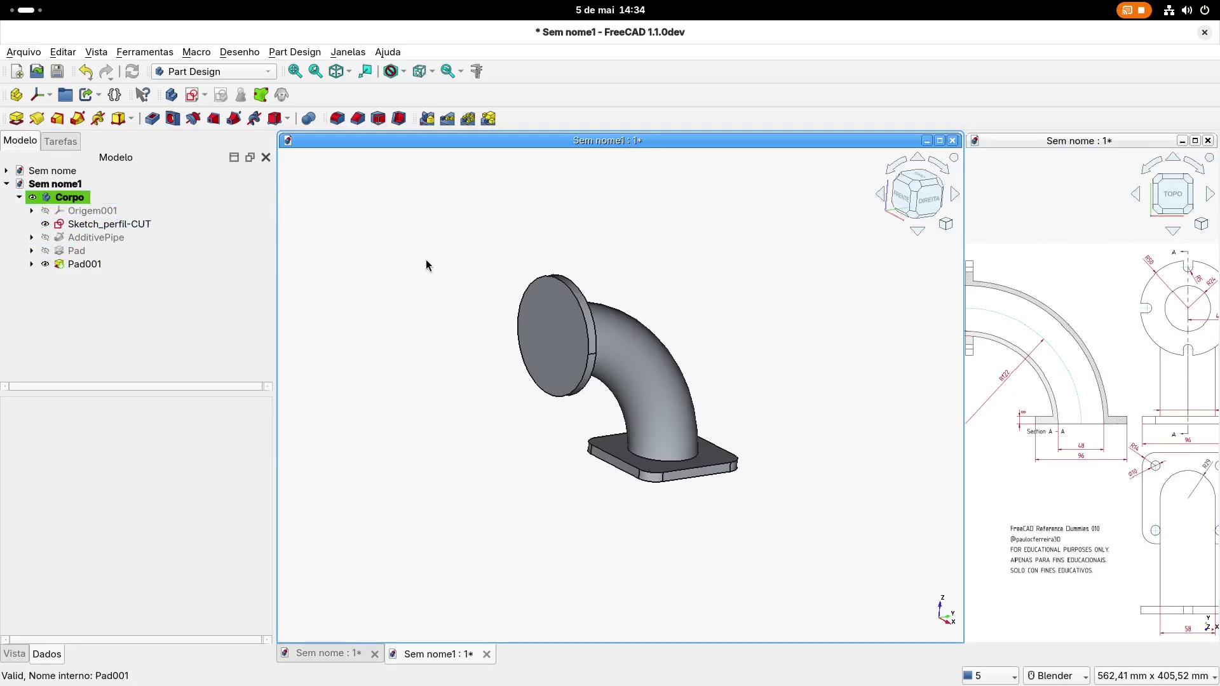
key("ctrl+shift+s")
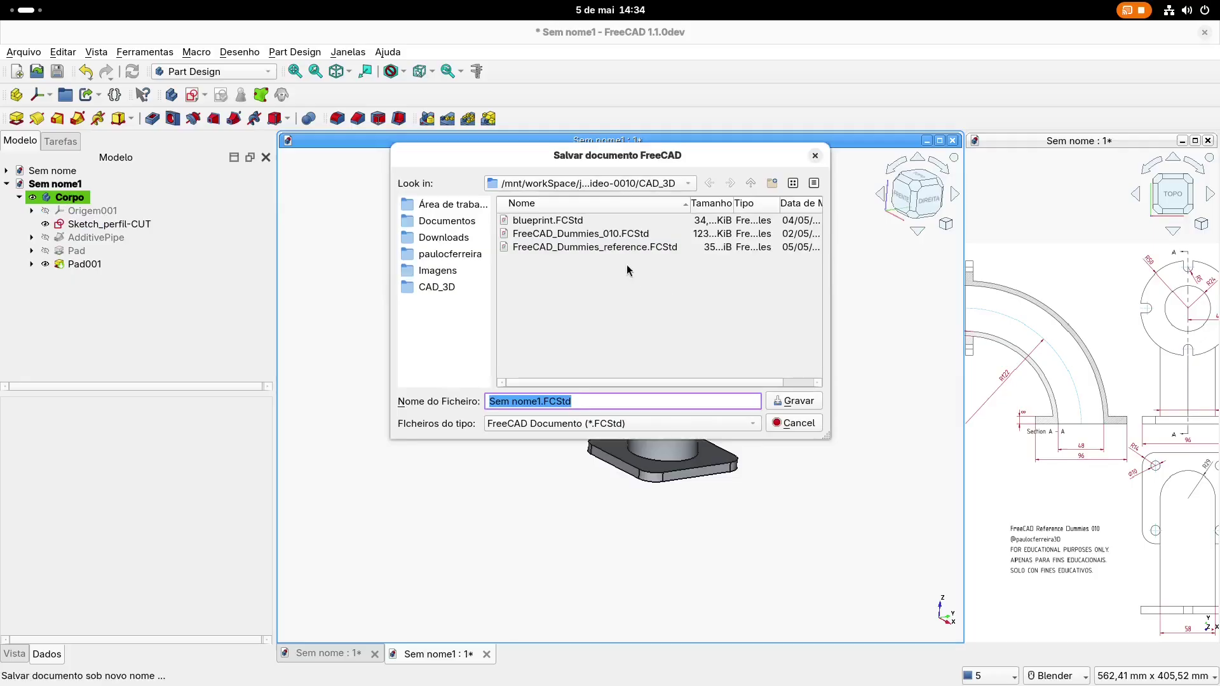
double_click(570, 233)
left_click(699, 287)
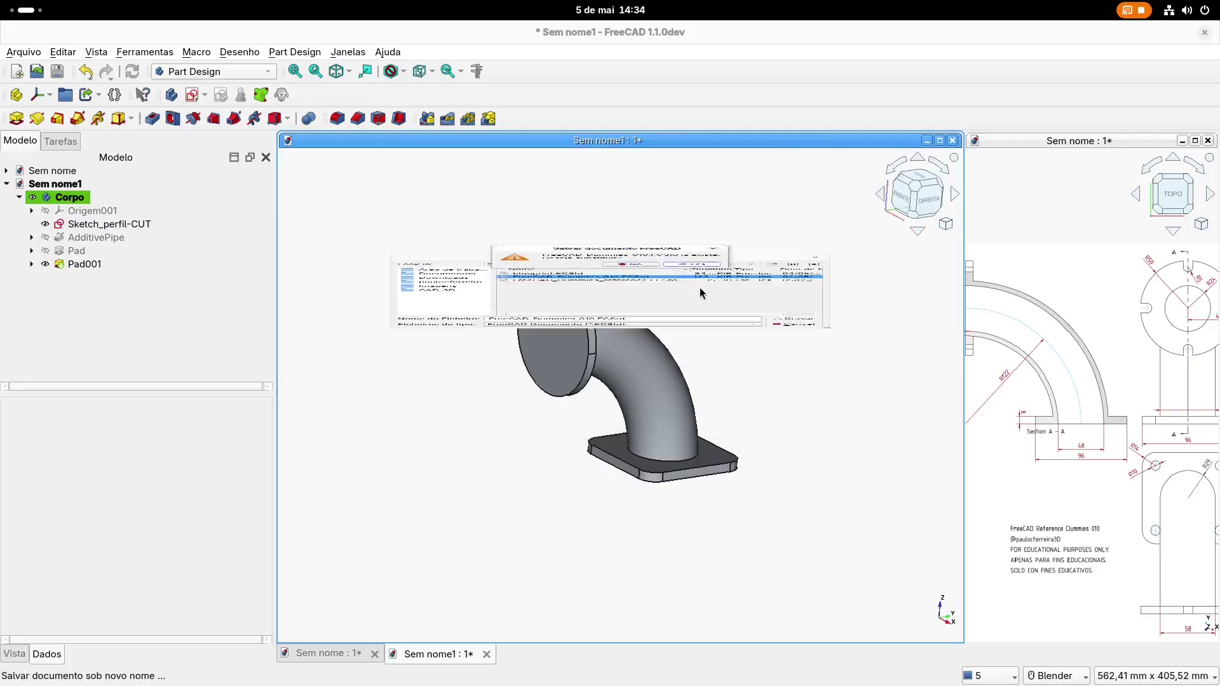
Save the reference drawing document as blueprint.FCStd, overwriting the existing file, and return to the elbow model
left_click(1073, 229)
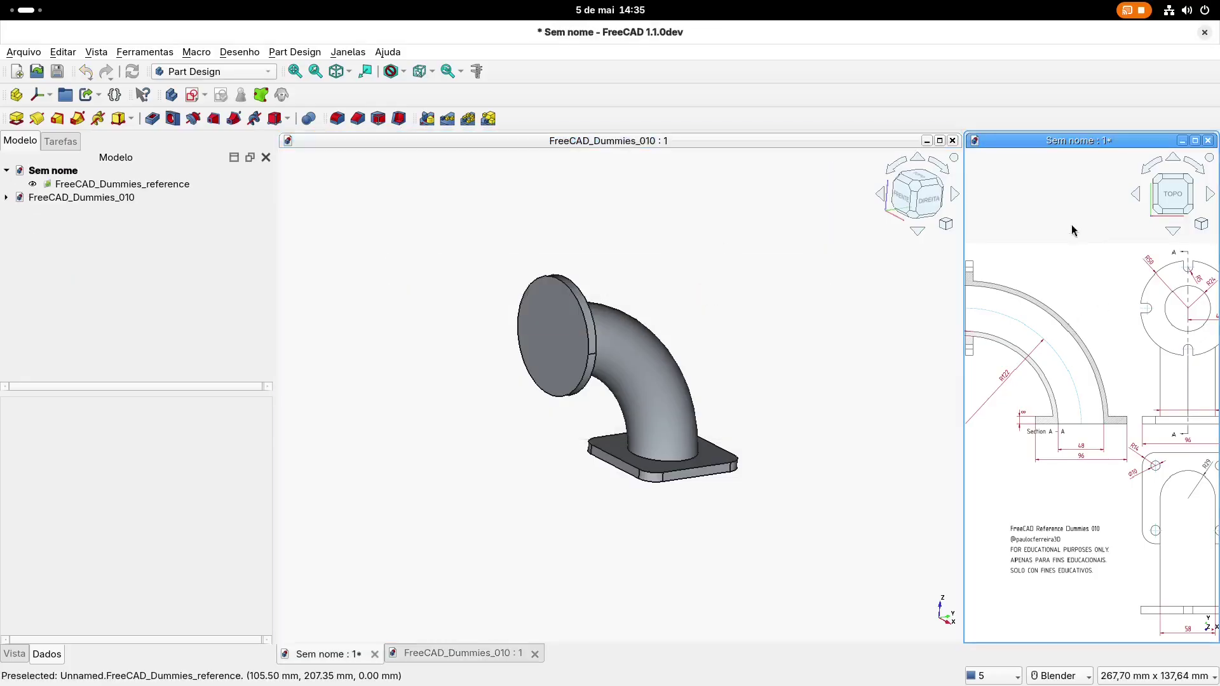
key("ctrl+shift+s")
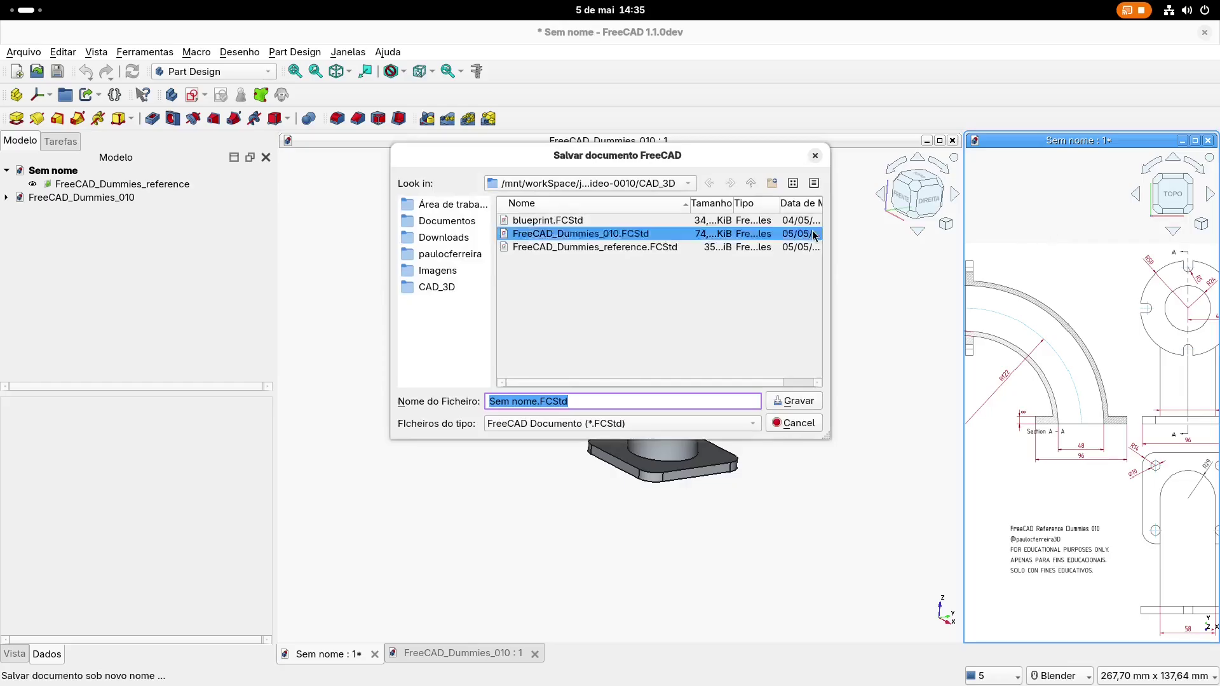
double_click(530, 221)
left_click(659, 286)
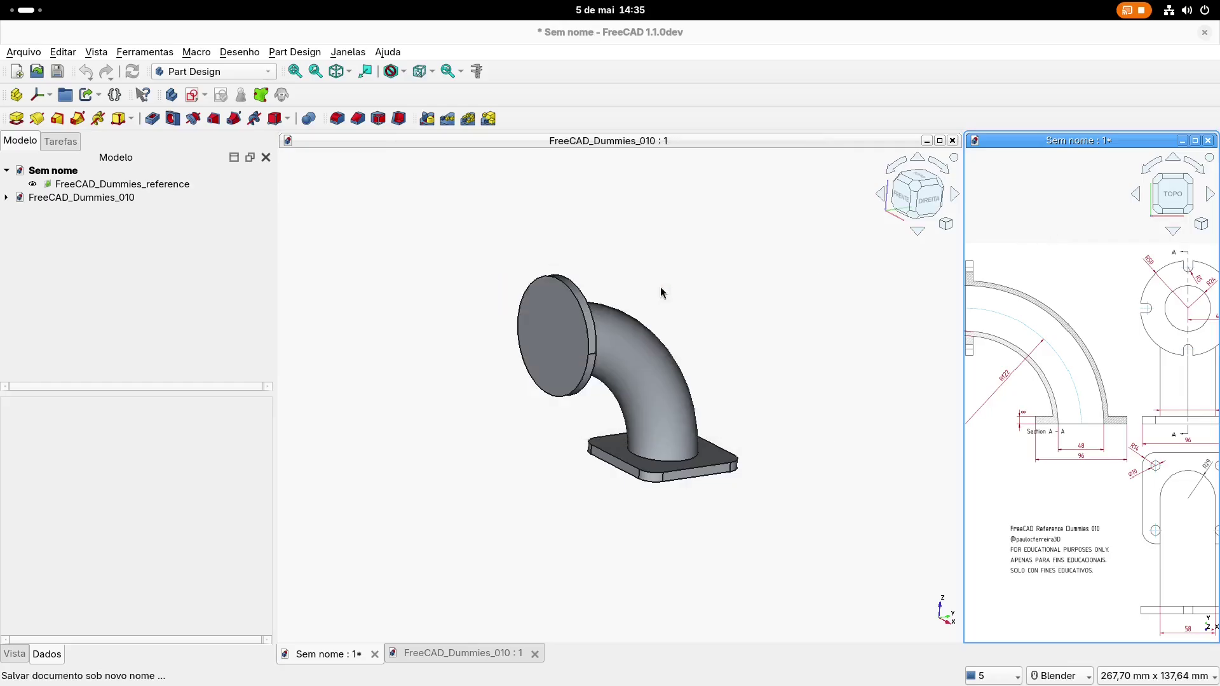
left_click(530, 238)
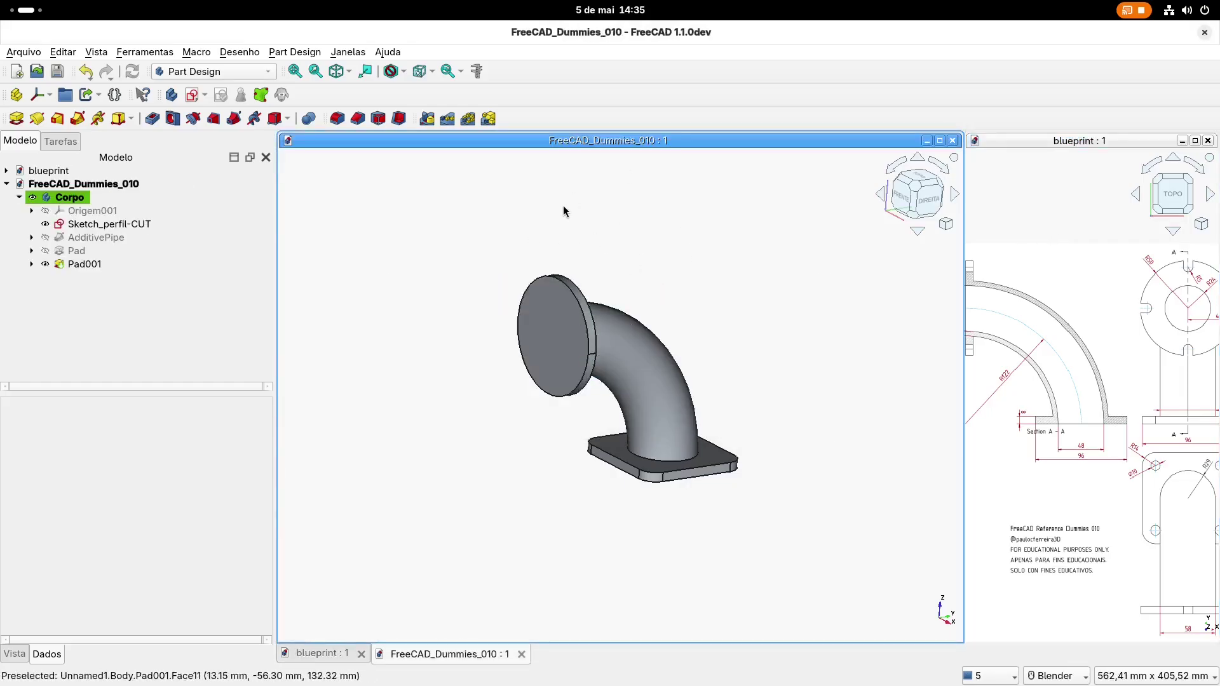
middle_click_drag(529, 239, 524, 227, "shift")
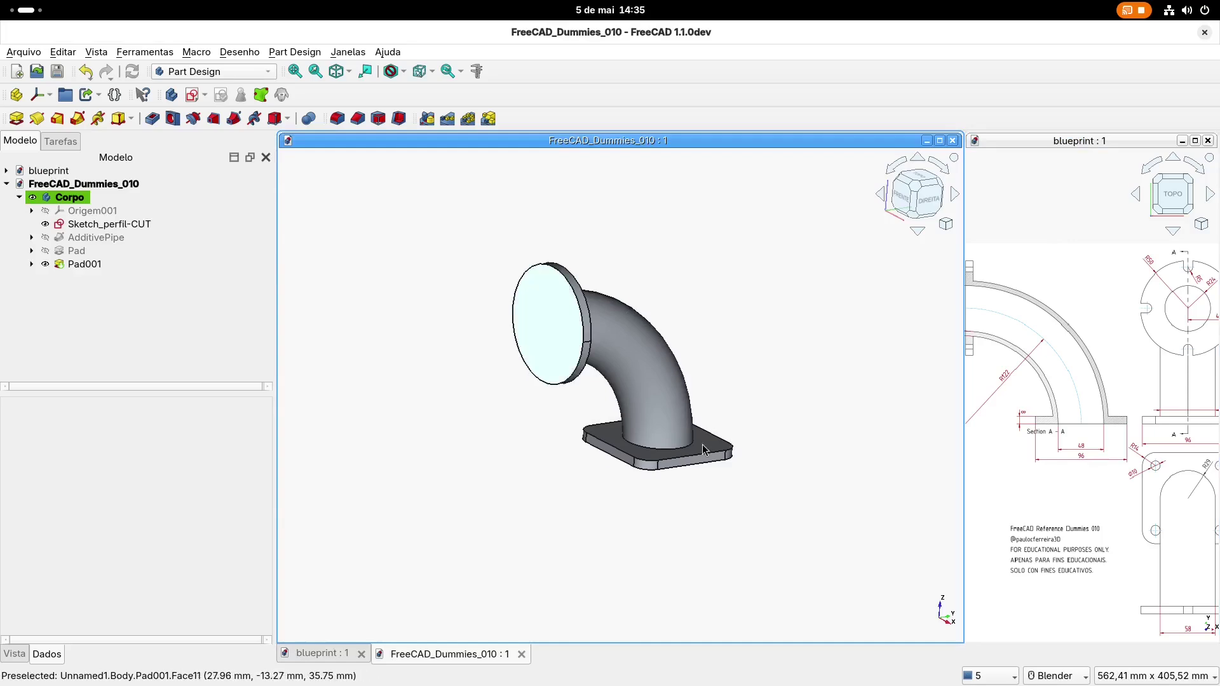
Set the transparency of the elbow body (Corpo) to 25 and return to the isometric view
left_click(145, 238)
left_click(131, 224)
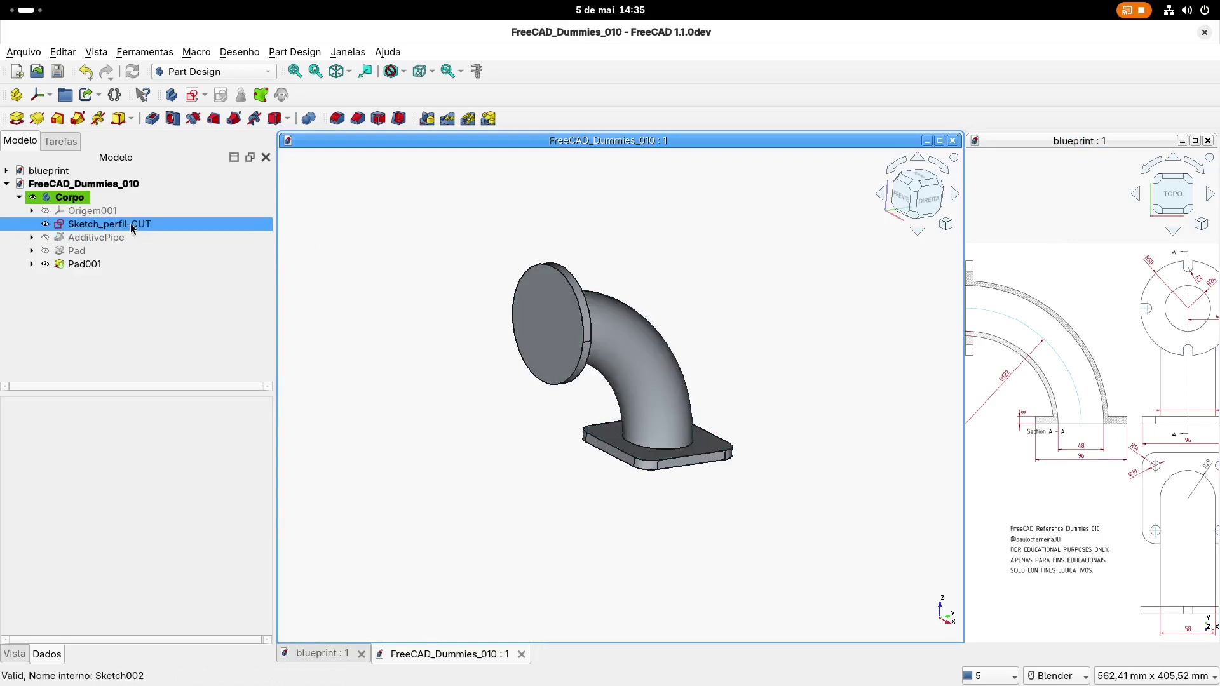
middle_click_drag(398, 394, 391, 326)
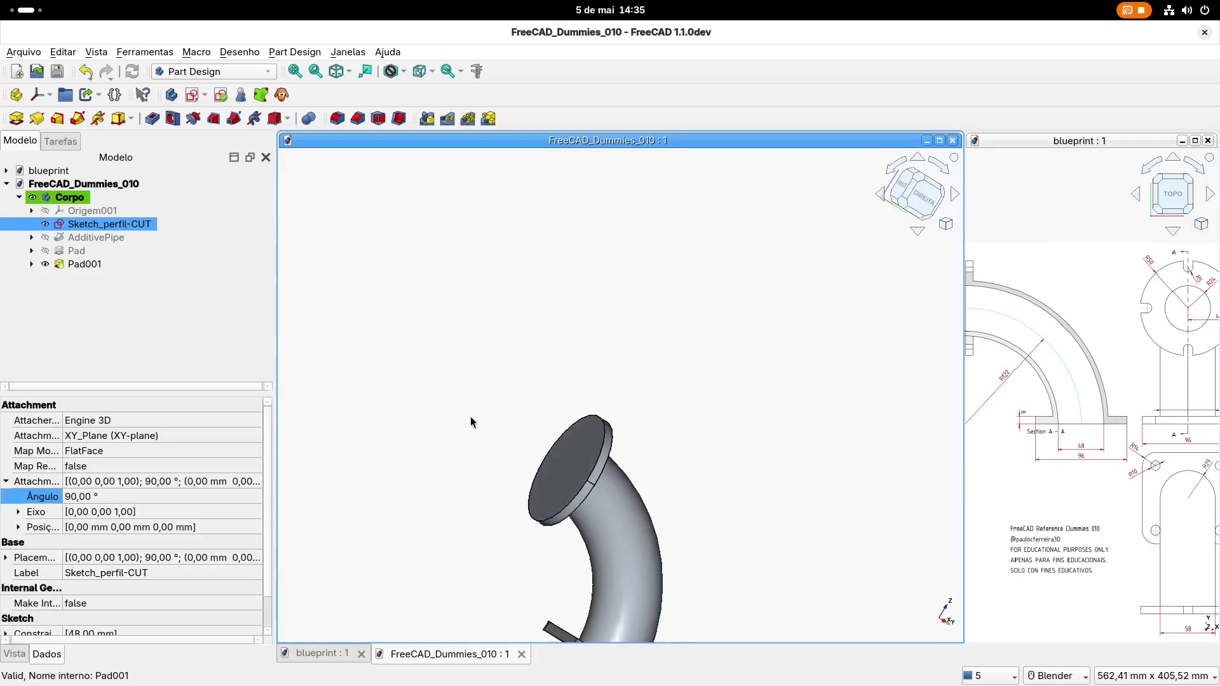
middle_click_drag(471, 422, 490, 265, "shift")
left_click(70, 198)
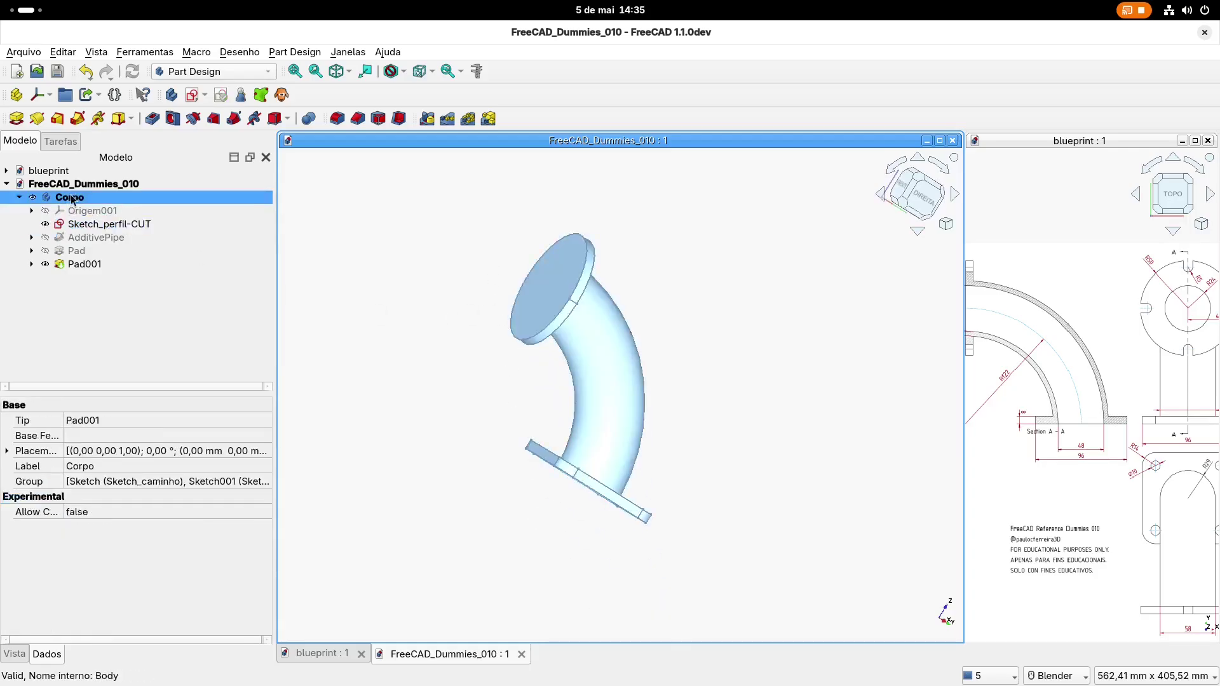
left_click(13, 654)
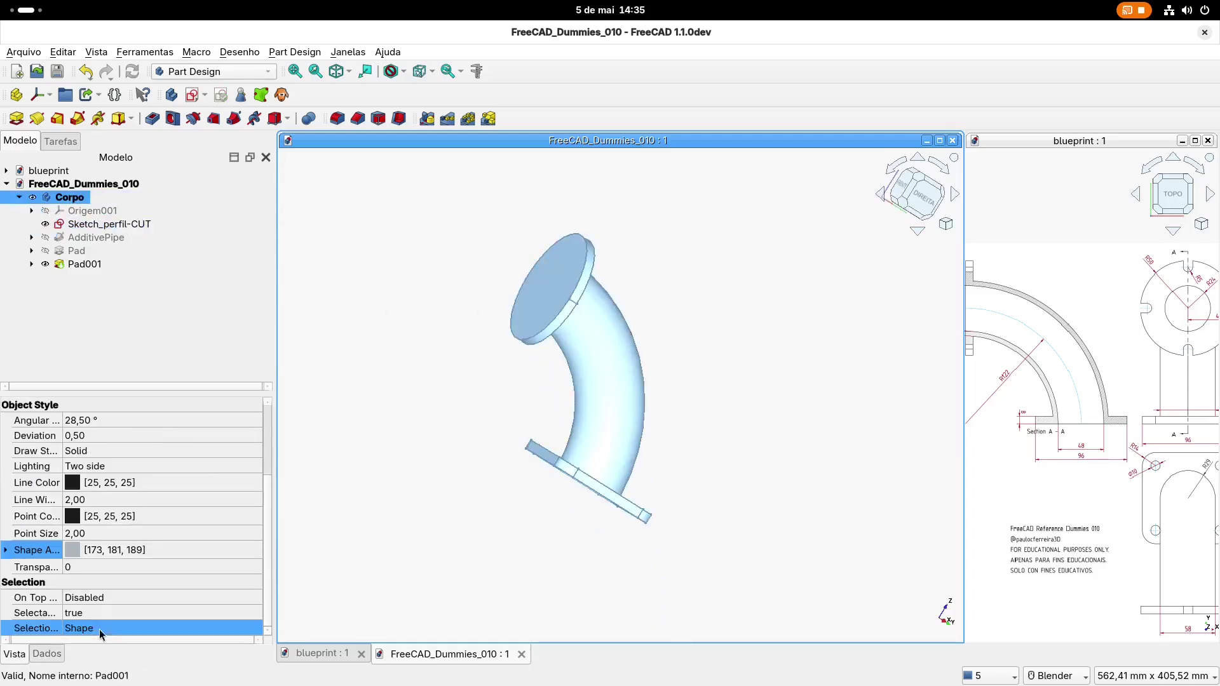
left_click(105, 567)
type("25")
key("Return")
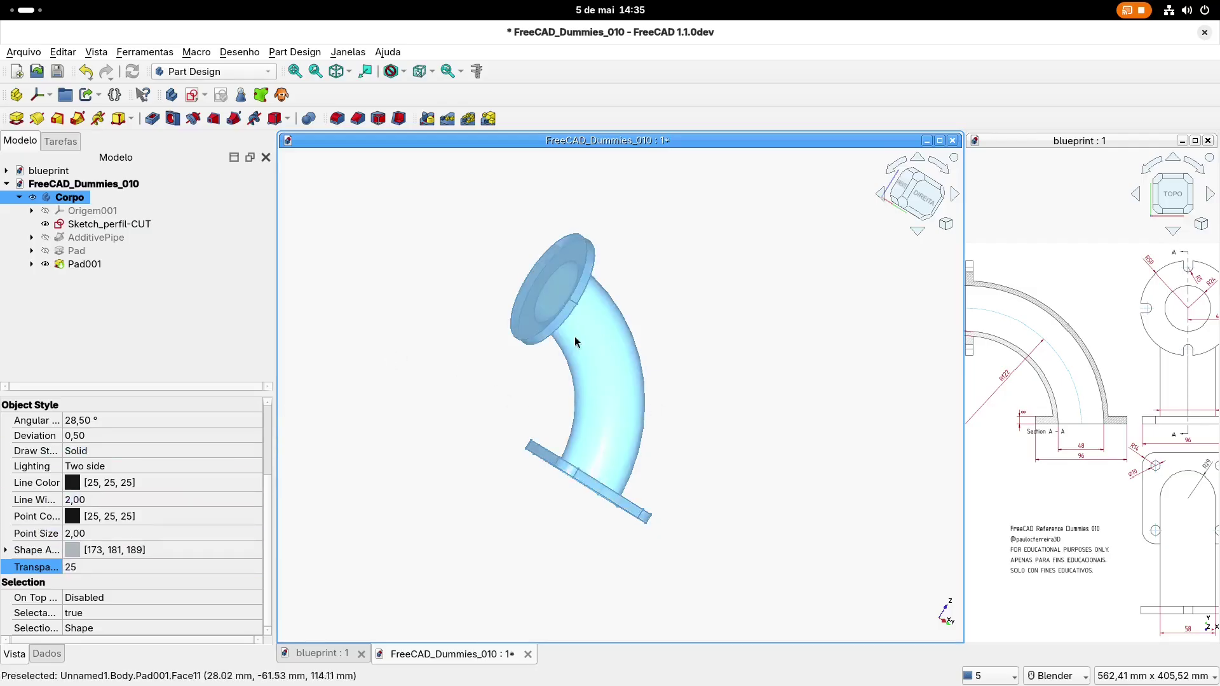
left_click(464, 357)
key("0")
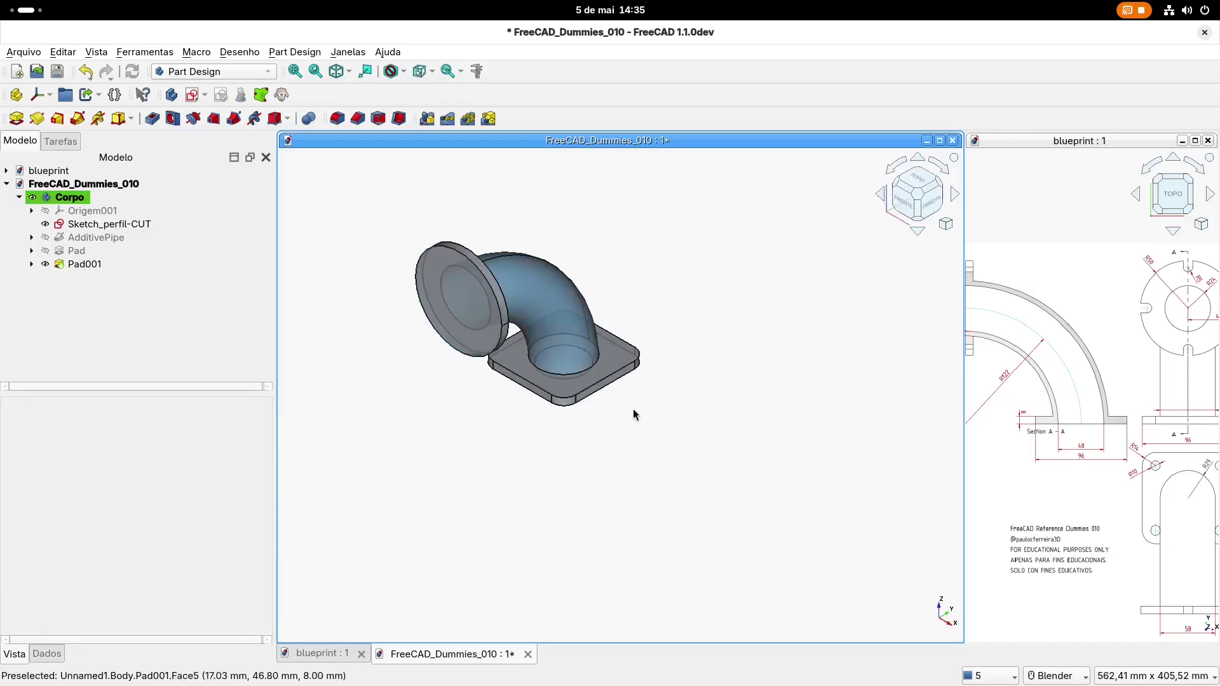
Show the path sketch Sketch_caminho nested under AdditivePipe alongside the semi-transparent elbow
left_click(120, 223)
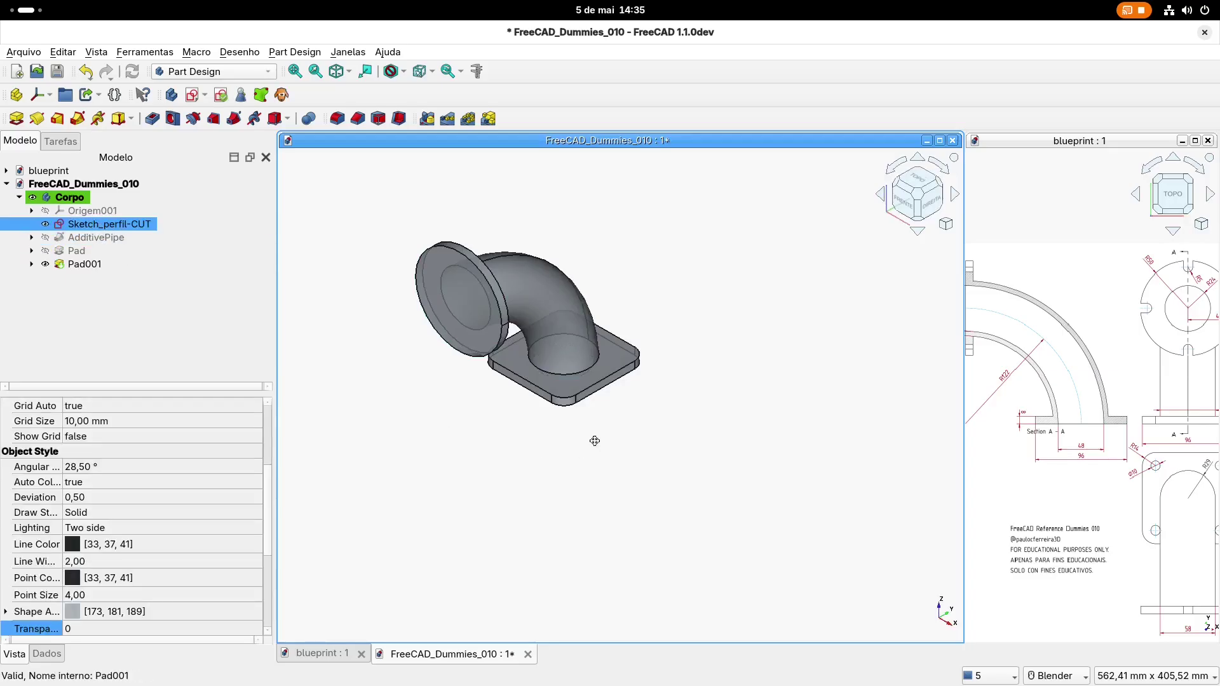
middle_click_drag(594, 440, 657, 459, "shift")
left_click(364, 248)
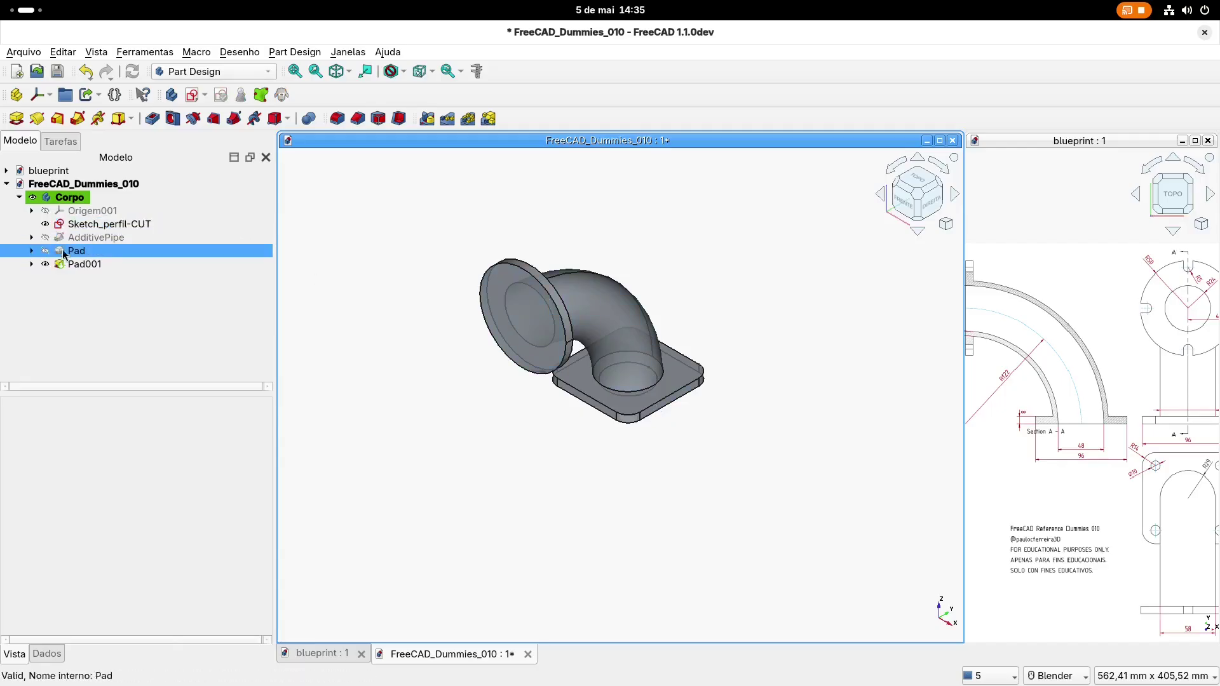
left_click(31, 238)
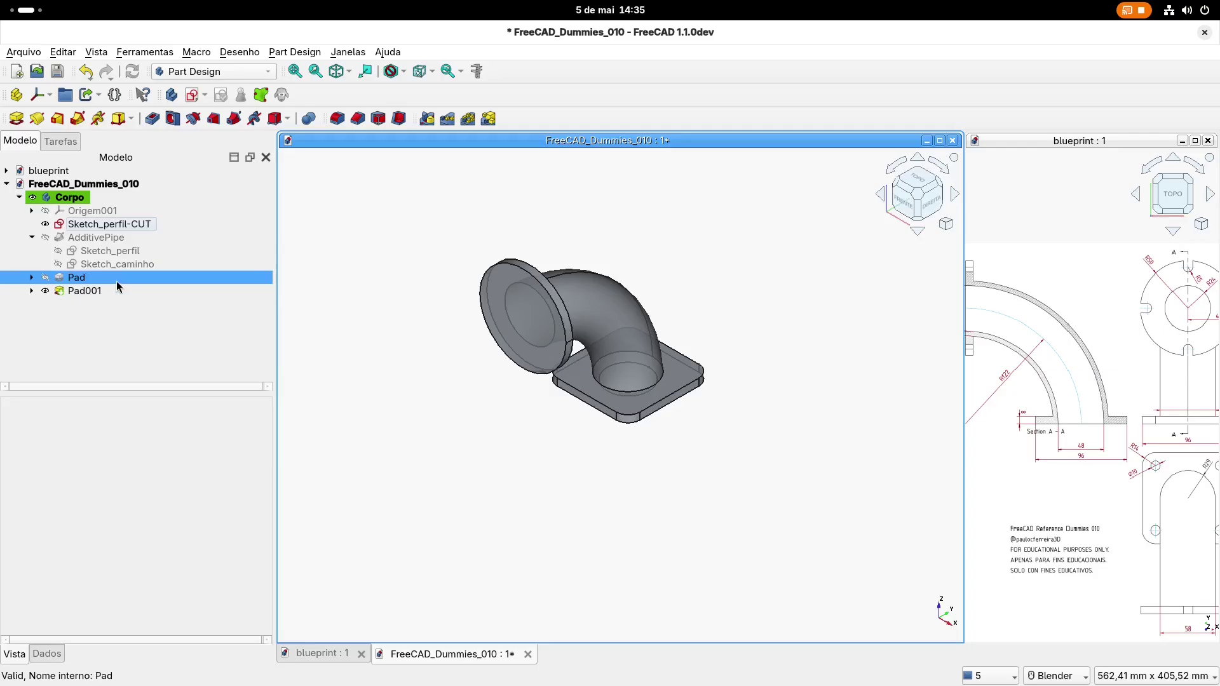
left_click(113, 264)
key("space")
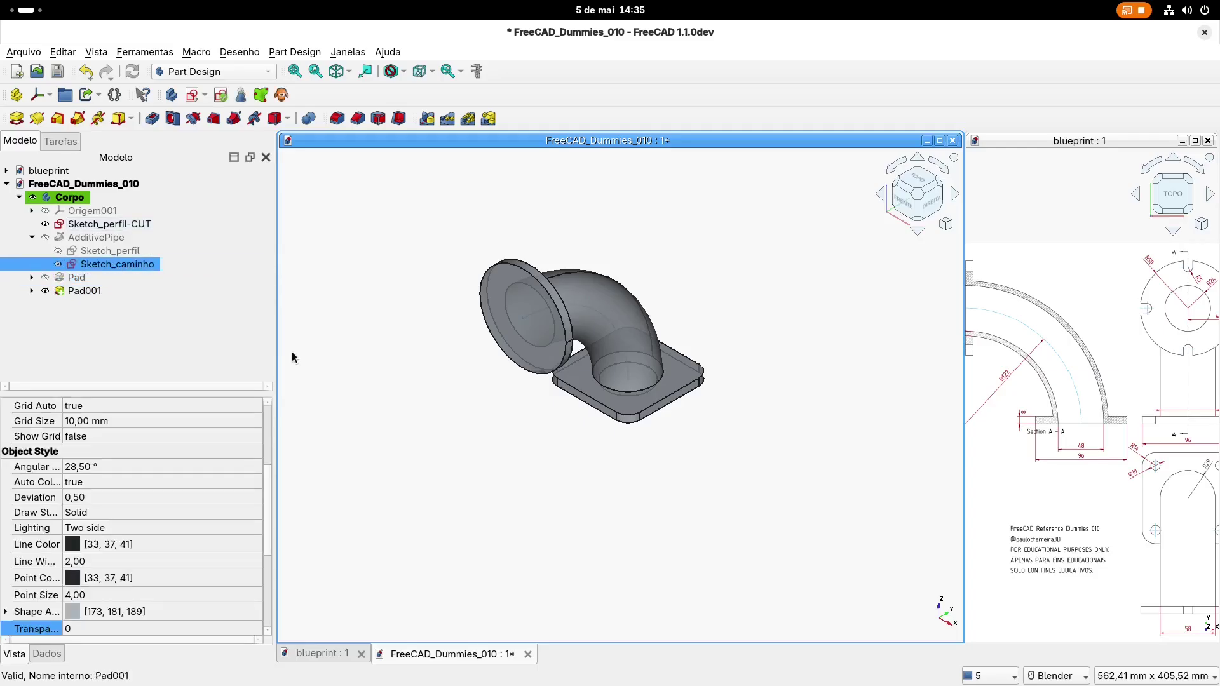
left_click(311, 360)
Start a subtractive pipe with Sketch_perfil-CUT as its profile and close the report view
left_click(123, 226)
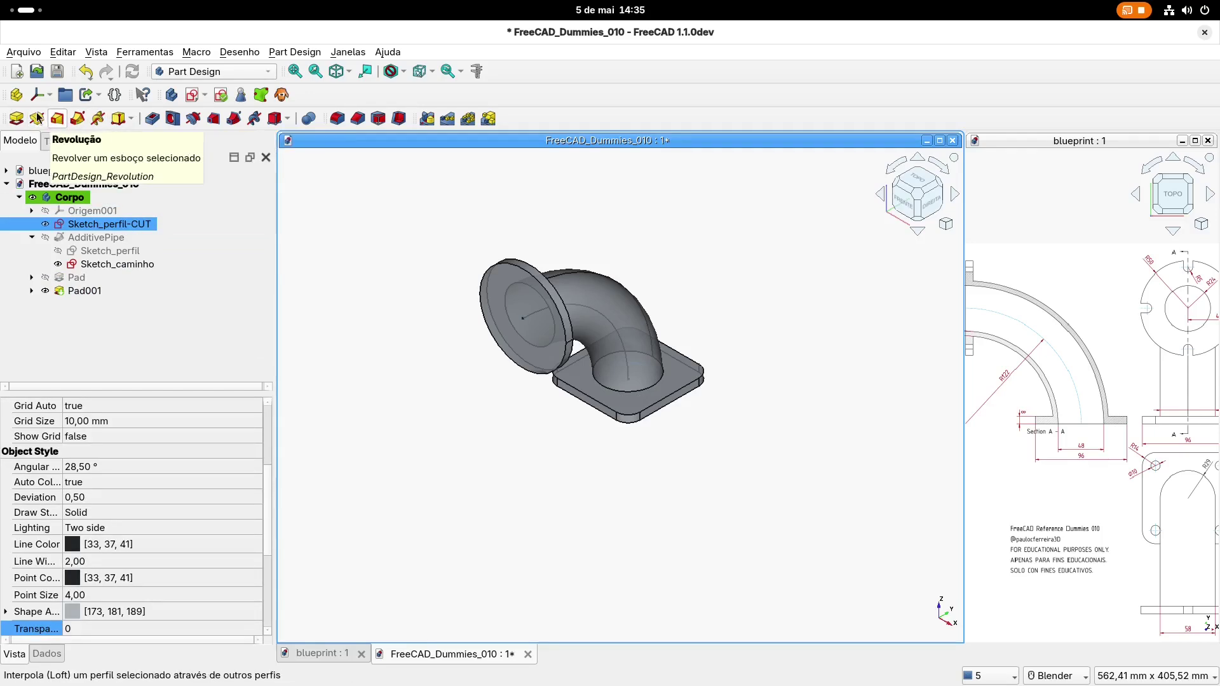
left_click(234, 119)
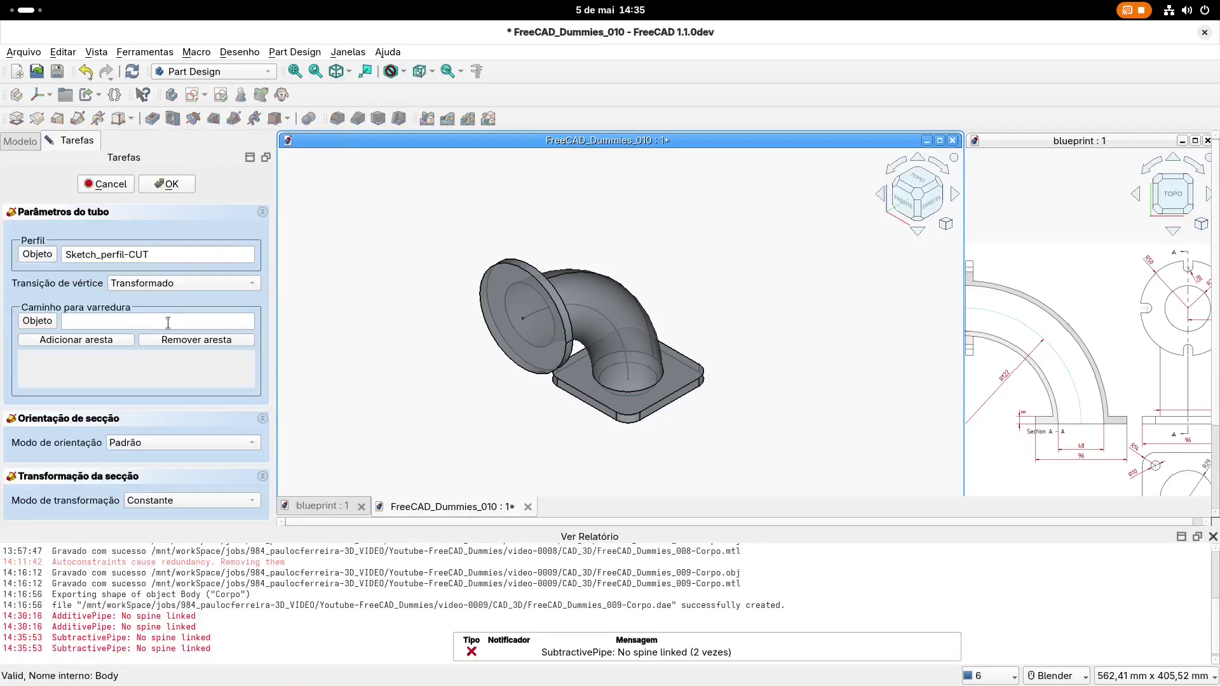
left_click(1213, 537)
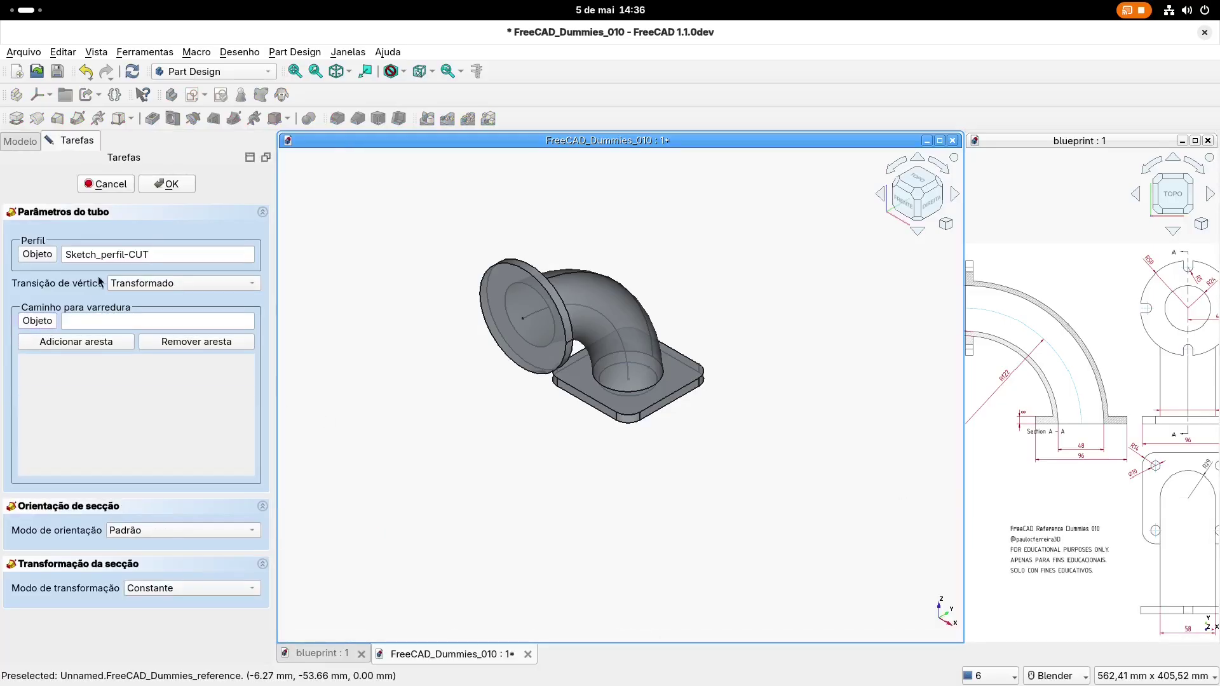
Assign Sketch_caminho as the sweep path of the subtractive pipe, check the bore preview, and complete the cut
left_click(22, 141)
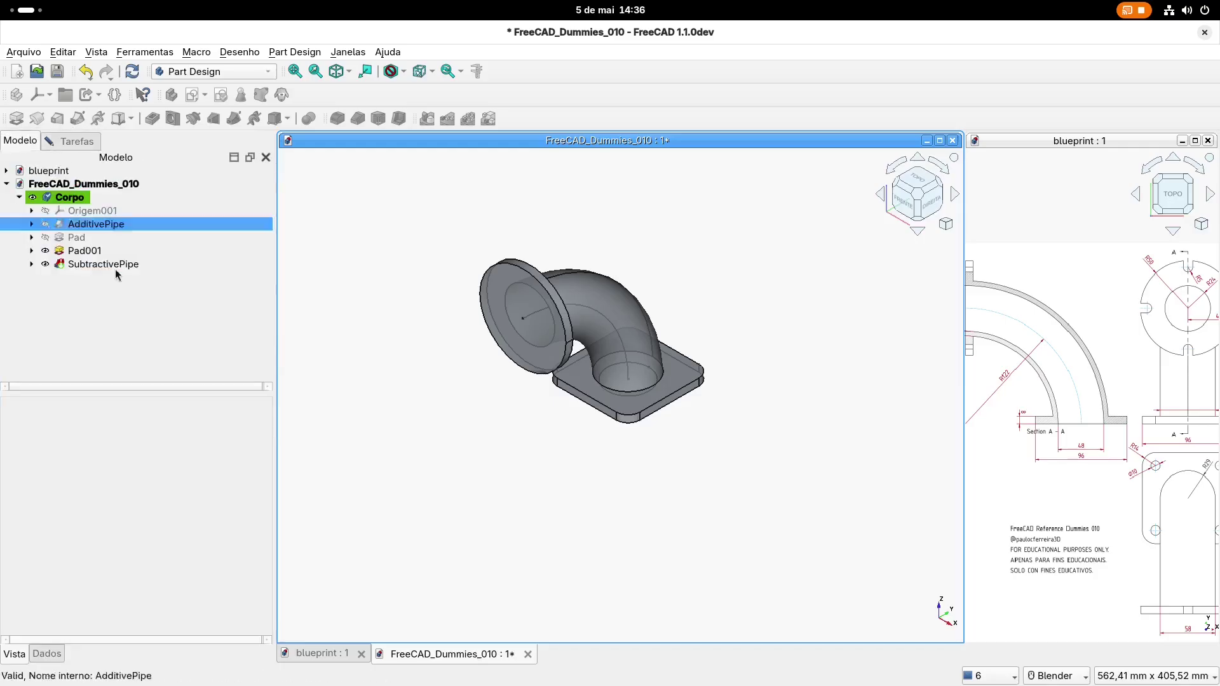
left_click(76, 264)
left_click(35, 229)
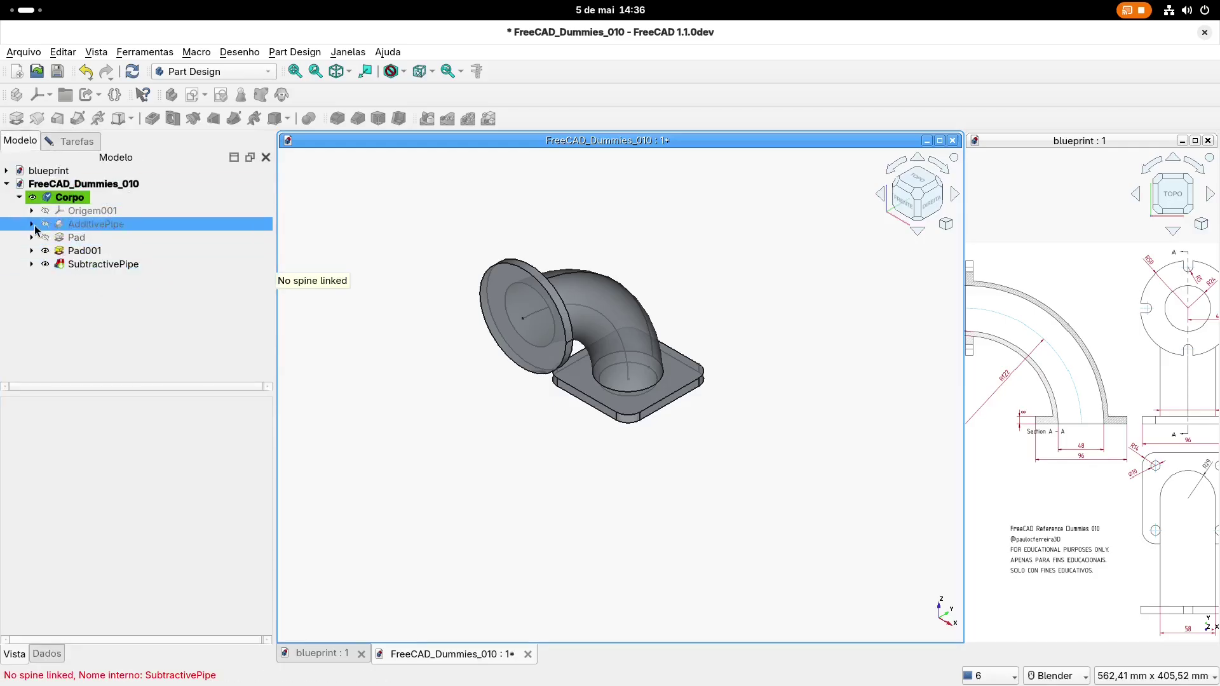
left_click(32, 225)
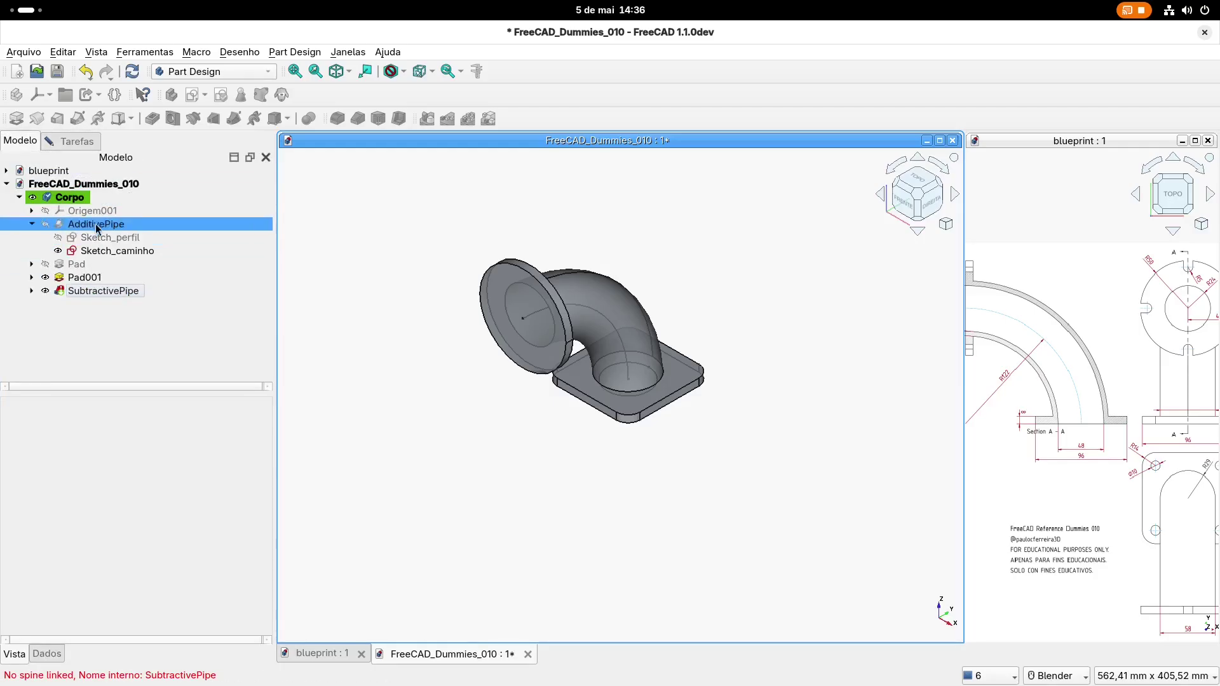
left_click(148, 276)
left_click(127, 251)
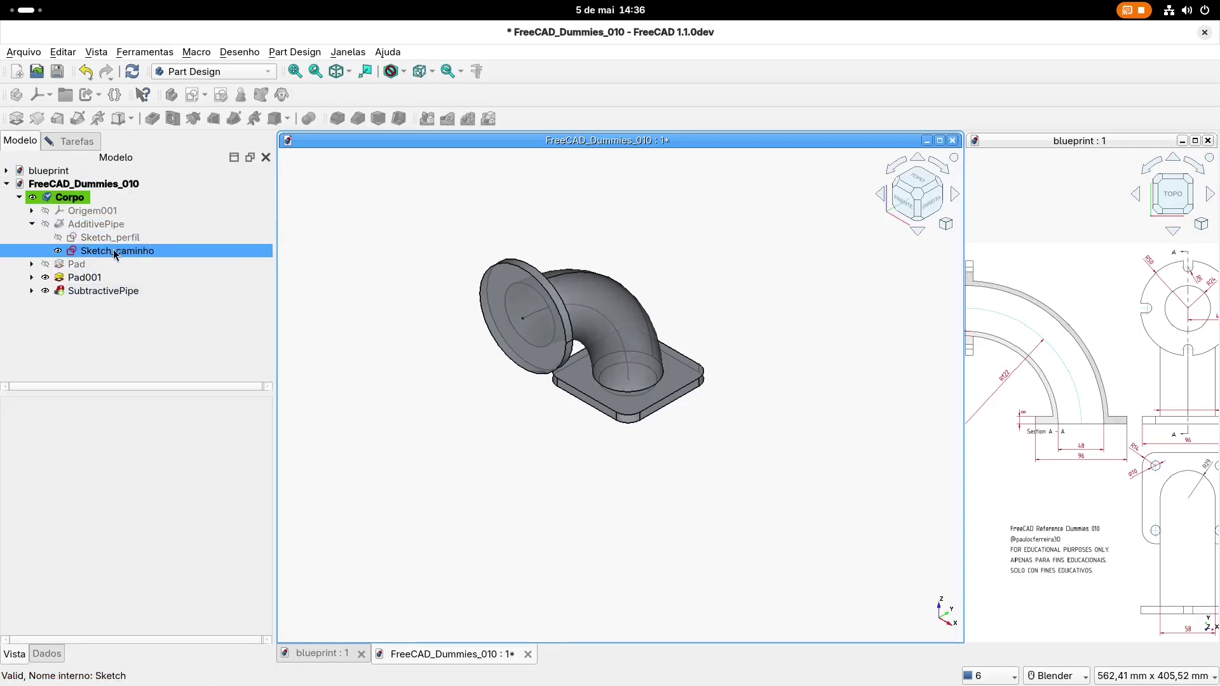
left_click(241, 315)
middle_click_drag(502, 438, 401, 439)
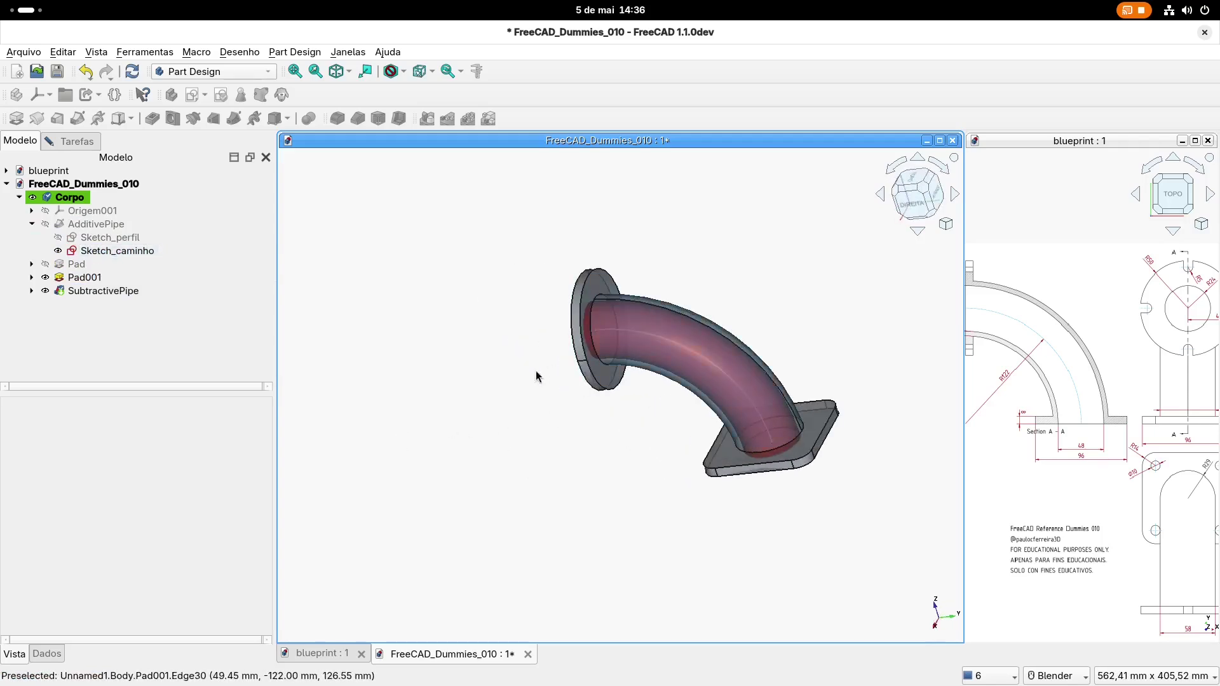
scroll(515, 376, "up", 1)
middle_click_drag(514, 376, 465, 387, "shift")
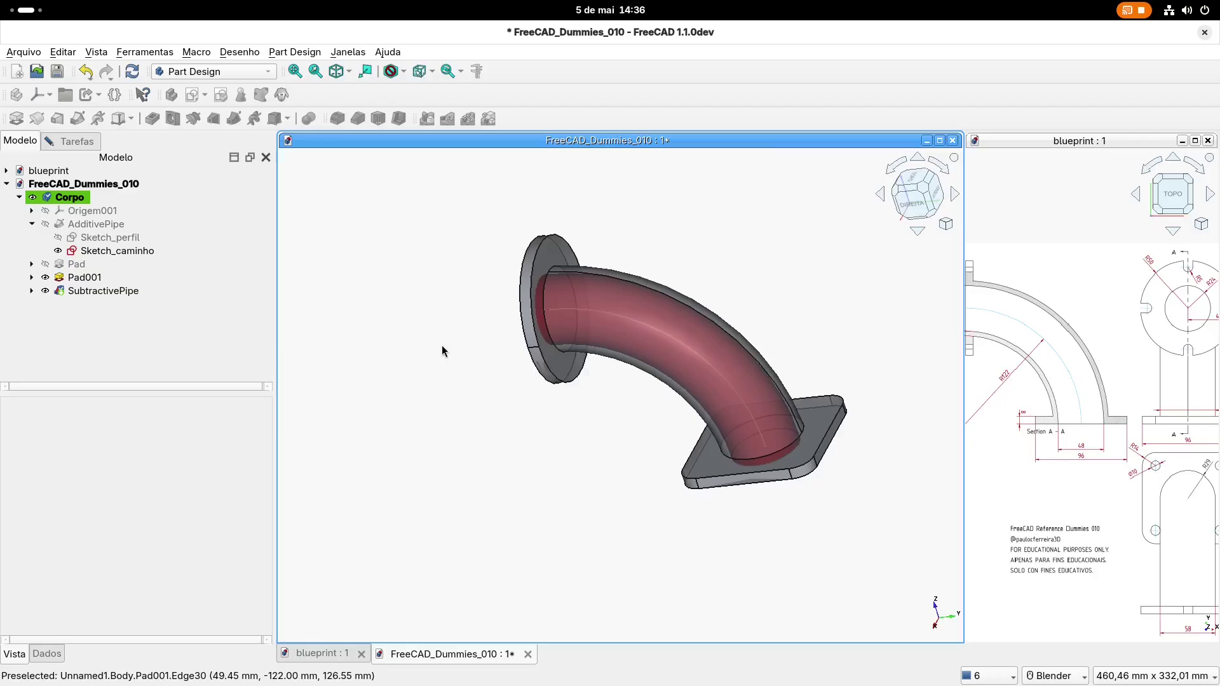
left_click(71, 142)
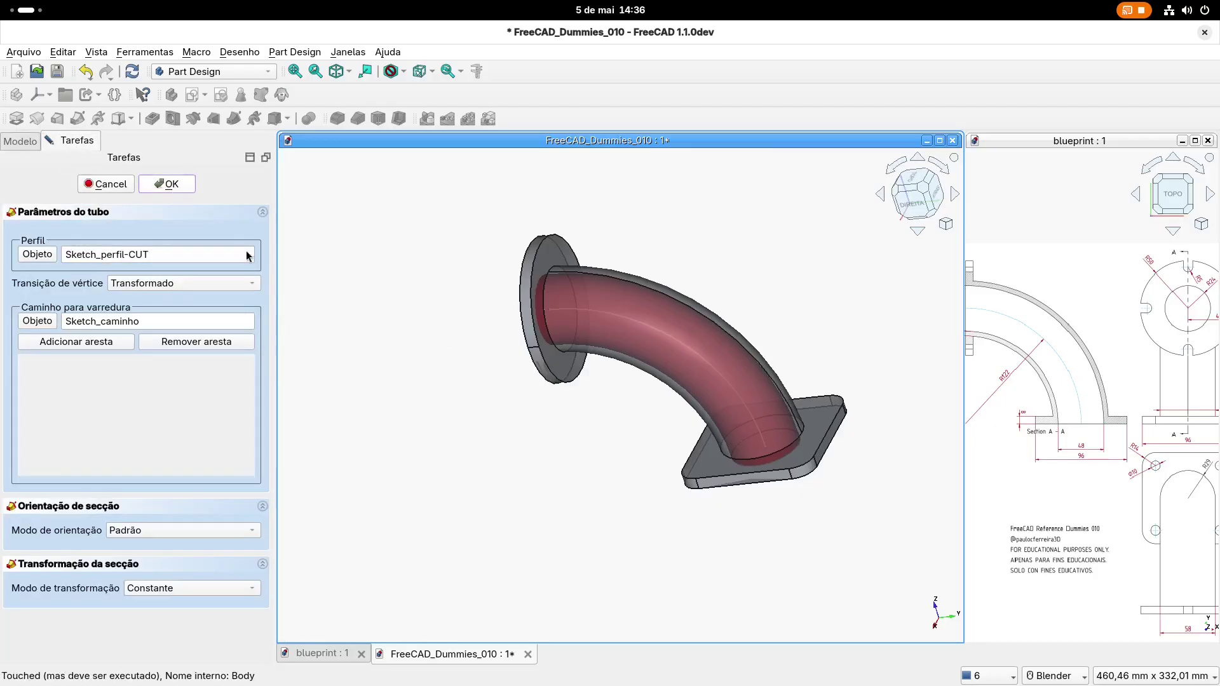
key("Return")
middle_click_drag(381, 441, 547, 453)
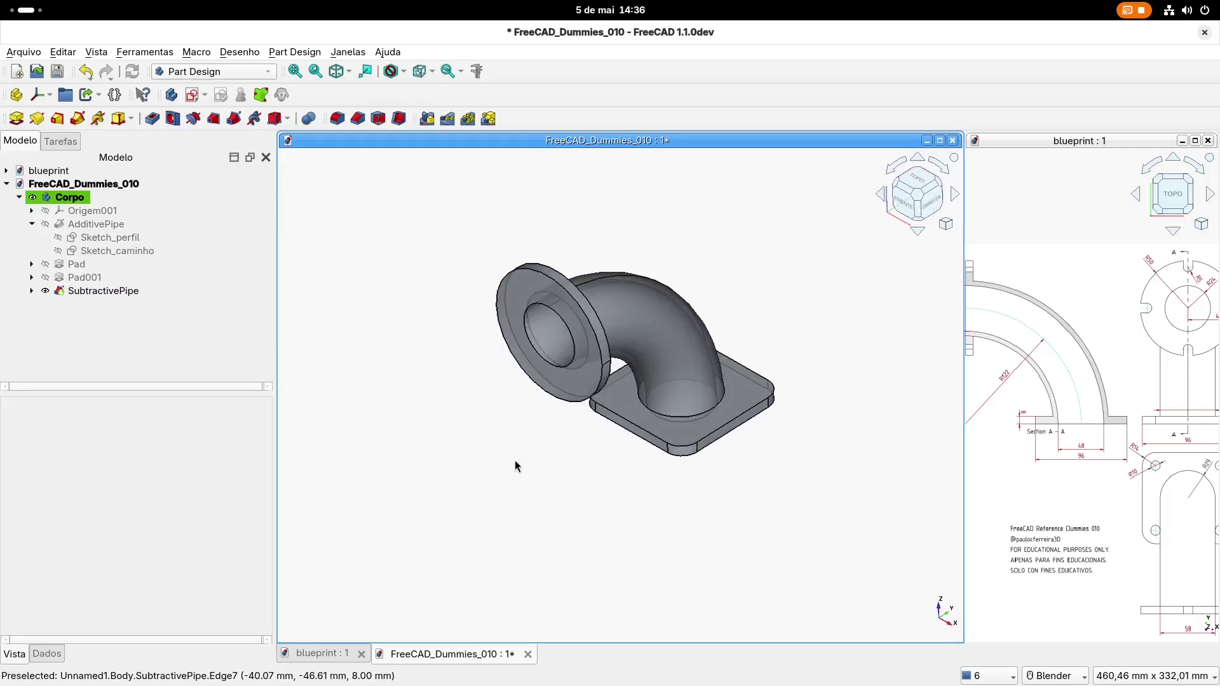
left_click(31, 225)
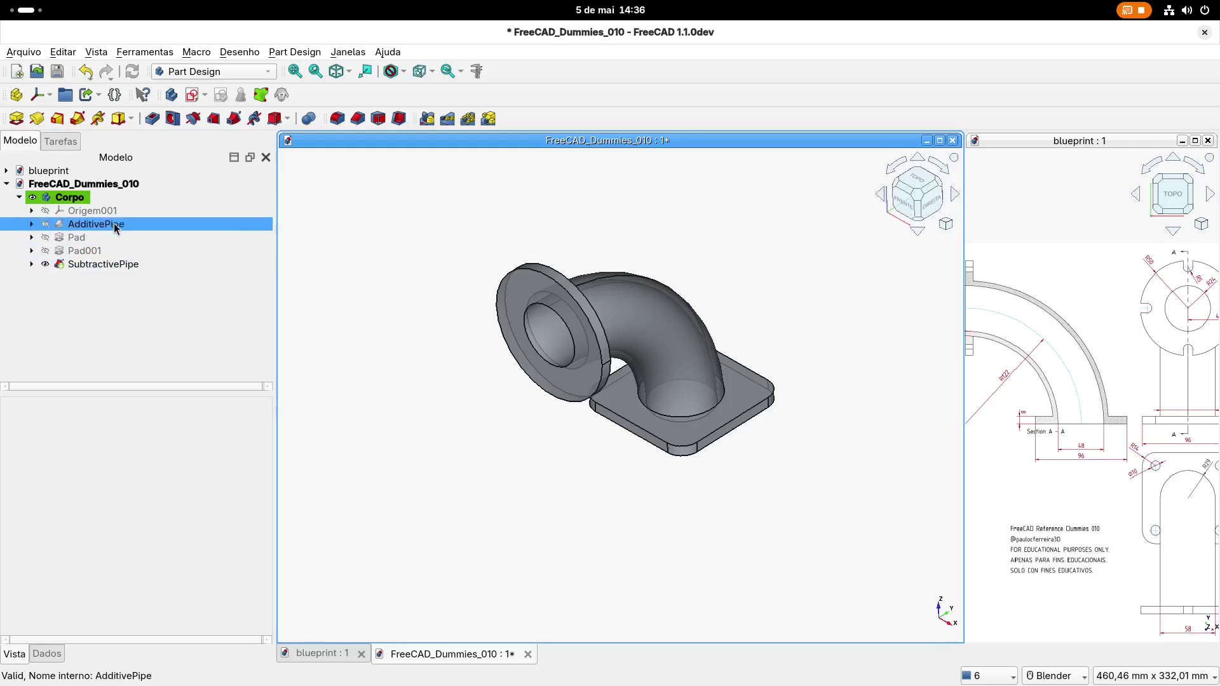
middle_click_drag(429, 248, 425, 266, "shift")
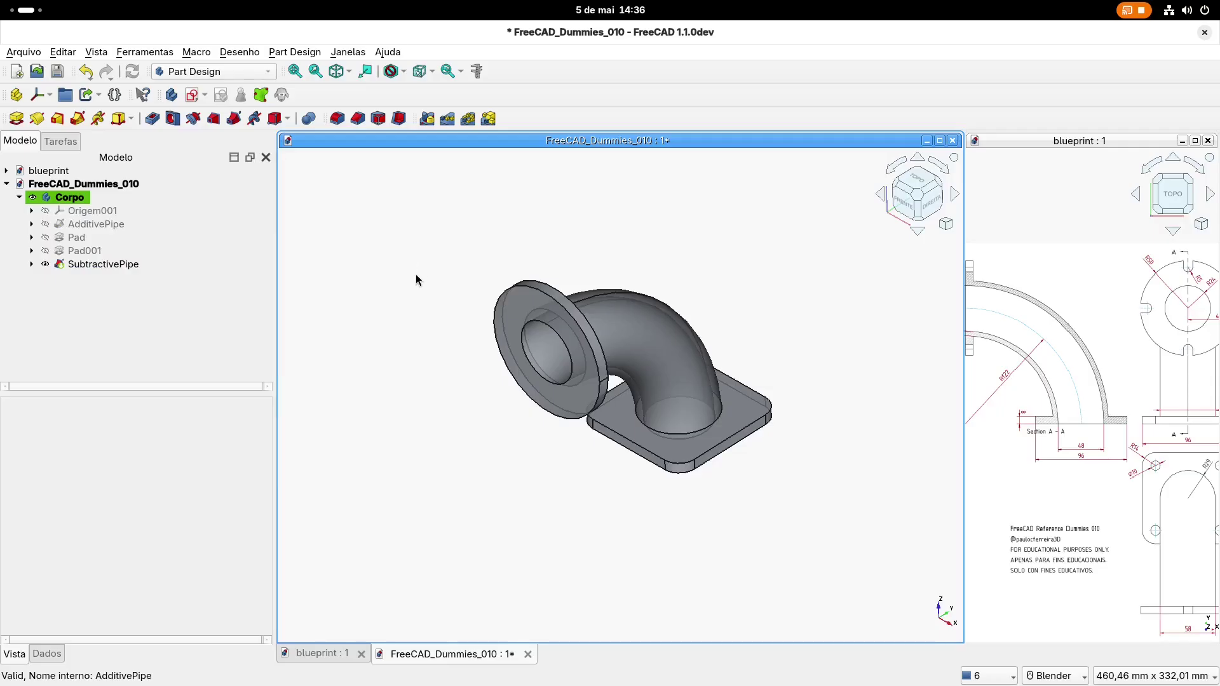
left_click(31, 212)
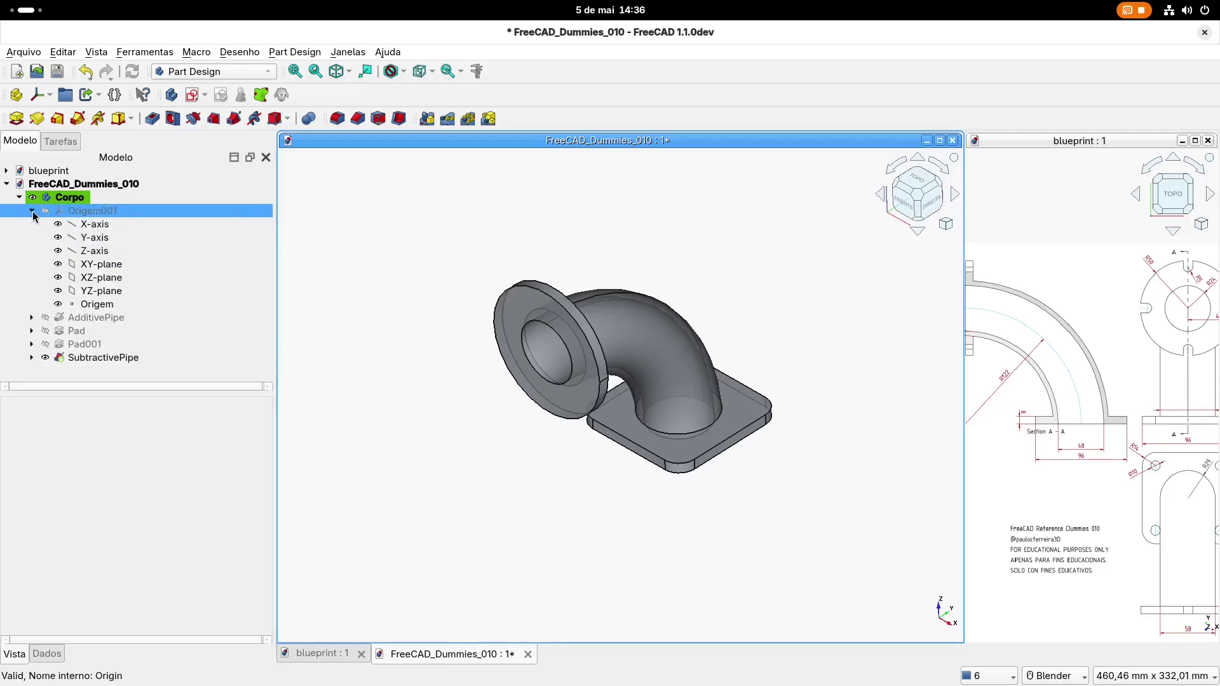
left_click(36, 213)
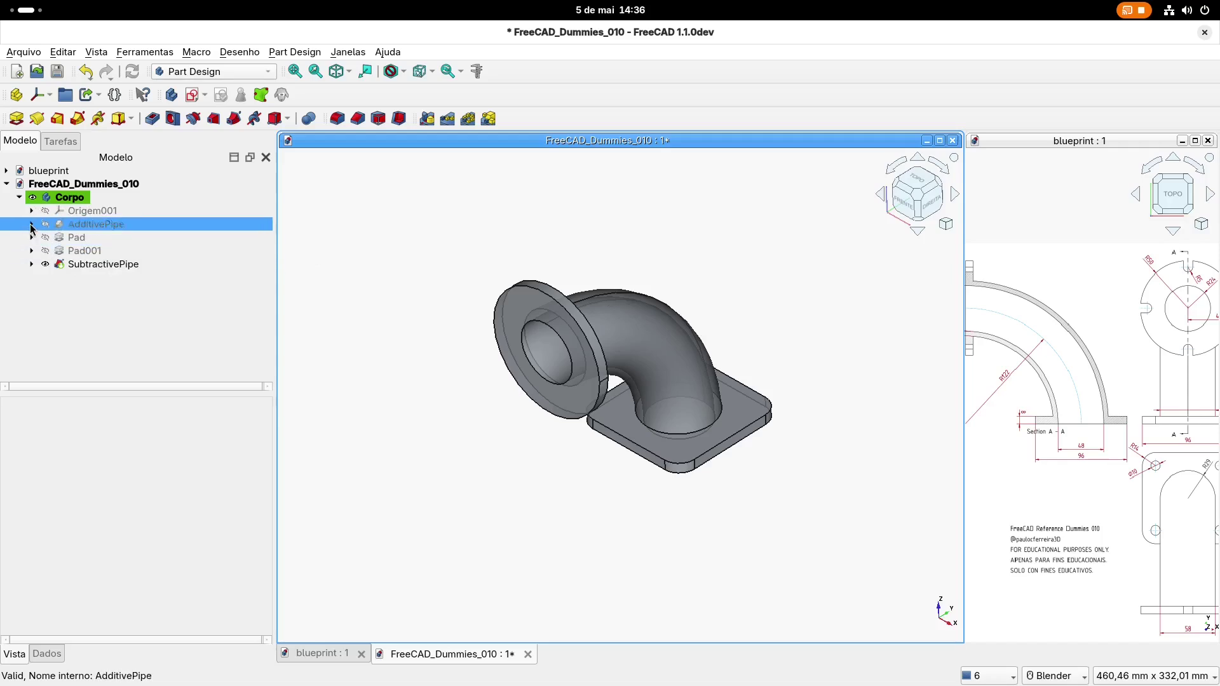
Show the sweep path sketch Sketch_caminho under AdditivePipe, hide it again, and collapse the feature's branch
left_click(87, 226)
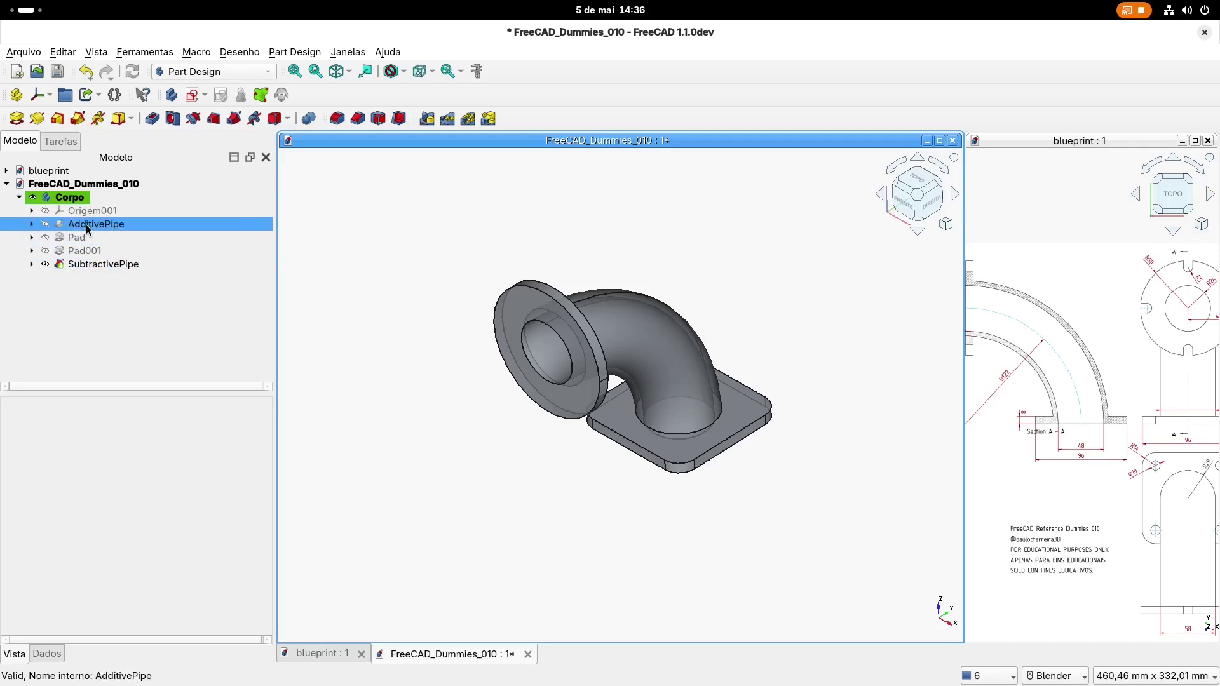
left_click(32, 224)
left_click(115, 251)
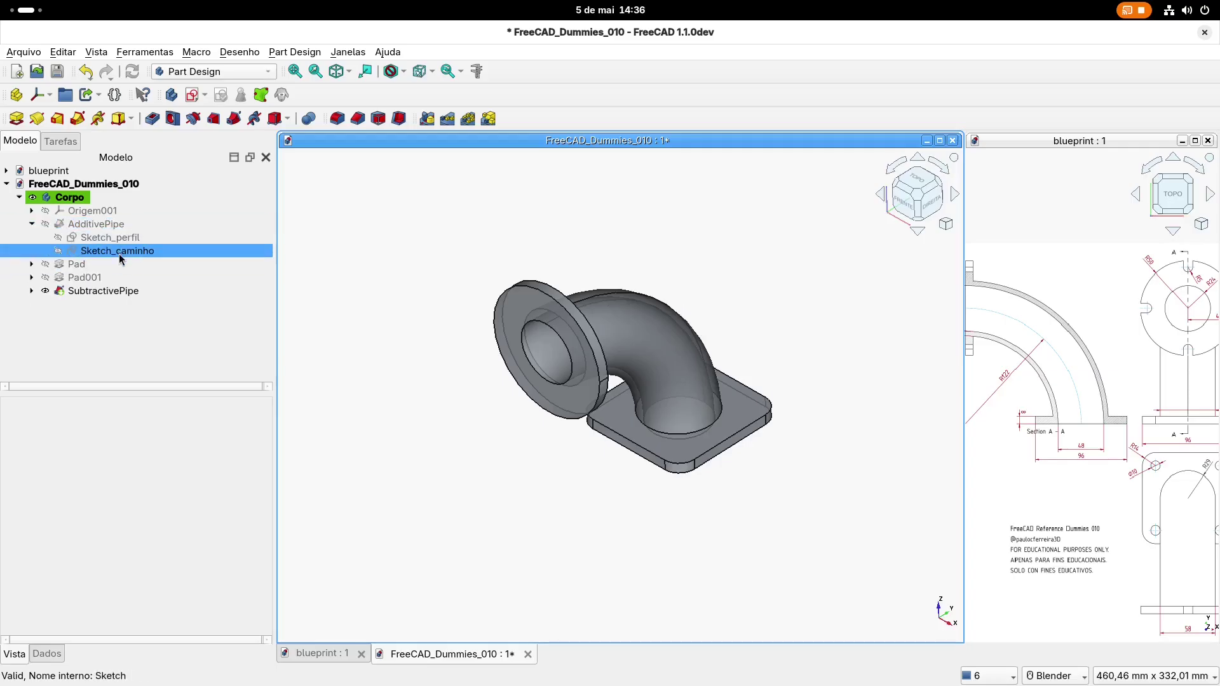
key("space")
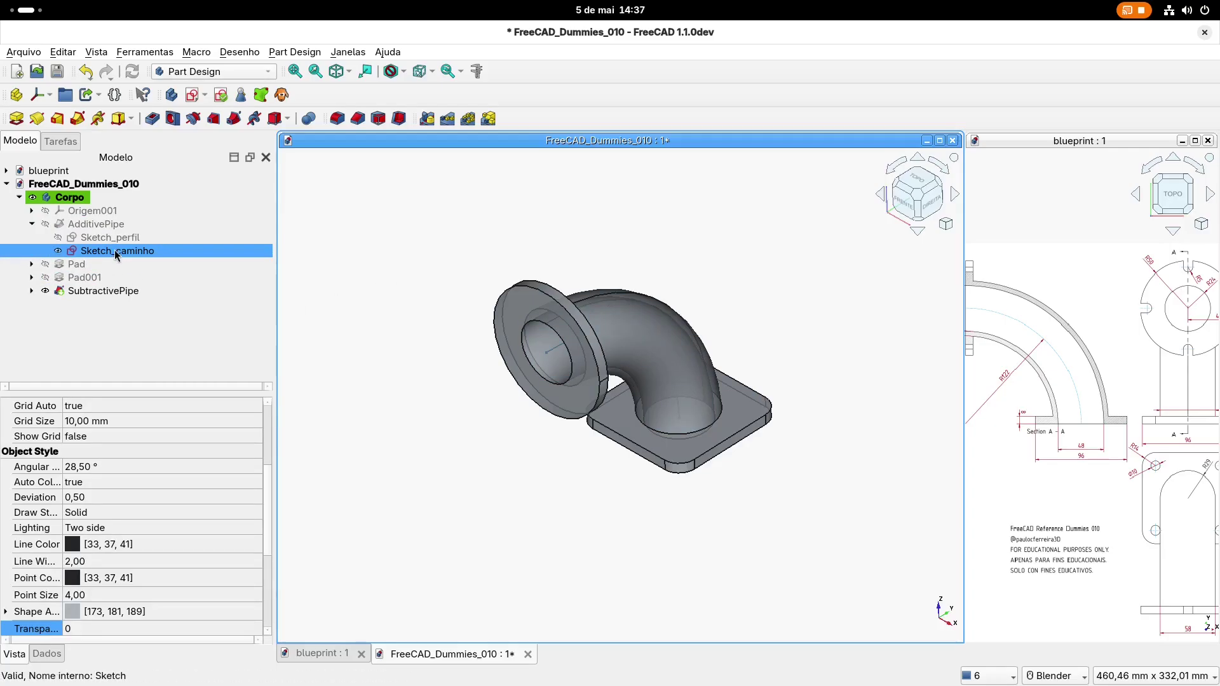
left_click(33, 226)
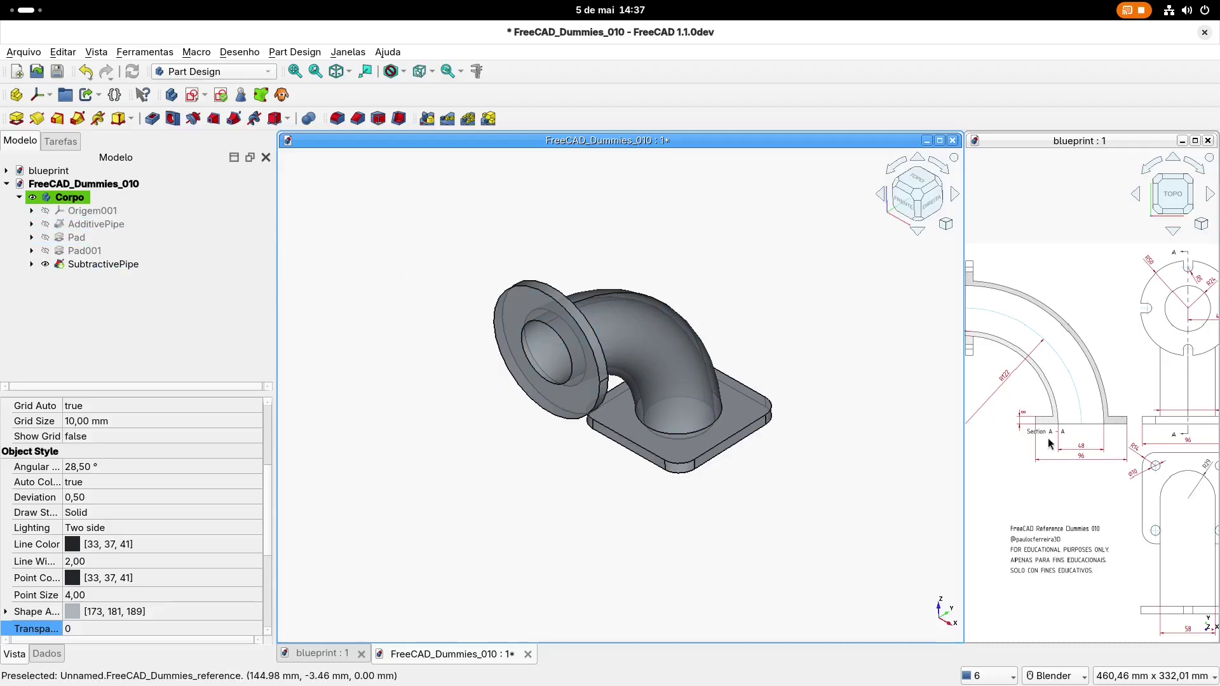
Check the square flange's hole dimensions in the blueprint, start a sketch on the flange's upper face, and turn on the section view
middle_click_drag(779, 349, 746, 340, "shift")
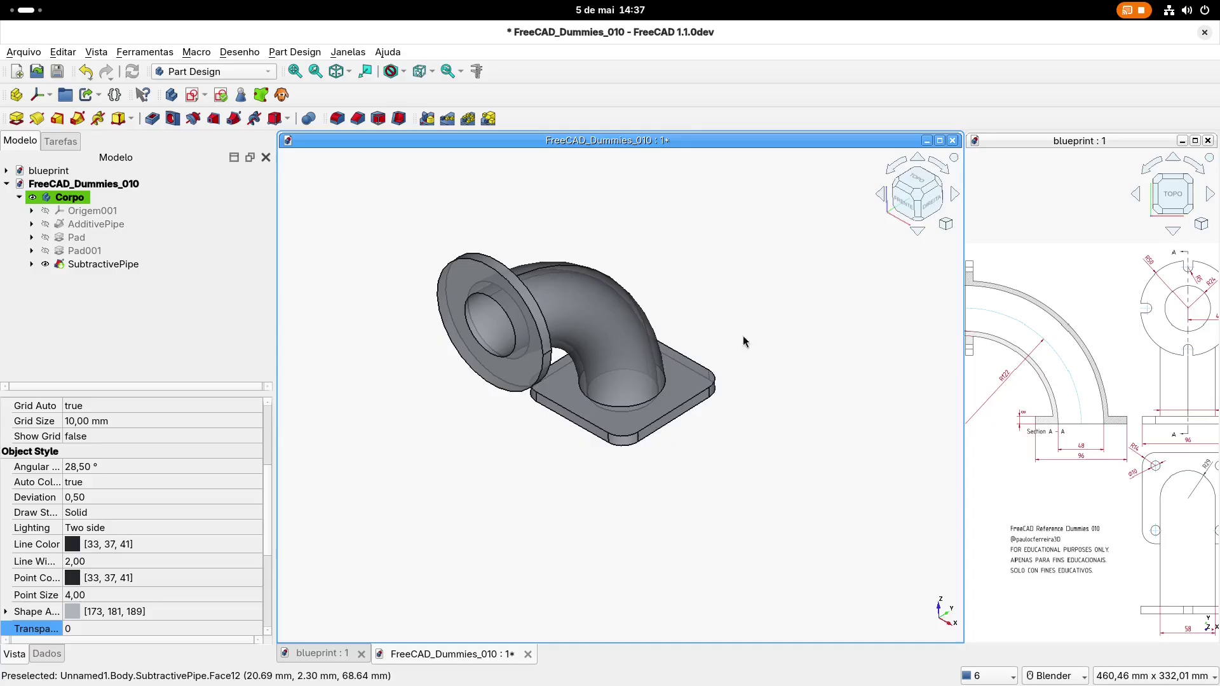
left_click(1119, 470)
middle_click_drag(1119, 470, 1091, 398, "shift")
scroll(1148, 427, "up", 2)
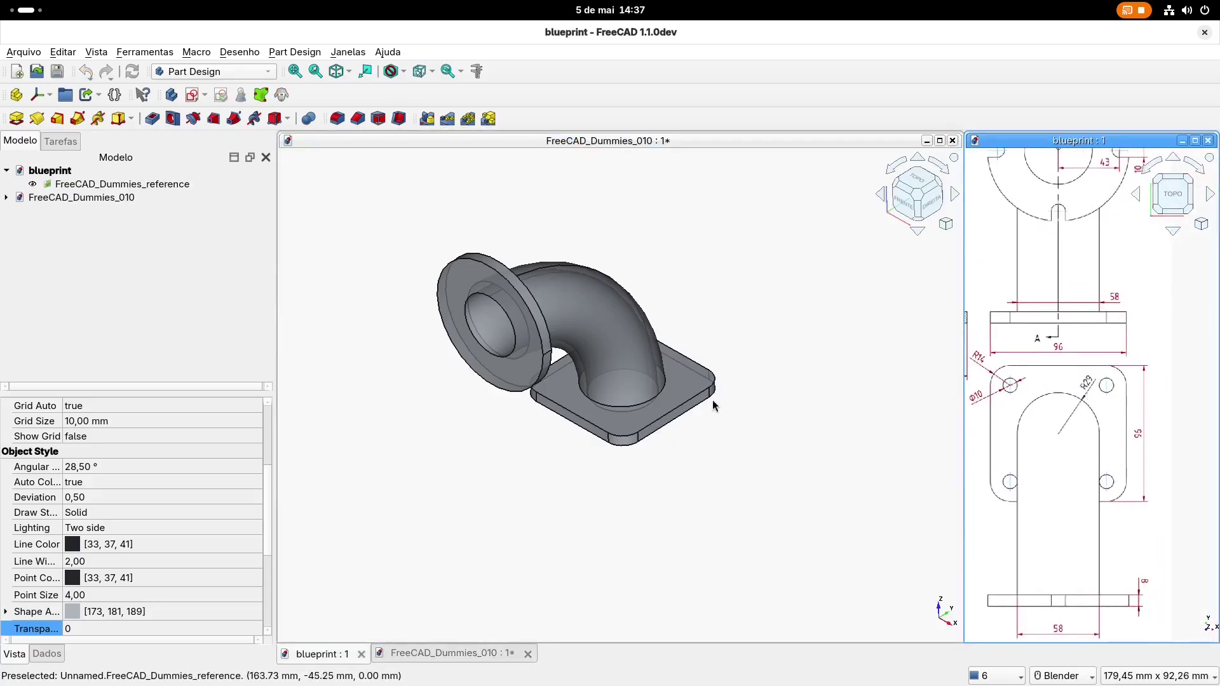
scroll(689, 377, "up", 3)
middle_click_drag(654, 401, 643, 410)
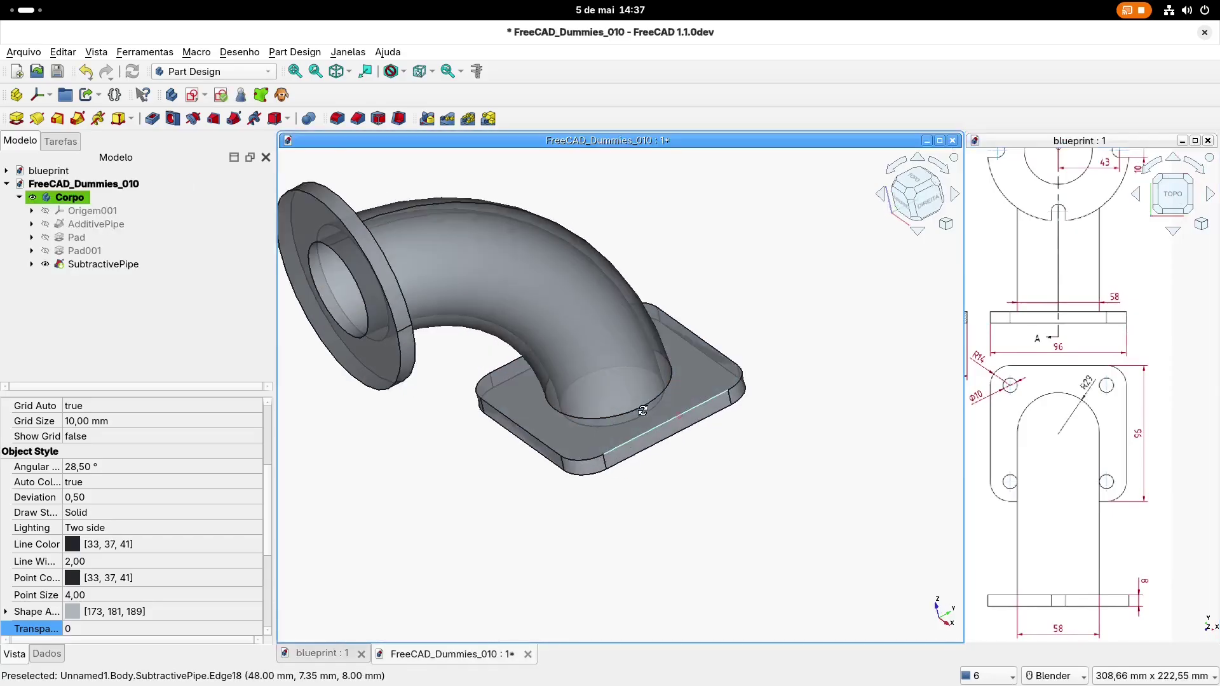
left_click(700, 367)
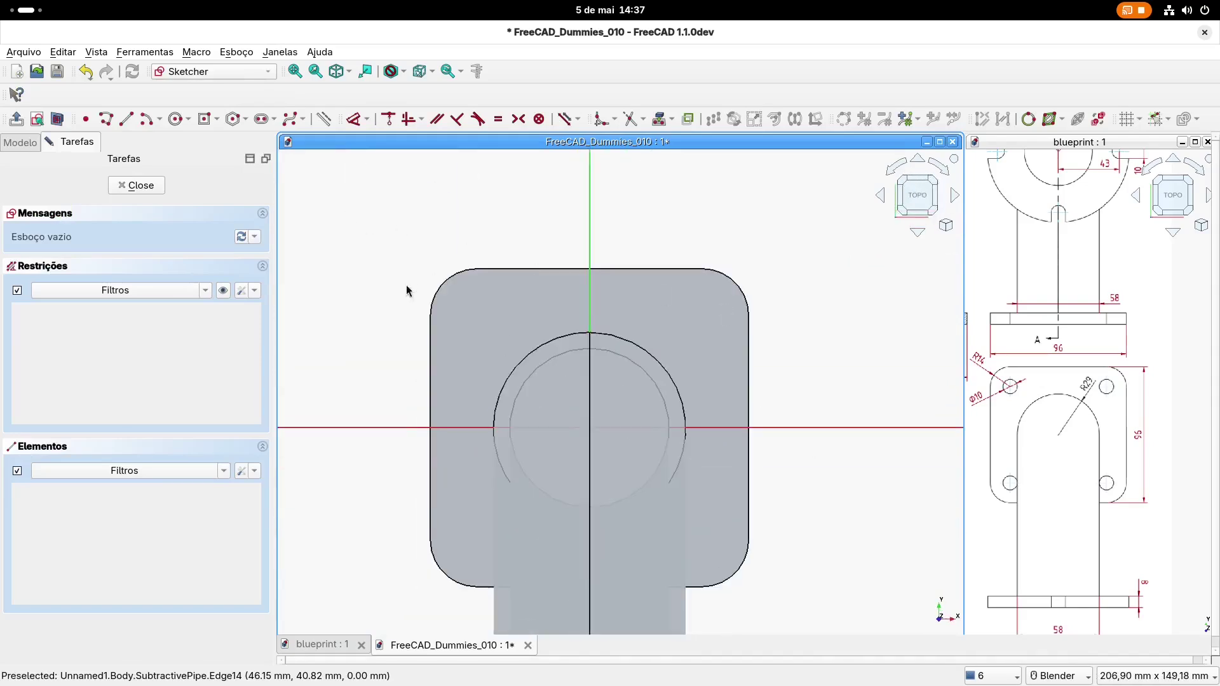
left_click(58, 119)
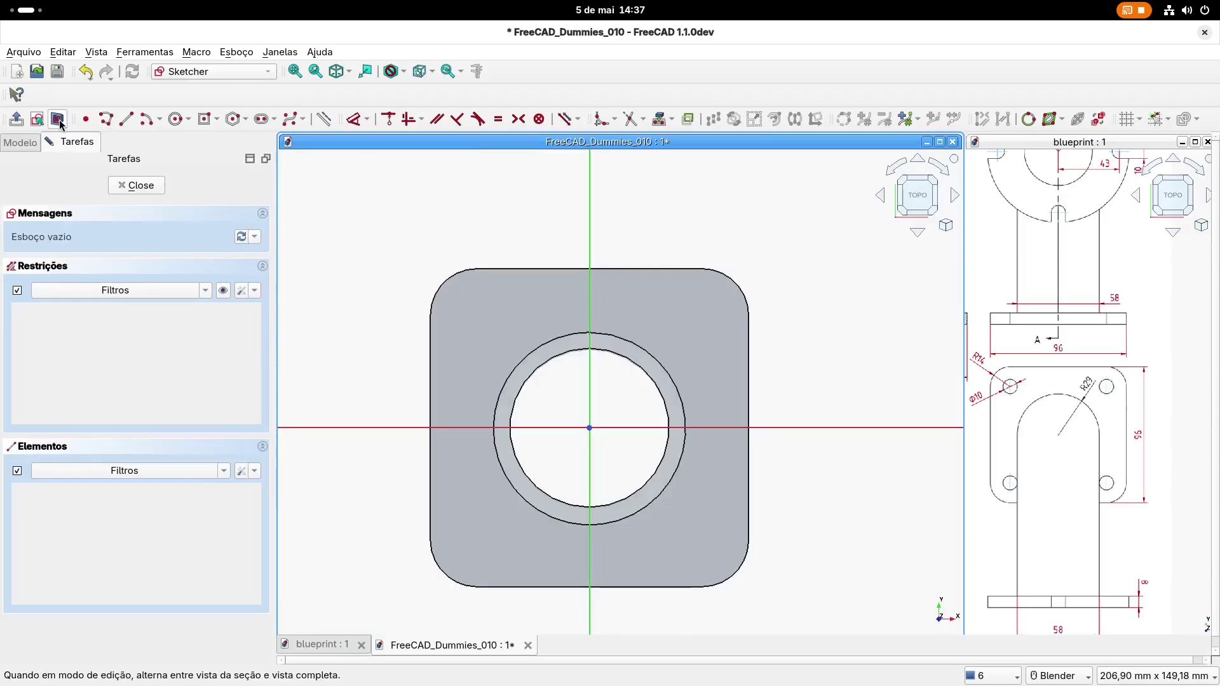
Project one rounded corner edge of the square flange, in the positive X and Y quadrant, into the sketch as external geometry
middle_click_drag(760, 278, 772, 304, "shift")
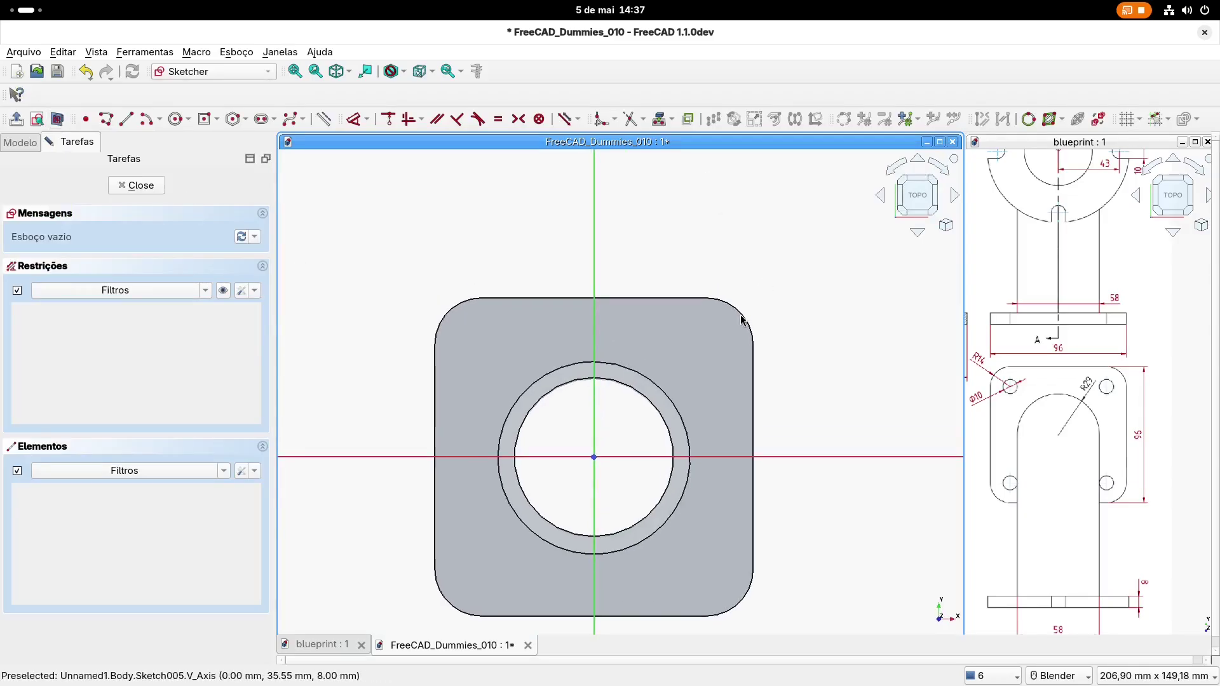
left_click(661, 119)
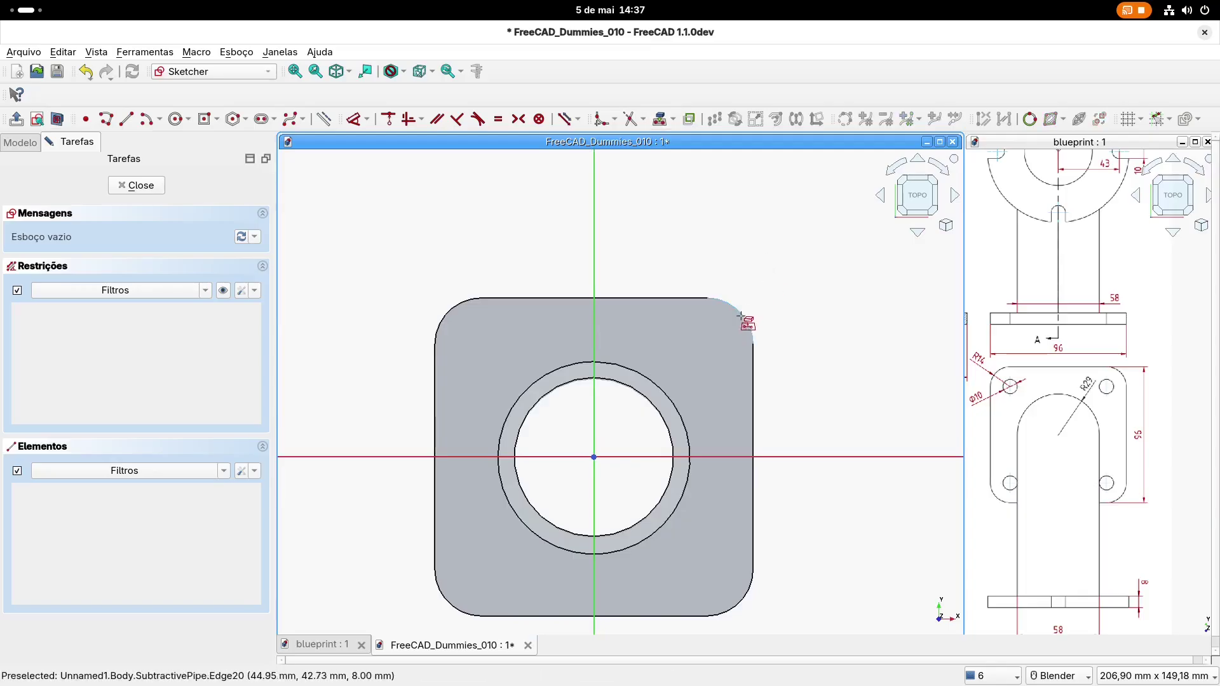
left_click(740, 314)
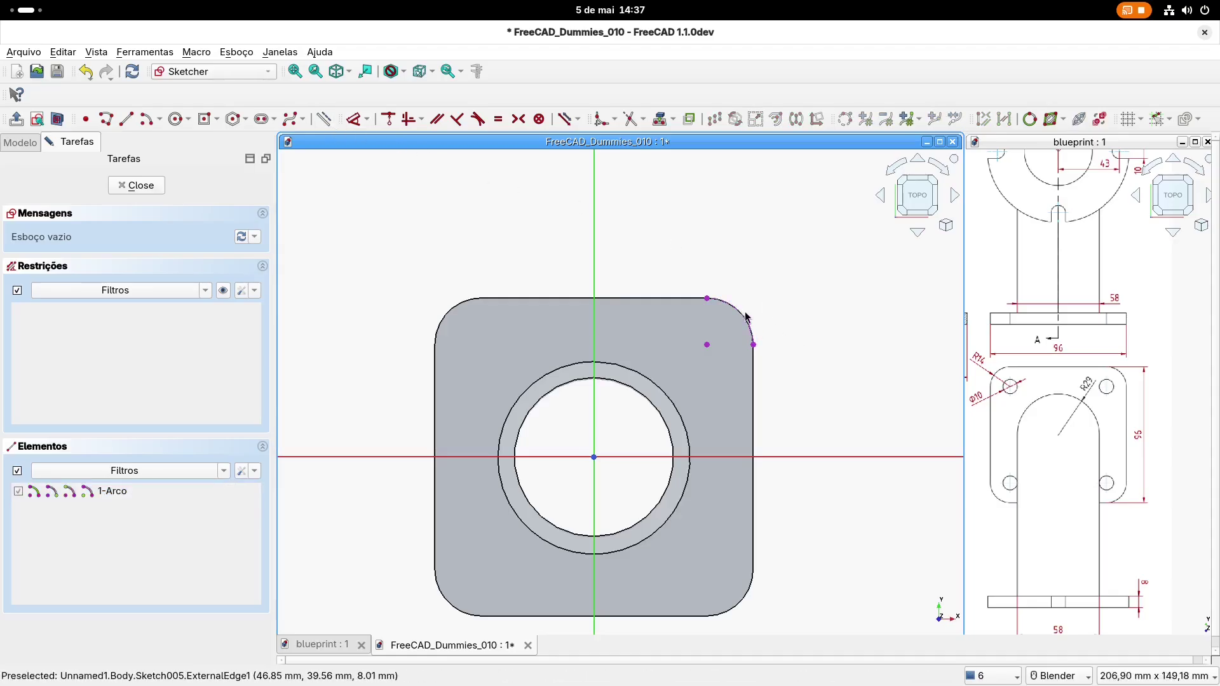
scroll(747, 313, "up", 3)
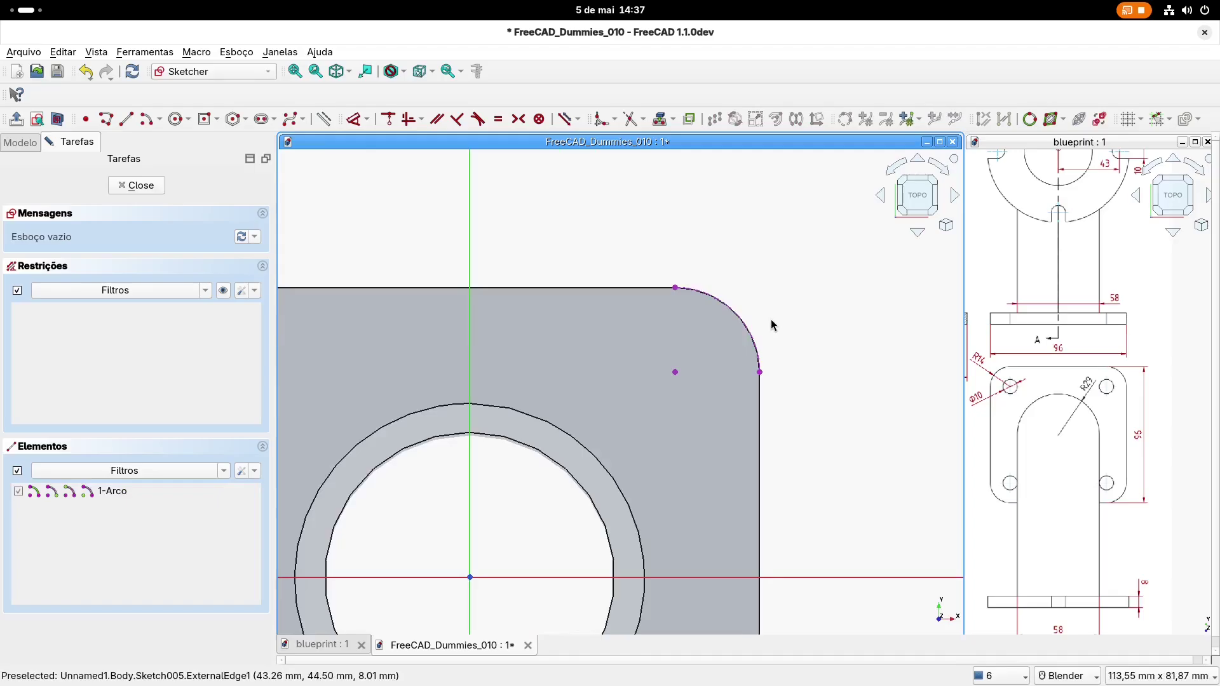
scroll(762, 335, "down", 3)
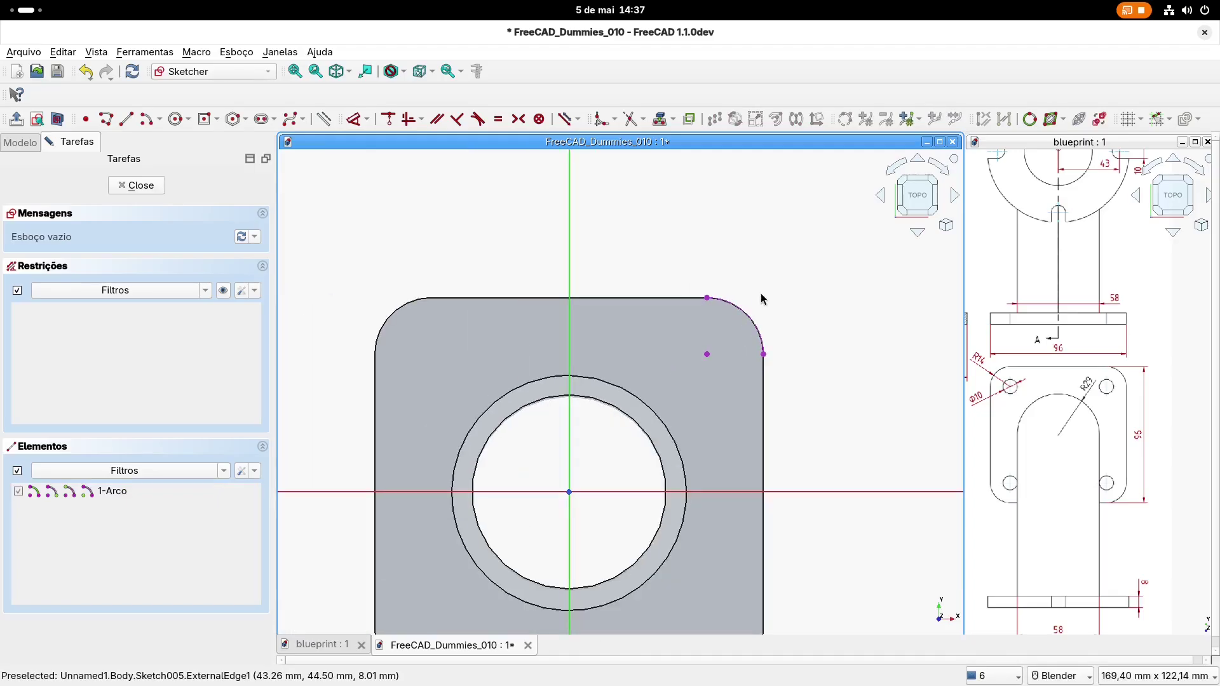
Draw a circle about 13 mm in diameter centred on the projected corner arc's centre point
left_click(178, 122)
scroll(1007, 392, "up", 1)
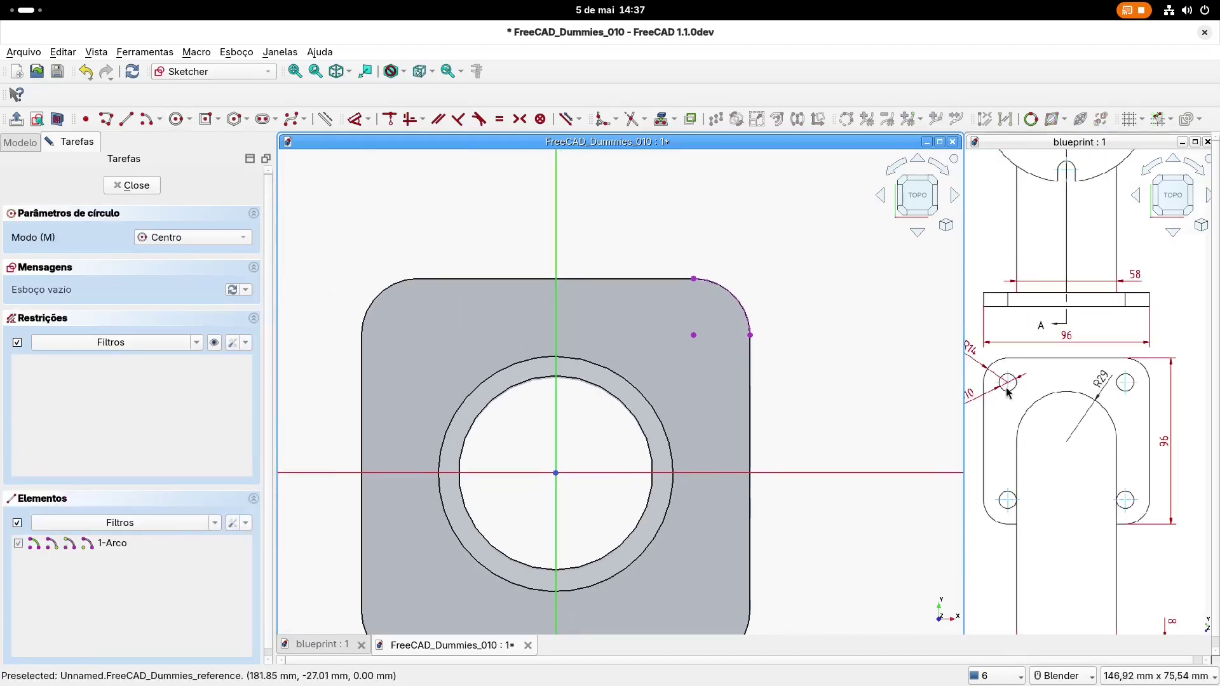
middle_click_drag(1008, 386, 1024, 388, "shift")
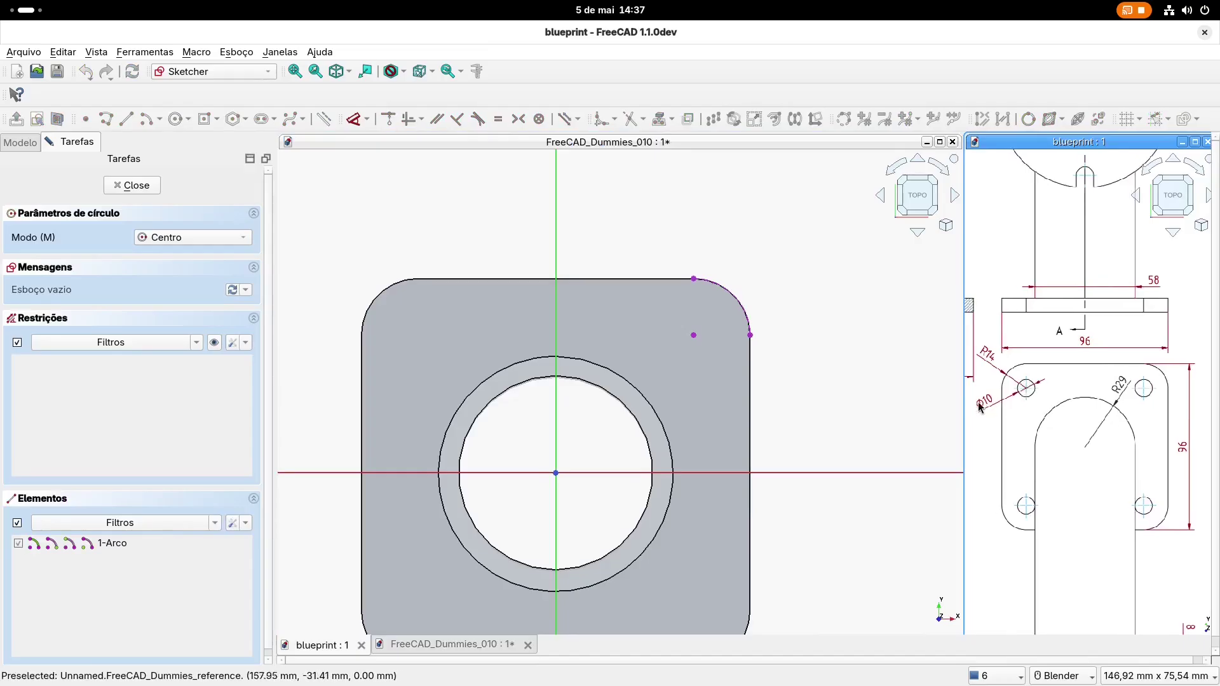
left_click(694, 335)
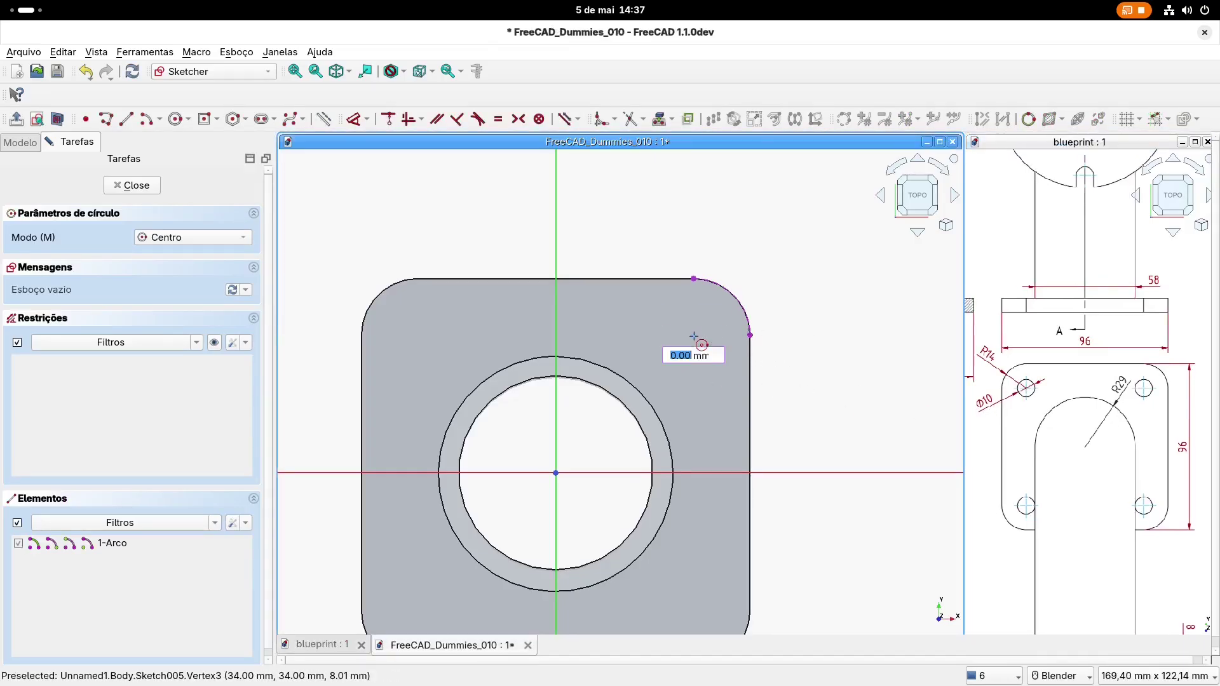
left_click(701, 366)
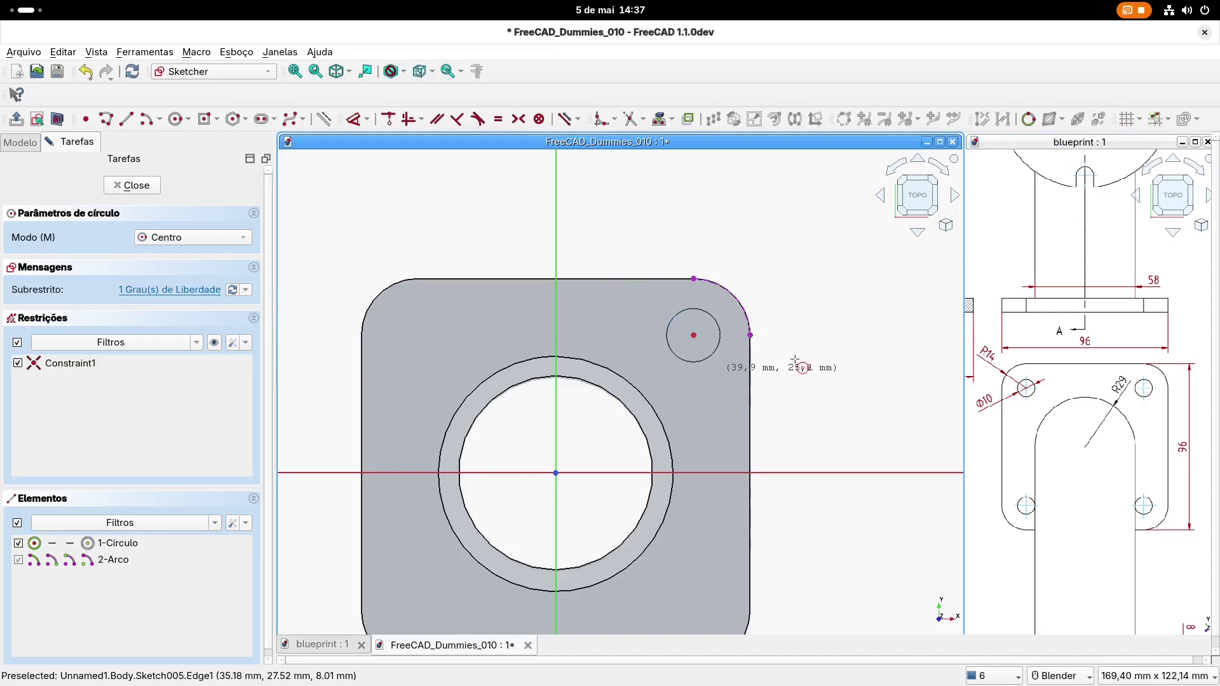
Dimension the corner circle's diameter and set it to 10 mm
left_click(353, 119)
left_click(706, 357)
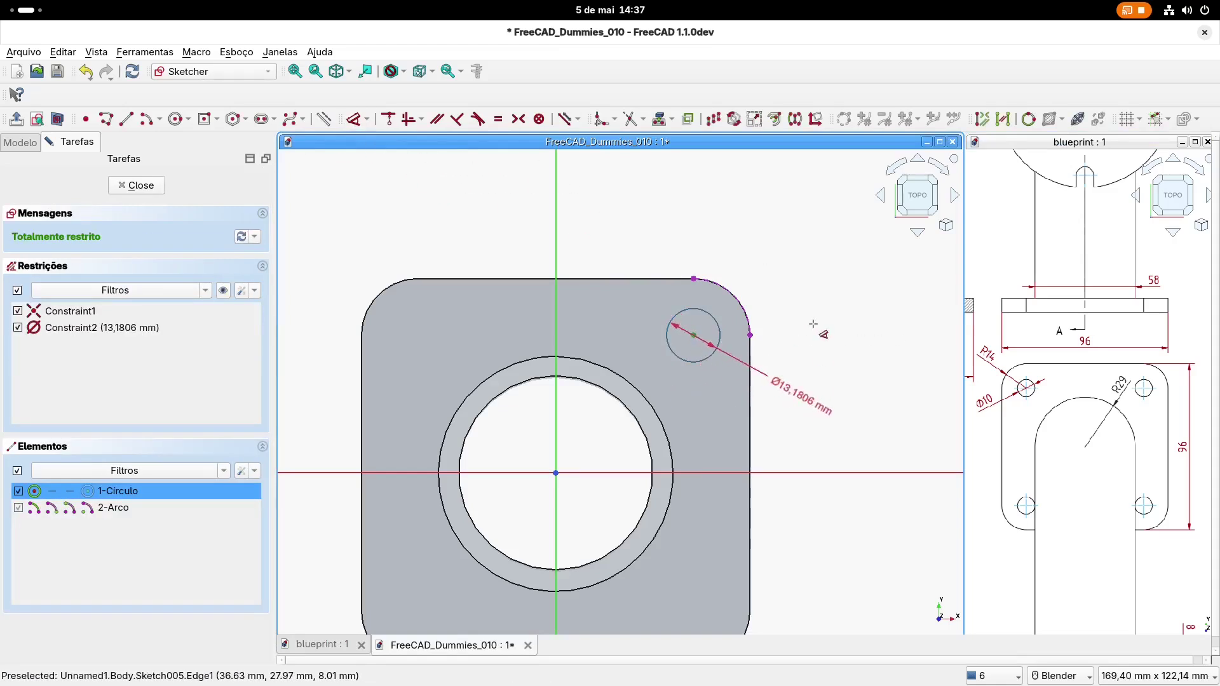
left_click(810, 277)
type("10")
key("Return")
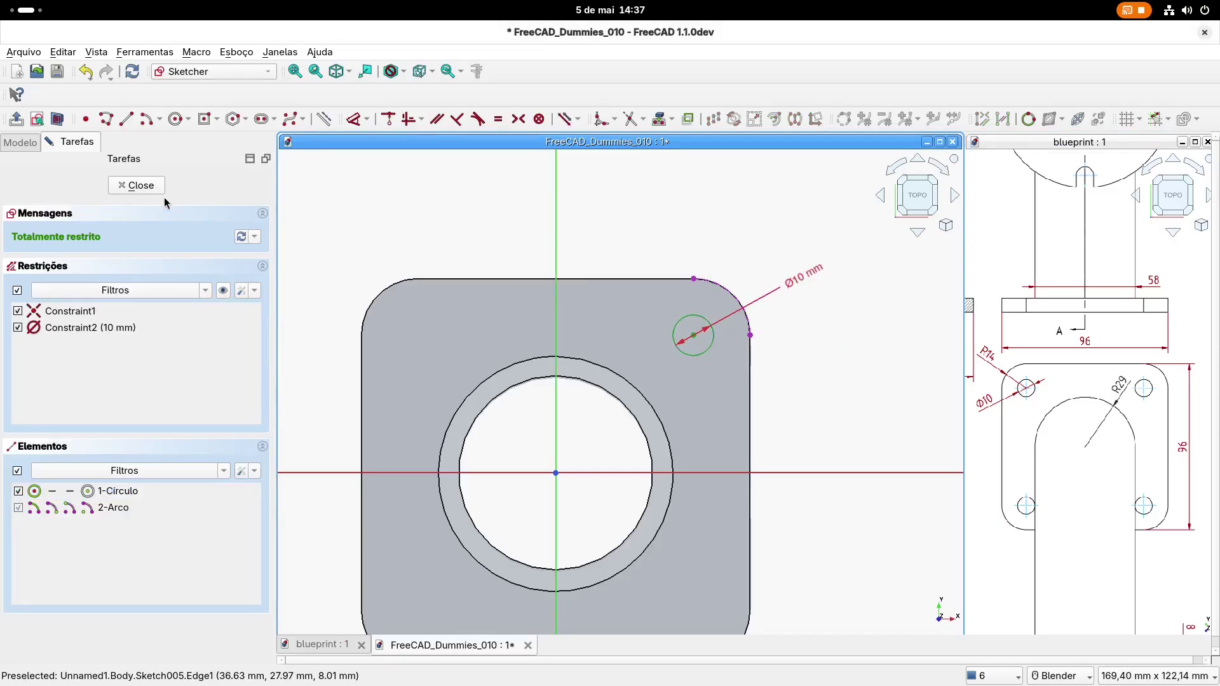
scroll(672, 396, "down", 1)
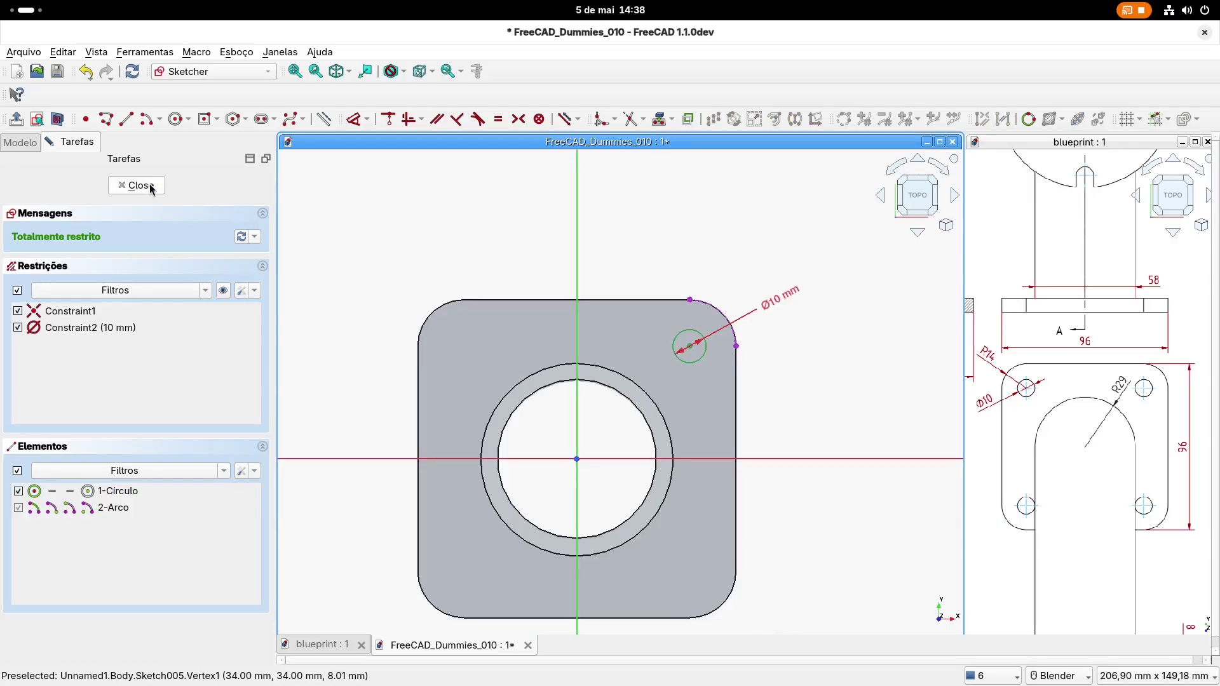
Close the sketch and pocket the circle through the flange with the type Atravessando tudo
key("Escape")
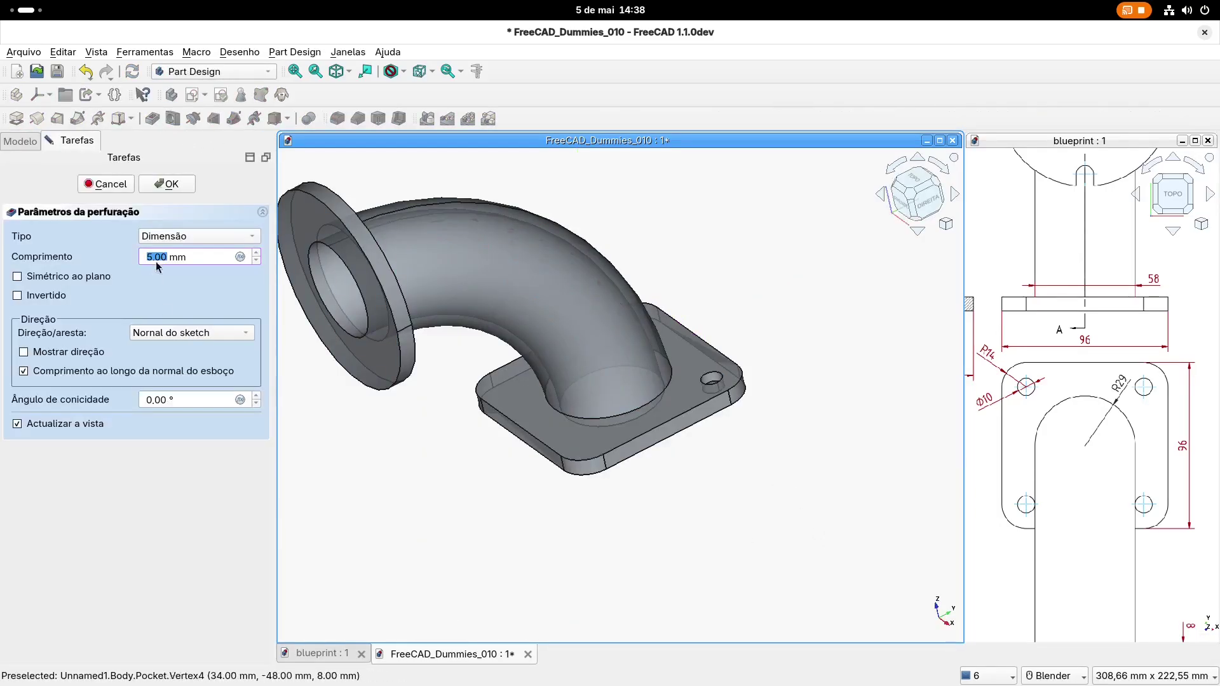
left_click(188, 240)
left_click(187, 257)
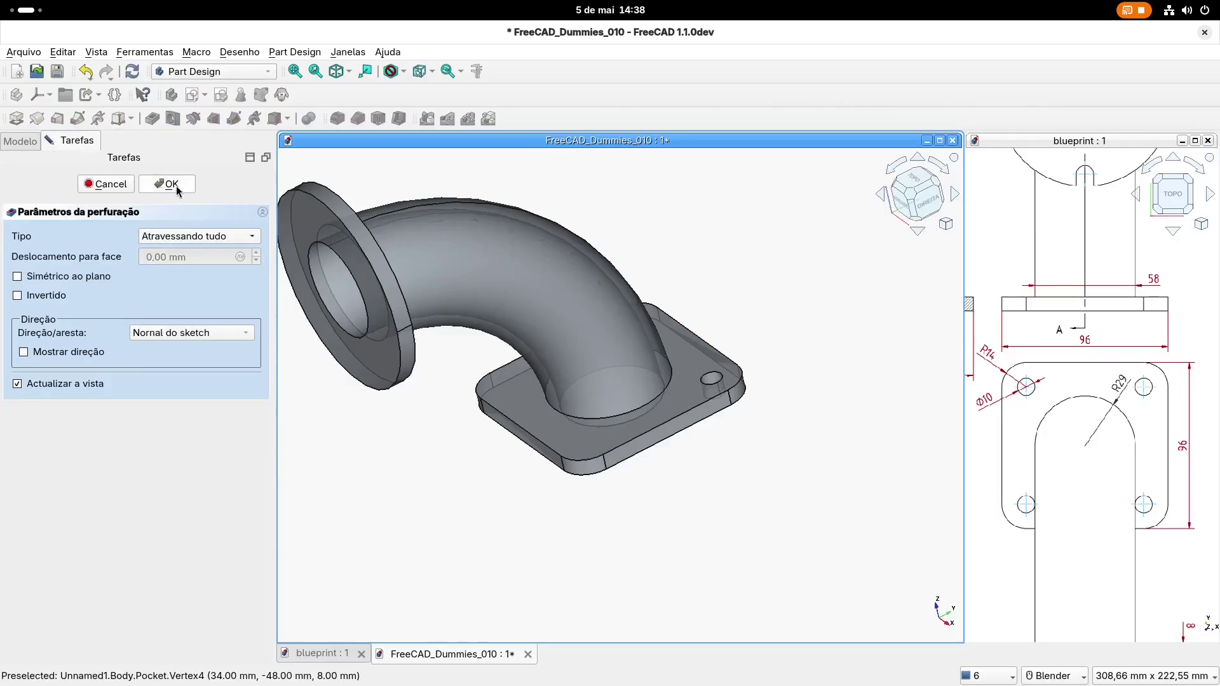
left_click(172, 184)
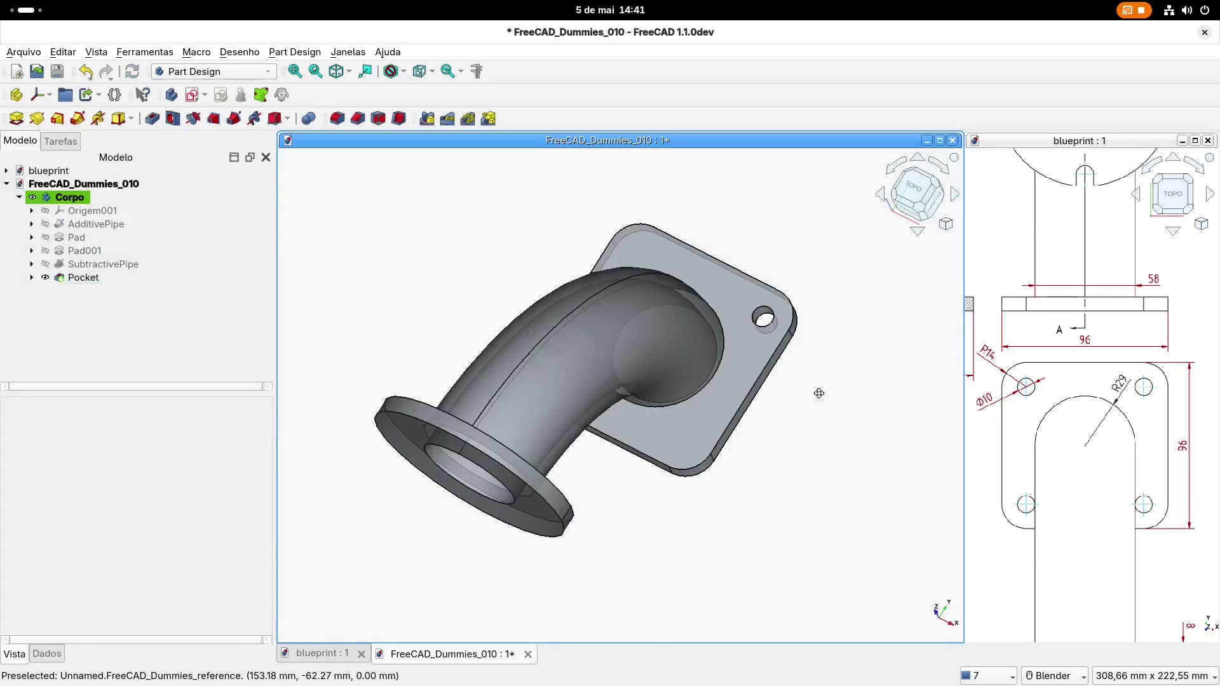
Mirror the Pocket hole about the vertical sketch axis (Eixo vertical do esboço)
middle_click_drag(819, 393, 819, 400, "shift")
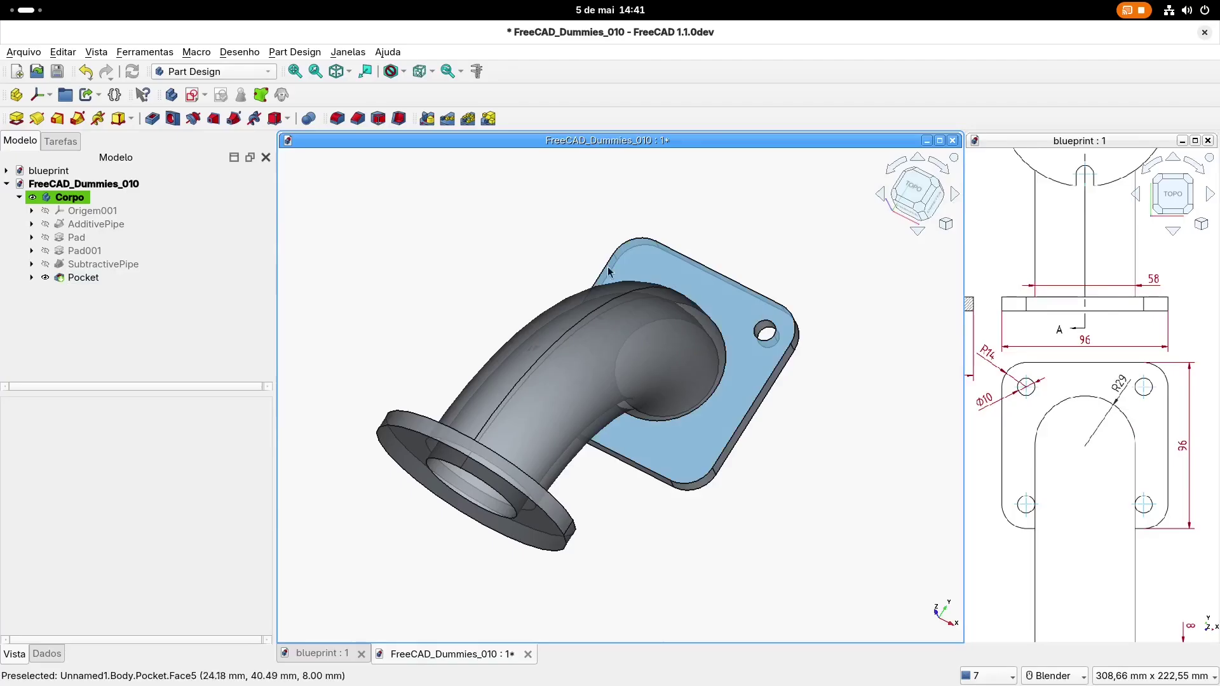
left_click(84, 278)
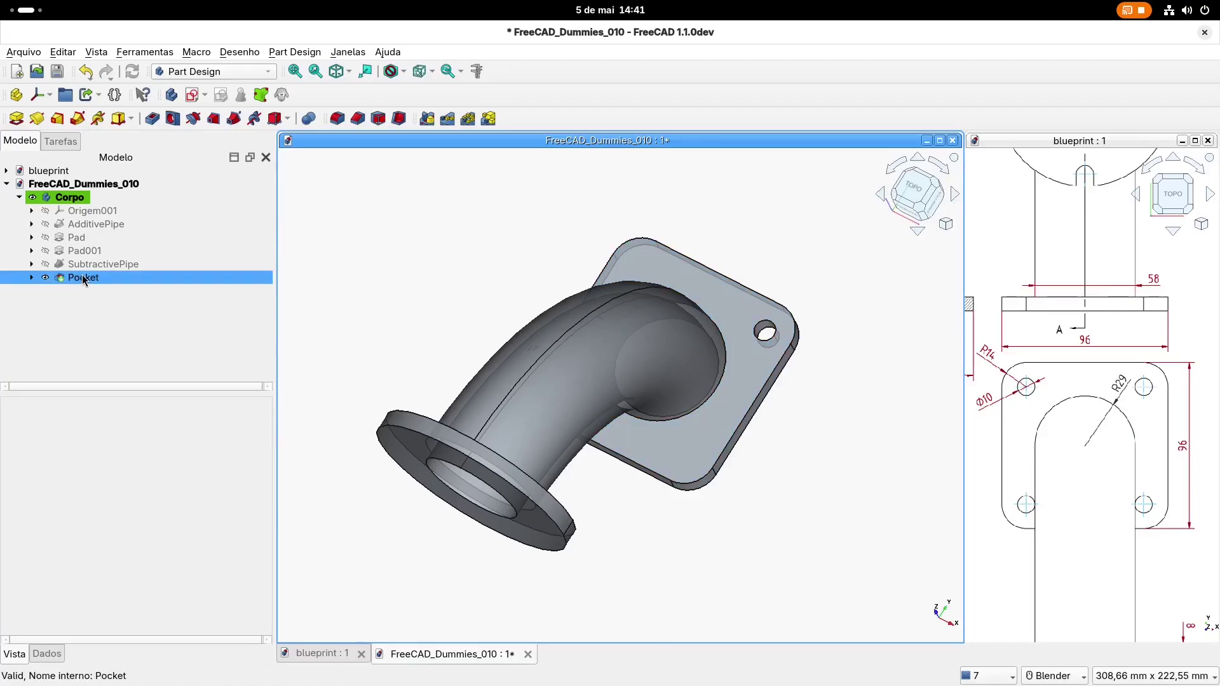
left_click(82, 275)
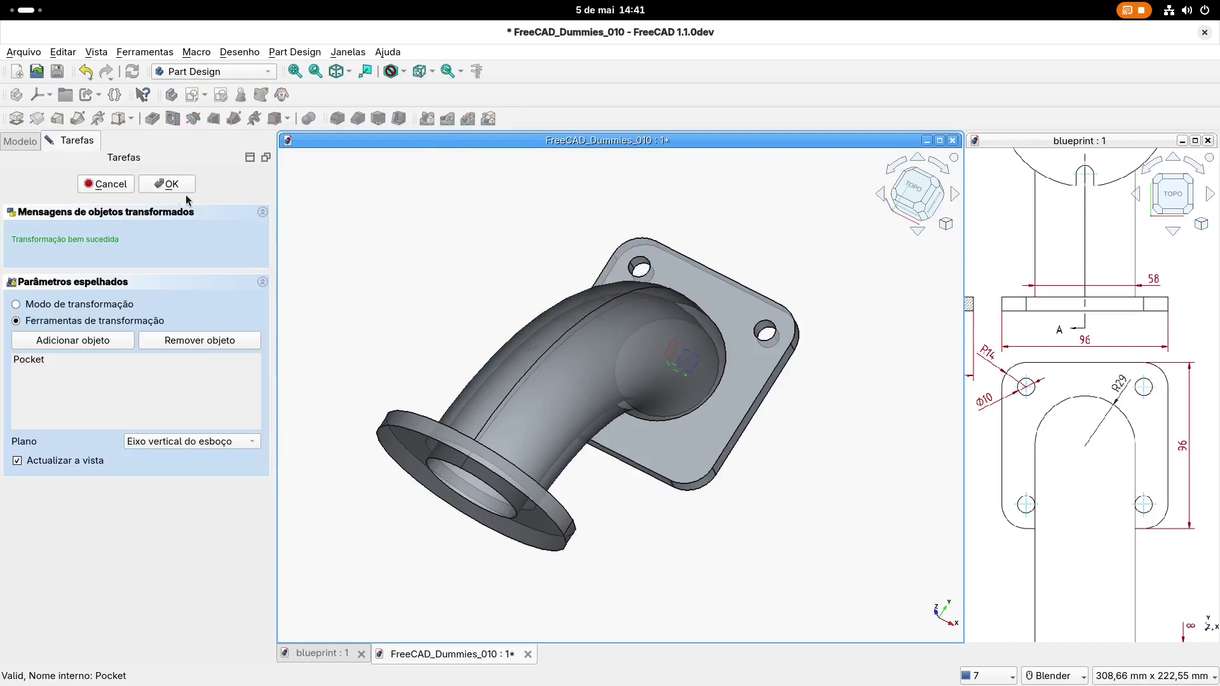
key("Return")
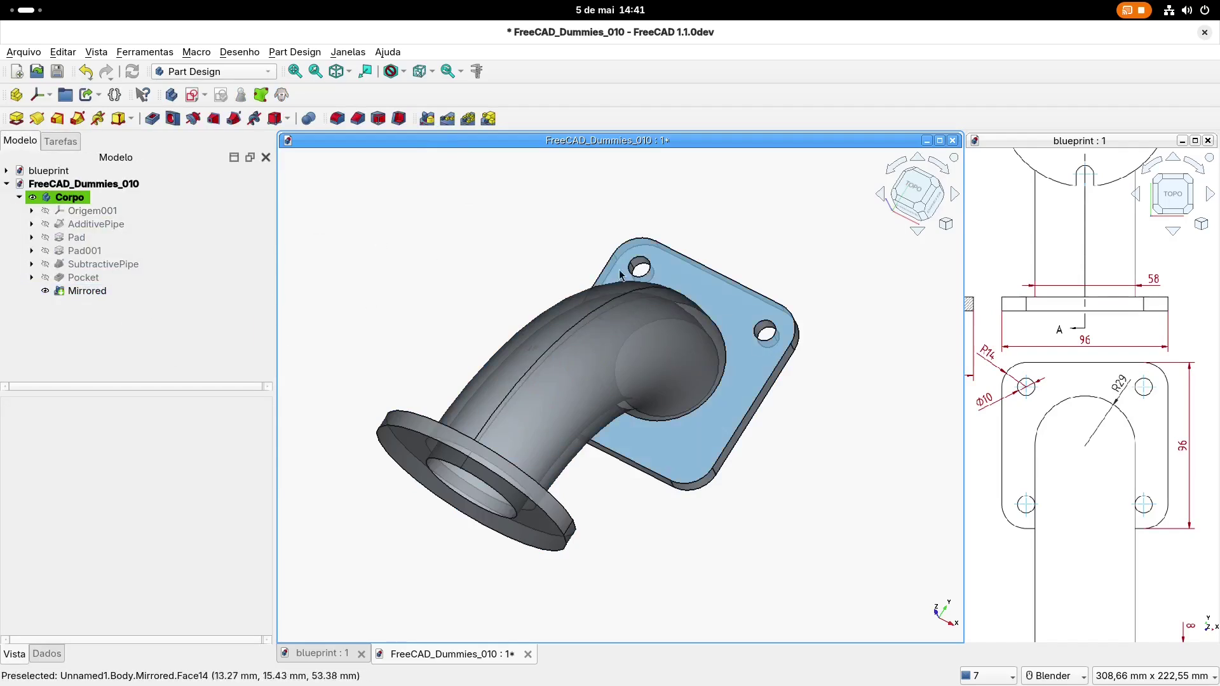
Try to mirror the Mirrored feature, cancel the attempt, and delete the Mirrored feature
left_click(90, 292)
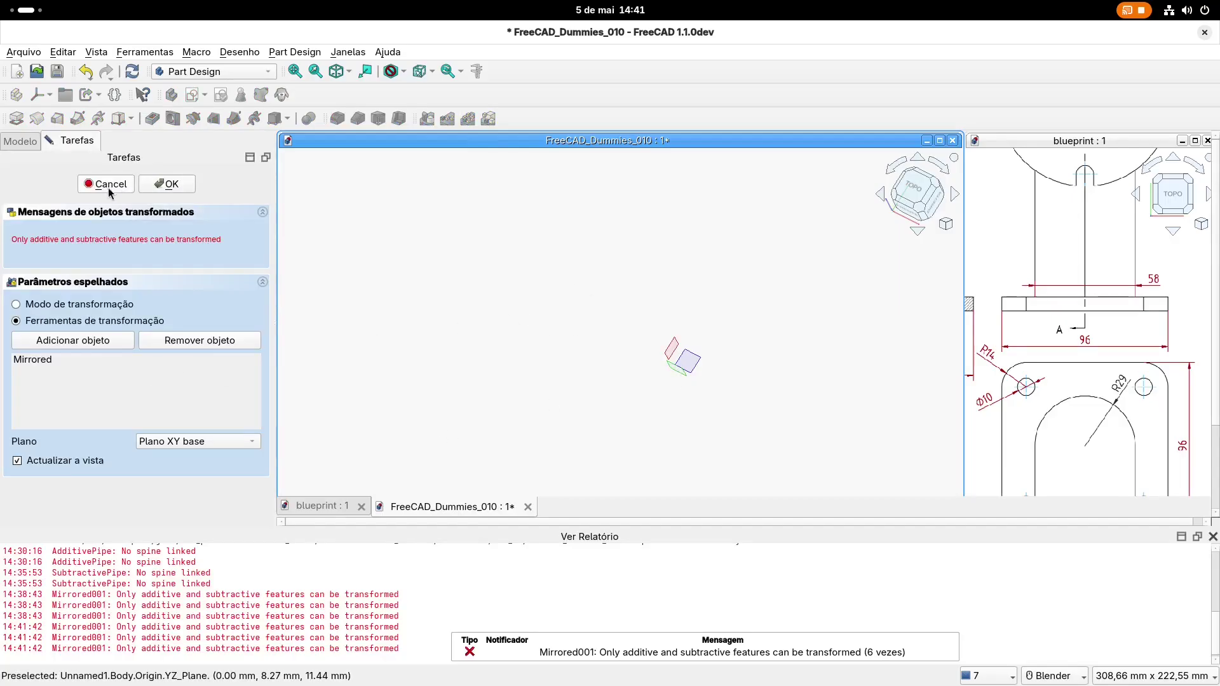
key("Escape")
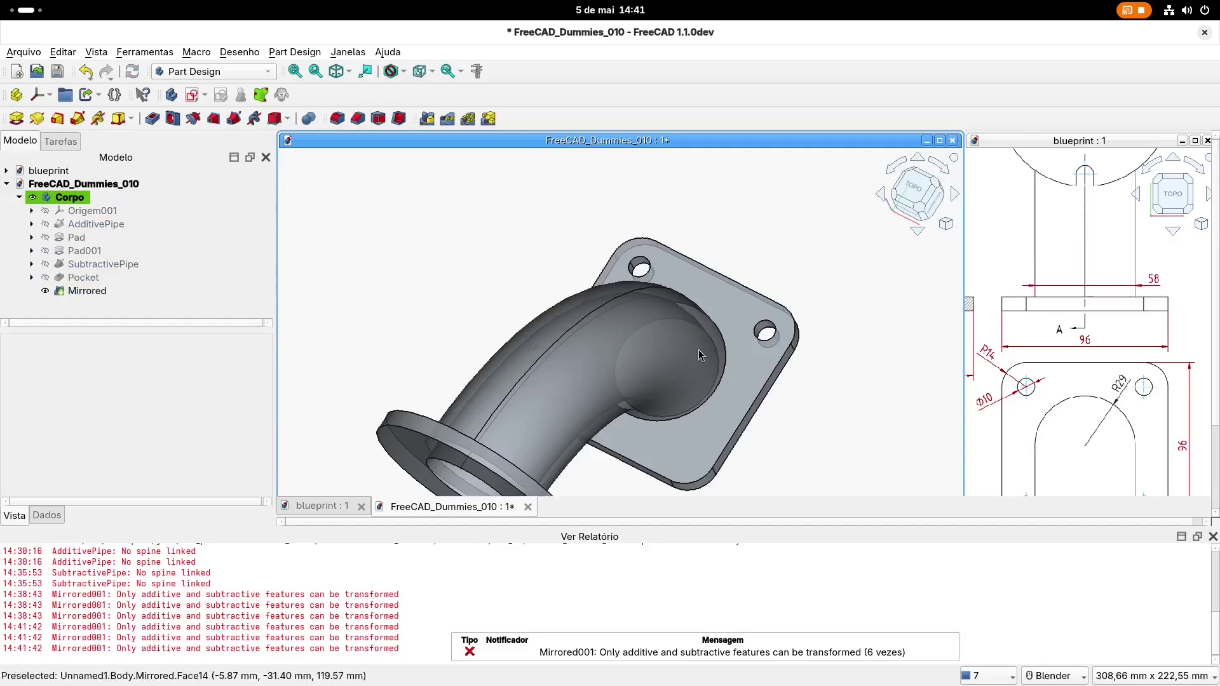
left_click(1213, 536)
left_click(83, 291)
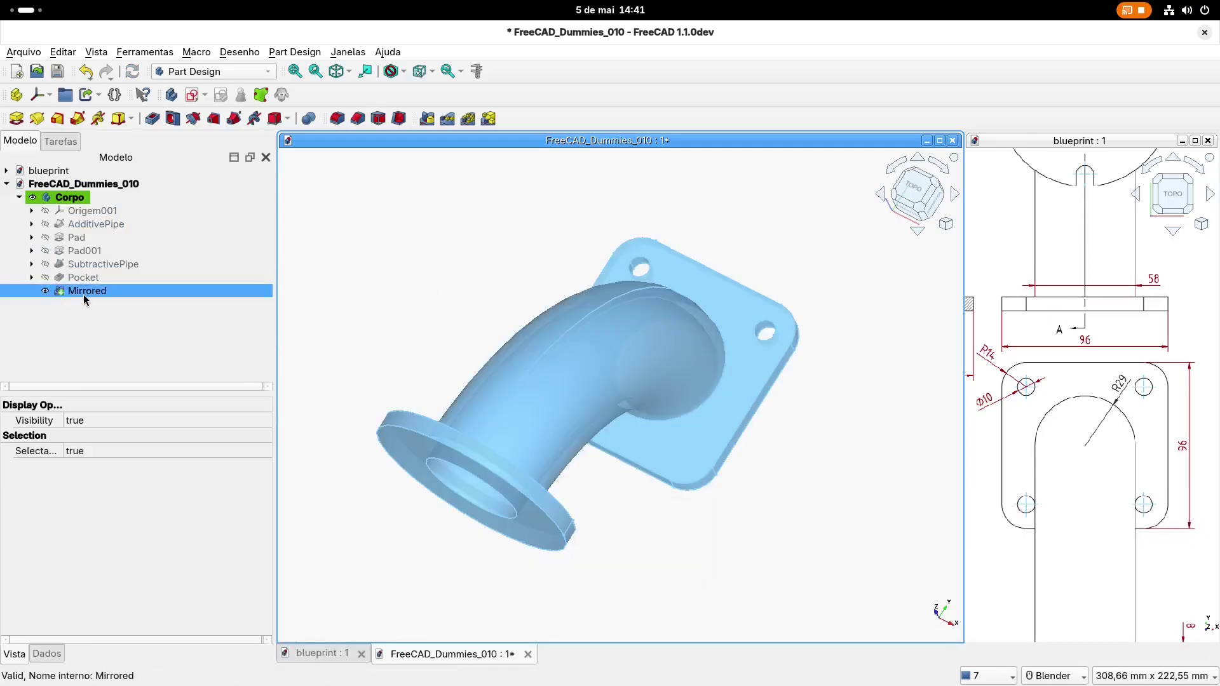
key("Delete")
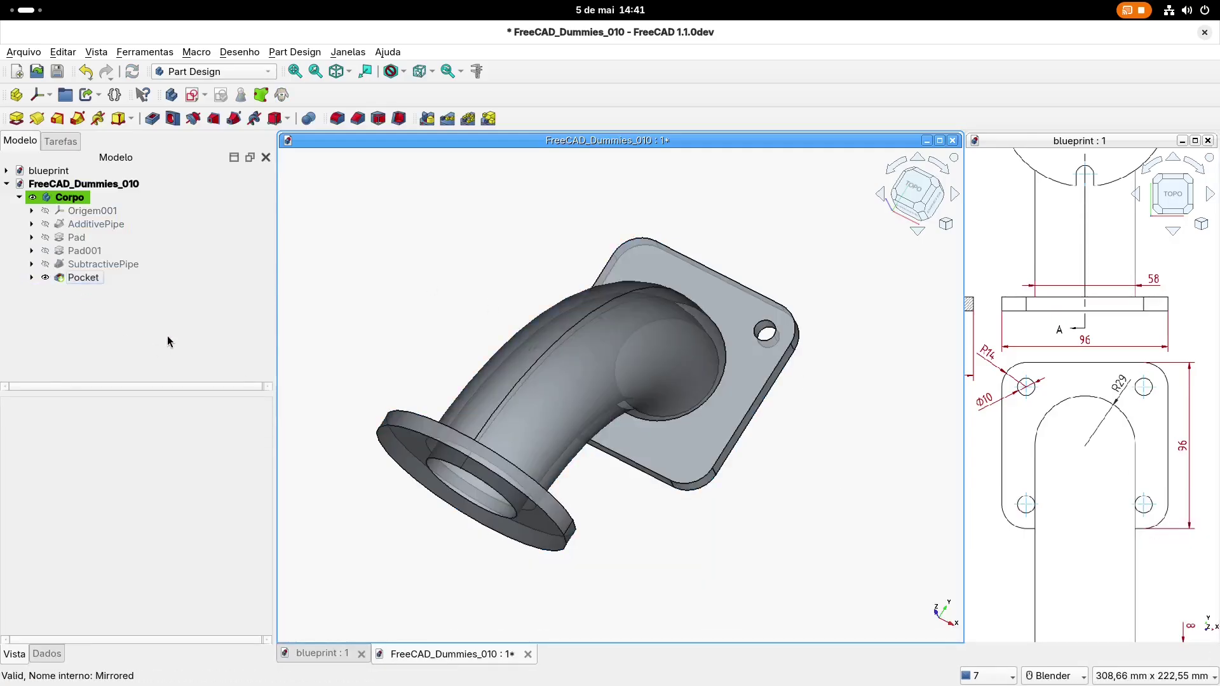
Start a MultiTransform of the Pocket hole and add a mirrored transformation about the vertical sketch axis (Eixo vertical do esboço)
left_click(86, 278)
left_click(87, 286)
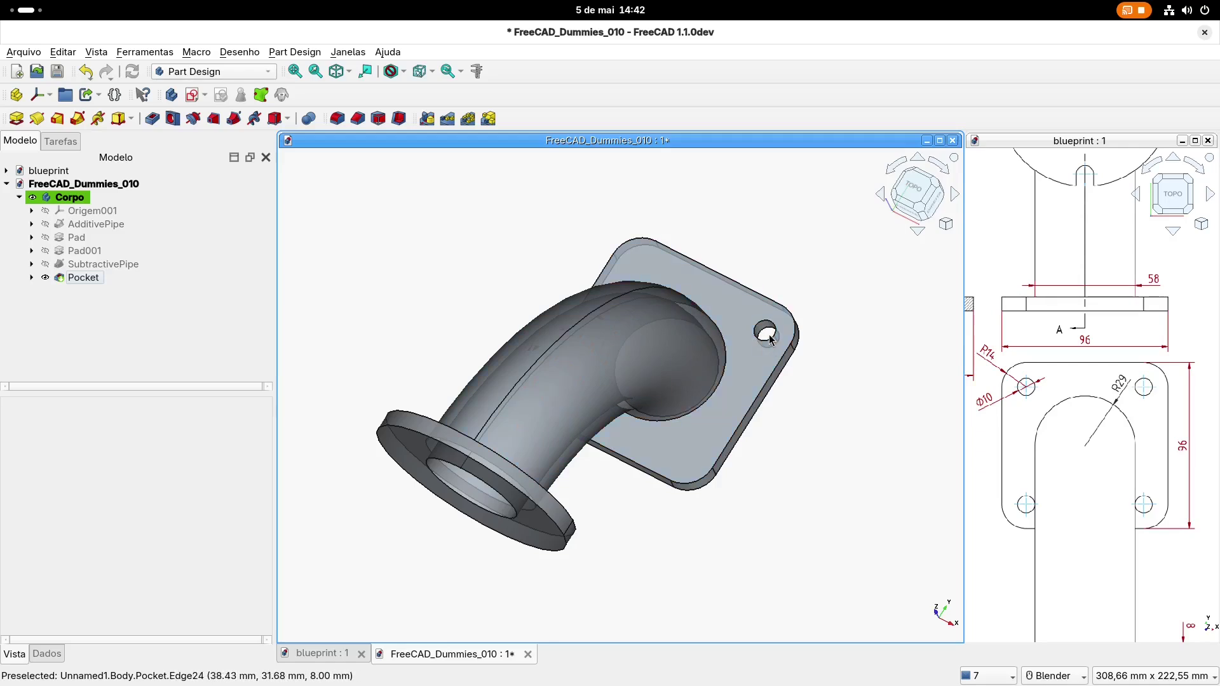
left_click(82, 277)
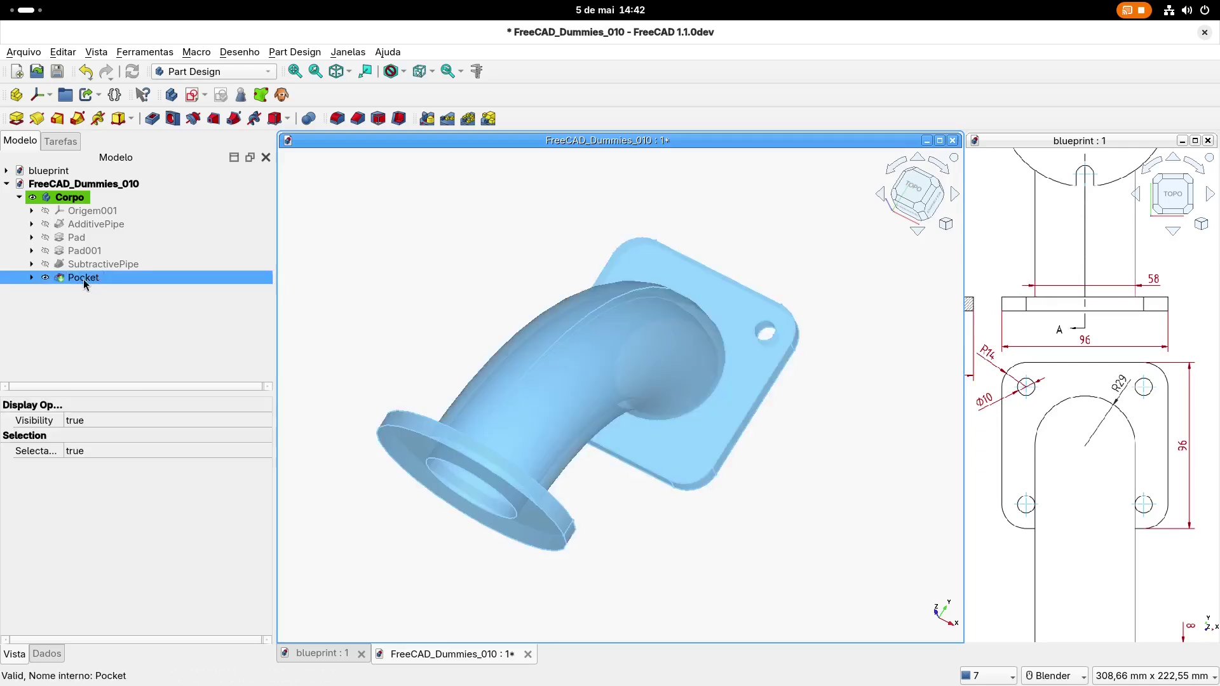
left_click(488, 119)
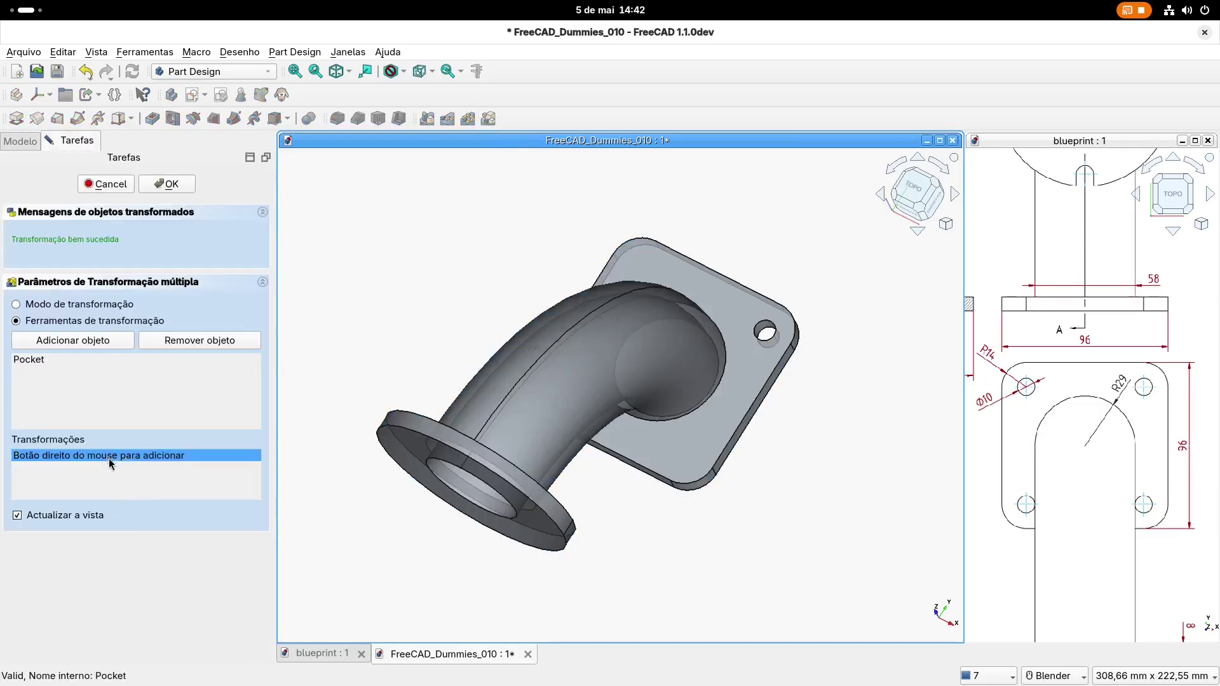
left_click(27, 361)
right_click(96, 459)
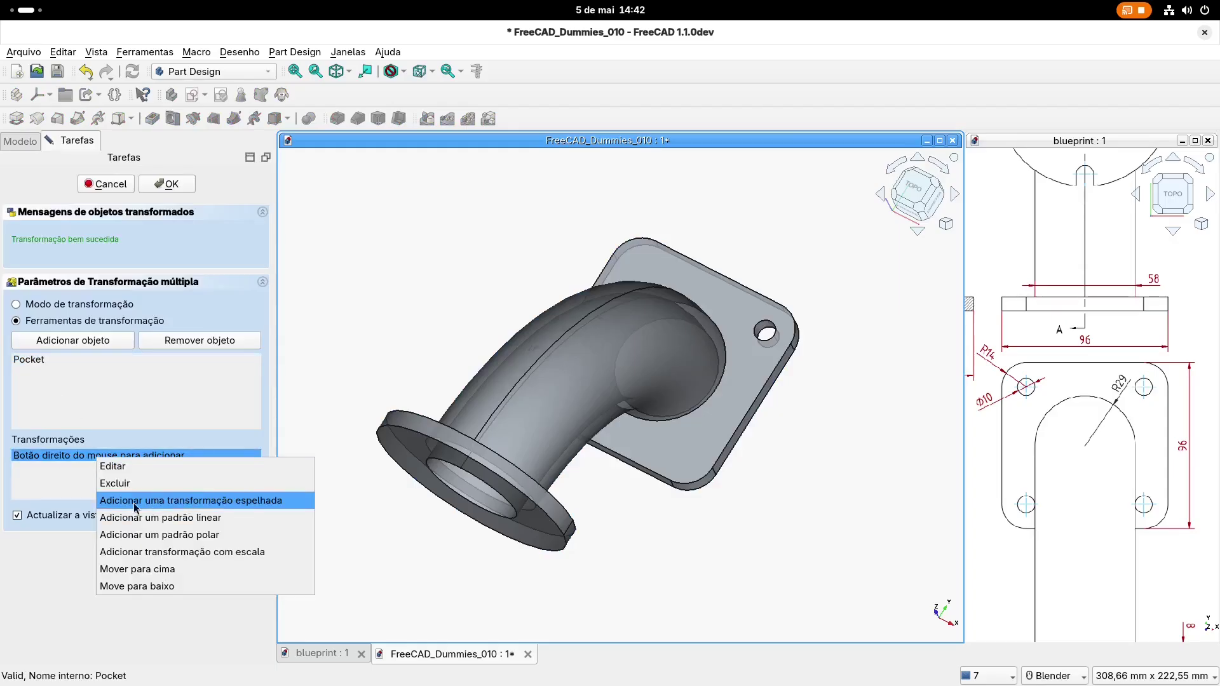
left_click(249, 501)
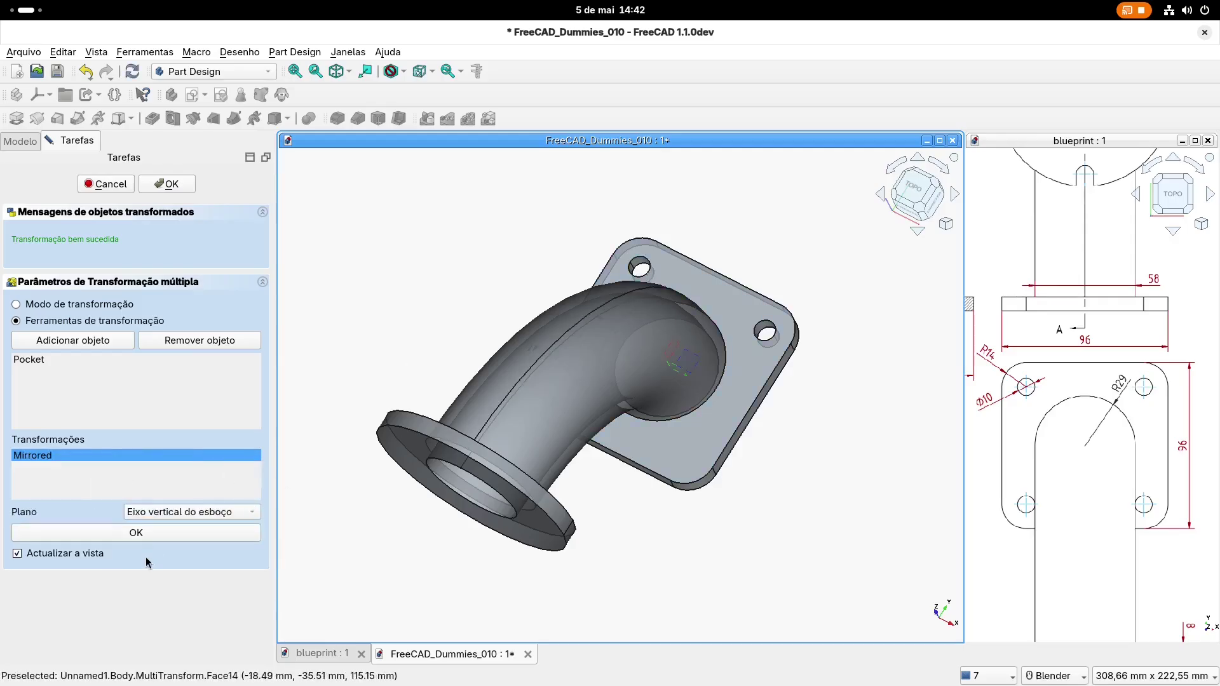
left_click(148, 534)
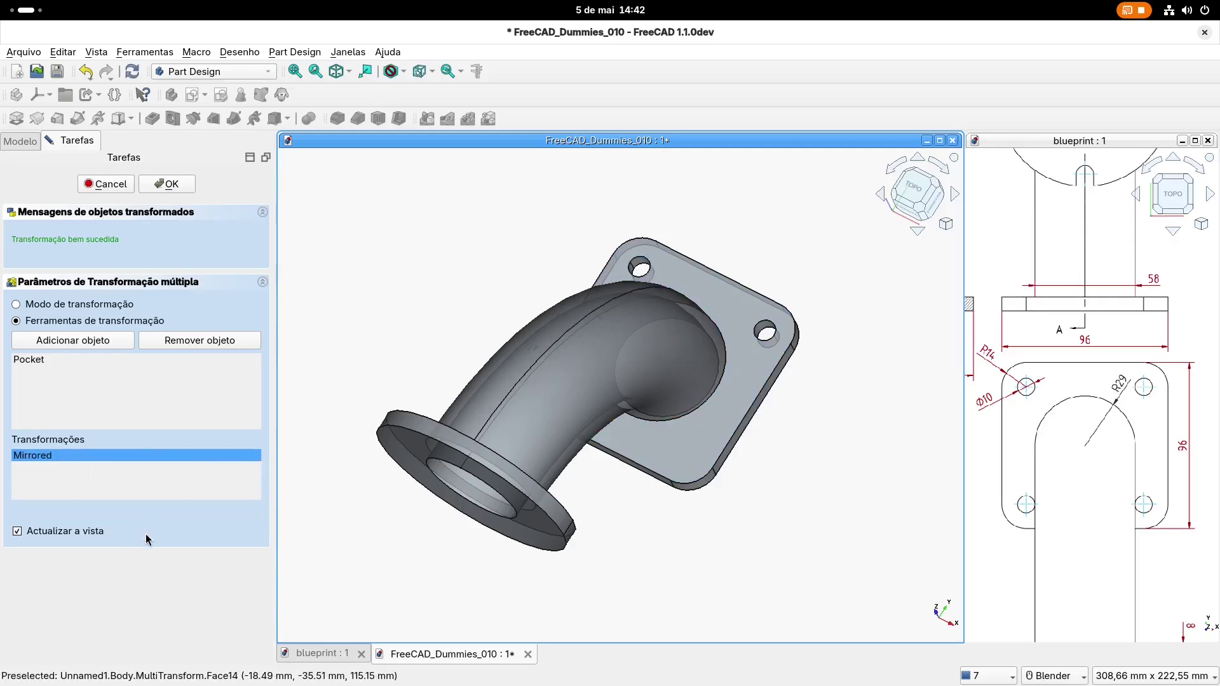
Add a second mirrored transformation about the horizontal sketch axis (Eixo horizontal do esboço) and accept the MultiTransform
right_click(31, 456)
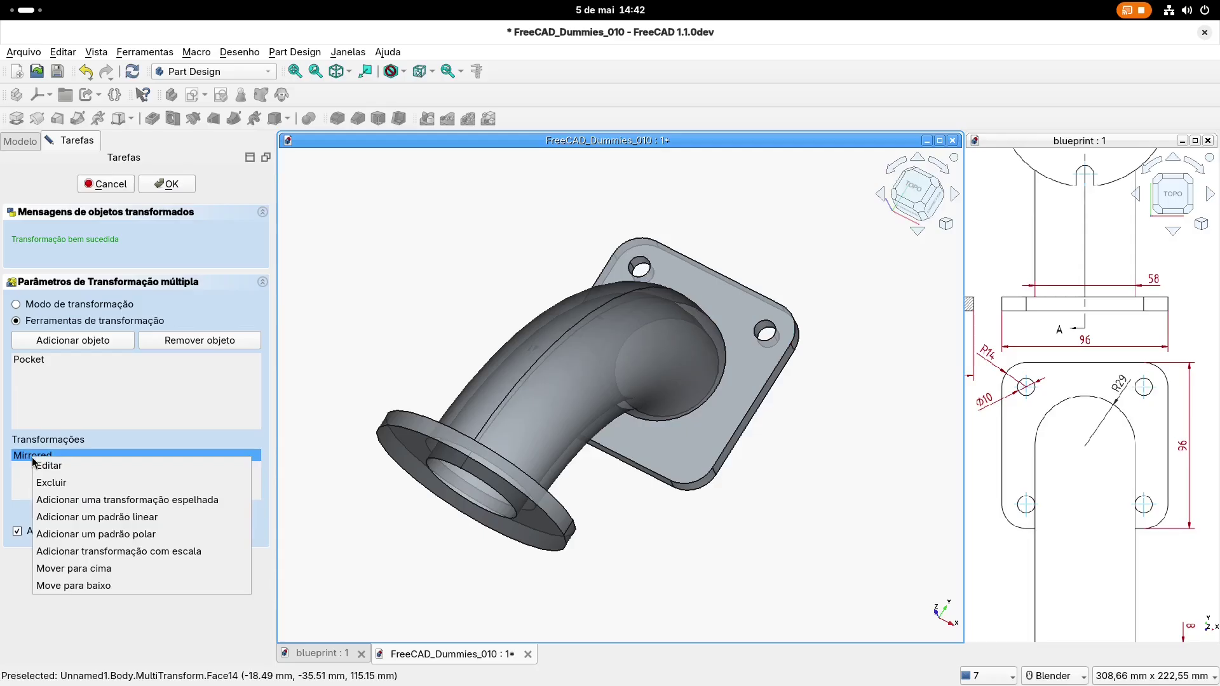
left_click(139, 502)
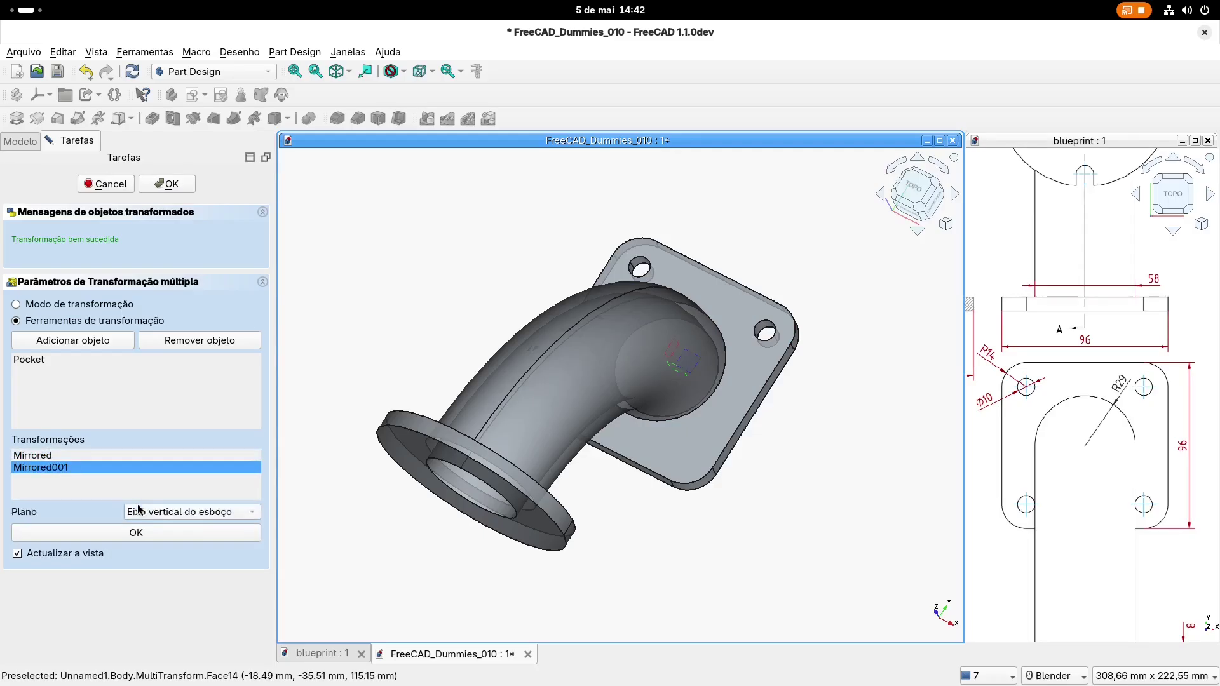
left_click(211, 513)
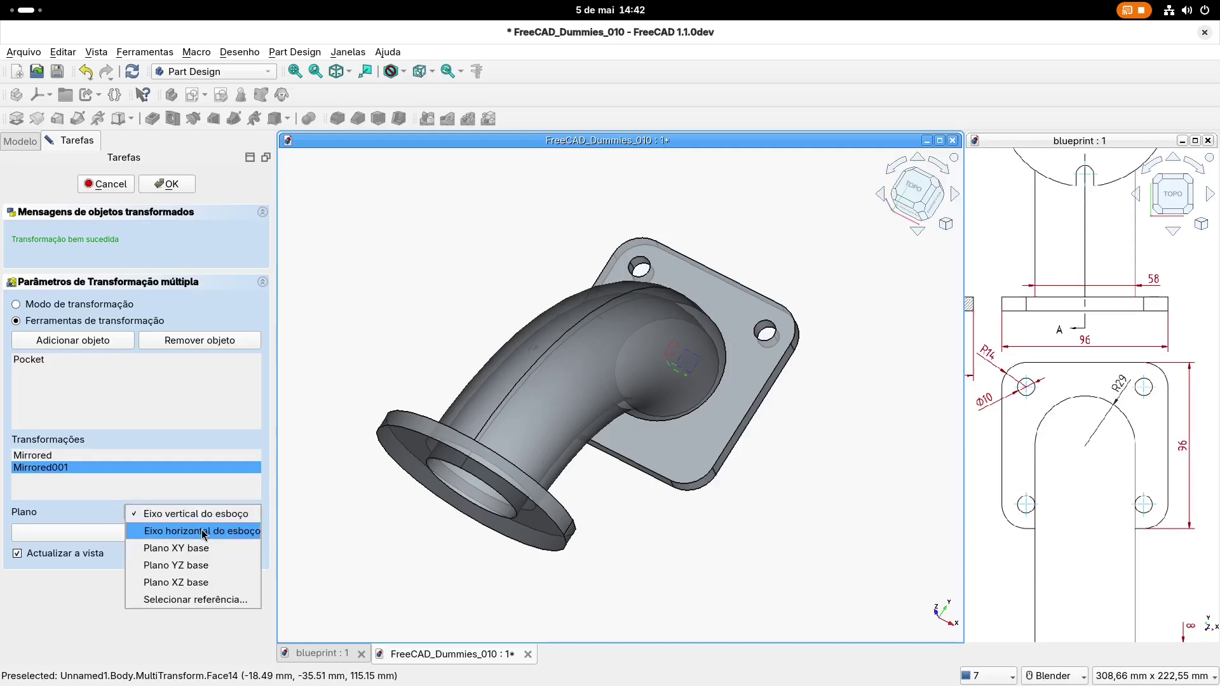
left_click(179, 532)
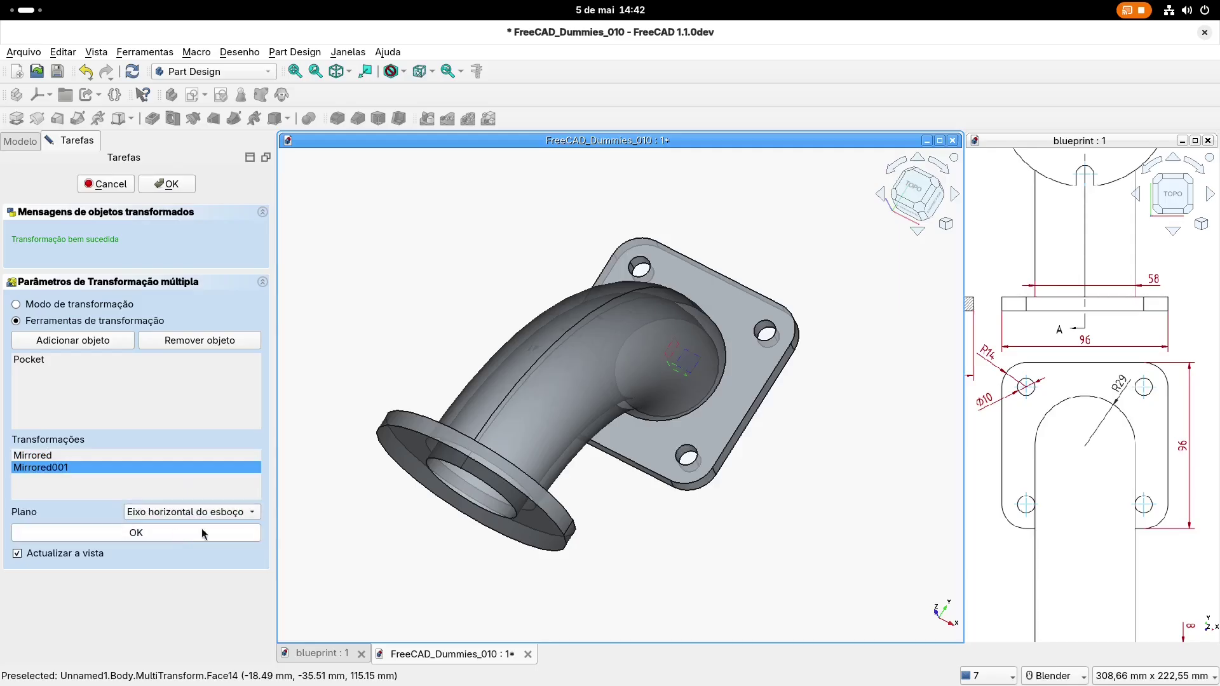
mouse_move(607, 486)
middle_mouse_down()
mouse_move(644, 512)
mouse_move(605, 477)
middle_mouse_up()
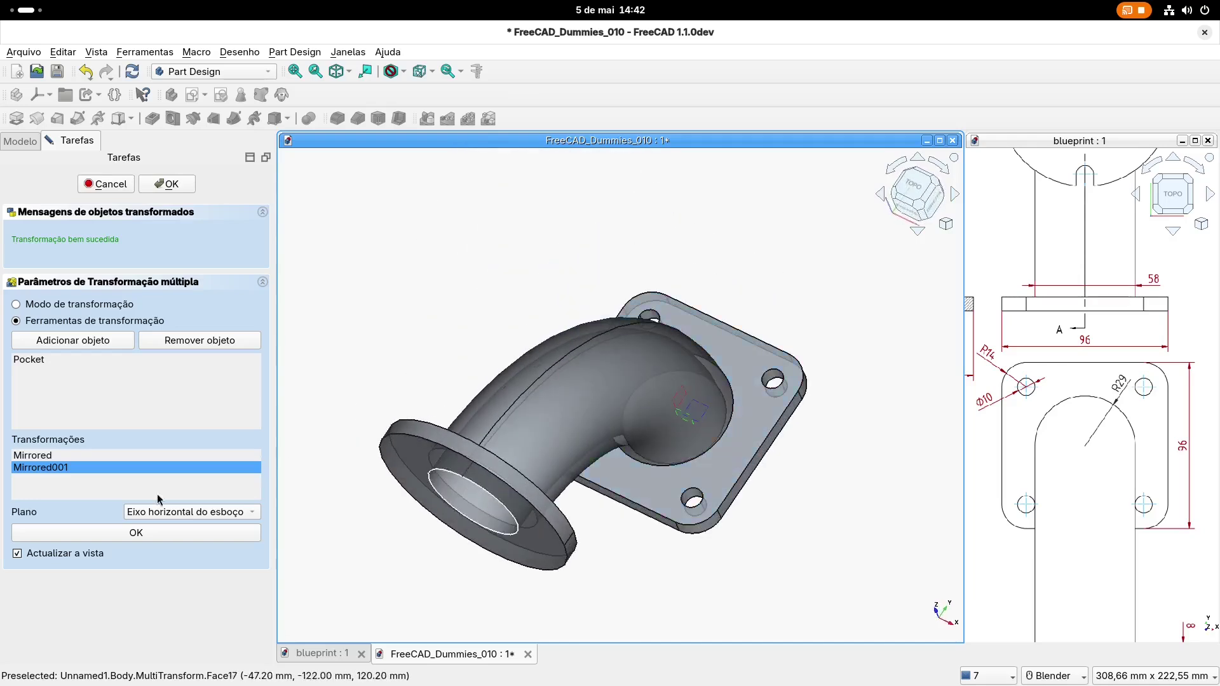
left_click(95, 534)
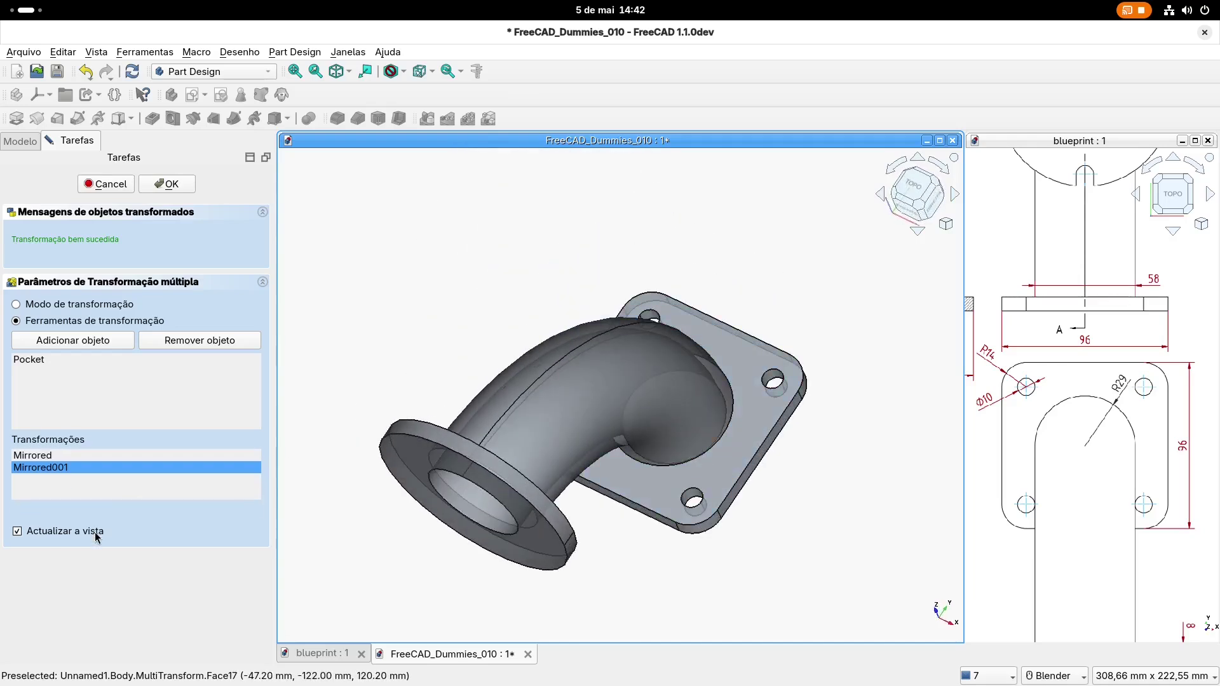
left_click(191, 191)
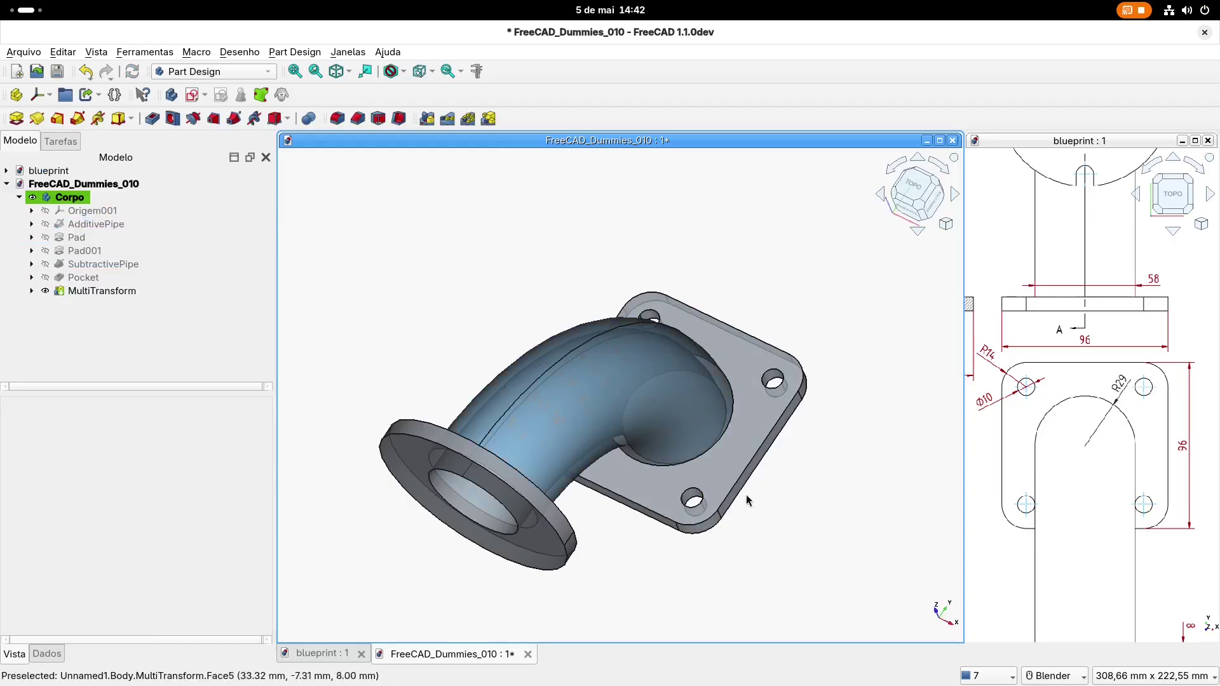
Start a new sketch on the outer face of the round flange
middle_click_drag(593, 492, 526, 499, "shift")
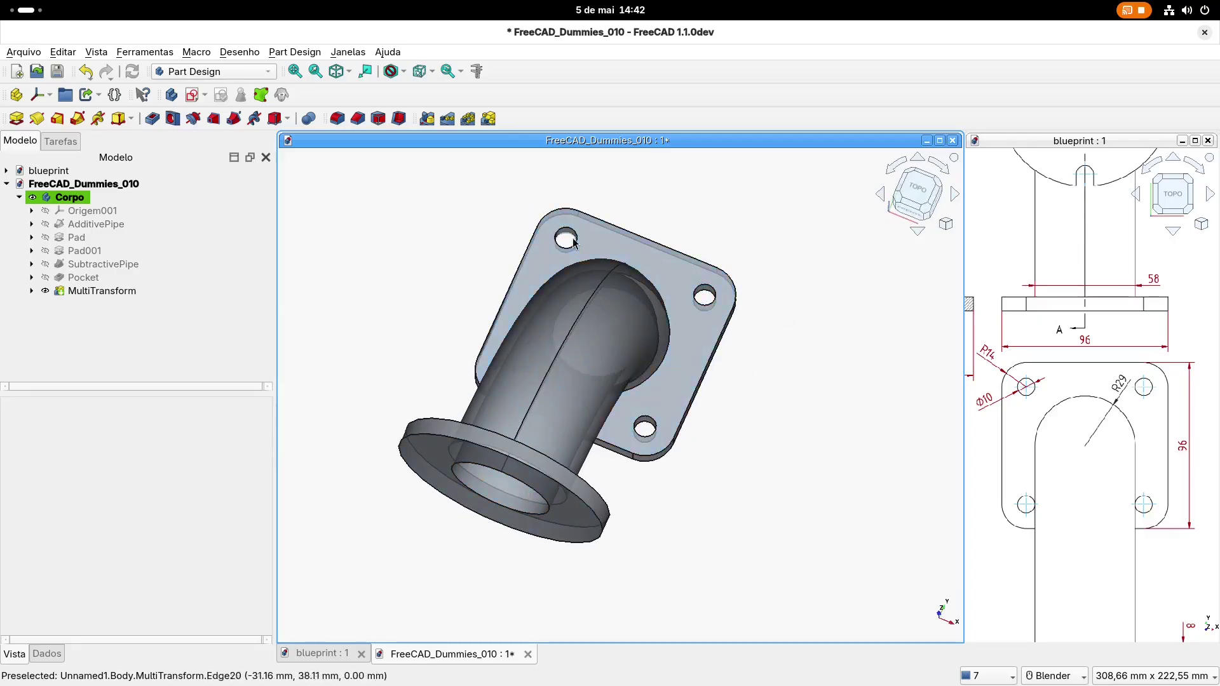
middle_click_drag(727, 433, 750, 450, "shift")
scroll(1078, 422, "down", 2)
middle_click_drag(1078, 348, 1077, 444, "shift")
middle_click_drag(718, 488, 730, 321)
left_click(496, 427)
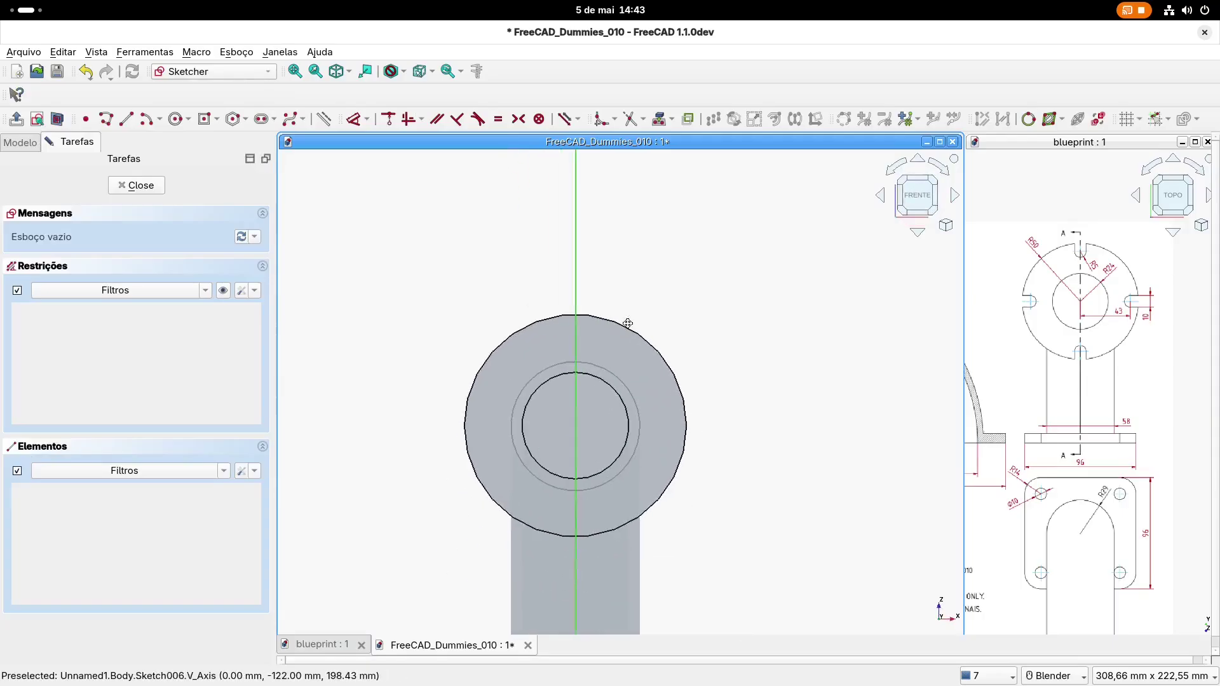
Sketch a vertical slot about 26 mm between centres on the vertical axis, crossing the upper outer edge of the round flange
scroll(621, 313, "up", 3)
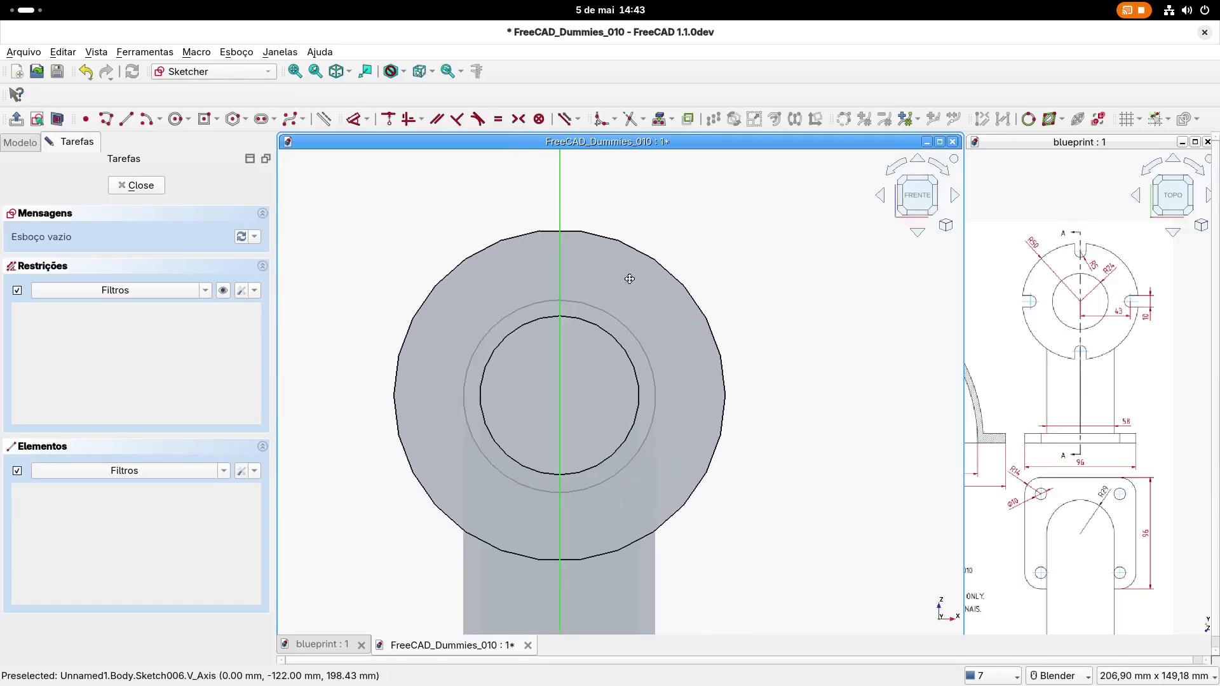
middle_click_drag(629, 279, 692, 261, "shift")
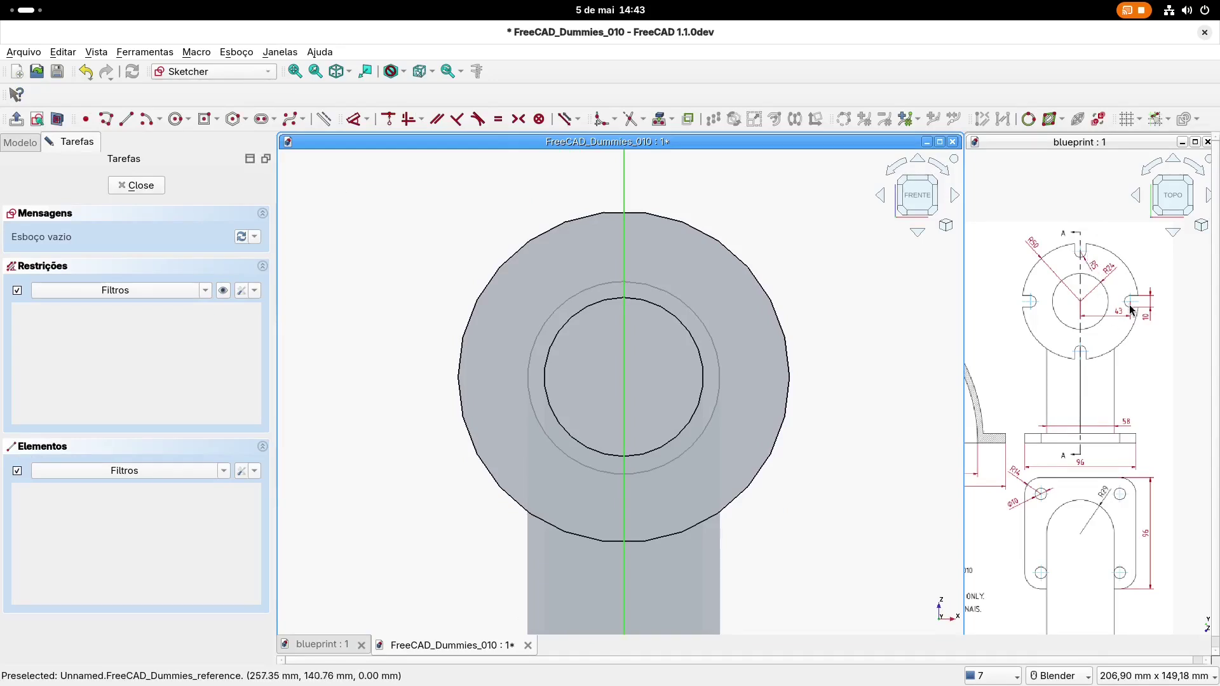
scroll(1138, 305, "up", 1)
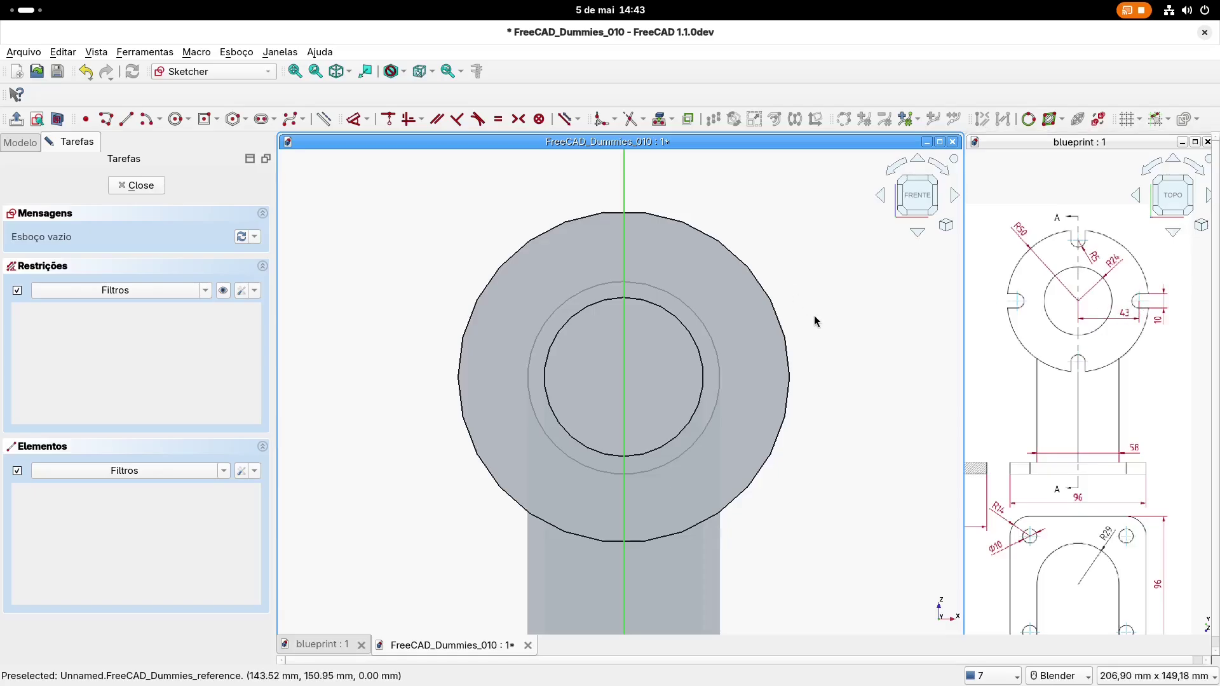
middle_click_drag(835, 325, 843, 344, "shift")
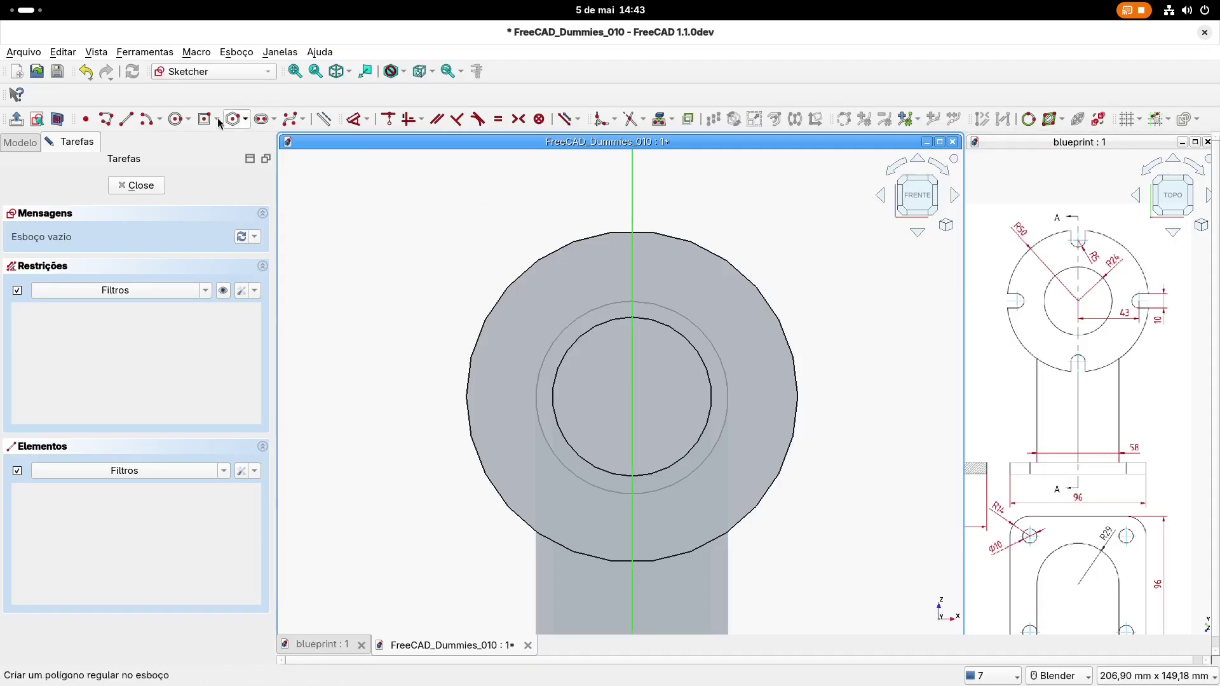
left_click(260, 121)
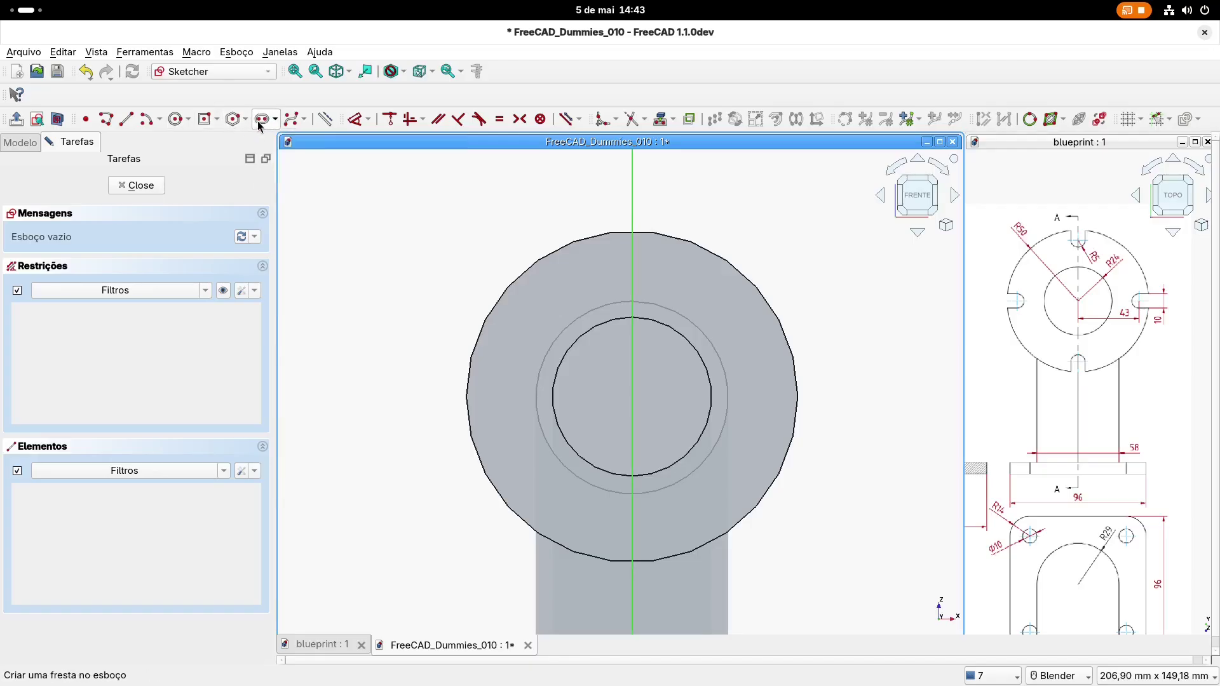
left_click(633, 281)
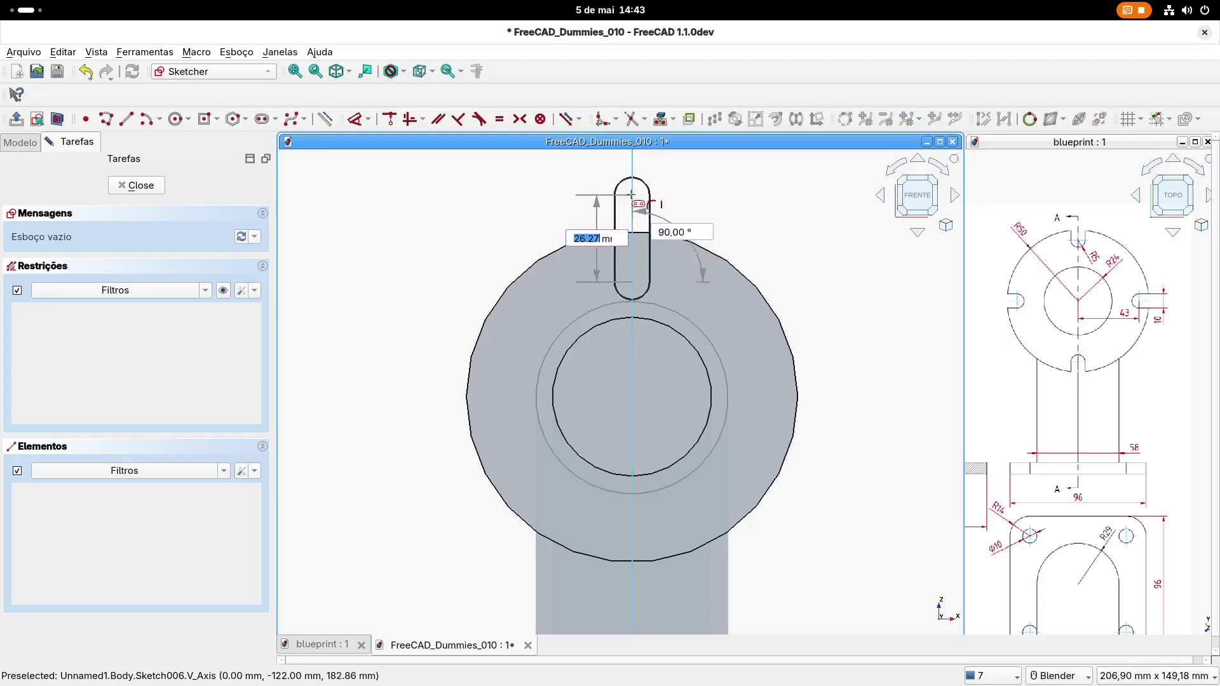
left_click(632, 195)
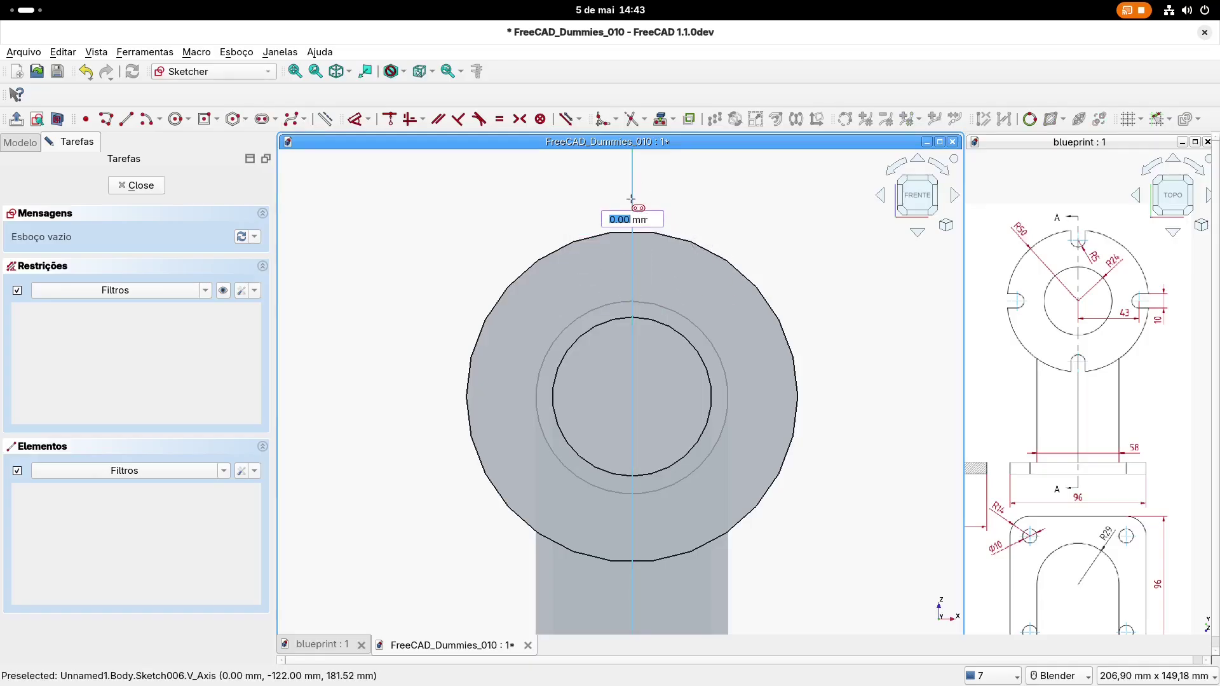
left_click(652, 185)
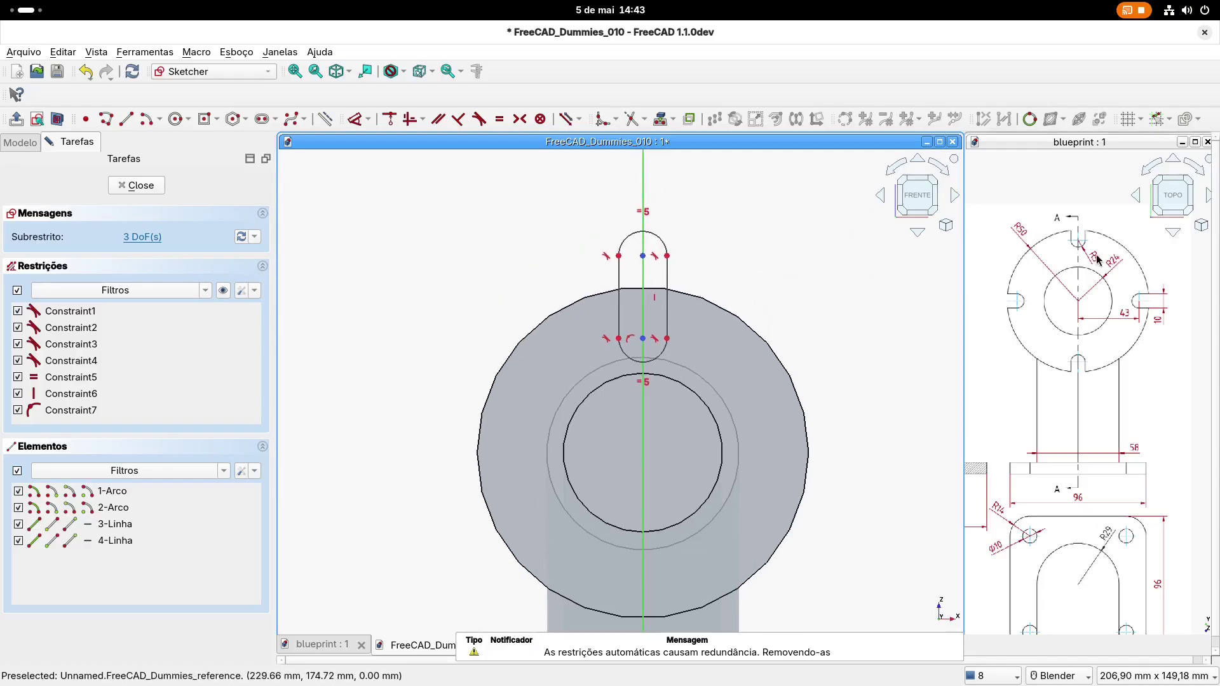
Dimension the radius of the slot's lower end arc and set it to 5 mm
scroll(1095, 255, "up", 3)
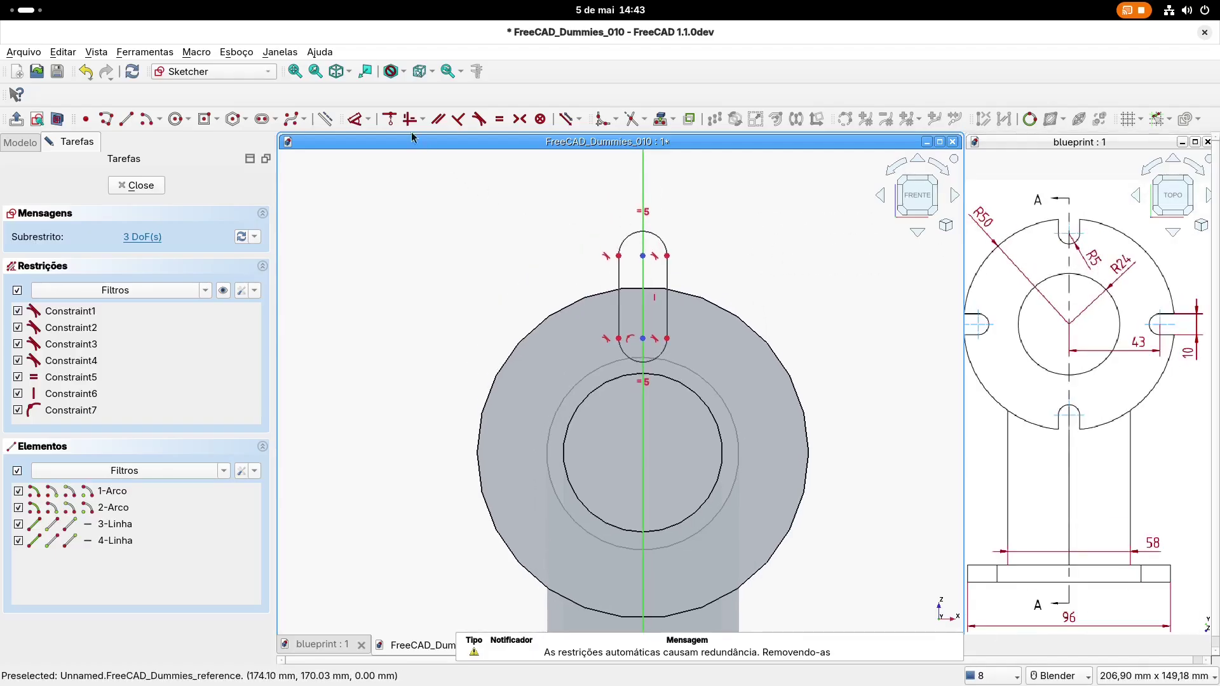
left_click(660, 354)
left_click(689, 386)
type("5")
key("Return")
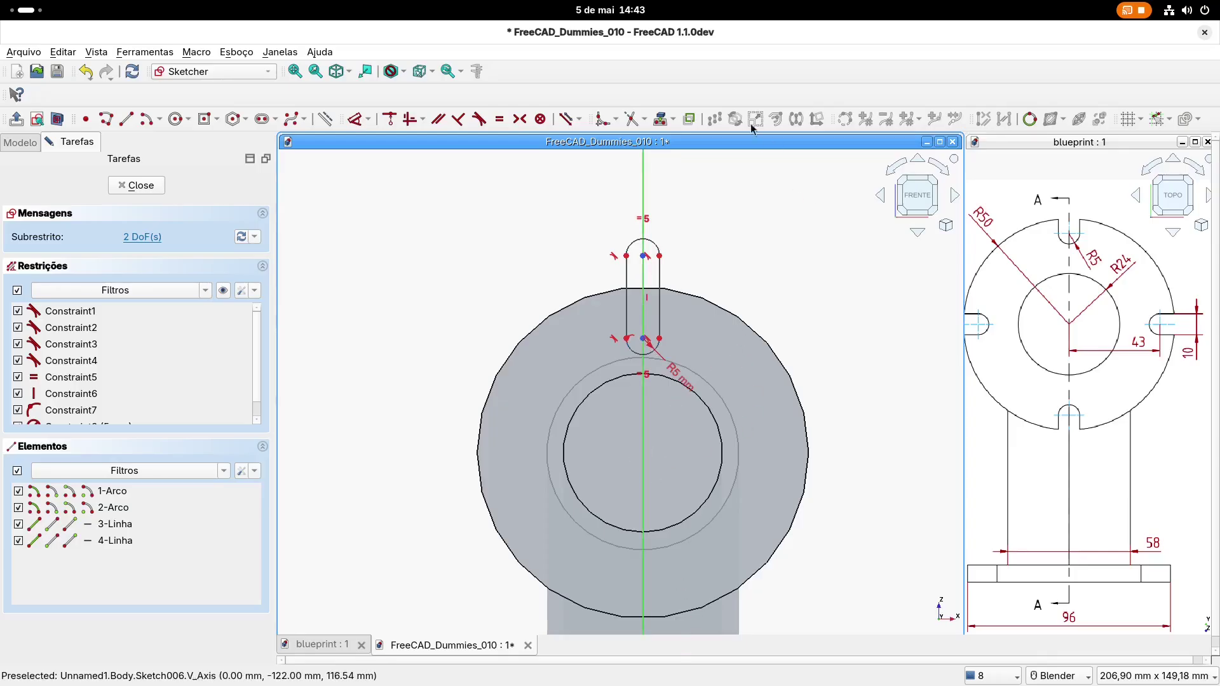
Project the bore's edge as external geometry and set the vertical distance from its centre to the slot's lower arc centre to 43 mm
left_click(666, 122)
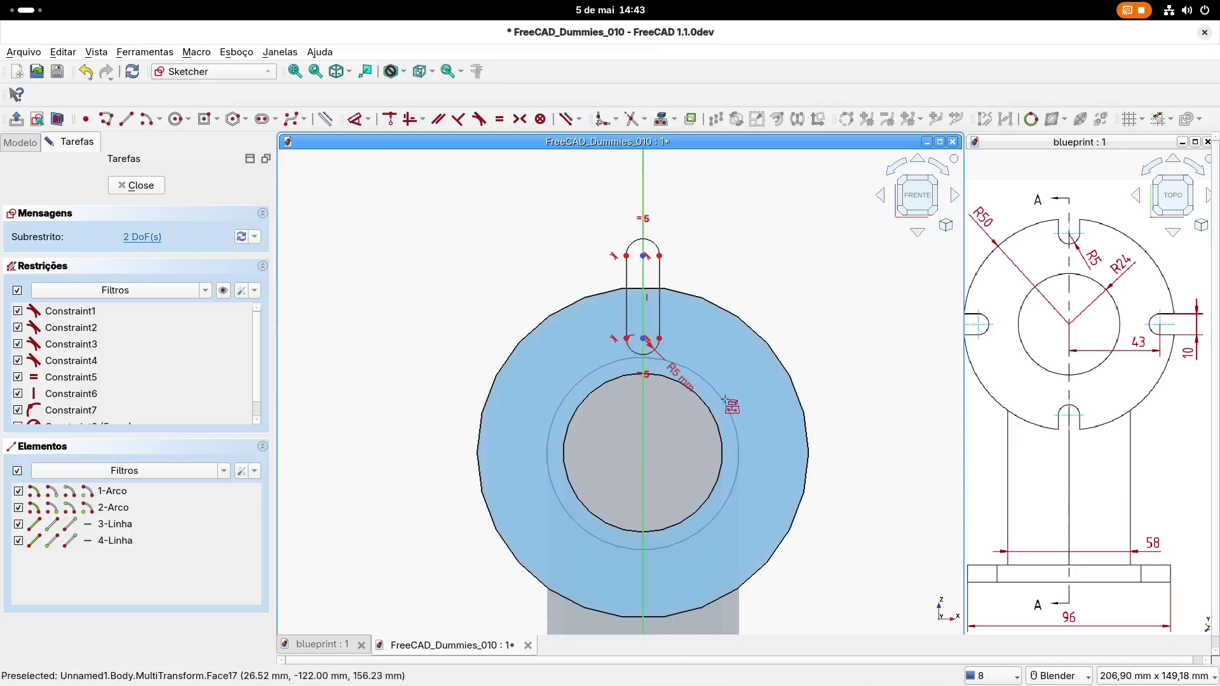
left_click(722, 448)
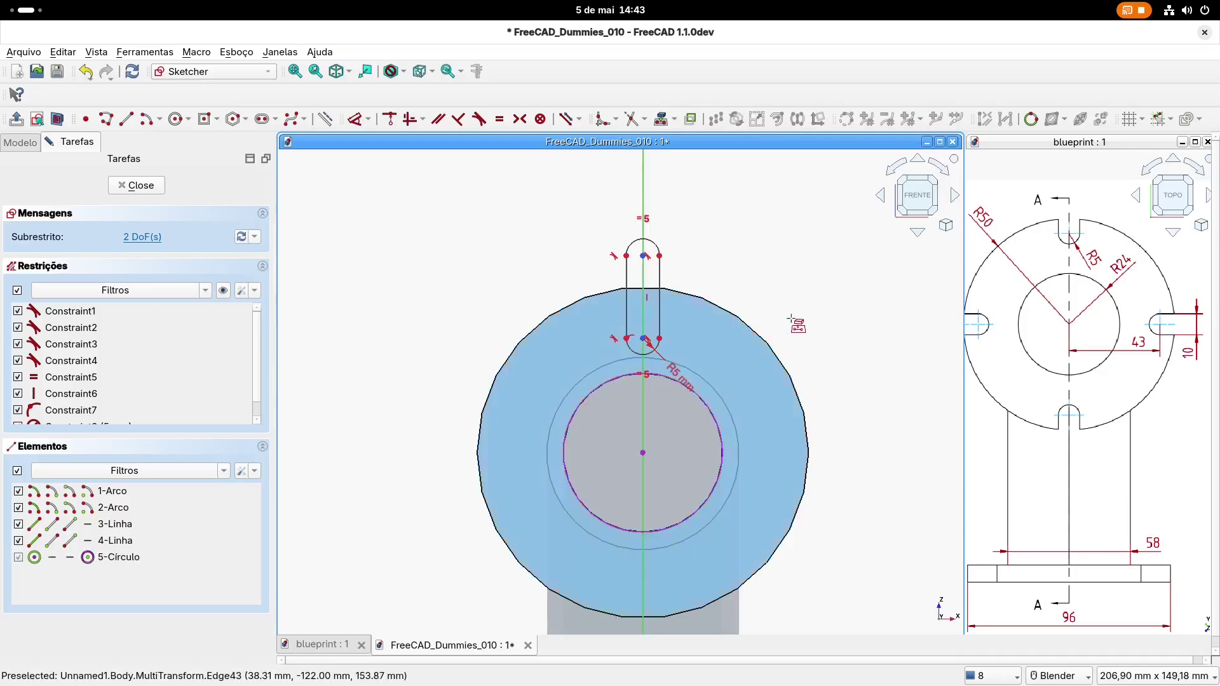
left_click(722, 435)
left_click(325, 119)
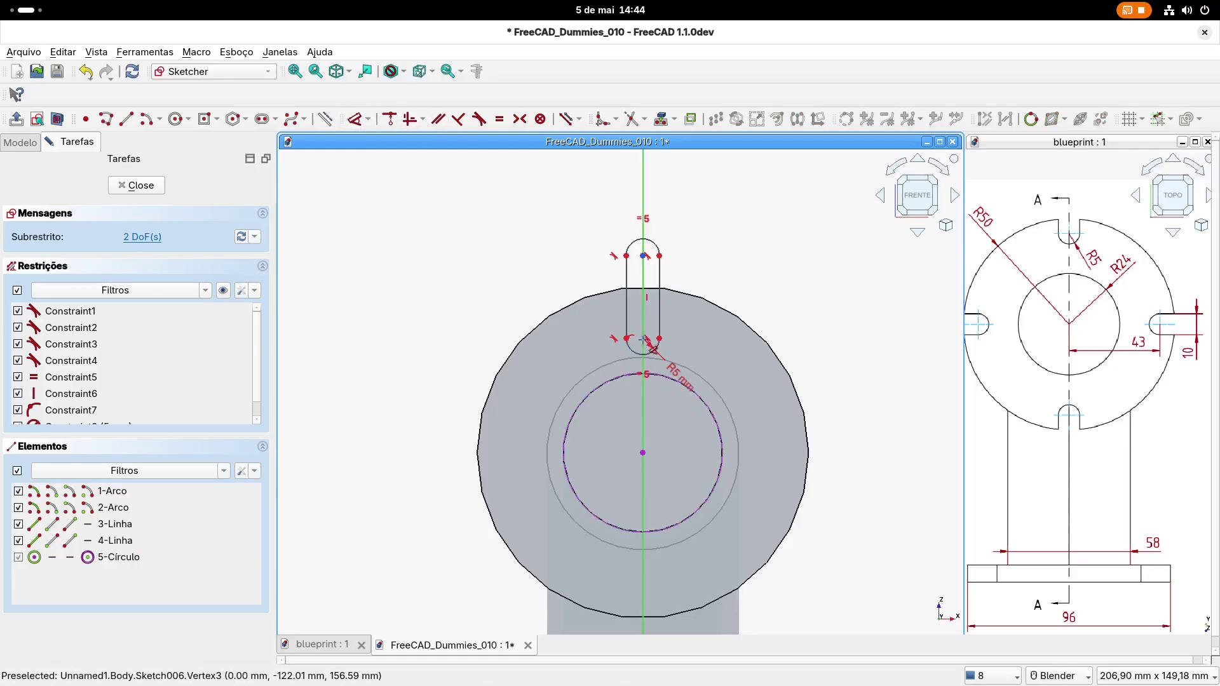
left_click(644, 339)
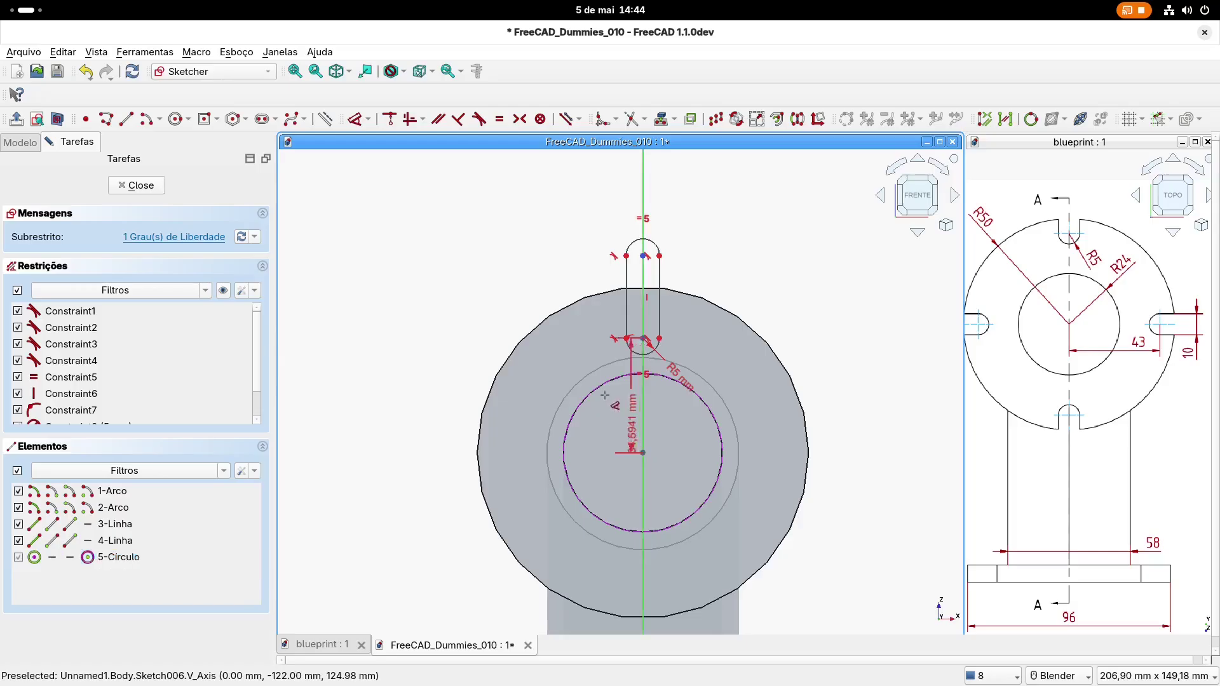
left_click(575, 382)
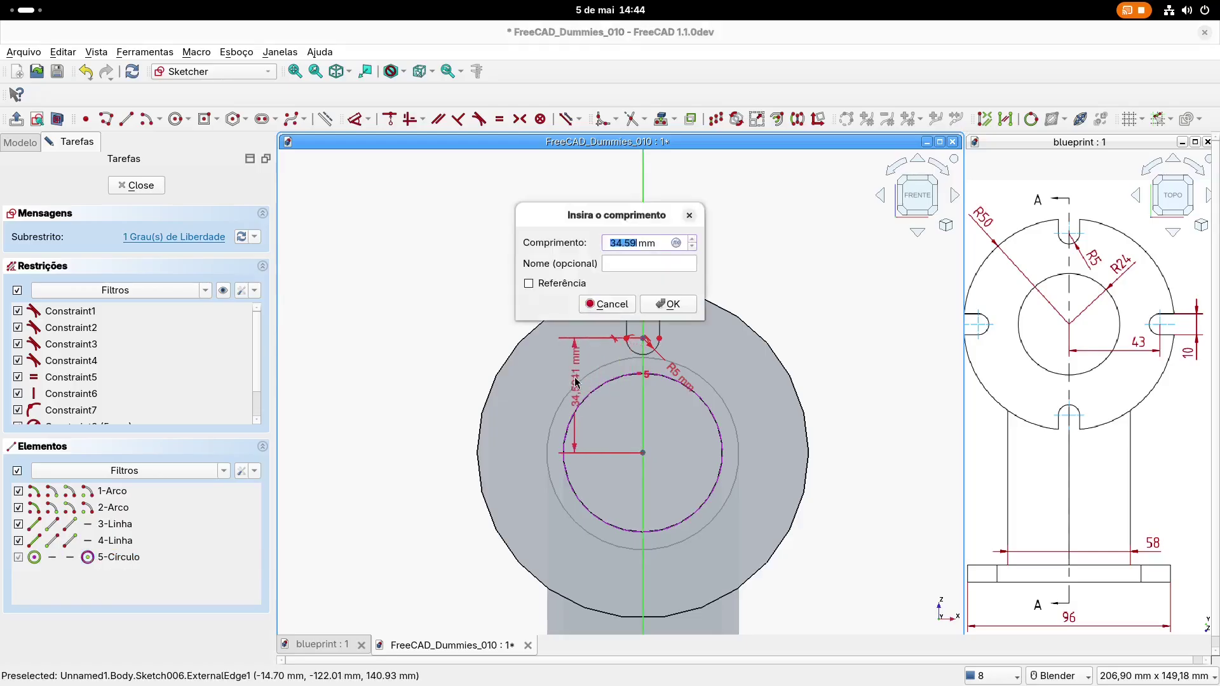
type("43")
key("Return")
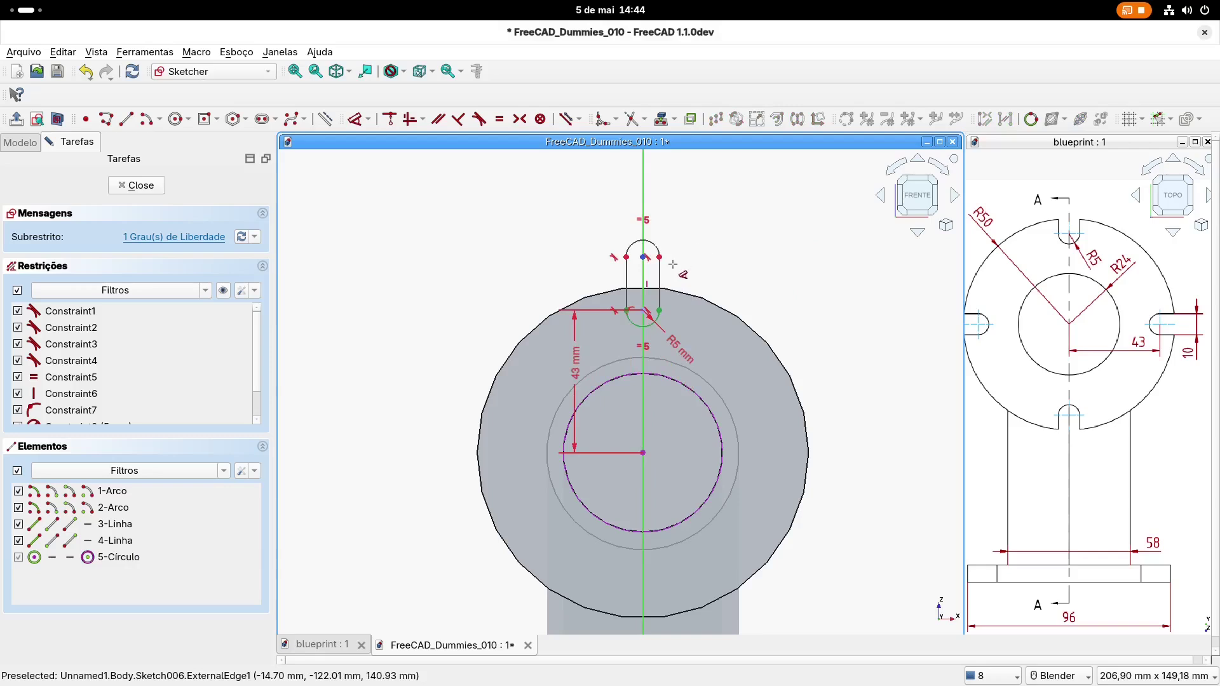
Project the round flange's outer edge into the sketch as external geometry and select the projected circle
scroll(665, 270, "up", 1)
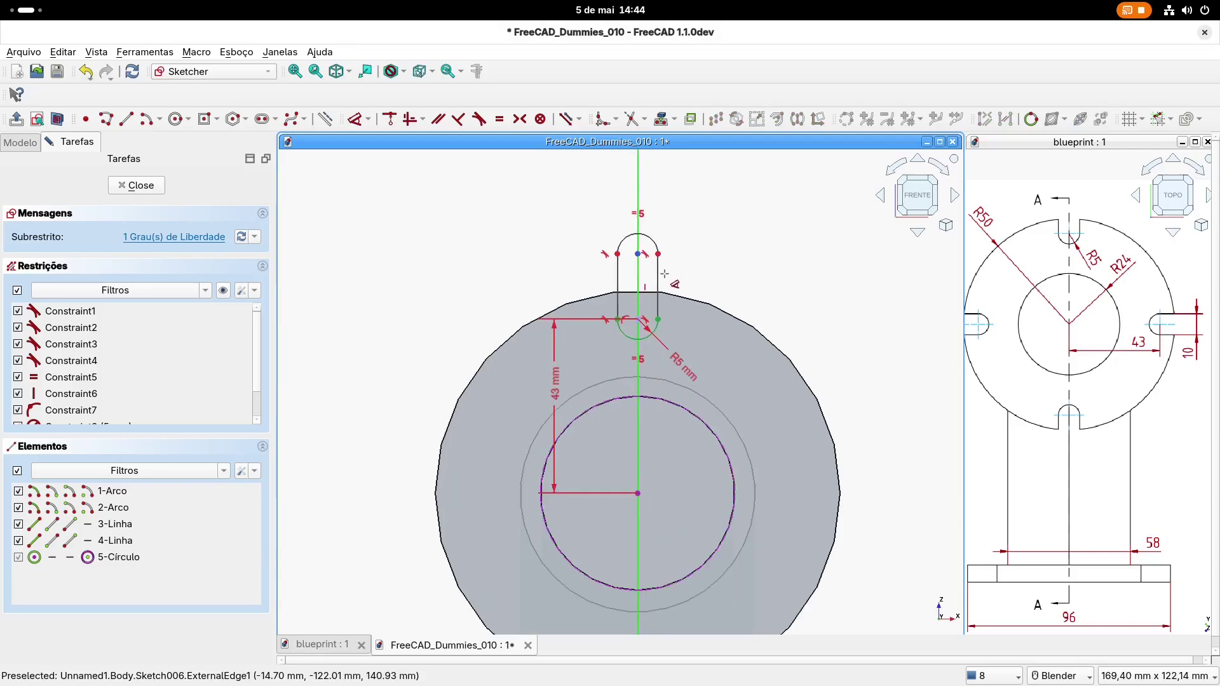
key("Escape")
left_click(663, 119)
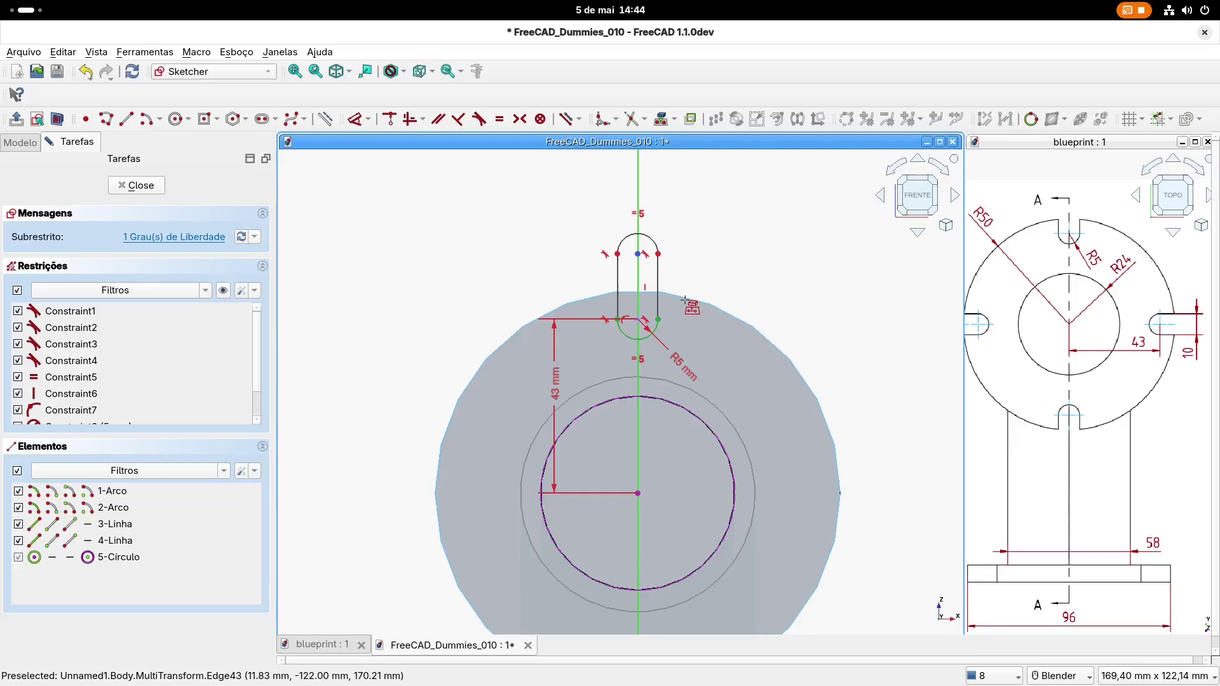
left_click(592, 298)
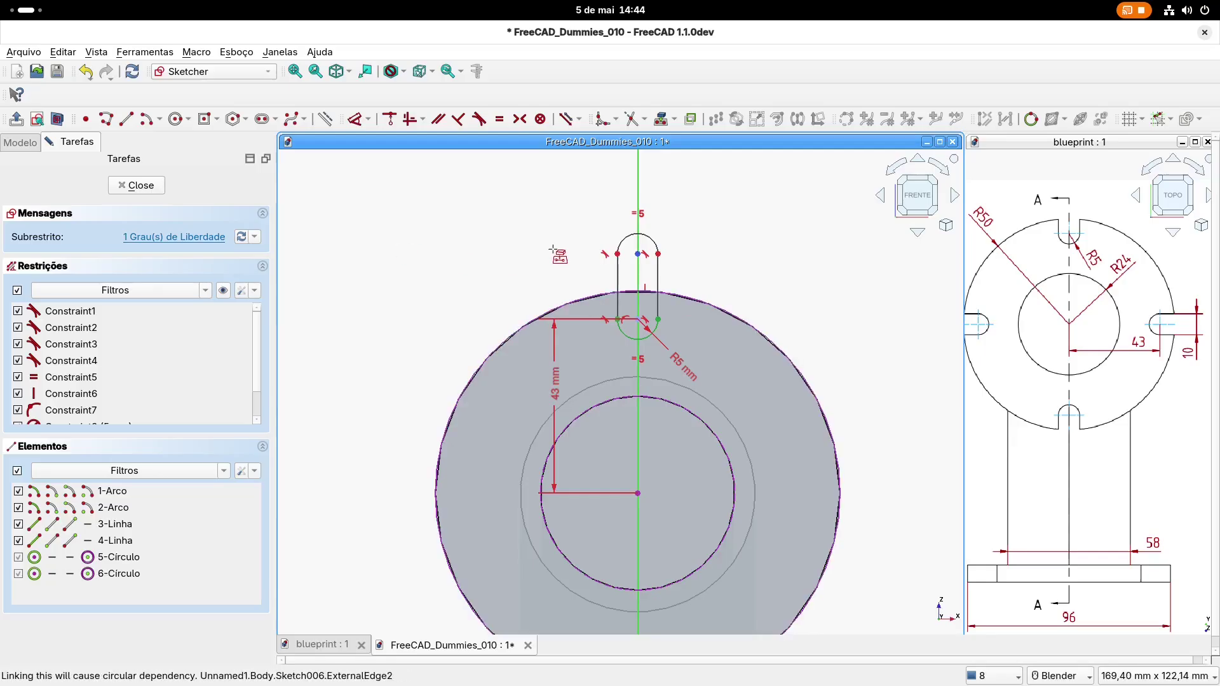
left_click(583, 296)
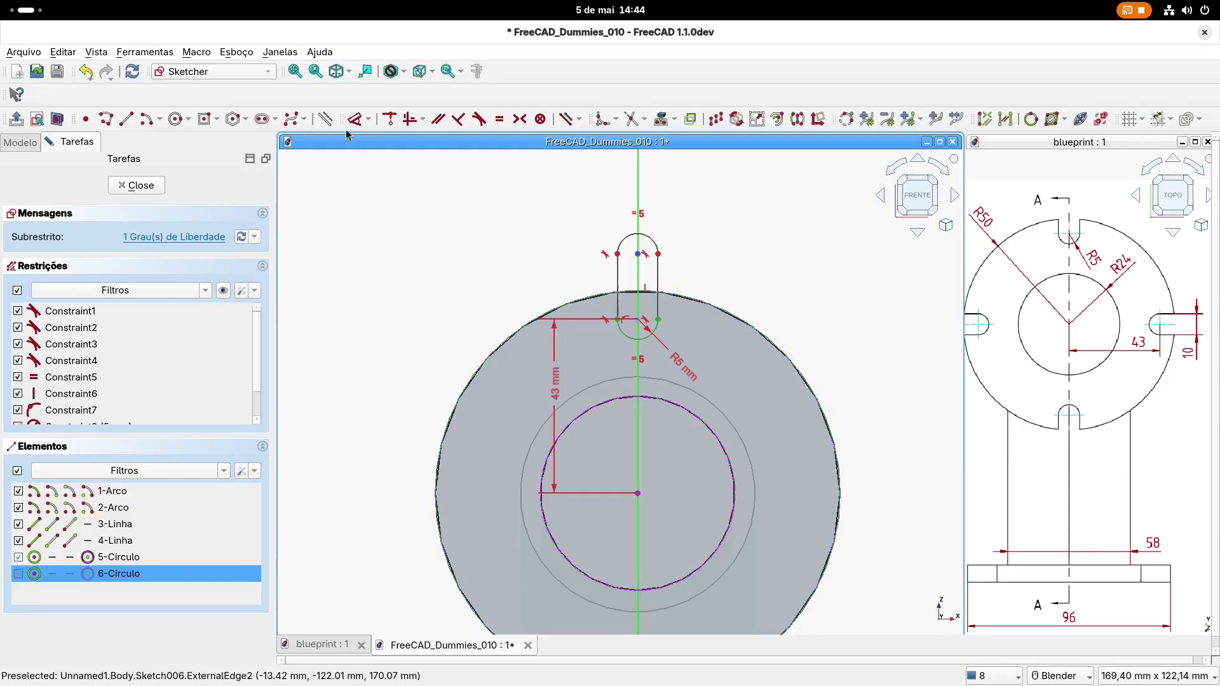
Constrain the slot's upper arc centre onto the projected outer circle of the round flange and close the sketch
left_click(325, 119)
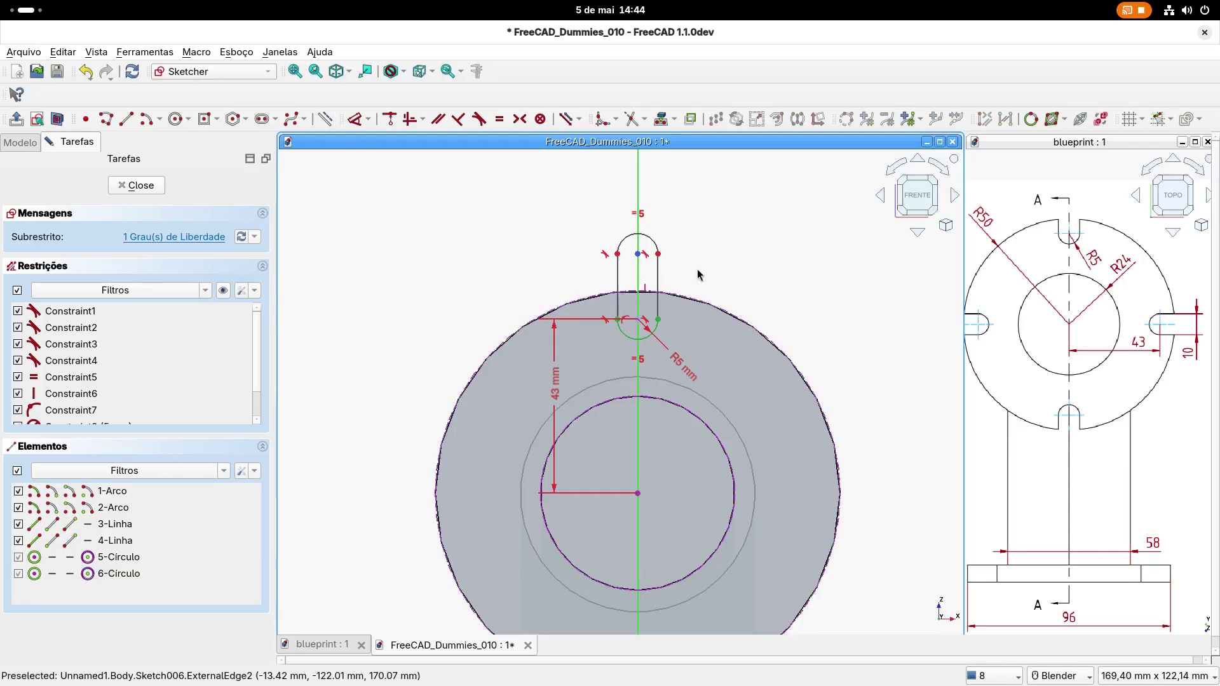
left_click(641, 338)
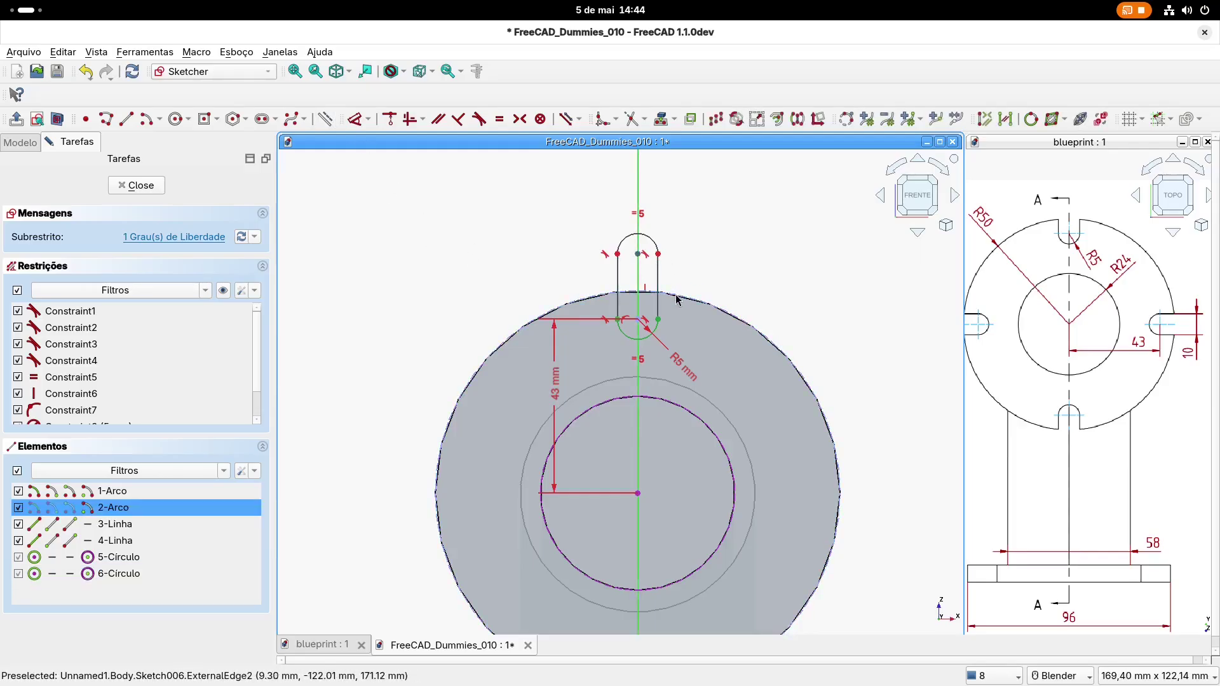
left_click(677, 300)
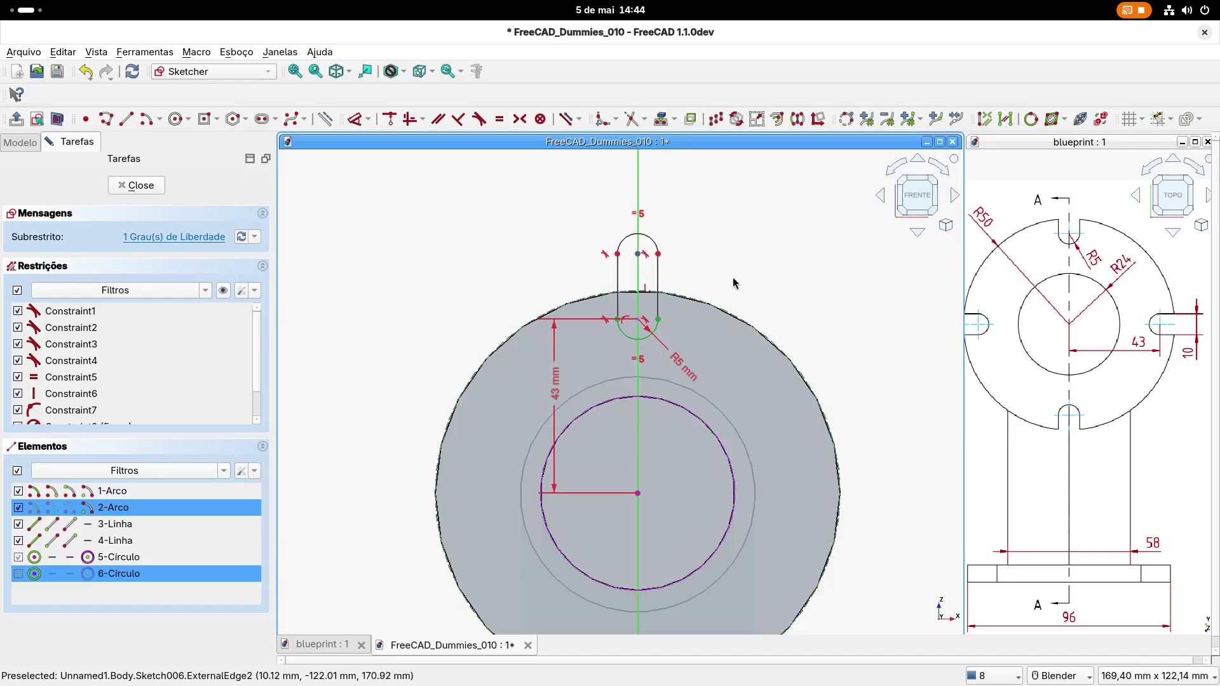
left_click(390, 120)
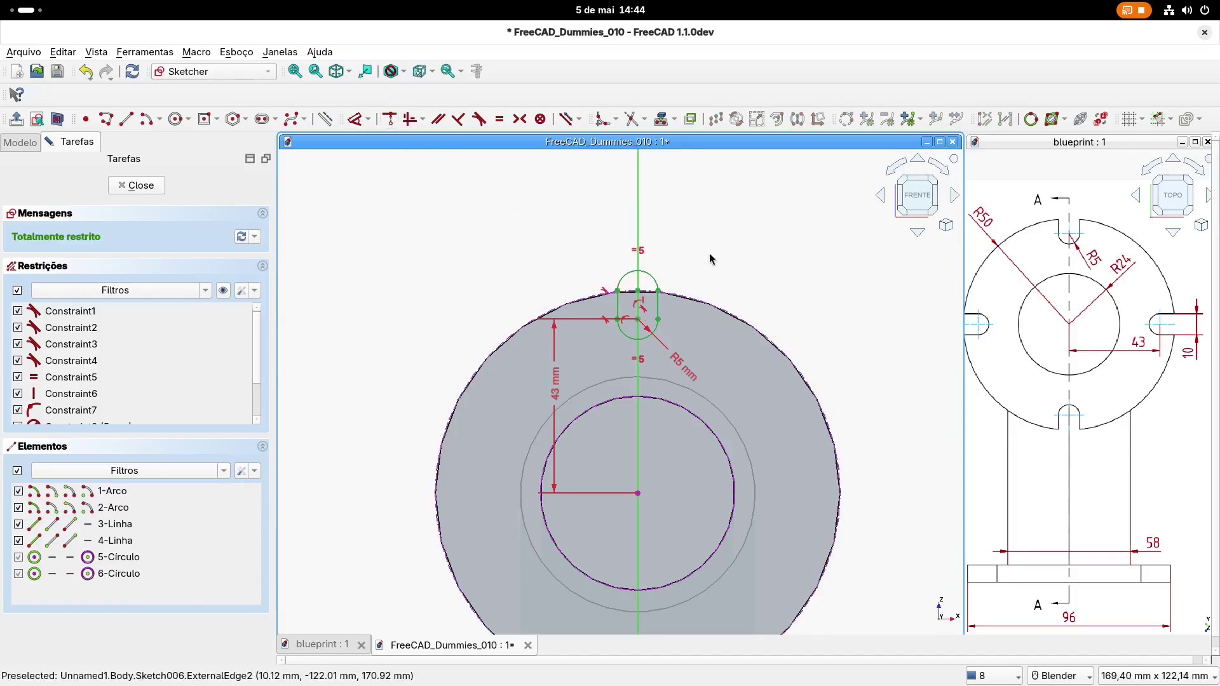
scroll(709, 253, "down", 2)
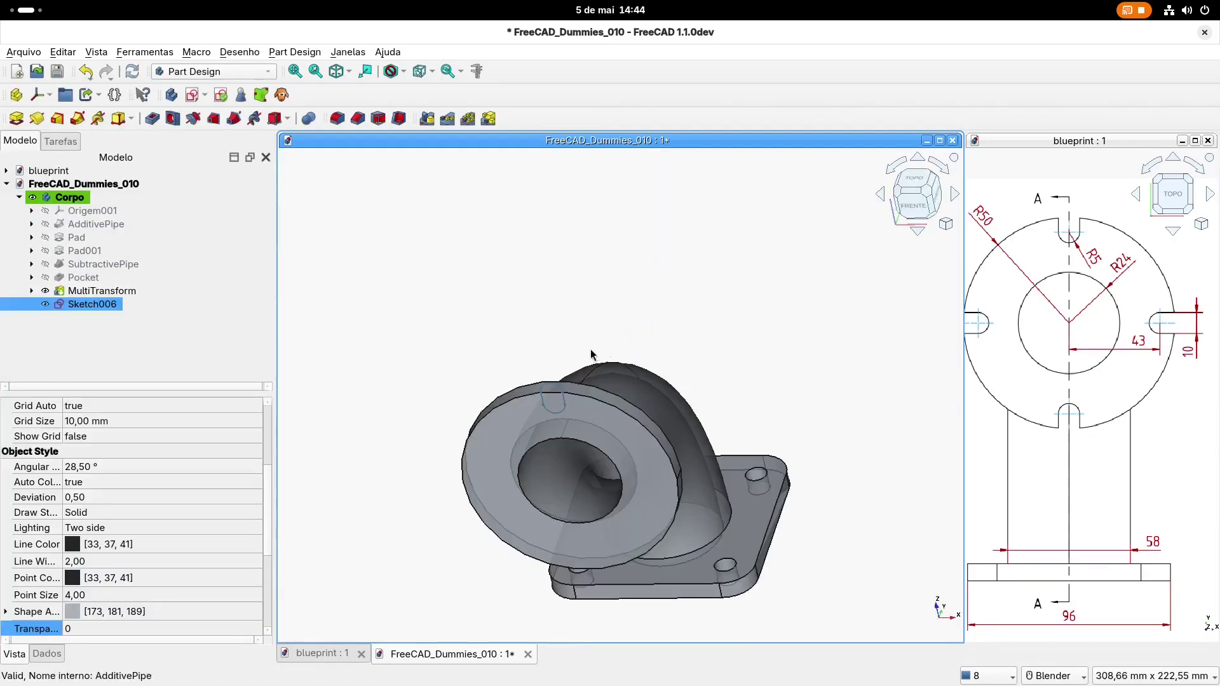
Cut a pocket from the slot sketch through the round flange, using the up-to-first type (Até o primeiro)
left_click(152, 118)
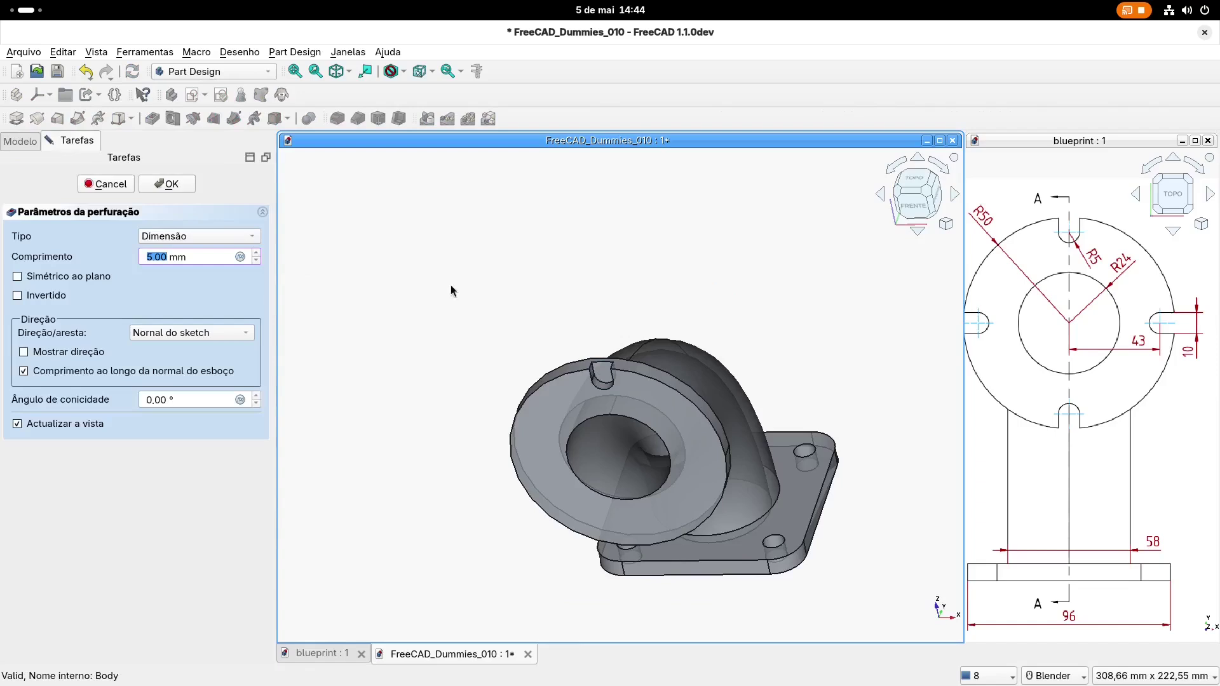
left_click(209, 240)
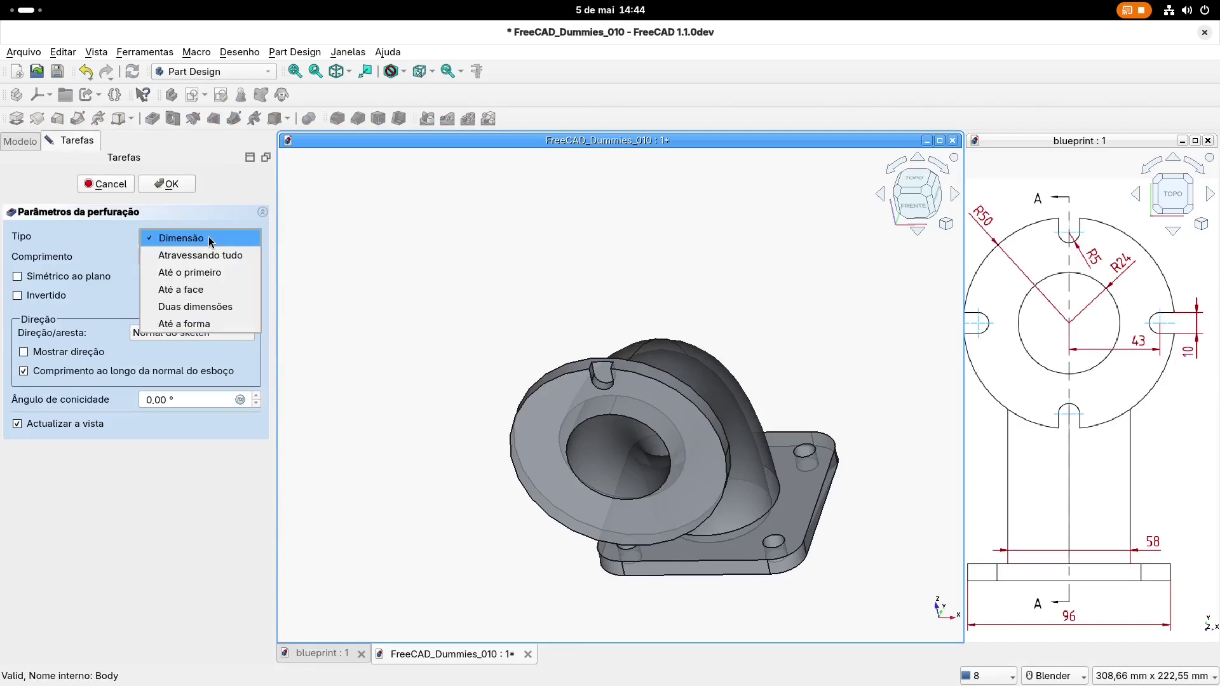
left_click(207, 274)
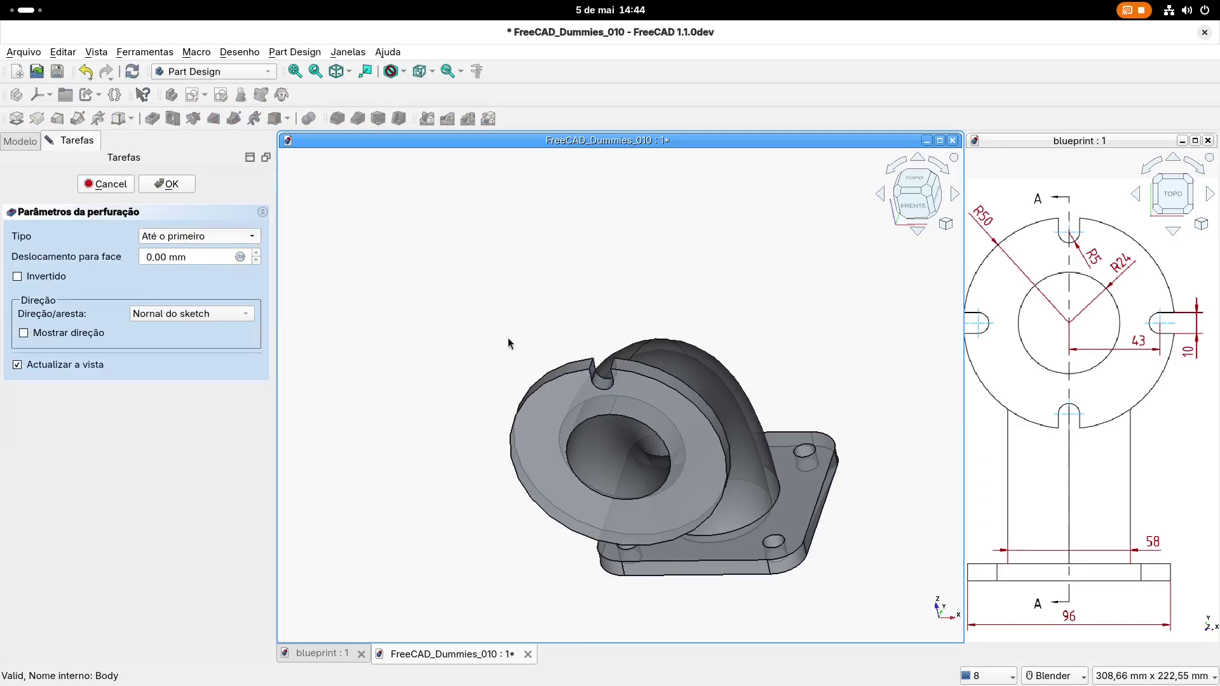
left_click(180, 189)
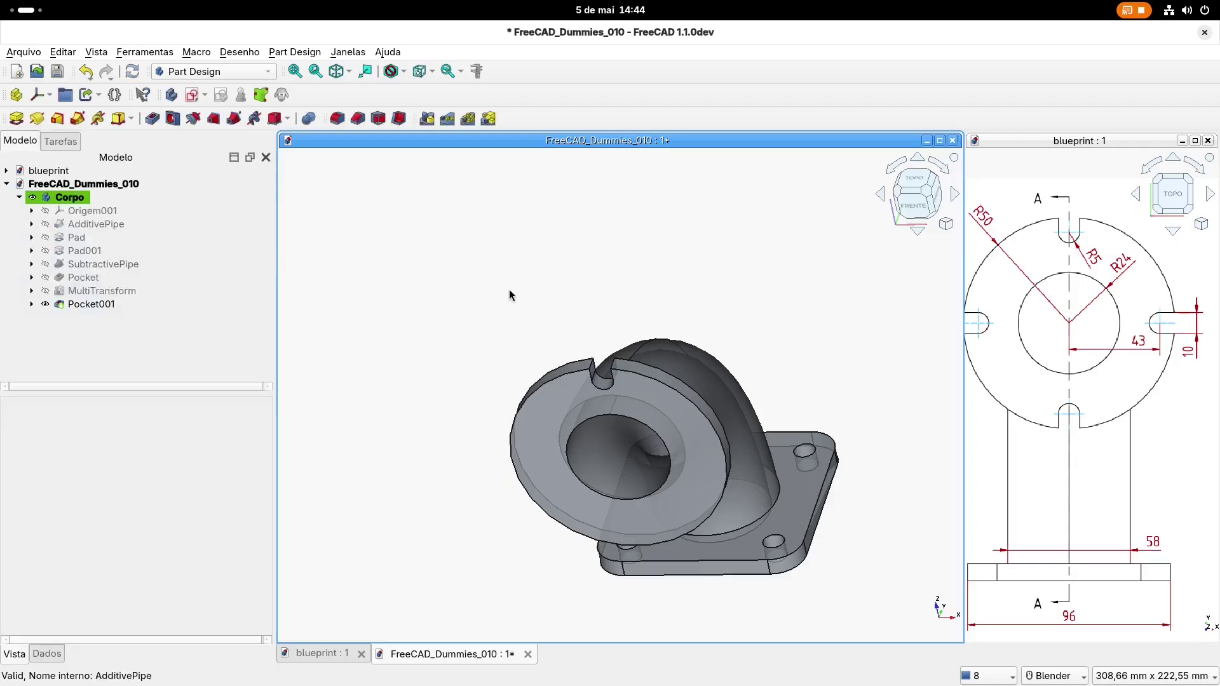
Create a polar pattern of the slot pocket around the bore's circular edge with 4 occurrences over 360°
mouse_move(455, 251)
middle_mouse_down()
mouse_move(446, 240)
mouse_move(426, 310)
mouse_move(493, 250)
mouse_move(474, 248)
middle_mouse_up()
left_click(97, 304)
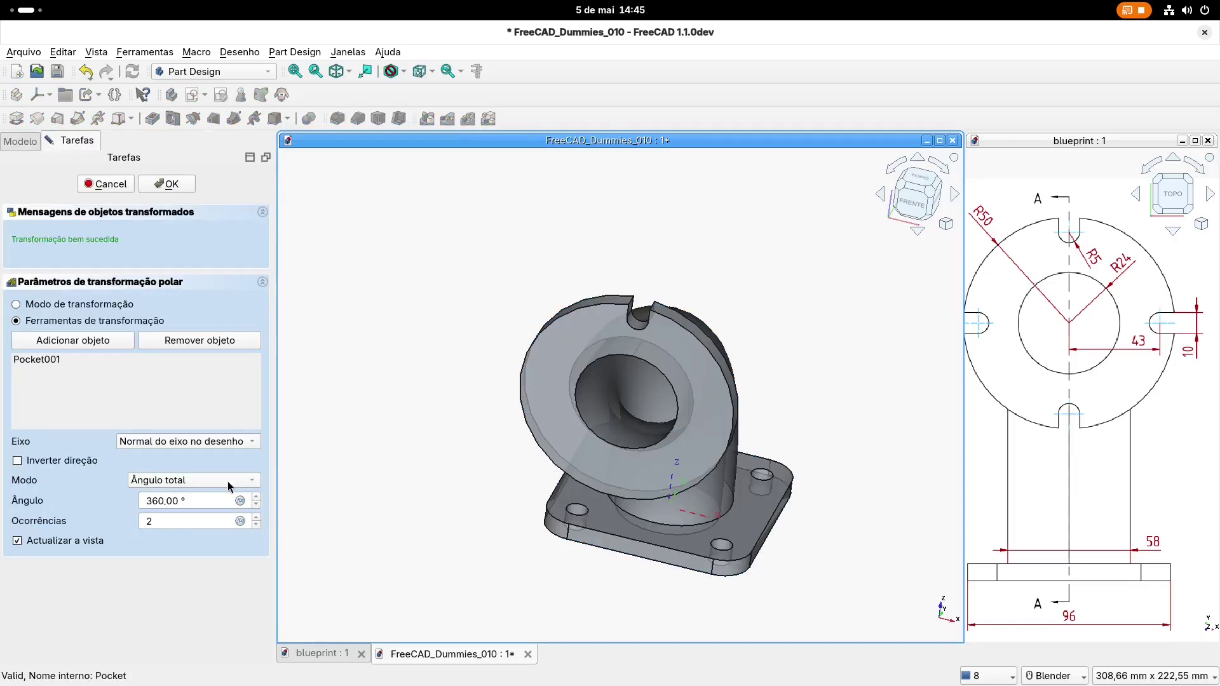
left_click(216, 443)
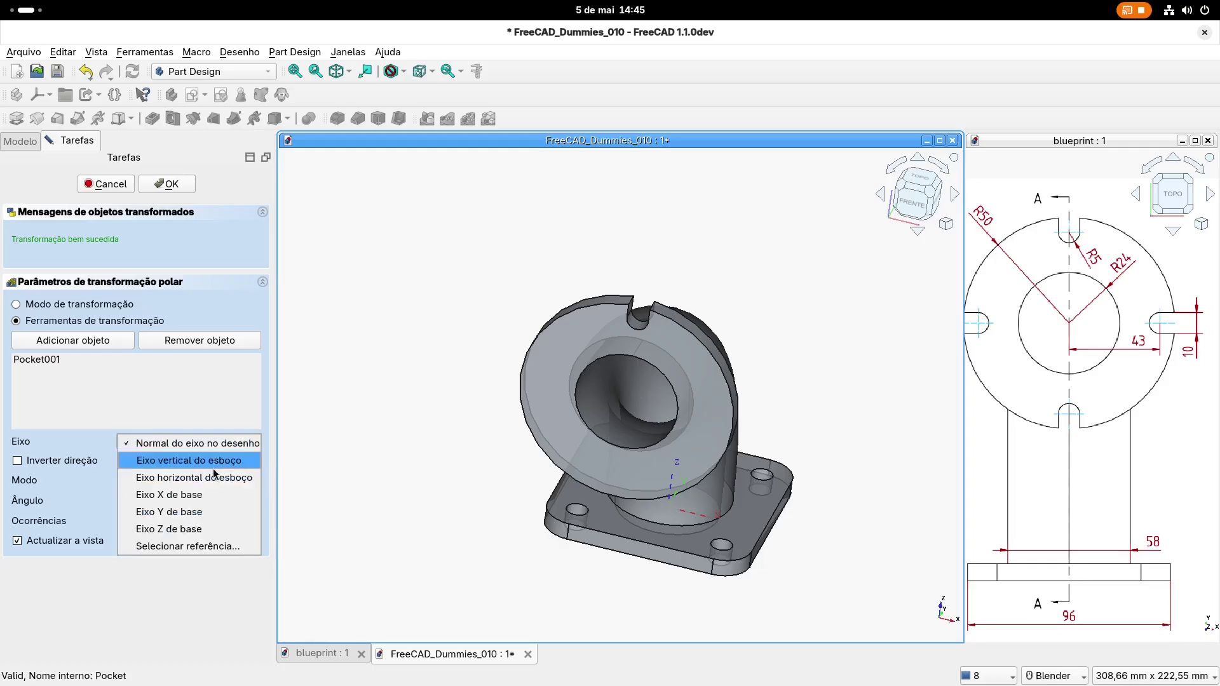
left_click(216, 548)
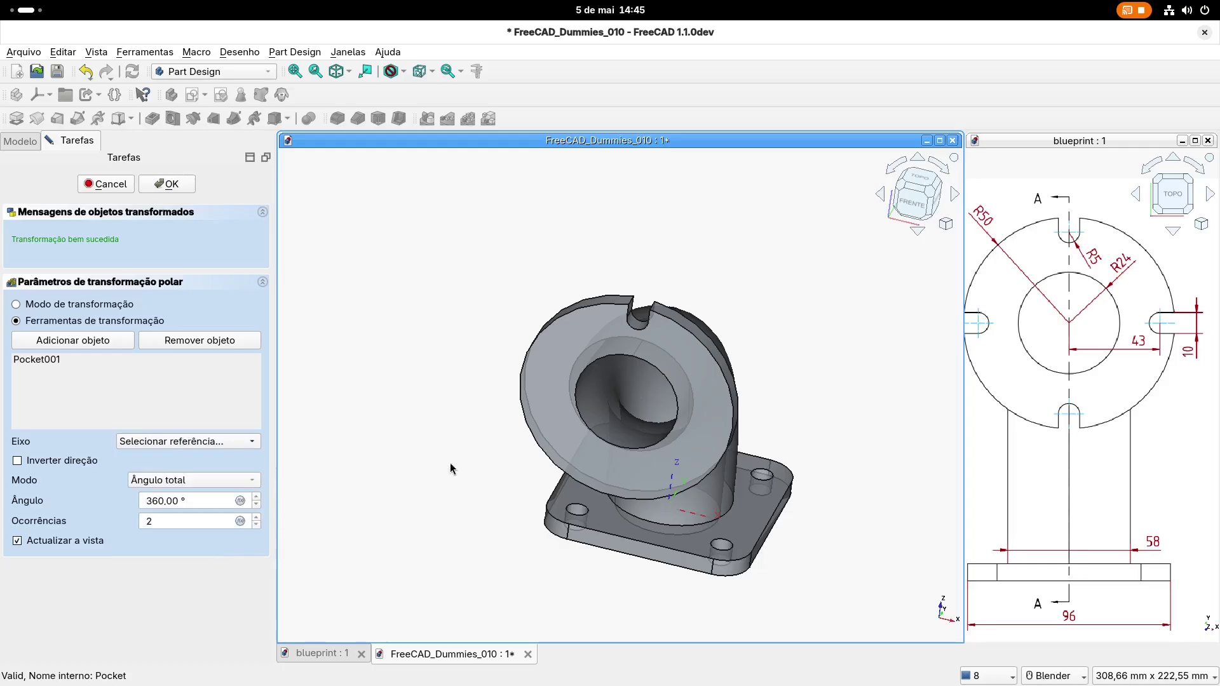
left_click(582, 414)
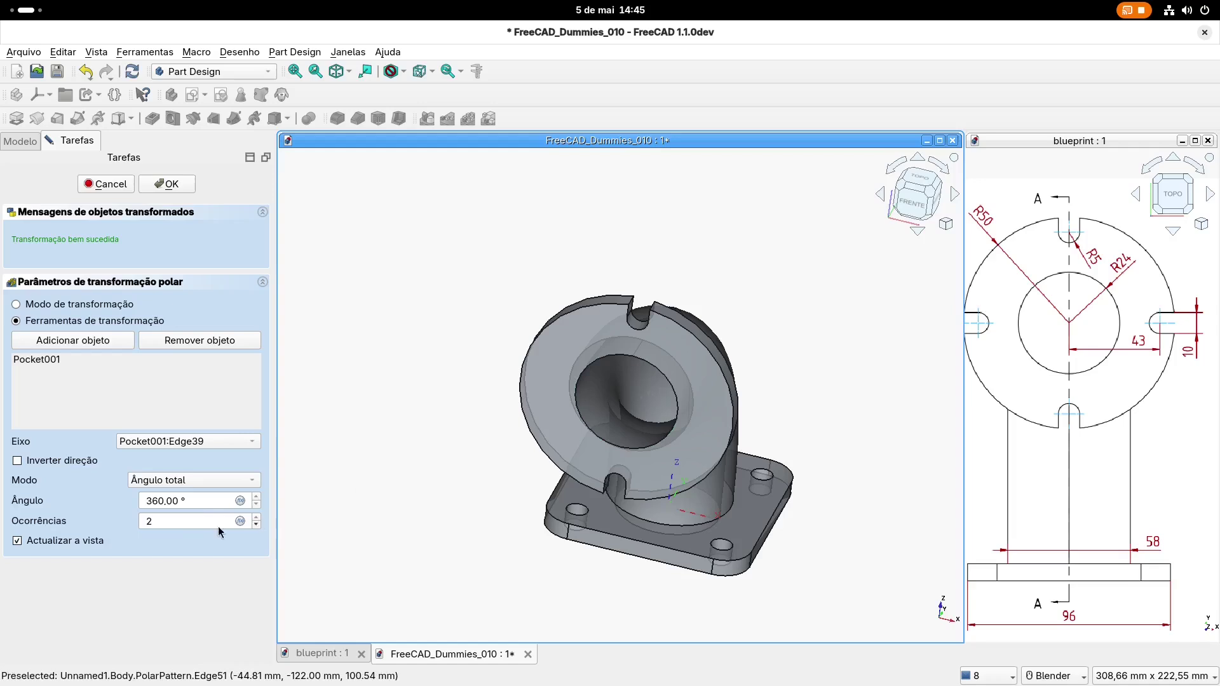
left_click_drag(174, 521, 135, 520)
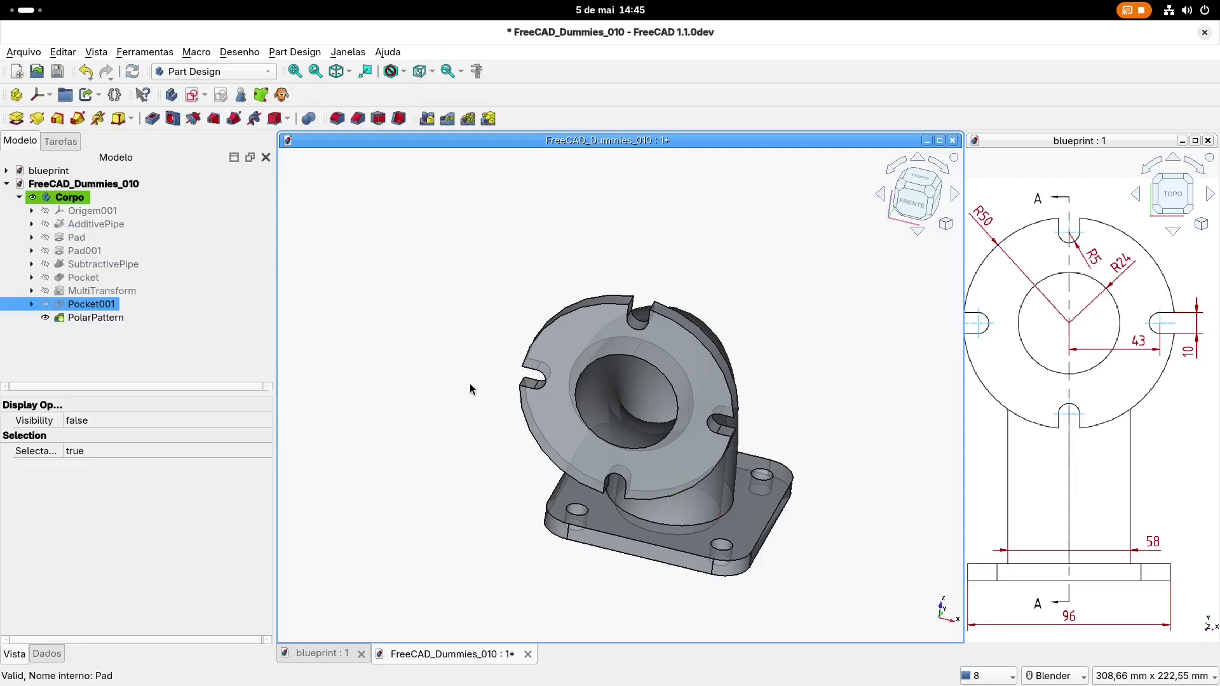
Examine the elbow in isometric view and compare its flanges, slots and holes with the section, front and top views of the reference drawing
key("0")
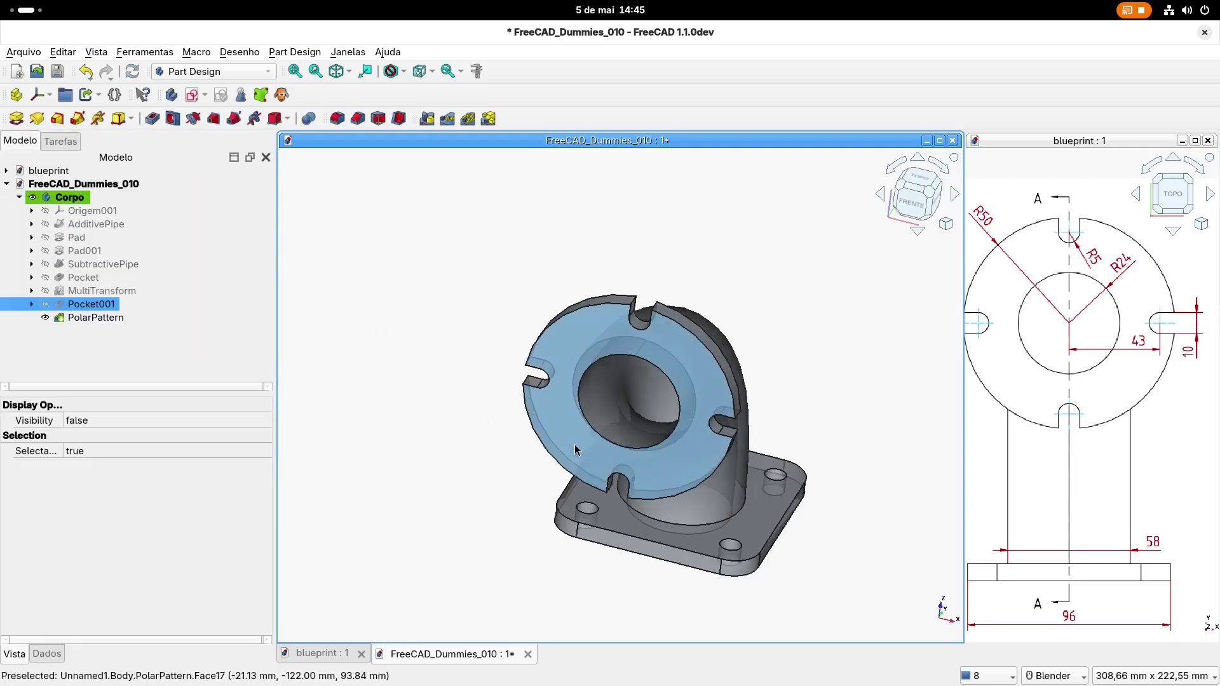
middle_click_drag(686, 487, 620, 424, "shift")
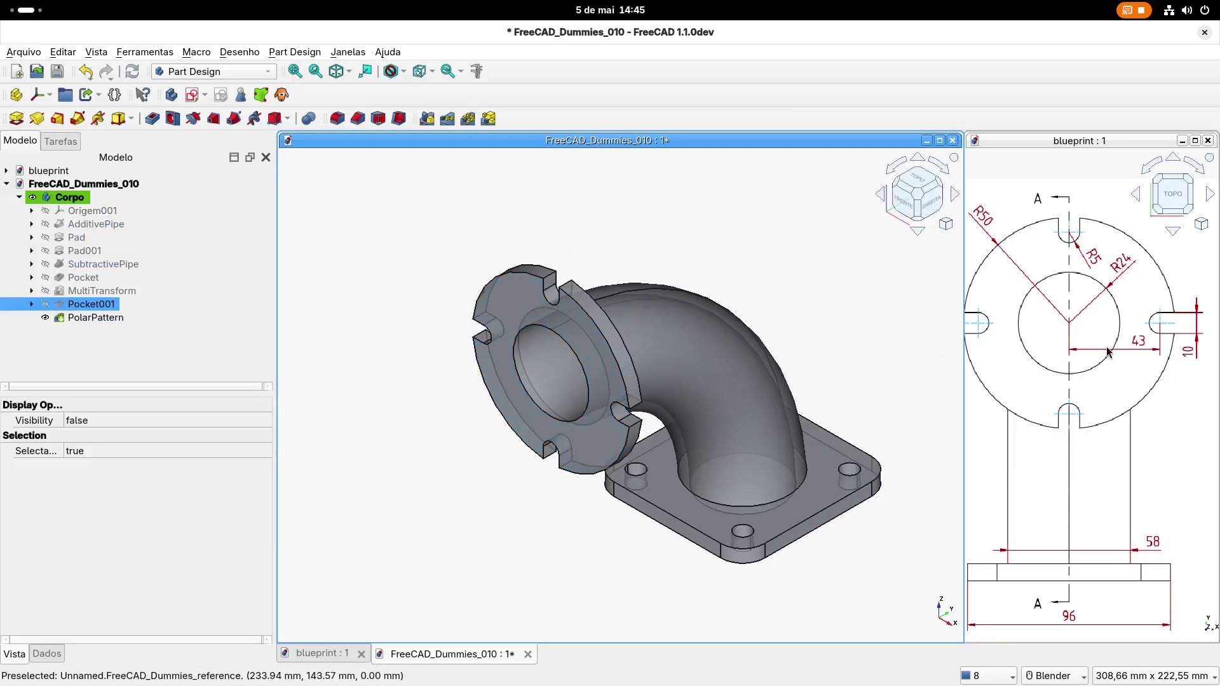
scroll(1094, 349, "down", 3)
scroll(1094, 347, "down", 2)
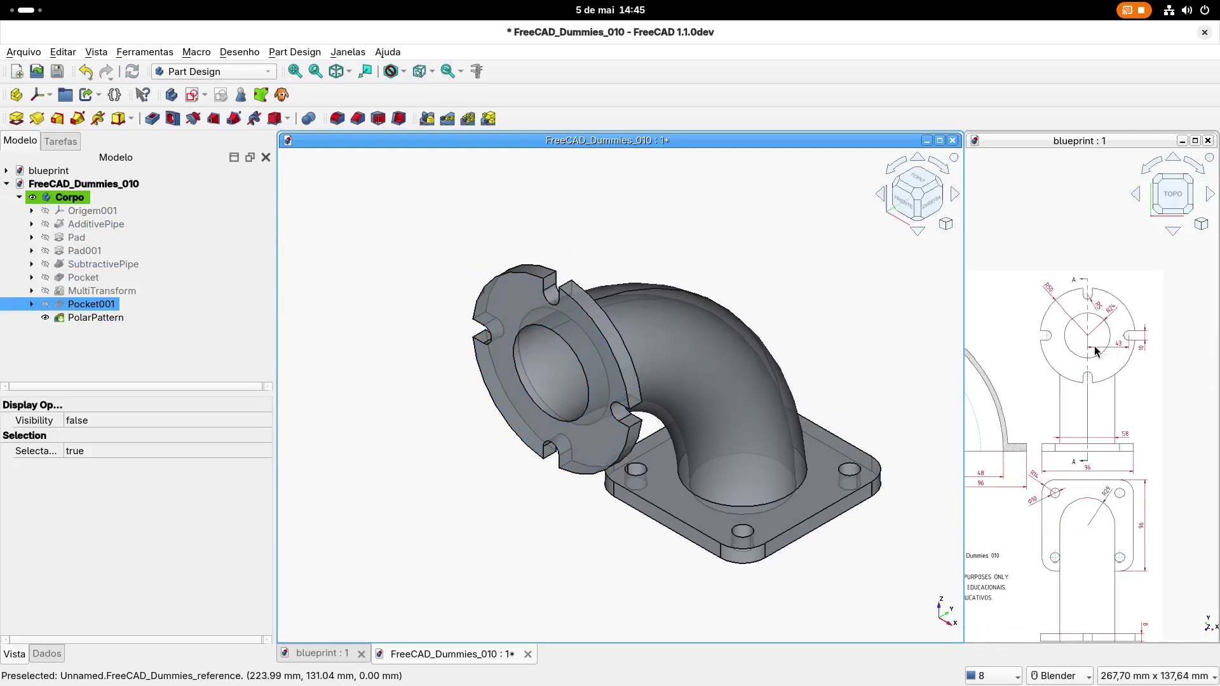
mouse_move(981, 364)
middle_mouse_down("shift")
mouse_move(1088, 328)
mouse_move(1093, 338)
mouse_move(1106, 320)
middle_mouse_up("shift")
scroll(1080, 338, "down", 1)
scroll(1093, 338, "up", 1)
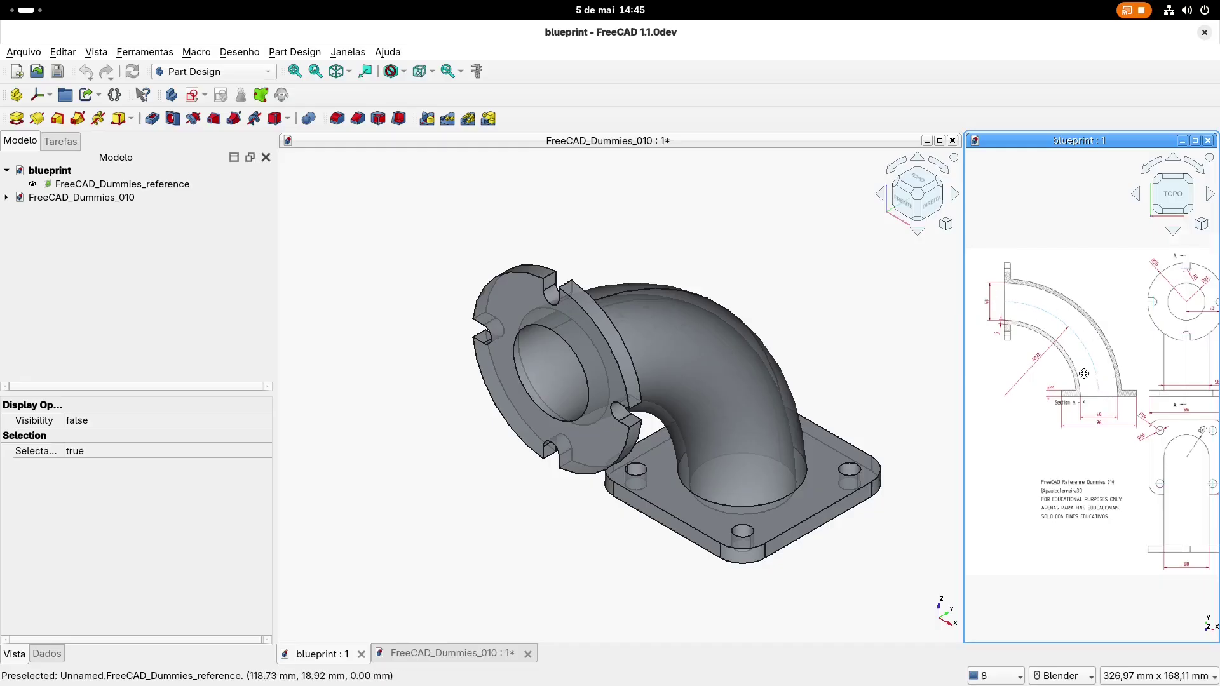
middle_click_drag(1104, 410, 1042, 340, "shift")
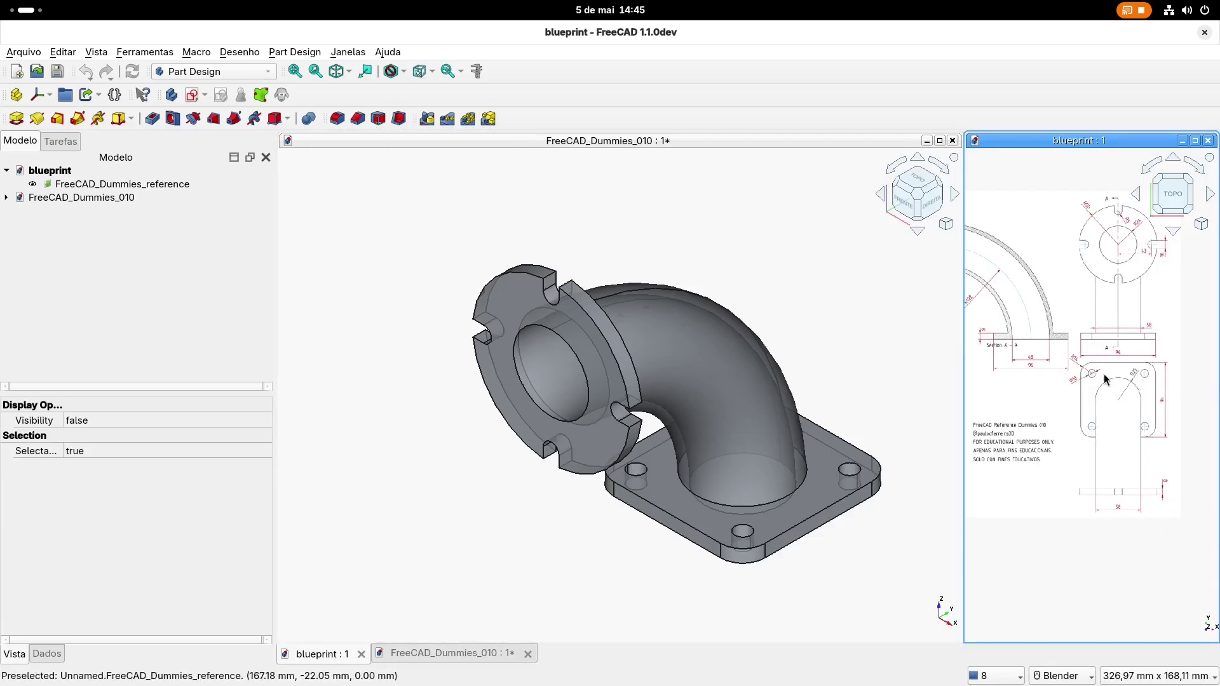
middle_click_drag(1129, 318, 1122, 359, "shift")
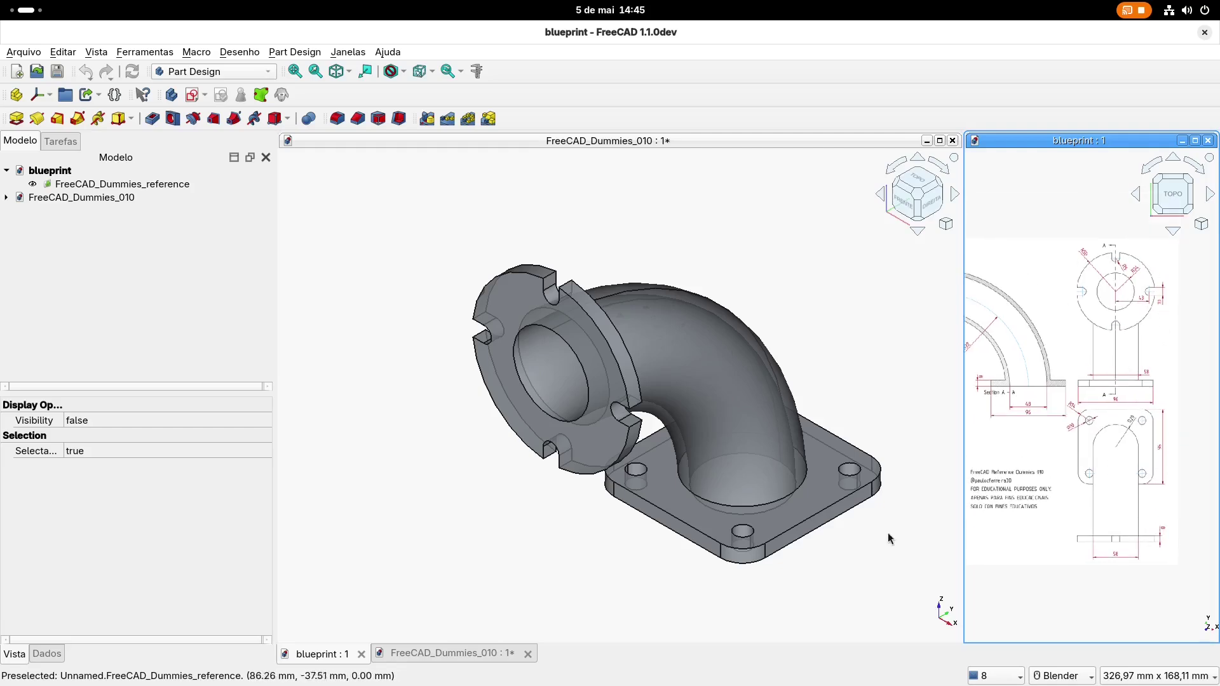
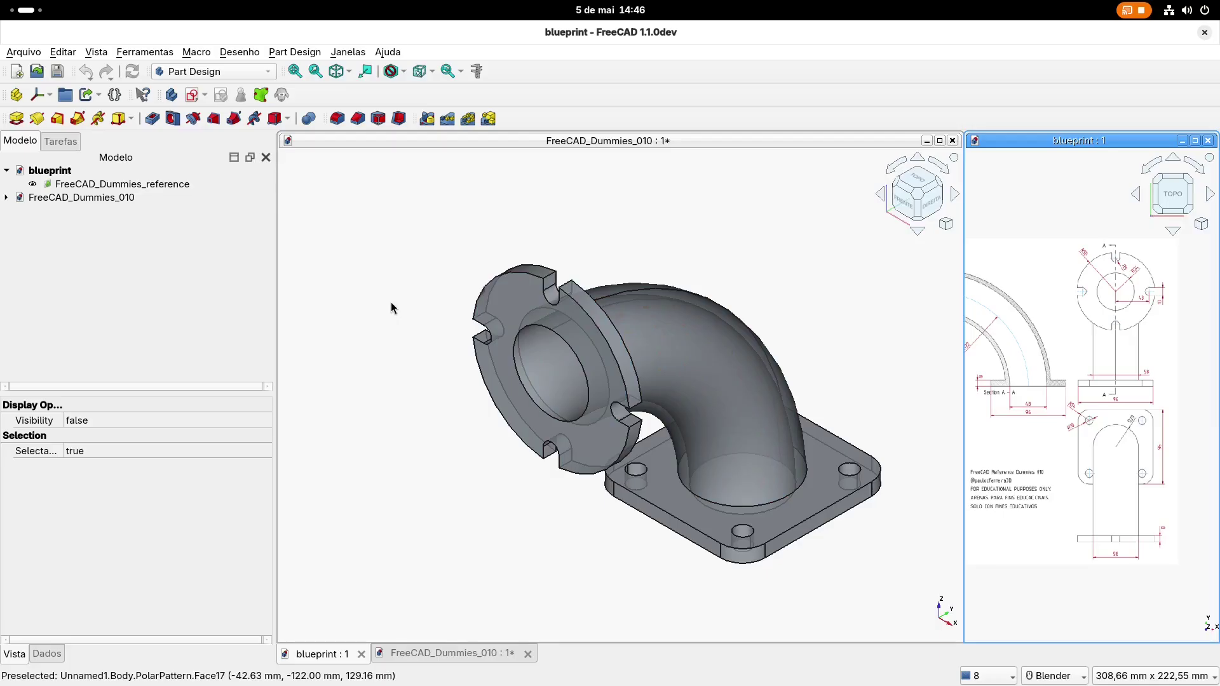
Return to the elbow model FreeCAD_Dummies_010 and save the document
left_click(420, 334)
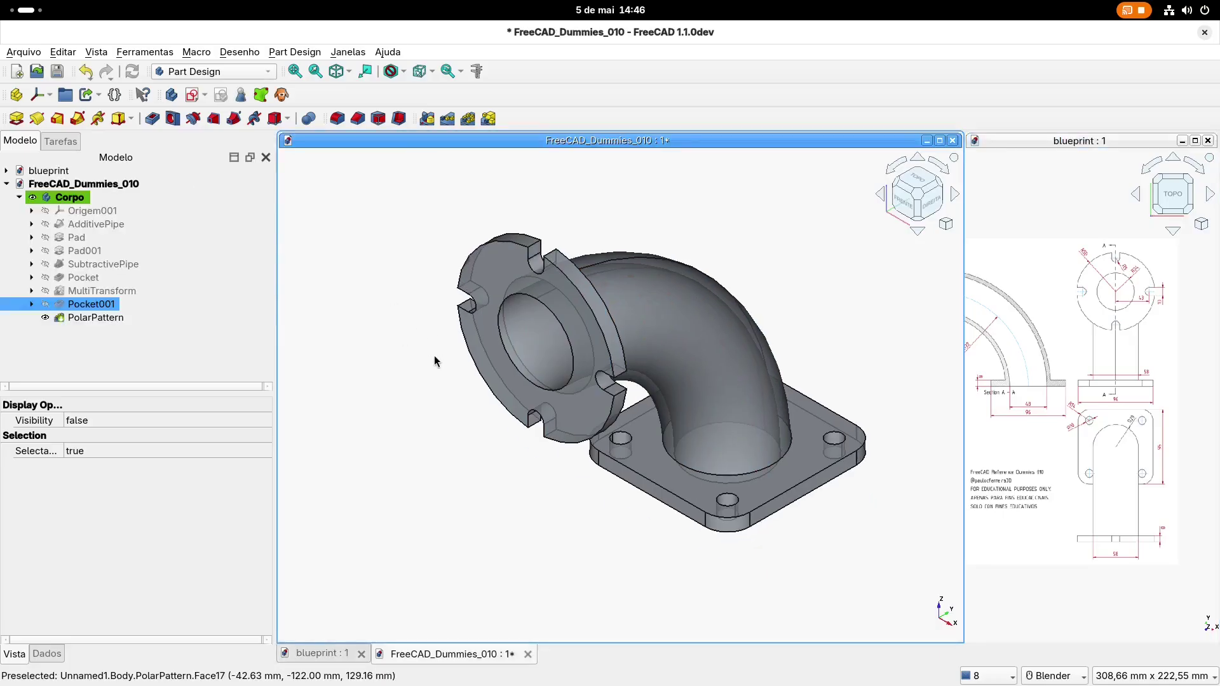
middle_click_drag(425, 305, 426, 323, "shift")
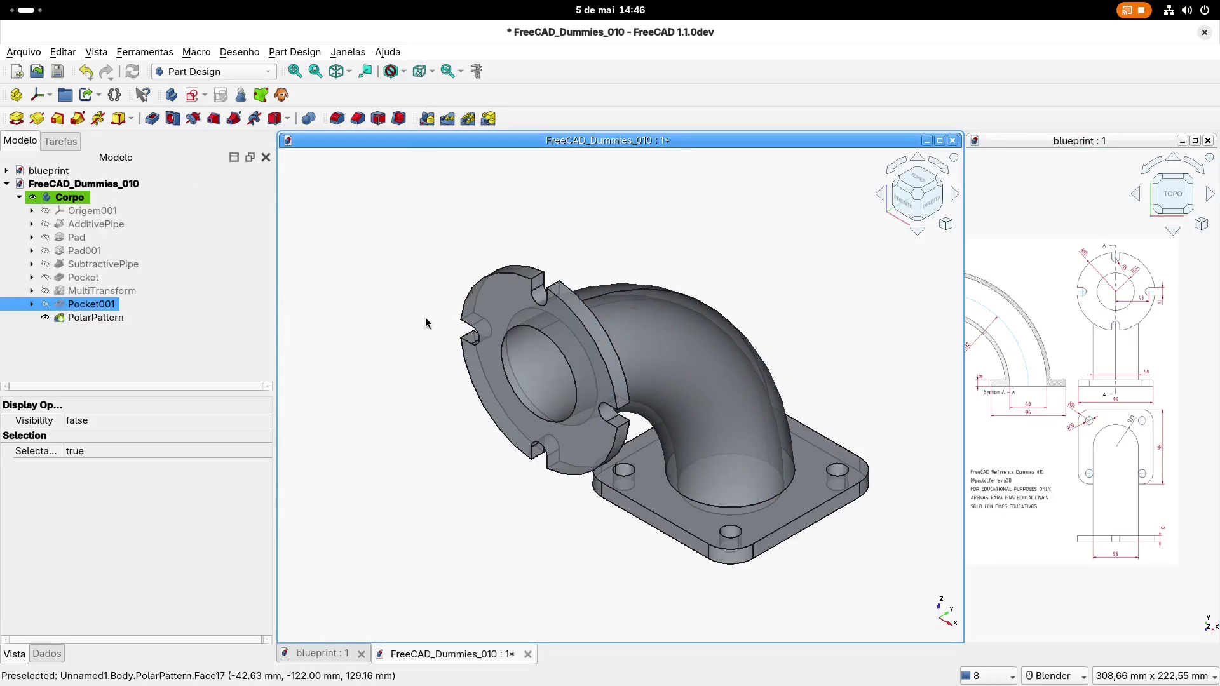
key("ctrl+s")
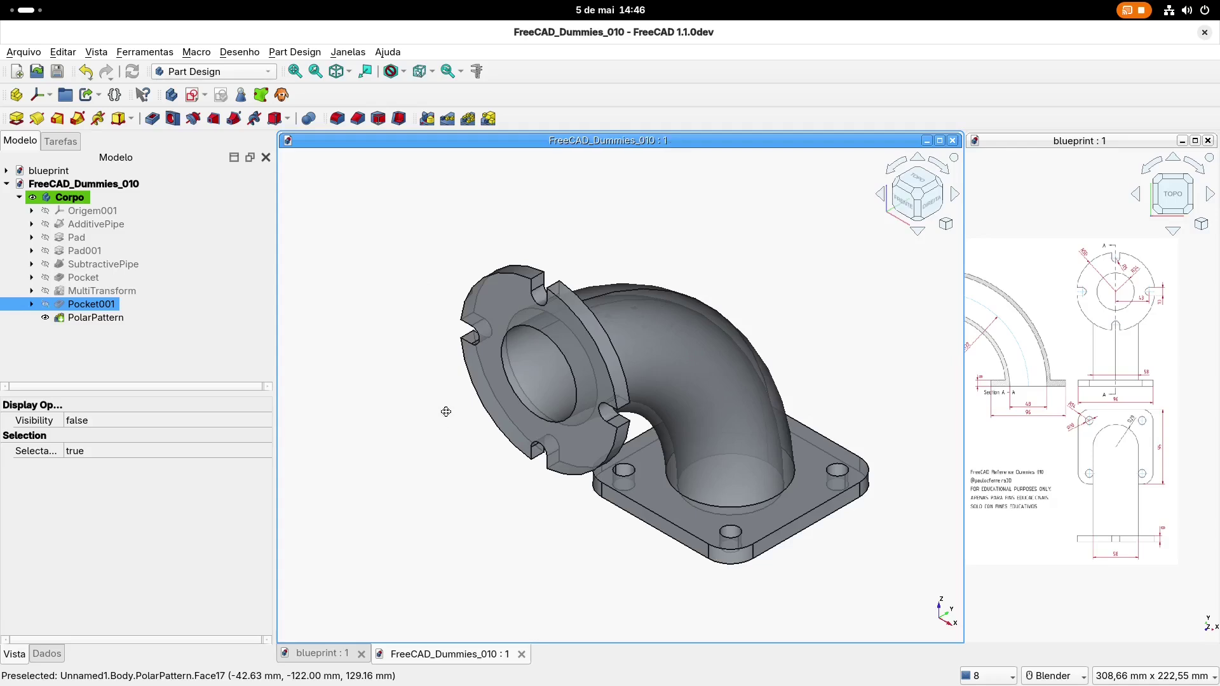
Set the body's shape colour to light green (171, 255, 128) and save the document
middle_click_drag(446, 412, 439, 406, "shift")
left_click(127, 183)
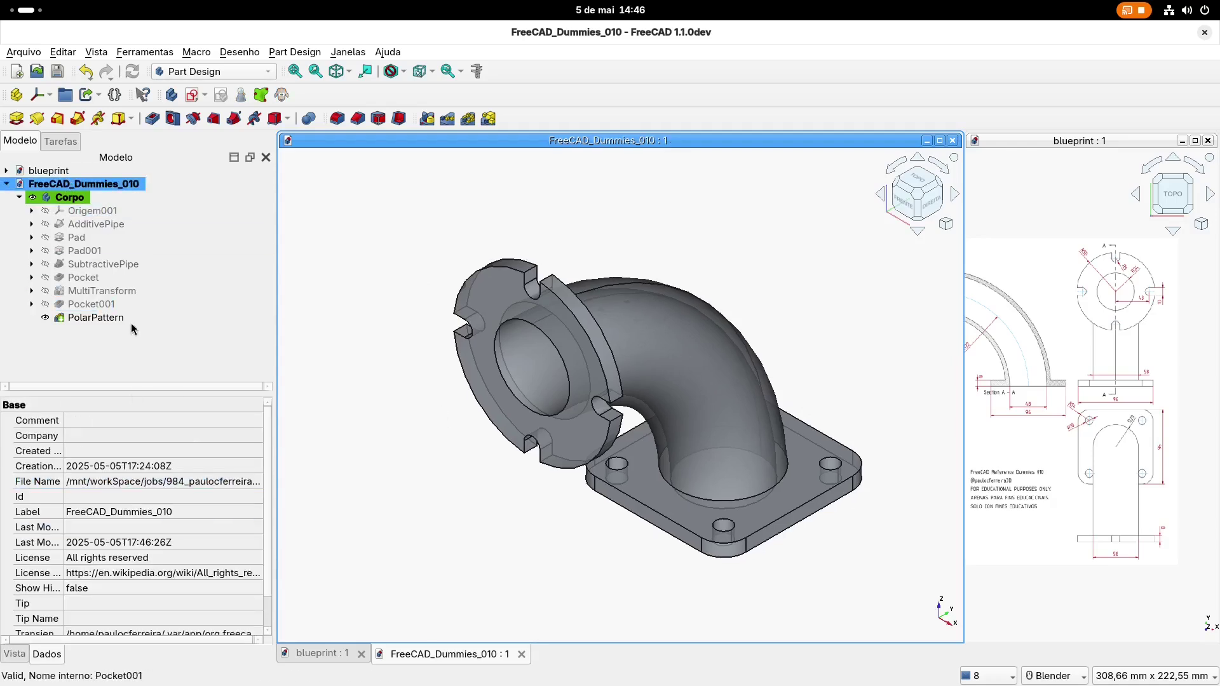
left_click(69, 197)
left_click(14, 654)
left_click(79, 612)
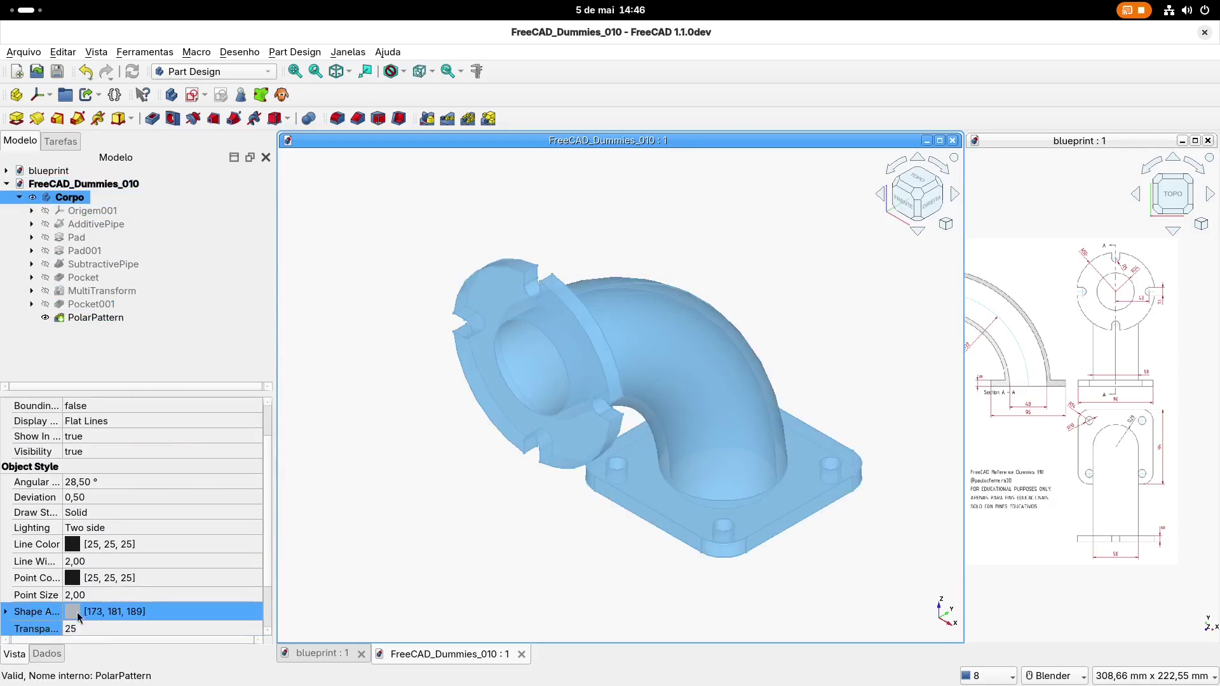
left_click(80, 614)
left_click(169, 611)
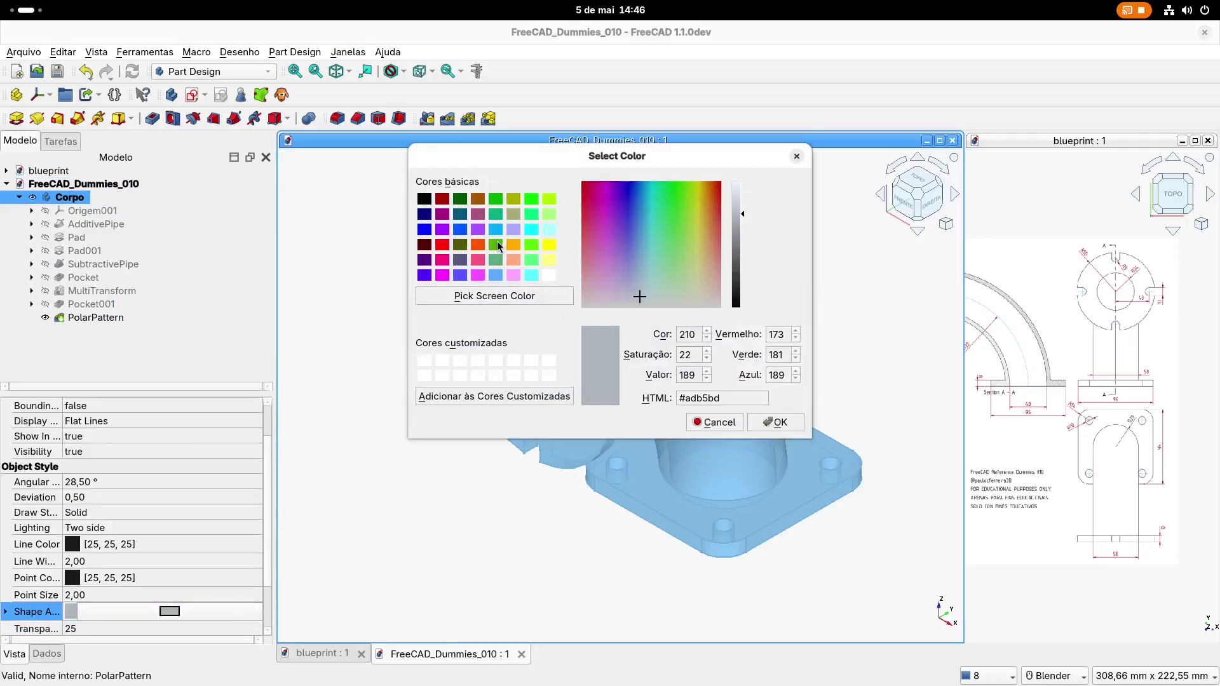
left_click(550, 214)
left_click(774, 422)
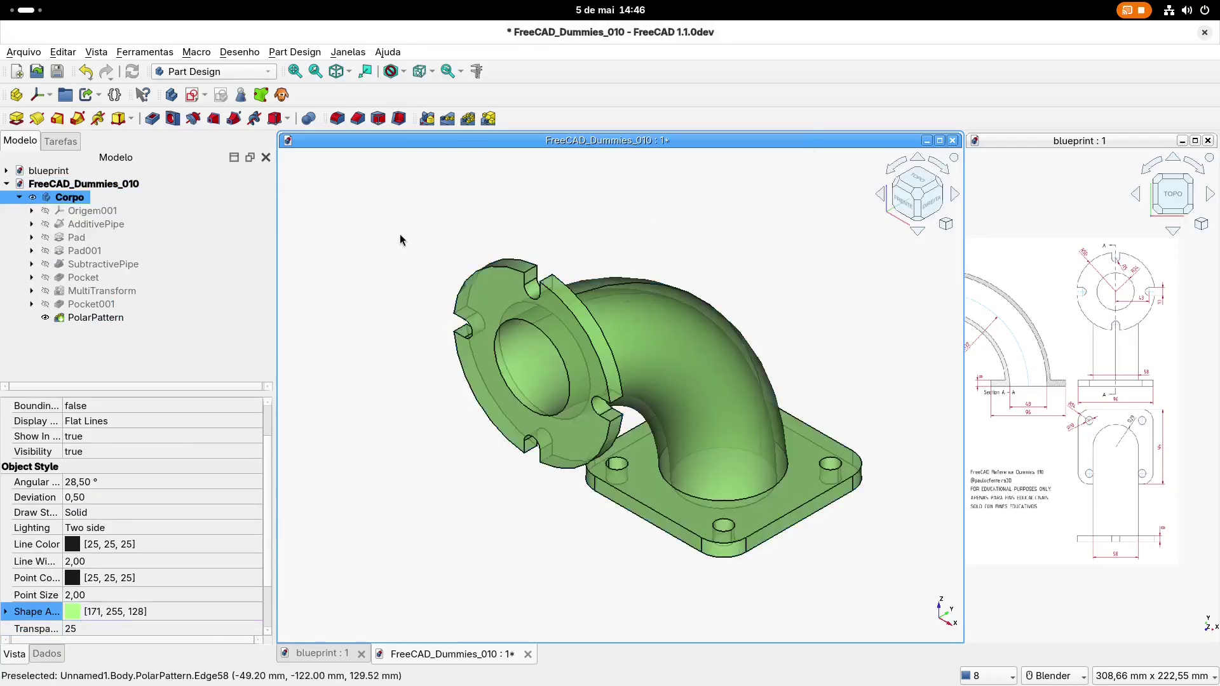
key("ctrl+s")
Export the body in Collada format as FreeCAD_Dummies_010-Corpo.dae into the CAD_3D folder of video 0010
left_click(69, 197)
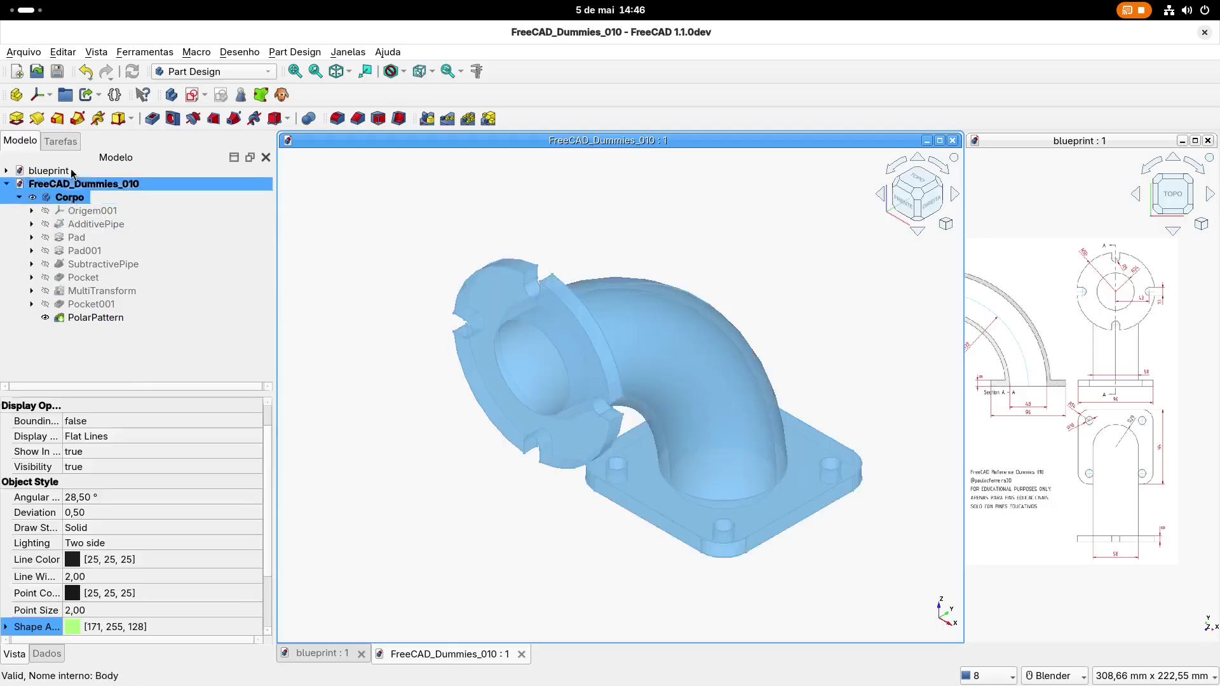
left_click(24, 52)
left_click(40, 261)
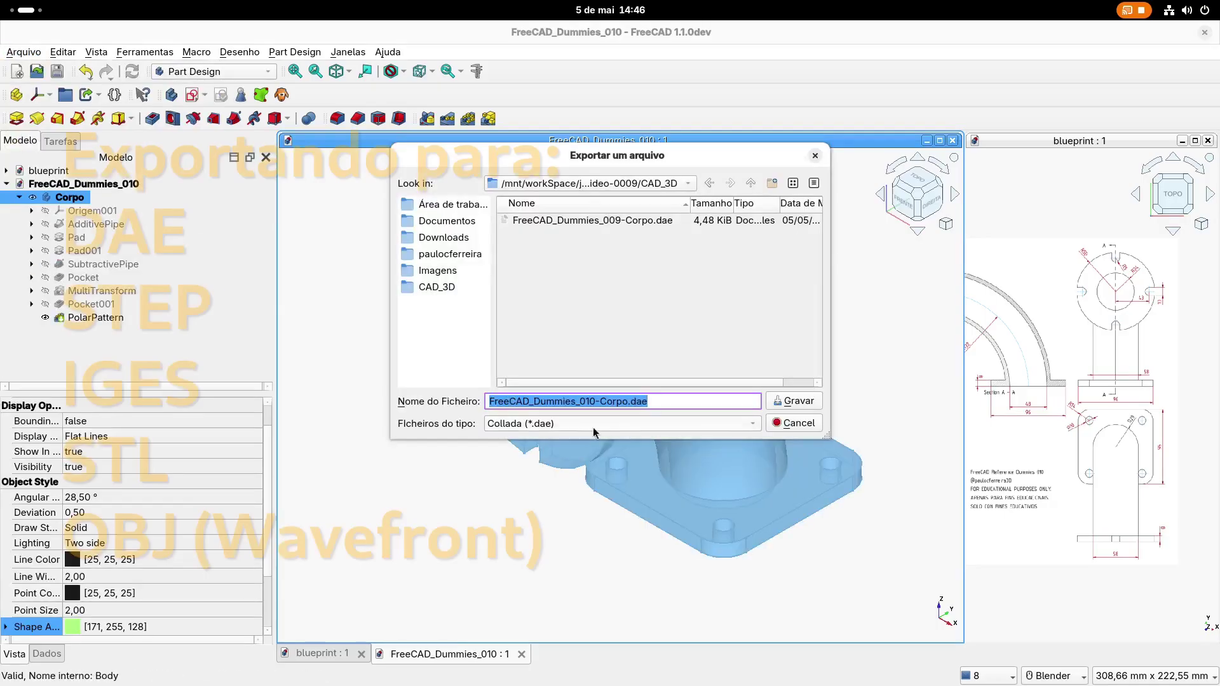
left_click(751, 183)
left_click(751, 183)
double_click(562, 340)
double_click(530, 287)
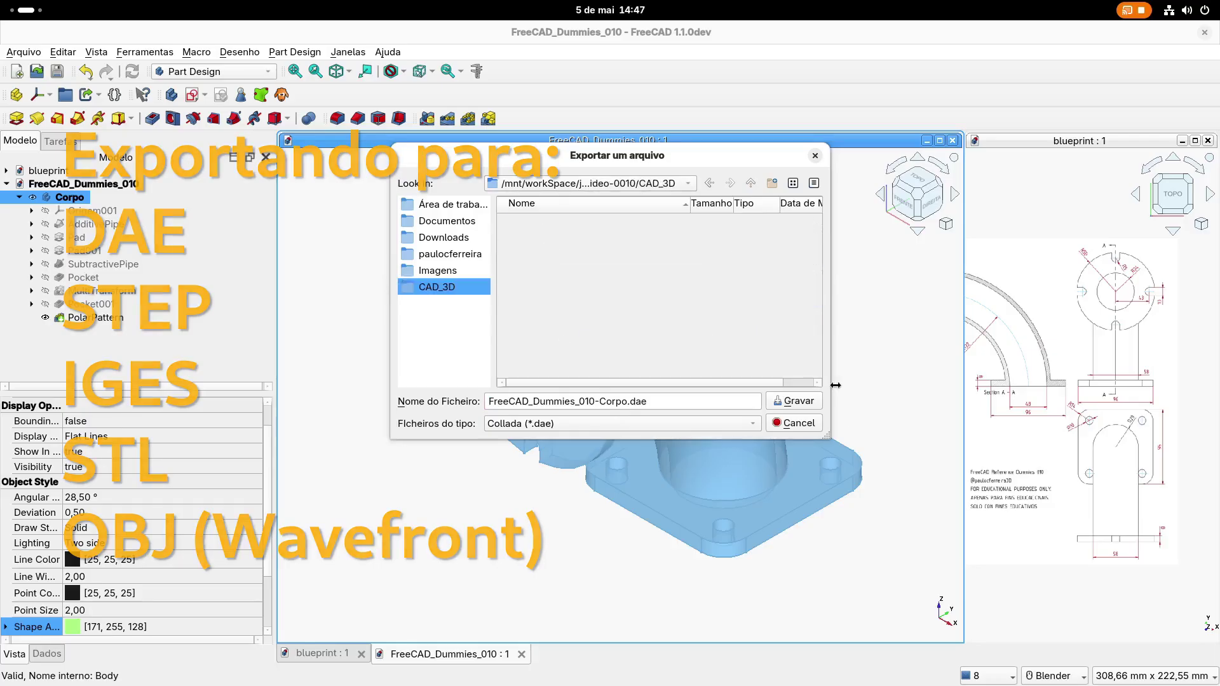
left_click(802, 403)
Export the body to the same CAD_3D folder in IGES format
left_click(24, 52)
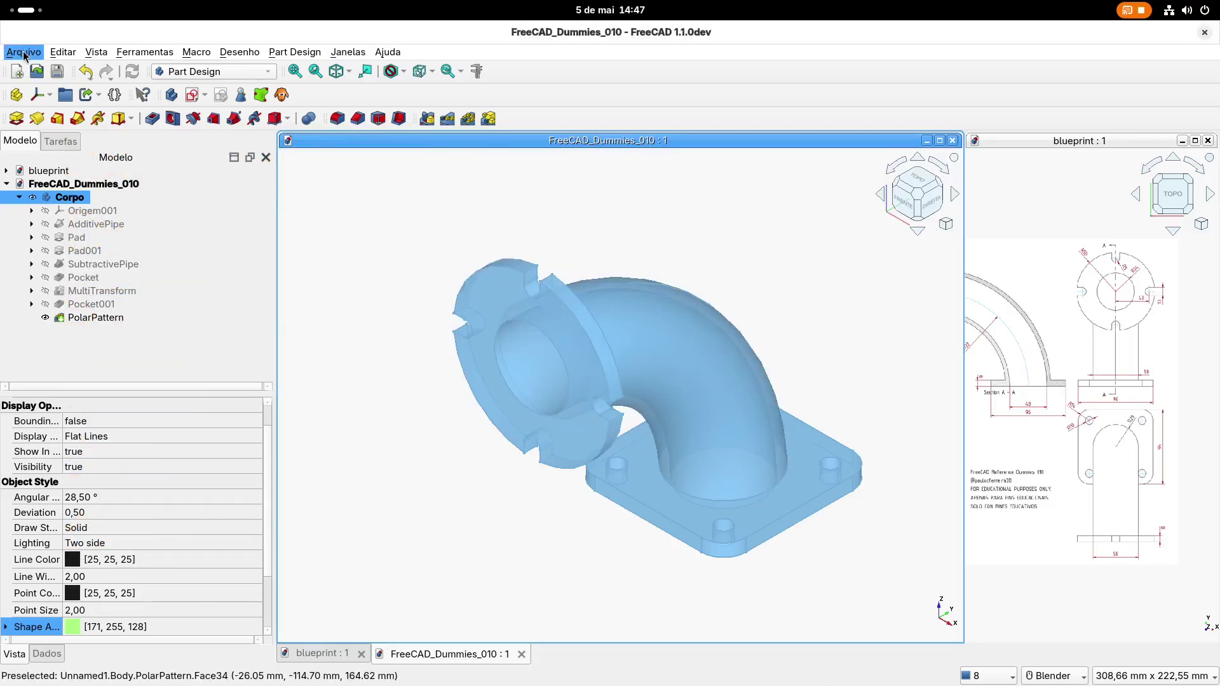
left_click(39, 261)
left_click(622, 423)
left_click(643, 329)
left_click(791, 402)
Export the body as FreeCAD_Dummies_010-Corpo.step in the STEP with colors format
left_click(23, 52)
left_click(43, 261)
left_click(680, 423)
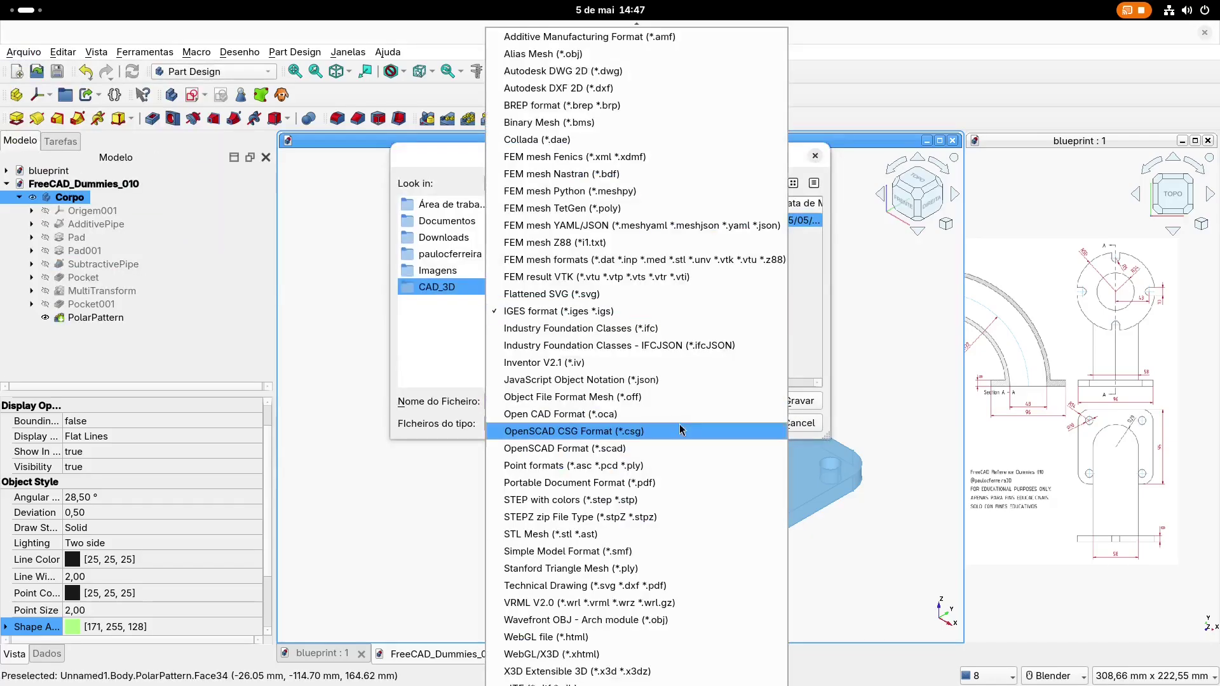
left_click(566, 501)
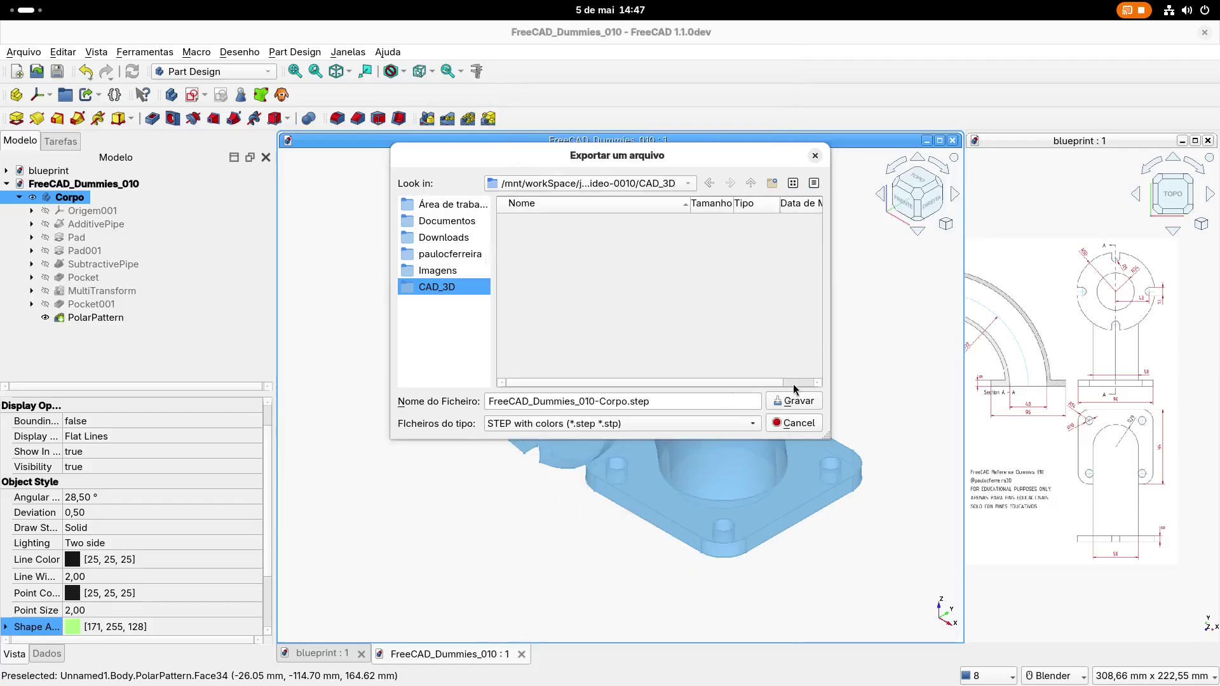
left_click(796, 401)
left_click(786, 367)
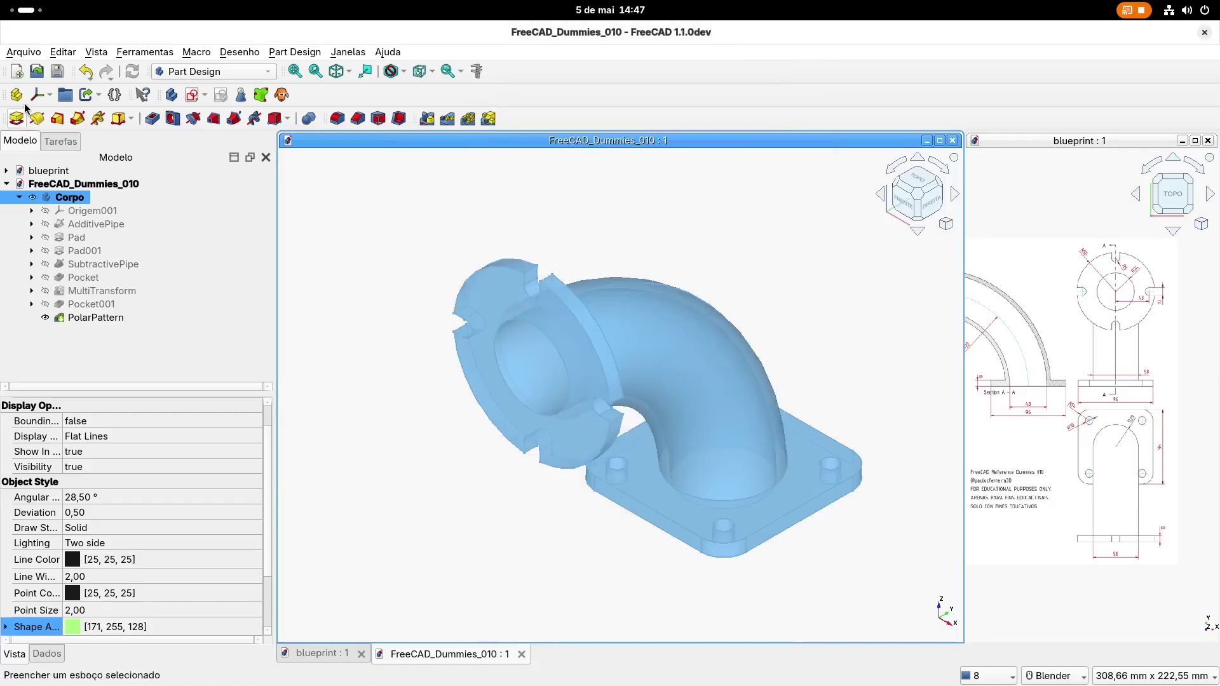
Start another export of the body and open the choice of file formats
left_click(24, 51)
left_click(43, 262)
left_click(547, 427)
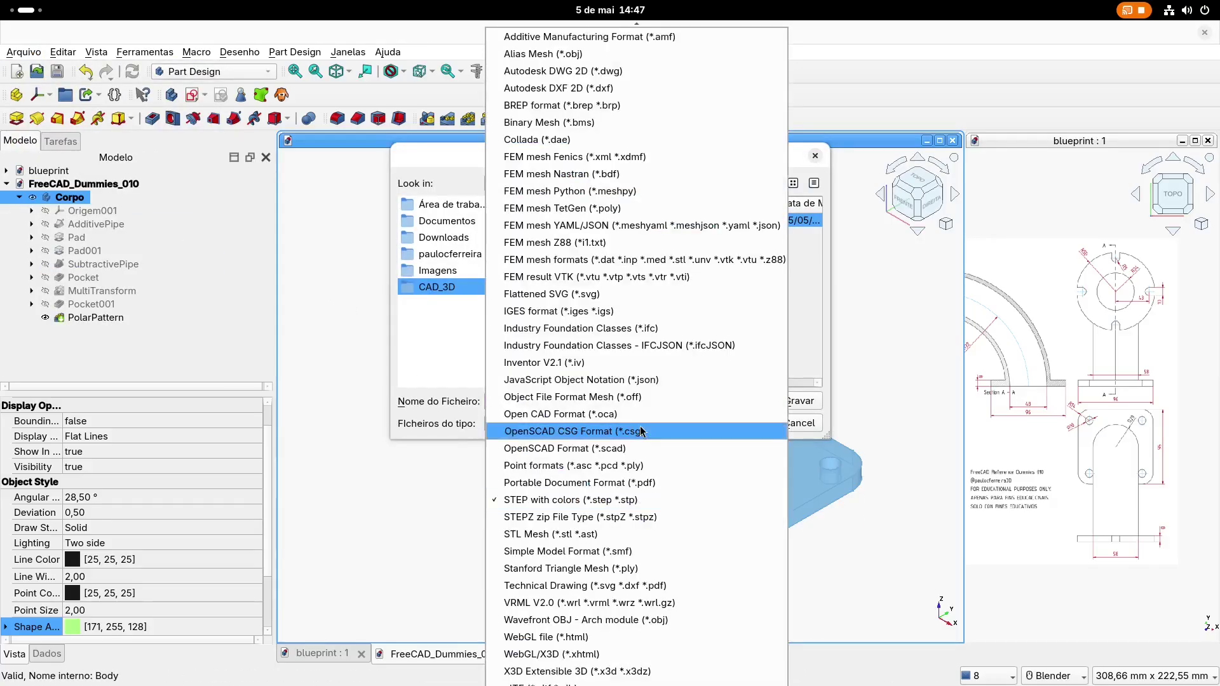